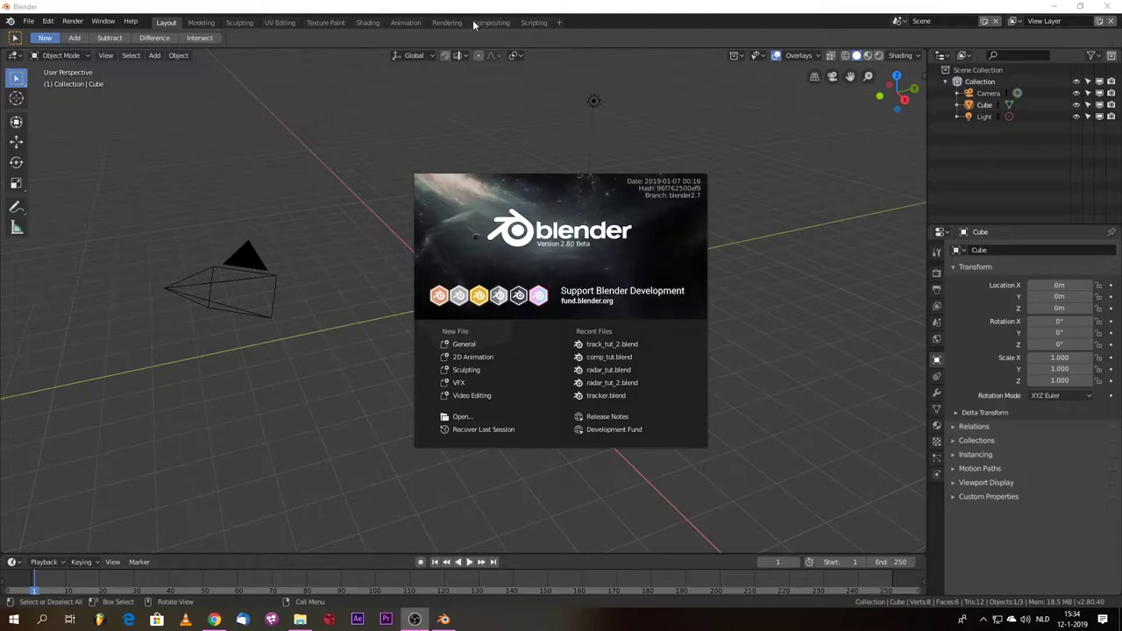
Step: Add a Motion Tracking workspace from the VFX workspace templates
click(554, 21)
click(565, 23)
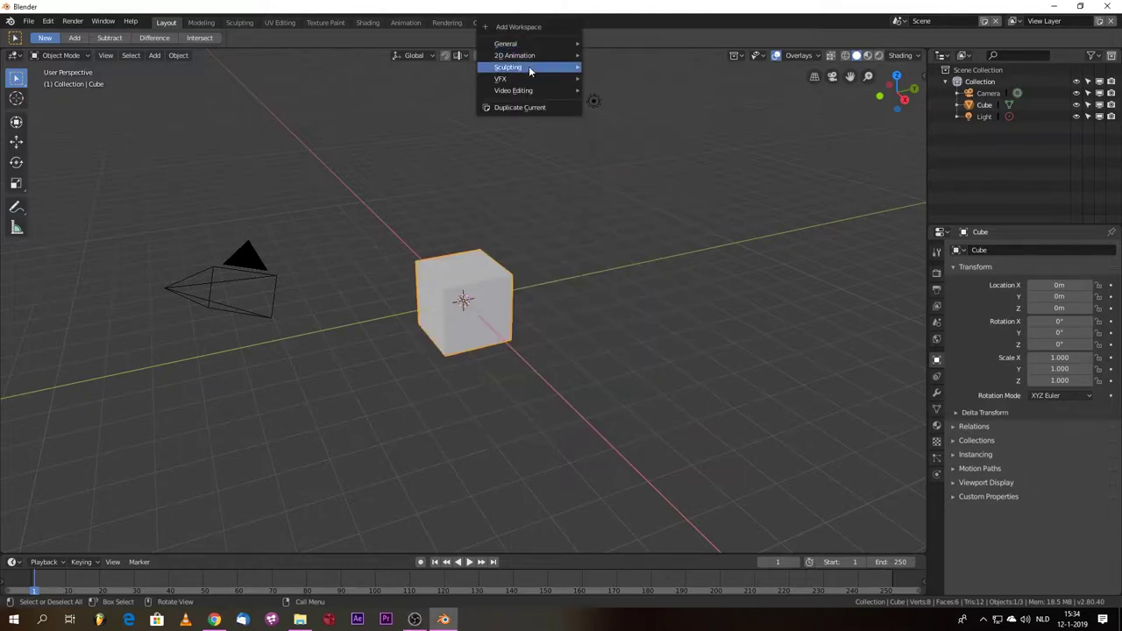
mouse_move(544, 80)
click(626, 102)
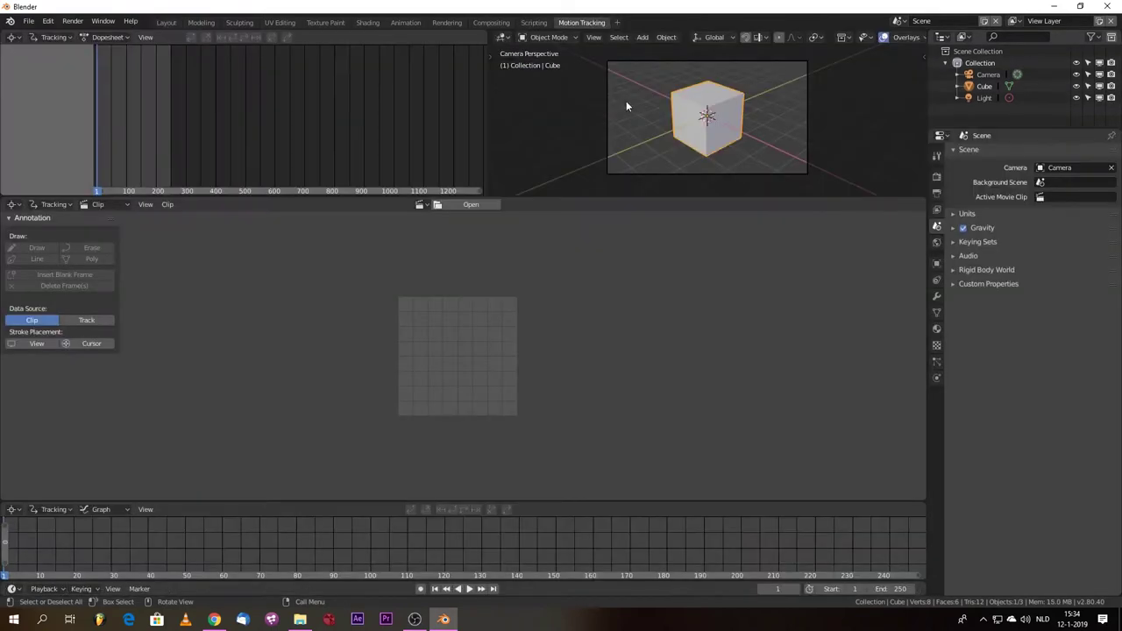
Step: Open the clip Sequence 04.mp4 from F:\Footage\Blender\Radar Screen for tracking
click(466, 204)
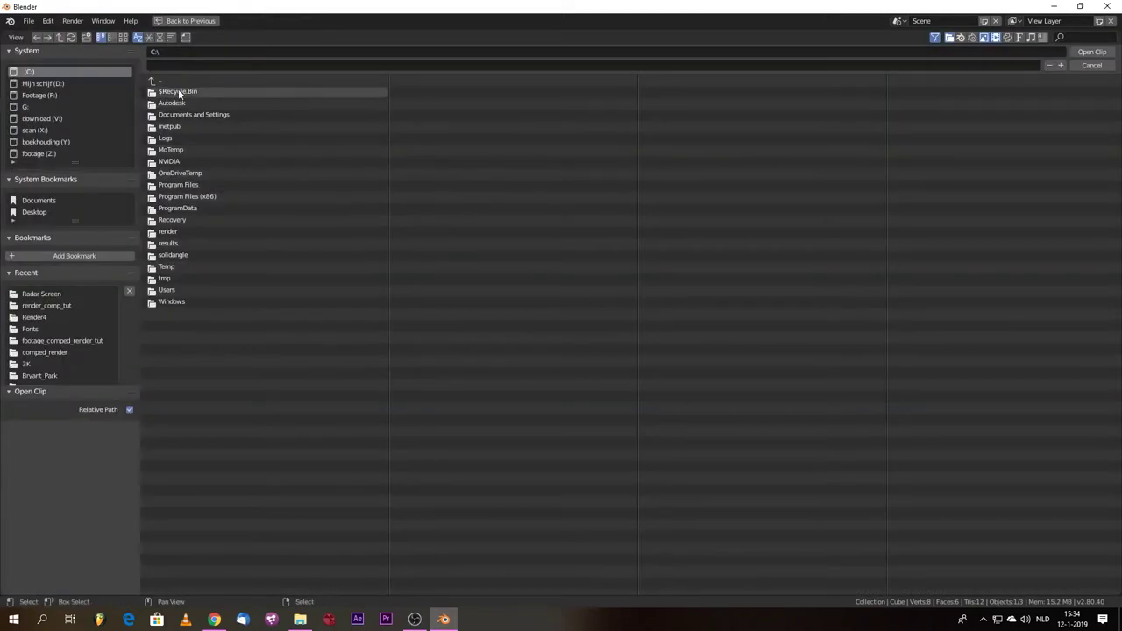
click(39, 94)
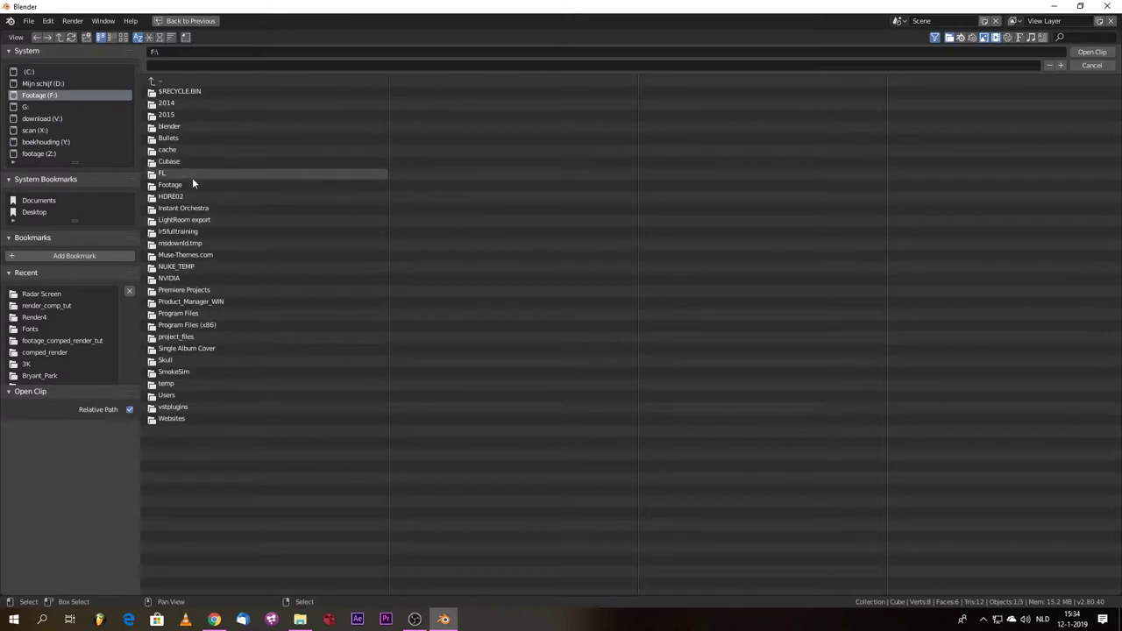
click(176, 91)
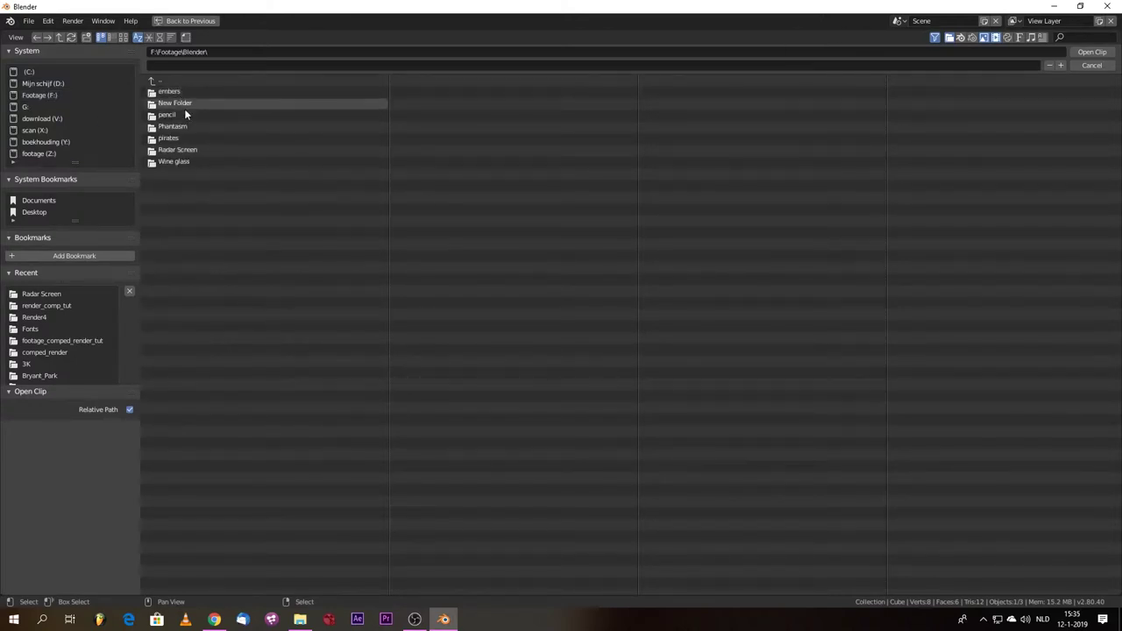
click(179, 149)
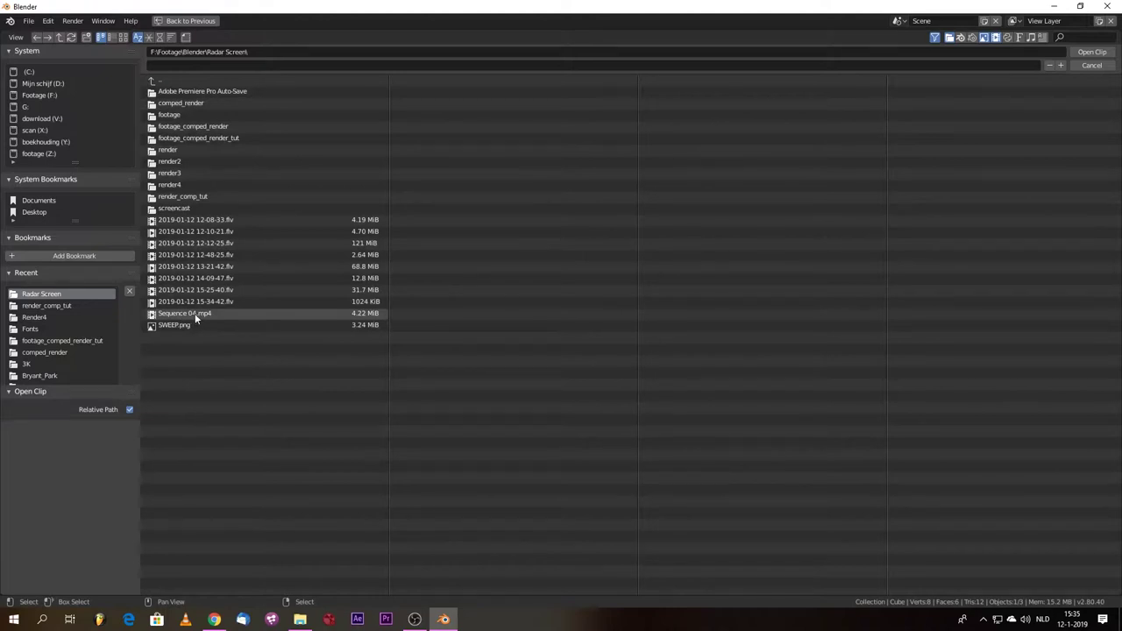
double_click(195, 315)
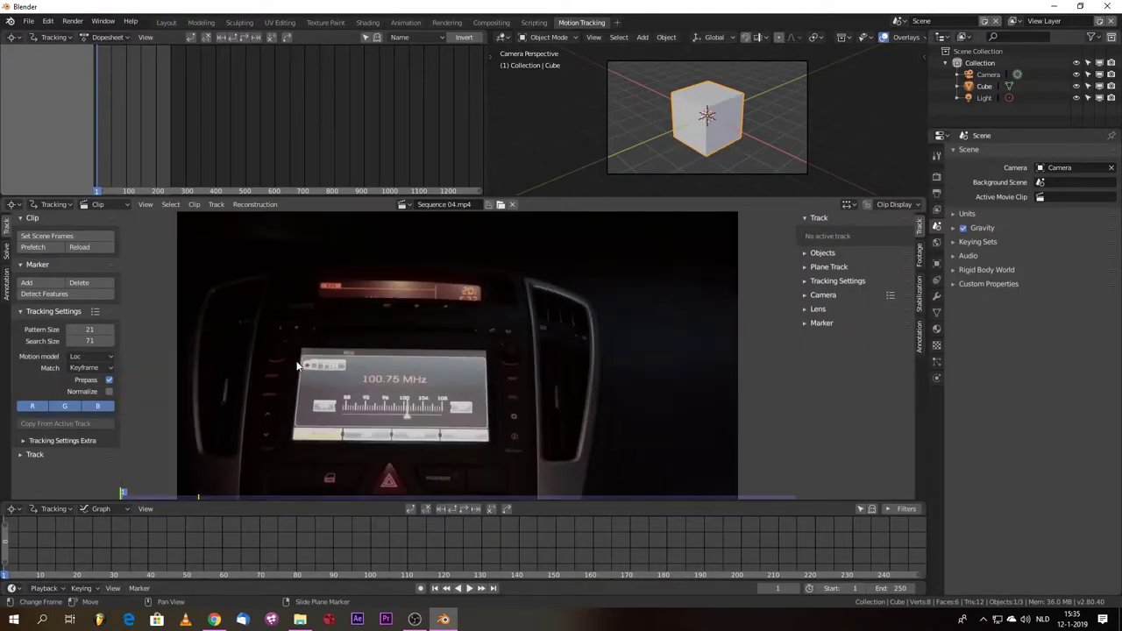
Step: Set the scene's end frame to 75 and prefetch the clip's frames into memory
scroll(296, 366, down, 2)
scroll(296, 366, up, 1)
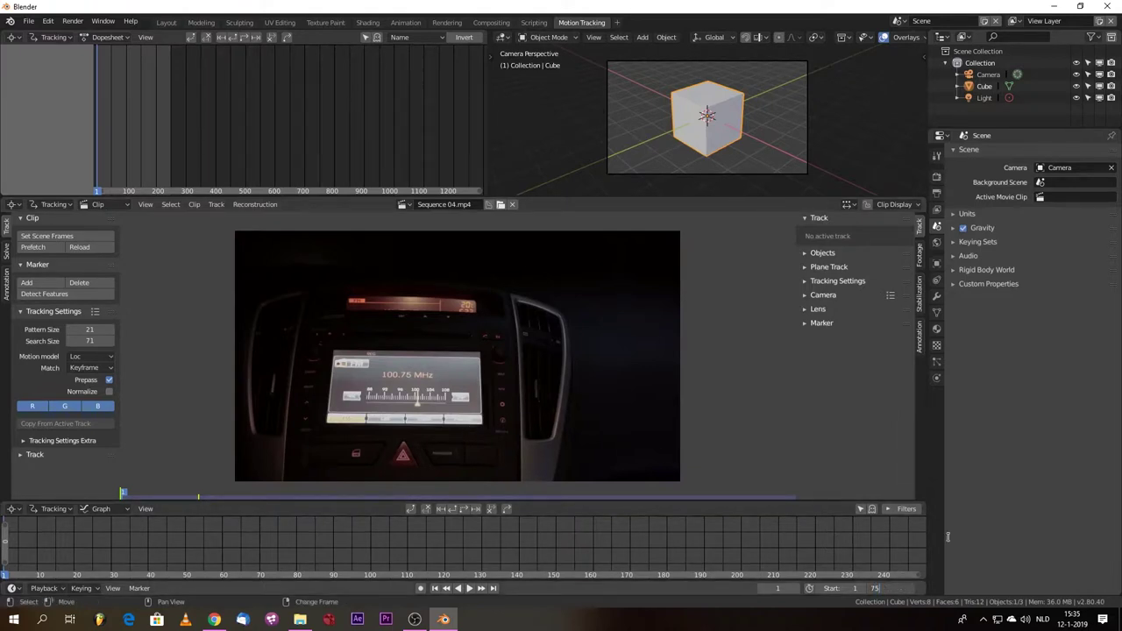
key(Return)
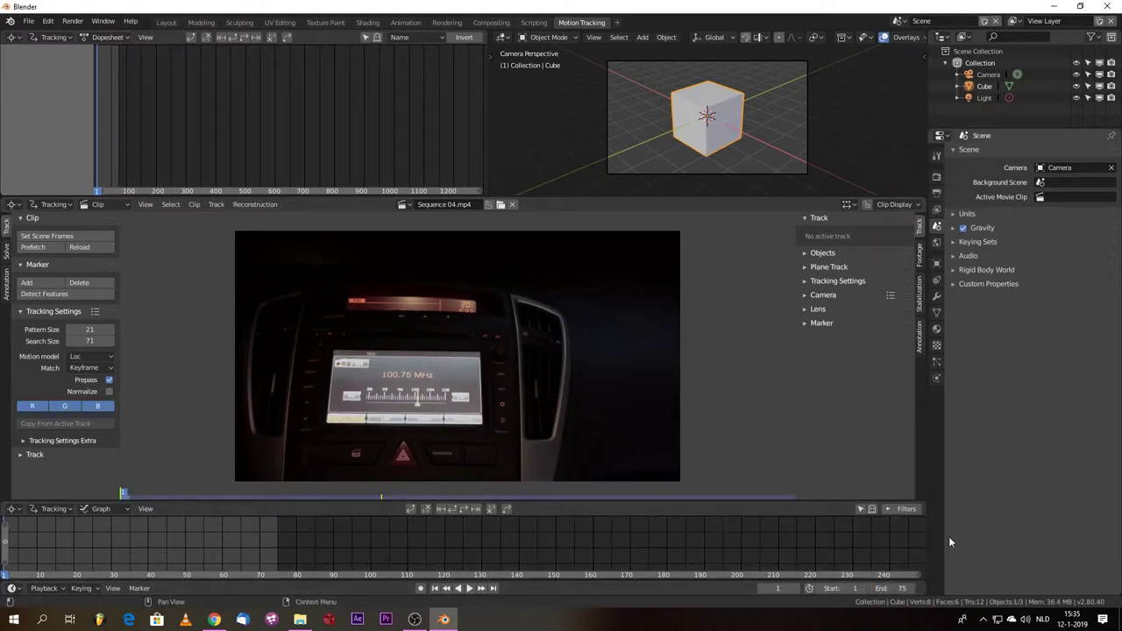
click(44, 248)
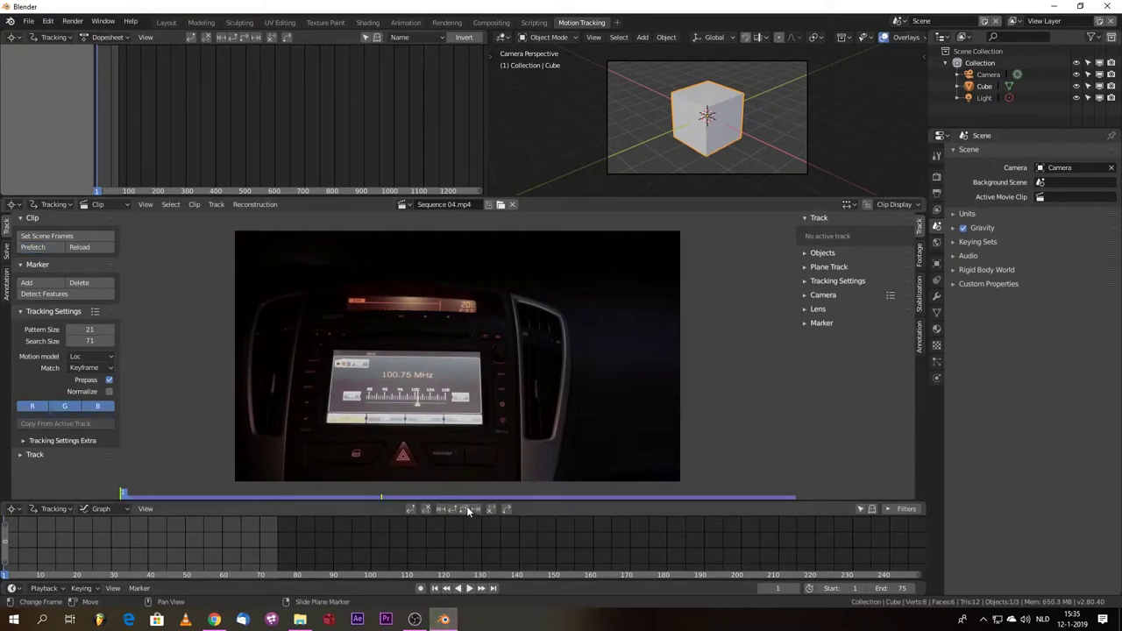
Step: Play back the footage to check its motion, then return to the first frame
click(469, 589)
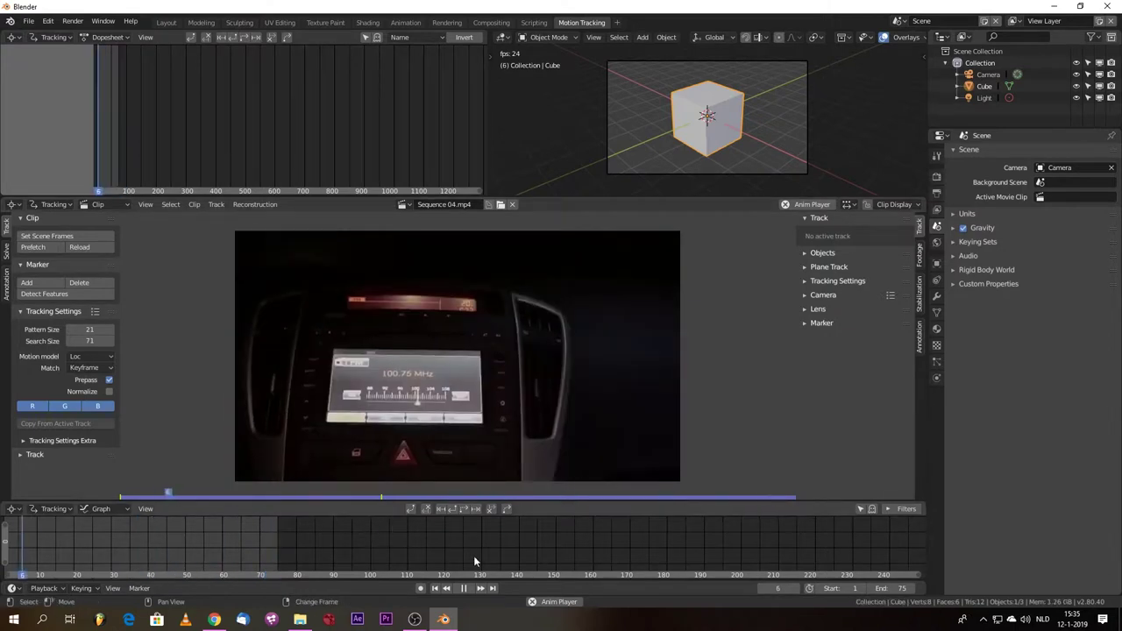
click(464, 588)
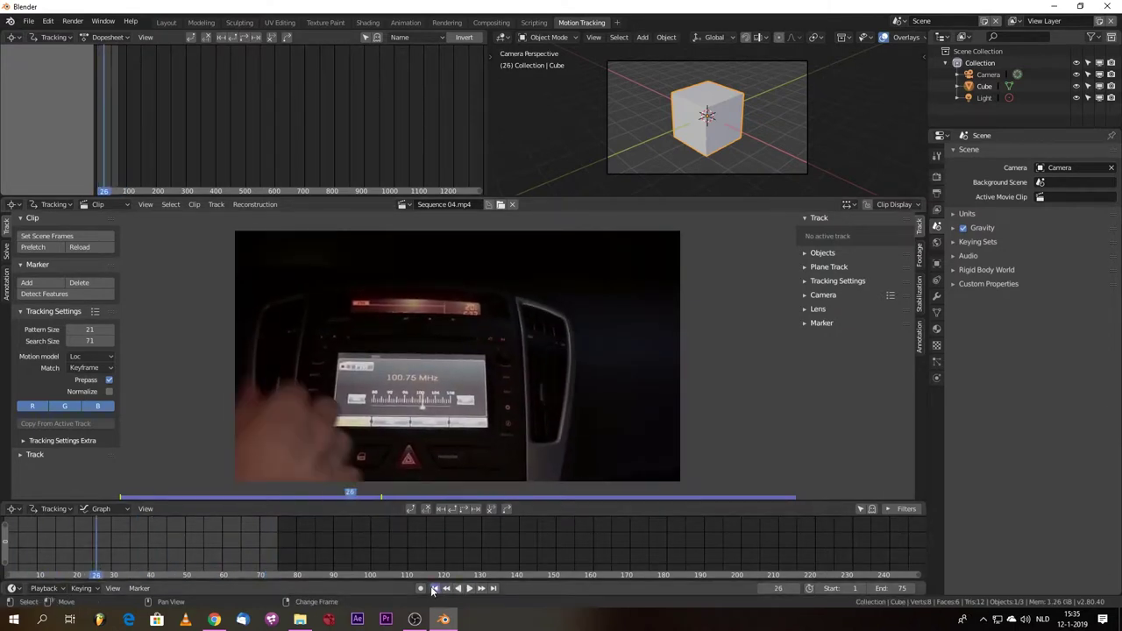
click(434, 589)
Step: Set the tracking motion model to LocRotScale and the pattern match to Previous frame
click(91, 356)
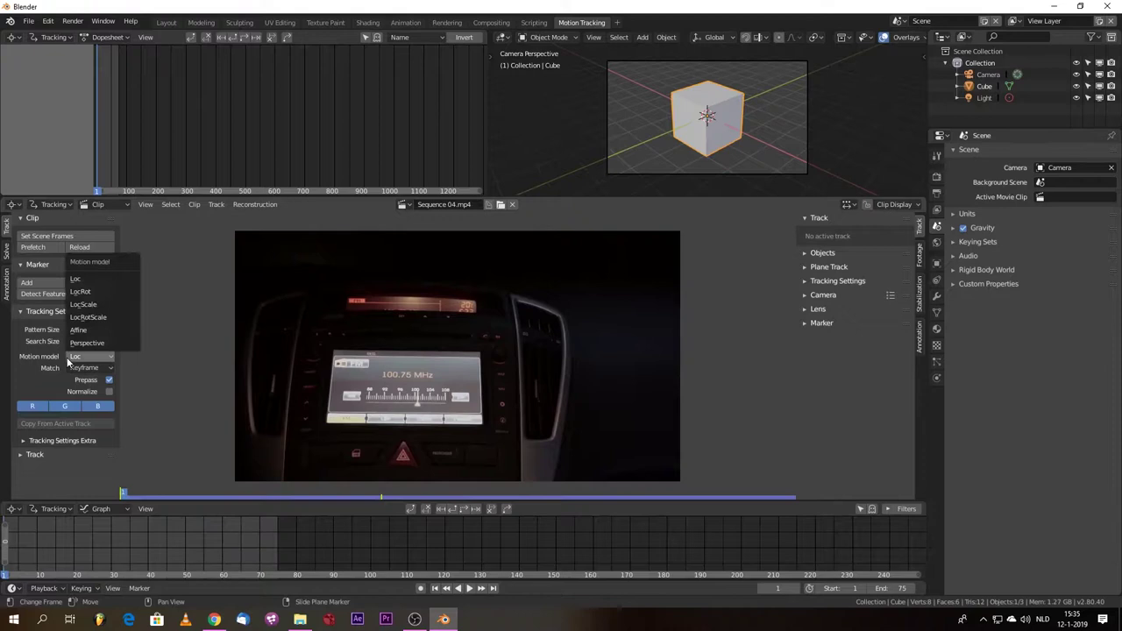
click(92, 314)
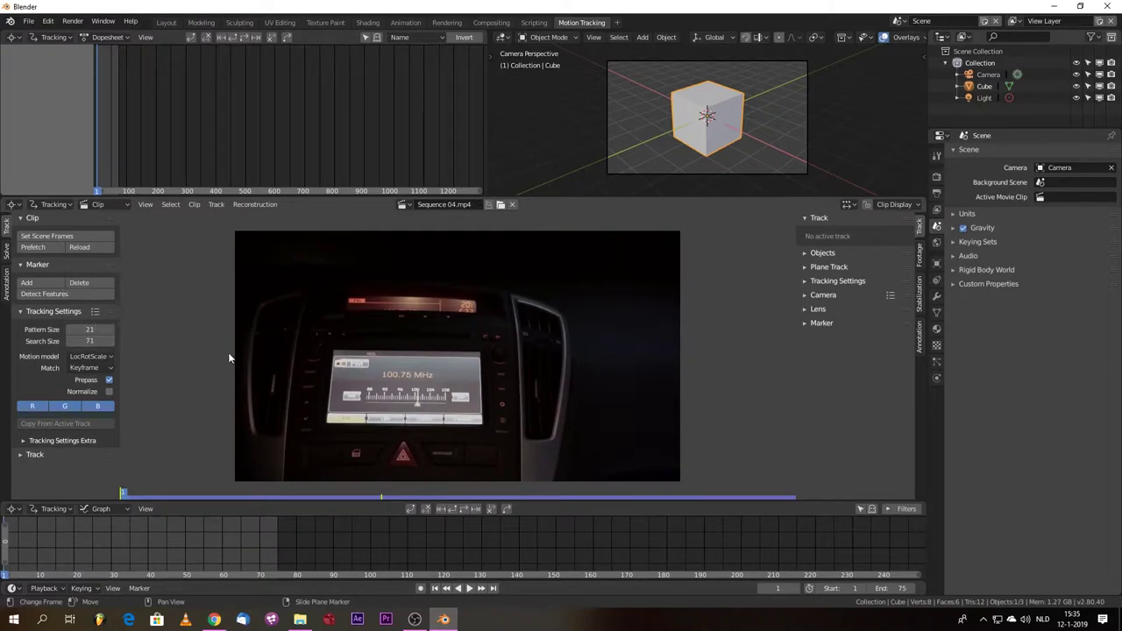
click(91, 368)
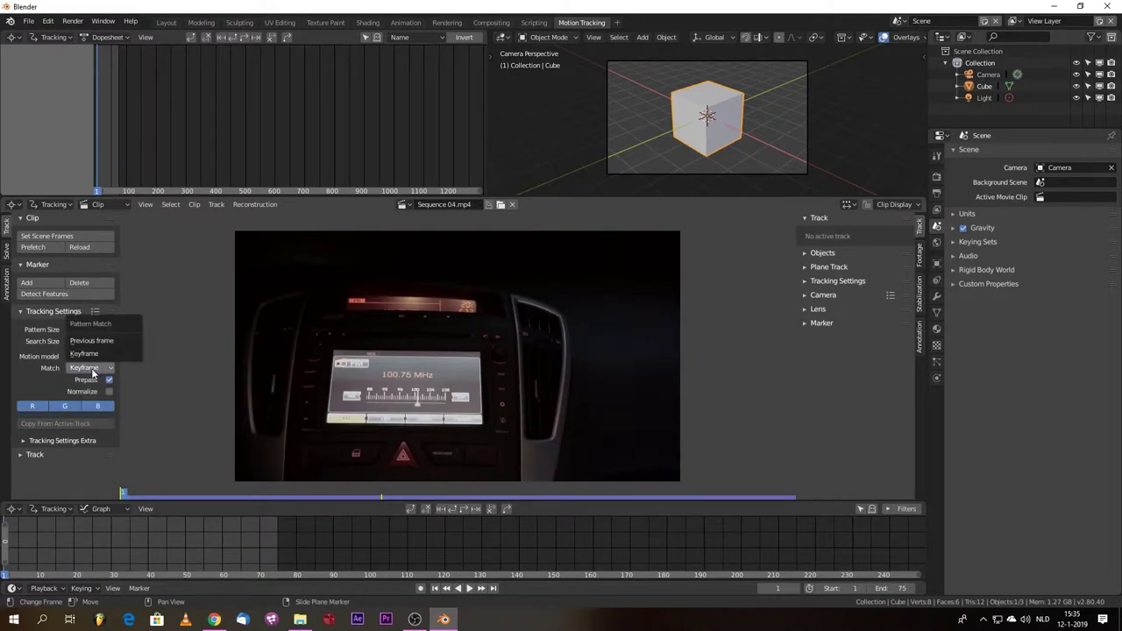
click(107, 340)
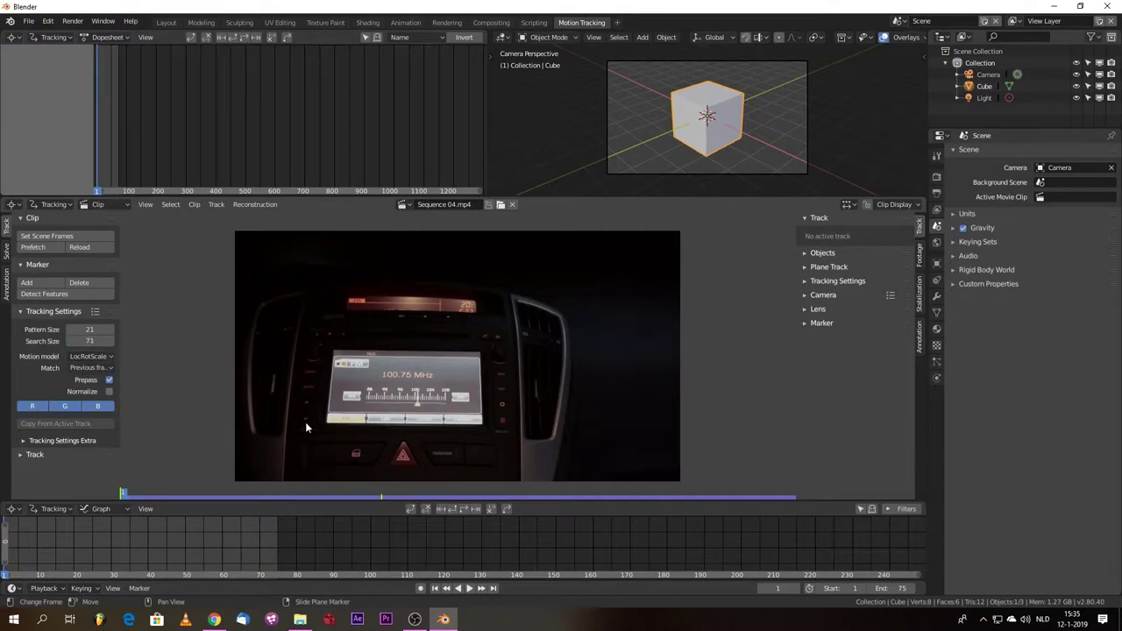
Step: Set the tracking camera's sensor width to 23.5 and expand the lens settings
click(807, 294)
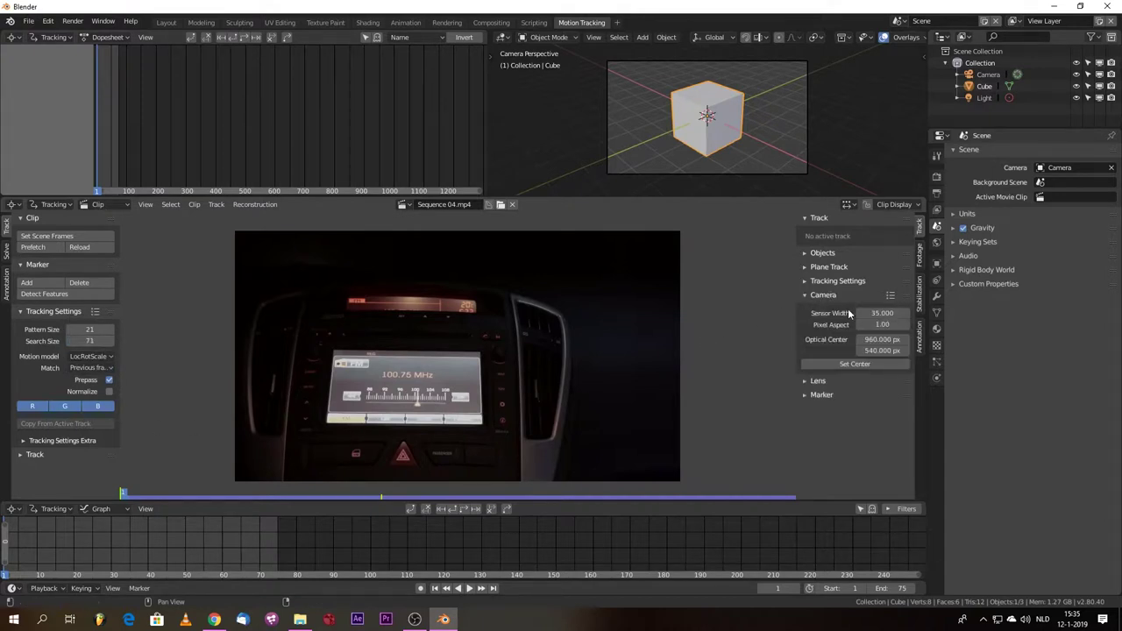
click(213, 620)
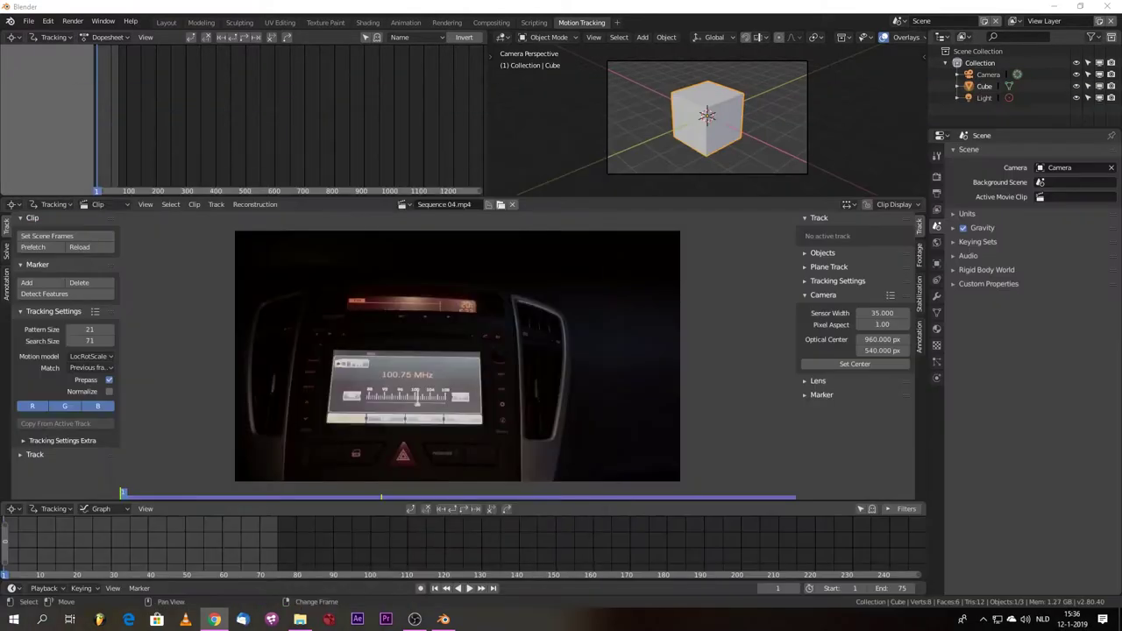
key(alt+Tab)
click(893, 313)
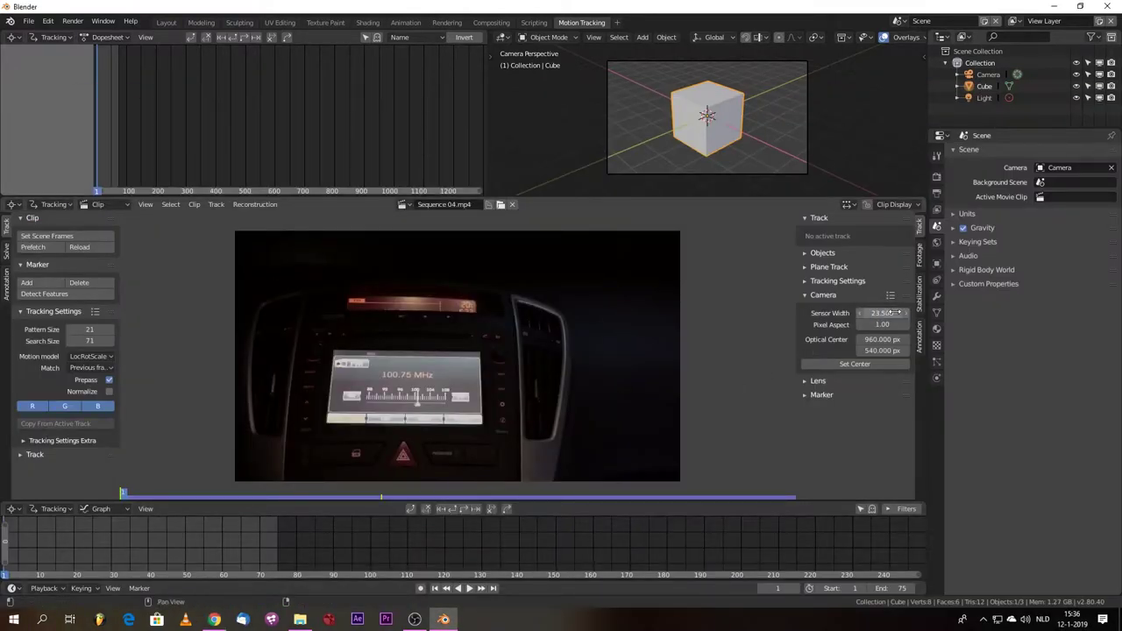
click(812, 381)
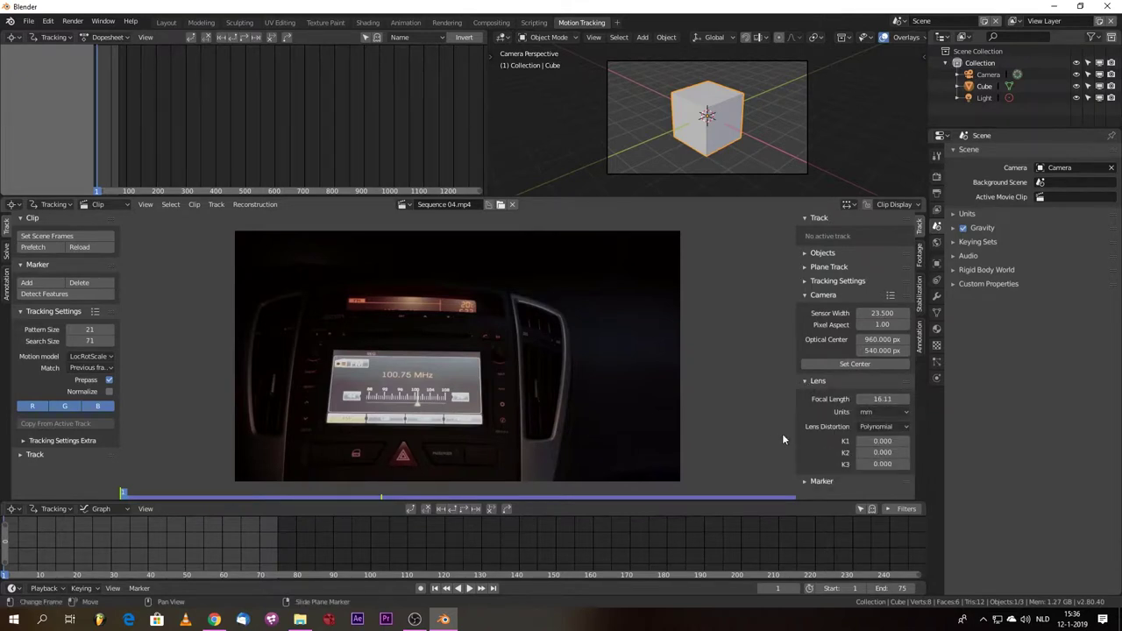
Step: Add a tracking marker on the down-arrow button left of the radio display, fine-tune its centre on the arrow tip and enlarge it
scroll(340, 390, up, 2)
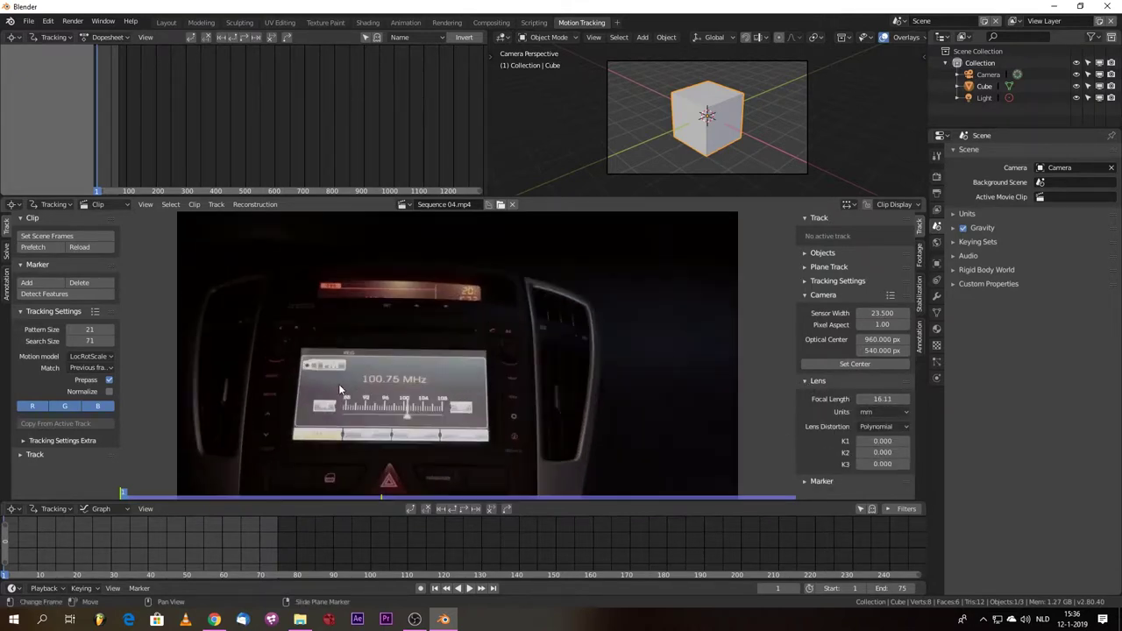
scroll(341, 389, up, 1)
scroll(339, 386, up, 1)
scroll(340, 385, down, 1)
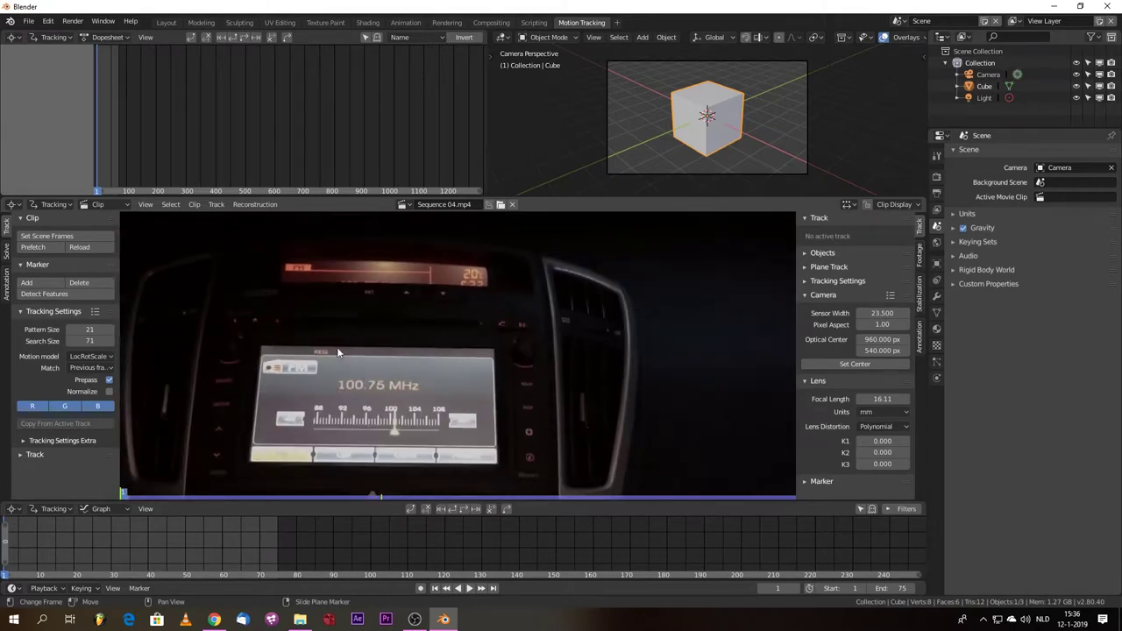
middle_drag(337, 316, 394, 250)
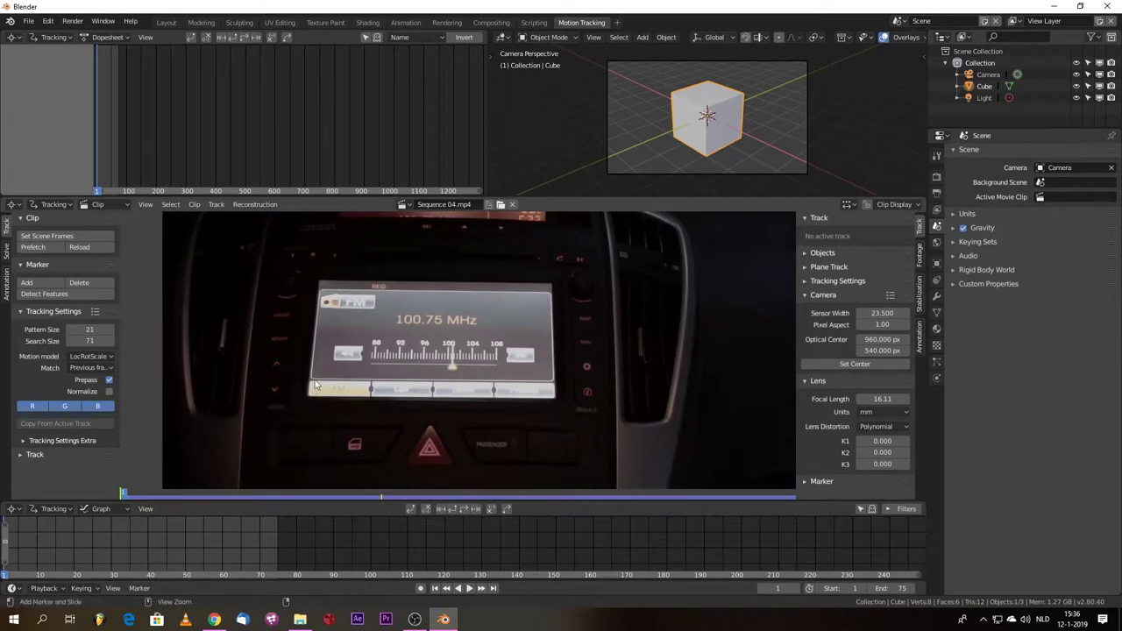
ctrl+click(274, 389)
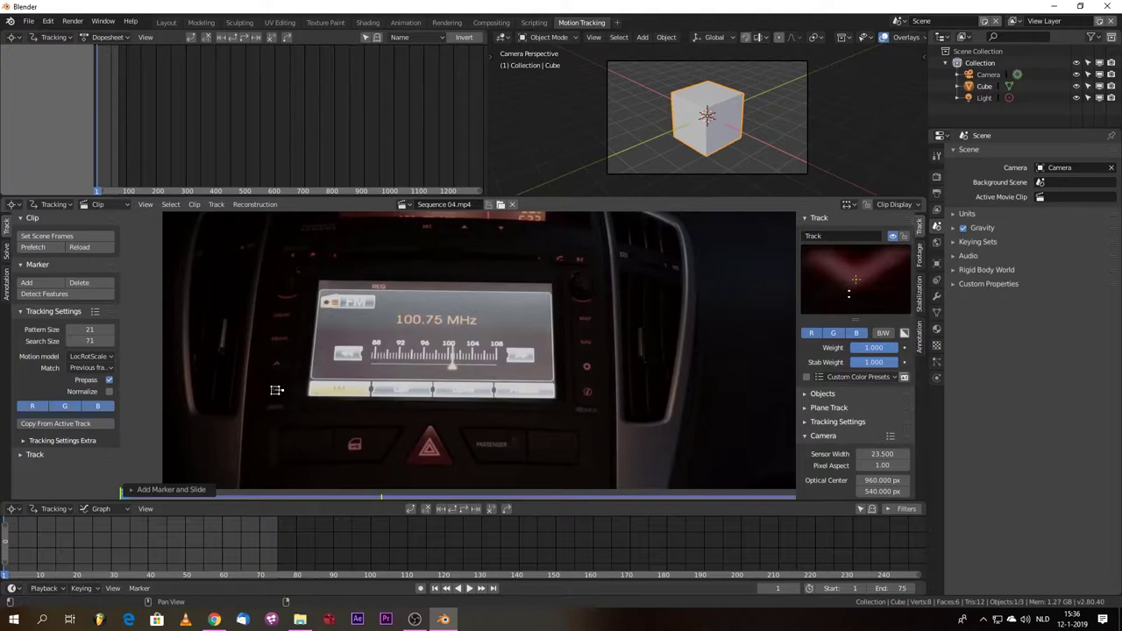
drag(851, 281, 855, 279)
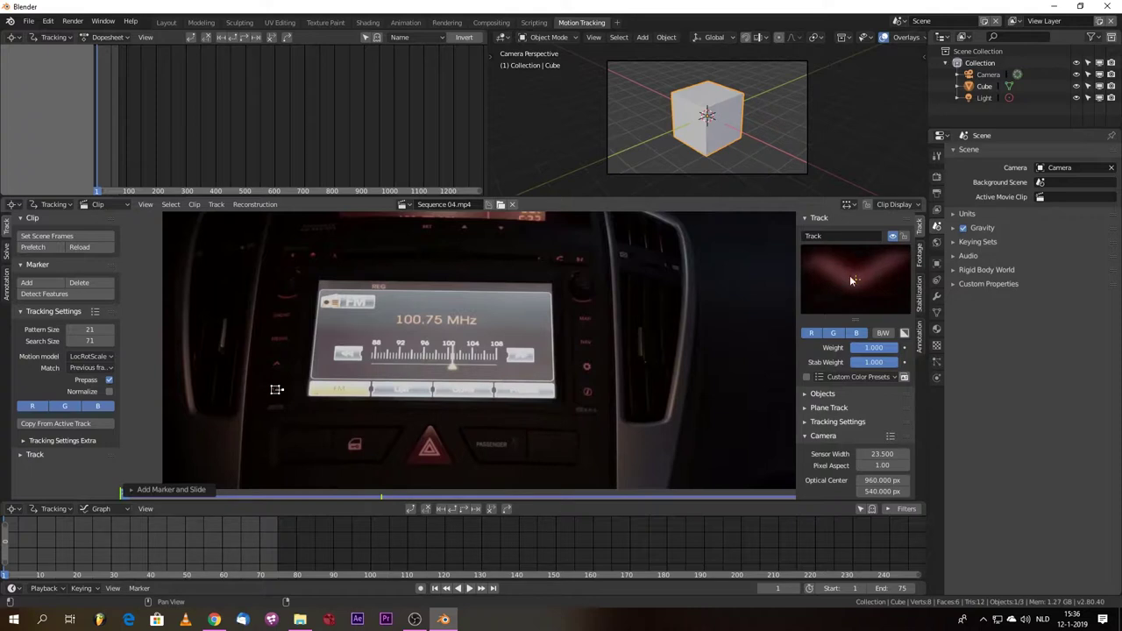
drag(850, 286, 852, 281)
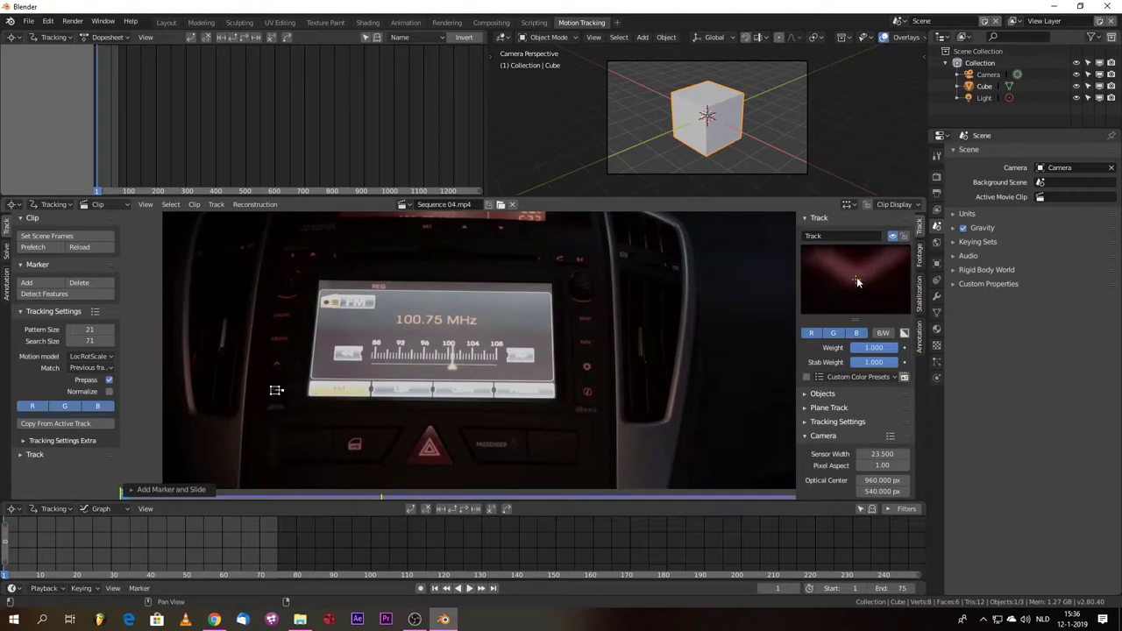
drag(856, 281, 856, 280)
key(s)
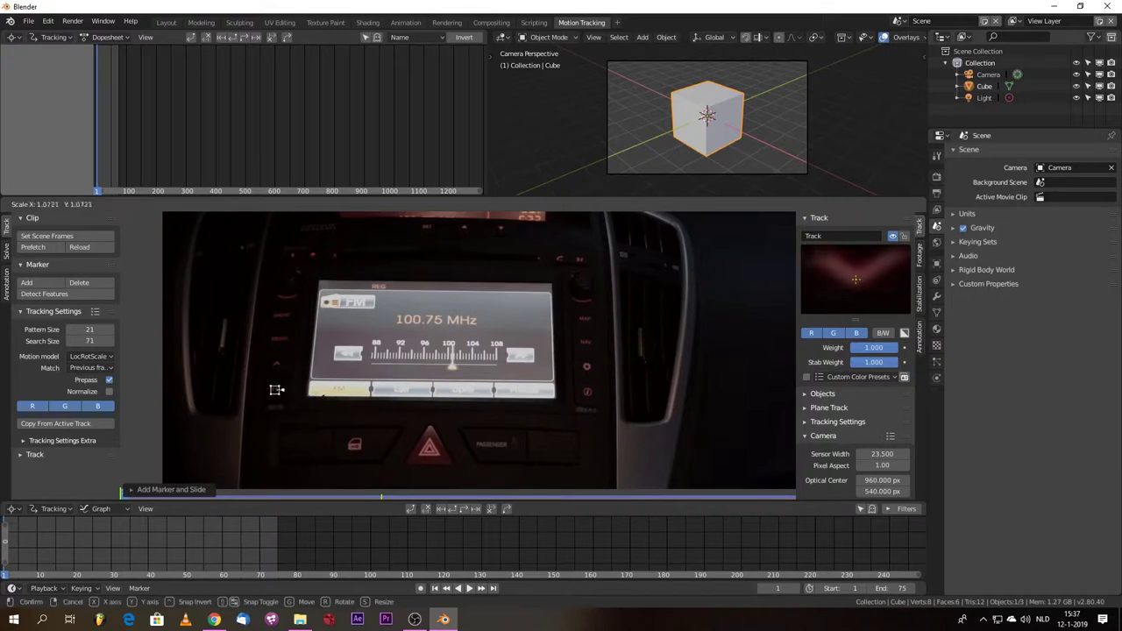
click(374, 388)
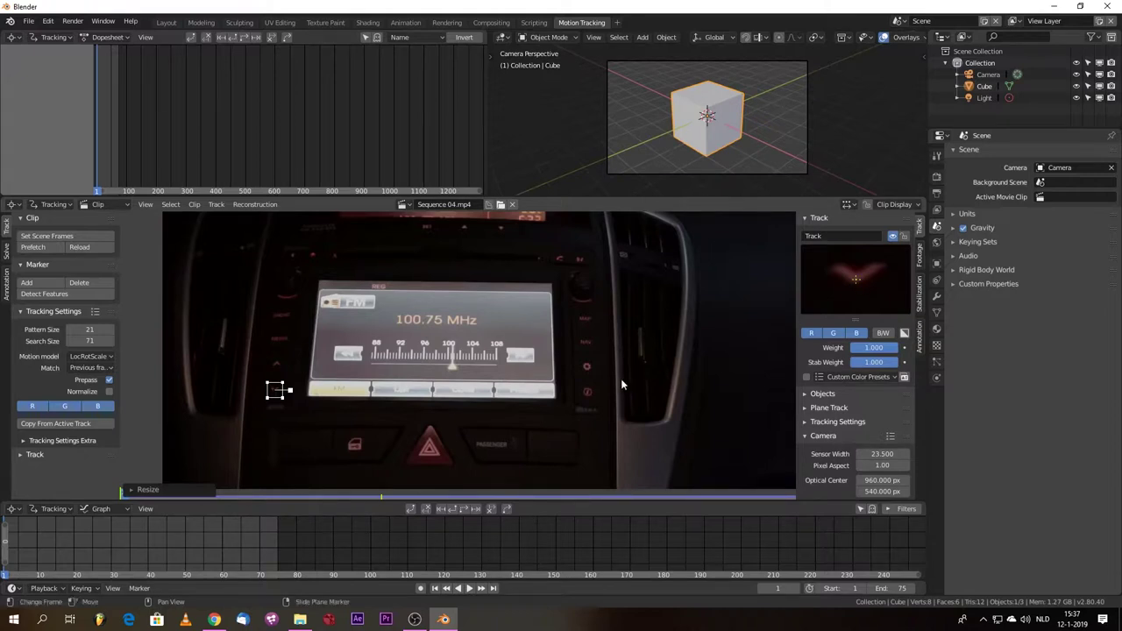
Step: Add a tracking marker on the lowest icon button right of the radio display and enlarge it
ctrl+click(589, 392)
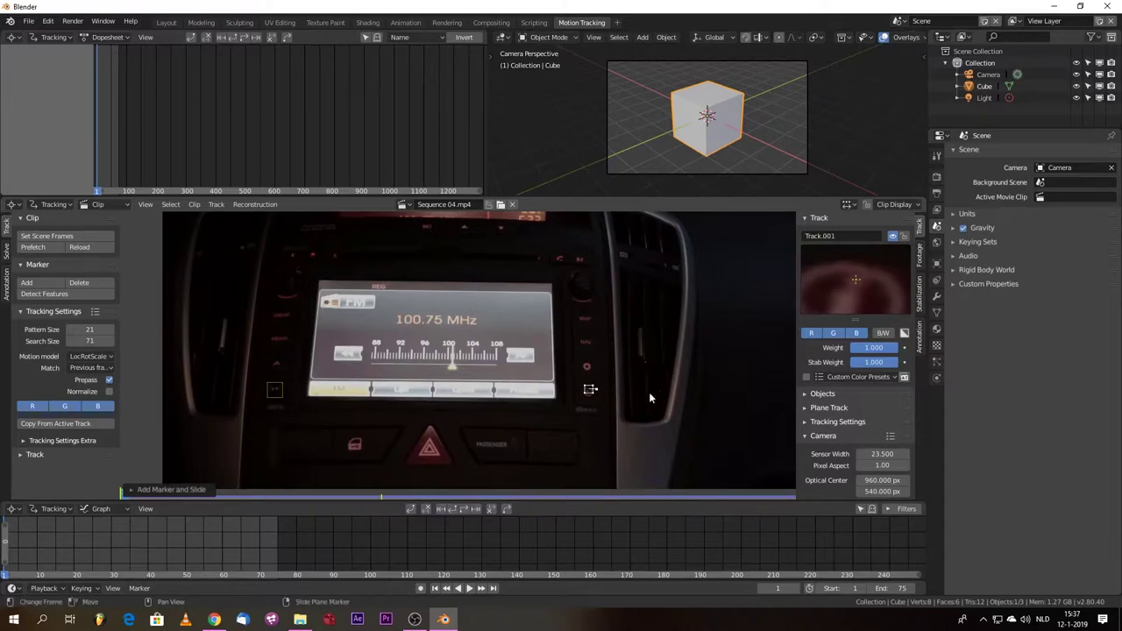
key(s)
key(Return)
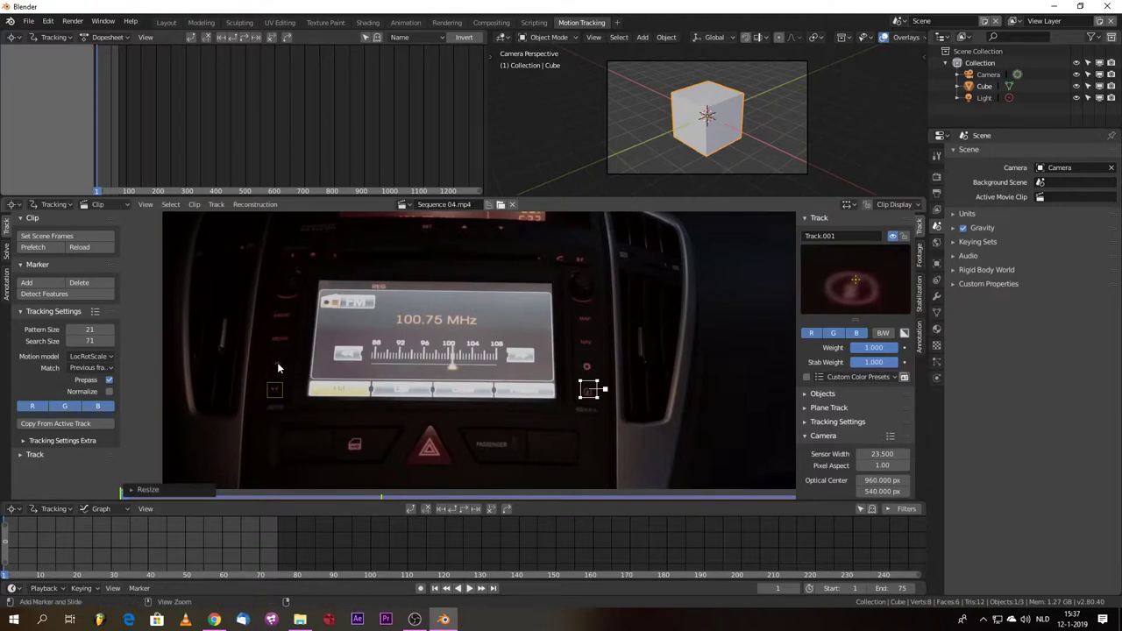
Step: Add a tracking marker on the up-arrow button left of the radio display and enlarge it
ctrl+click(278, 363)
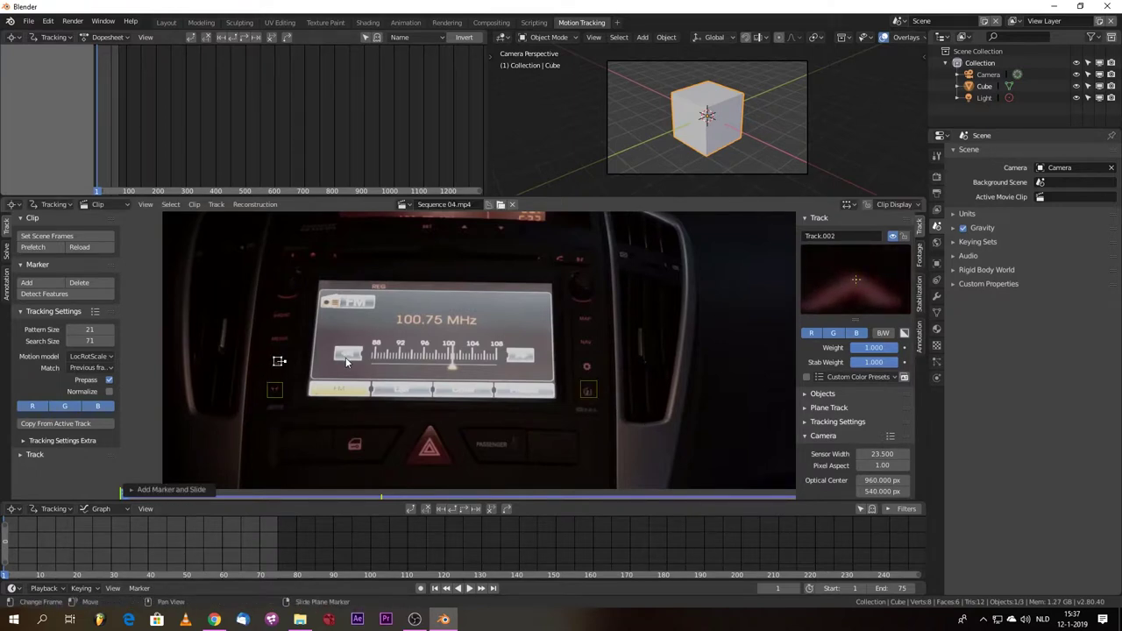
key(s)
key(Escape)
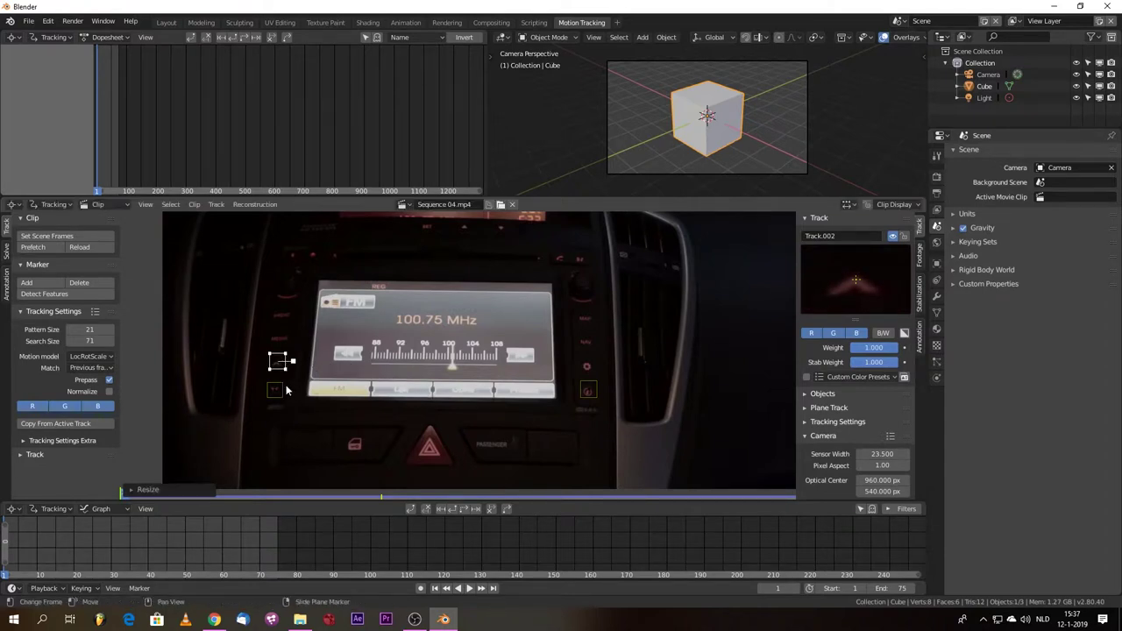
Step: Enlarge the markers on the down-arrow and up-arrow buttons left of the display further
click(288, 392)
key(s)
key(Escape)
click(281, 358)
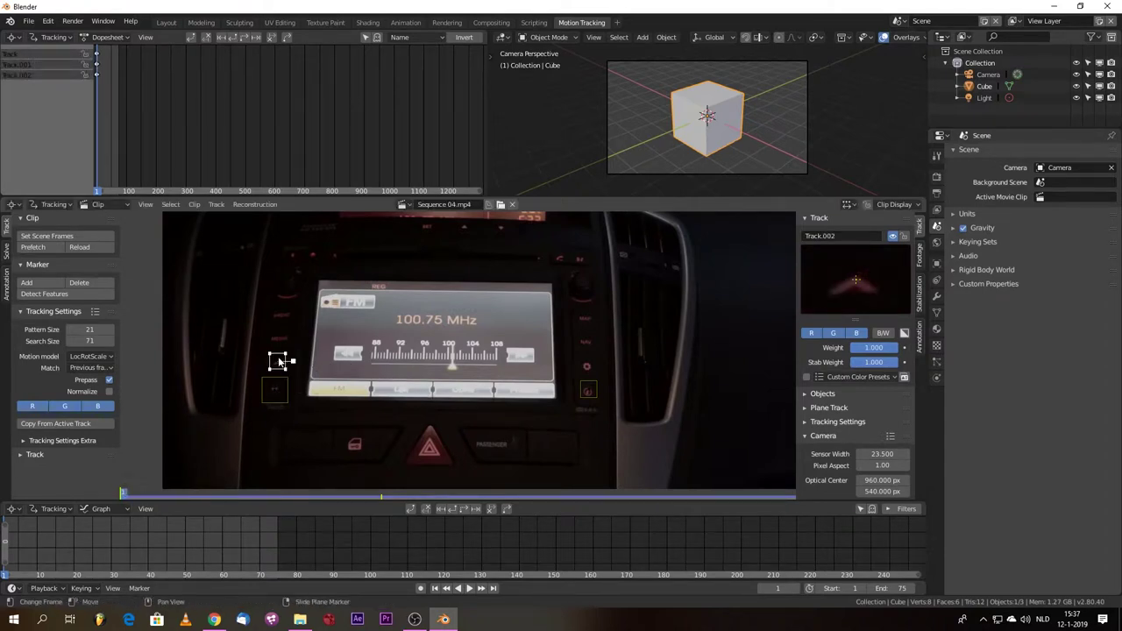
key(s)
click(295, 363)
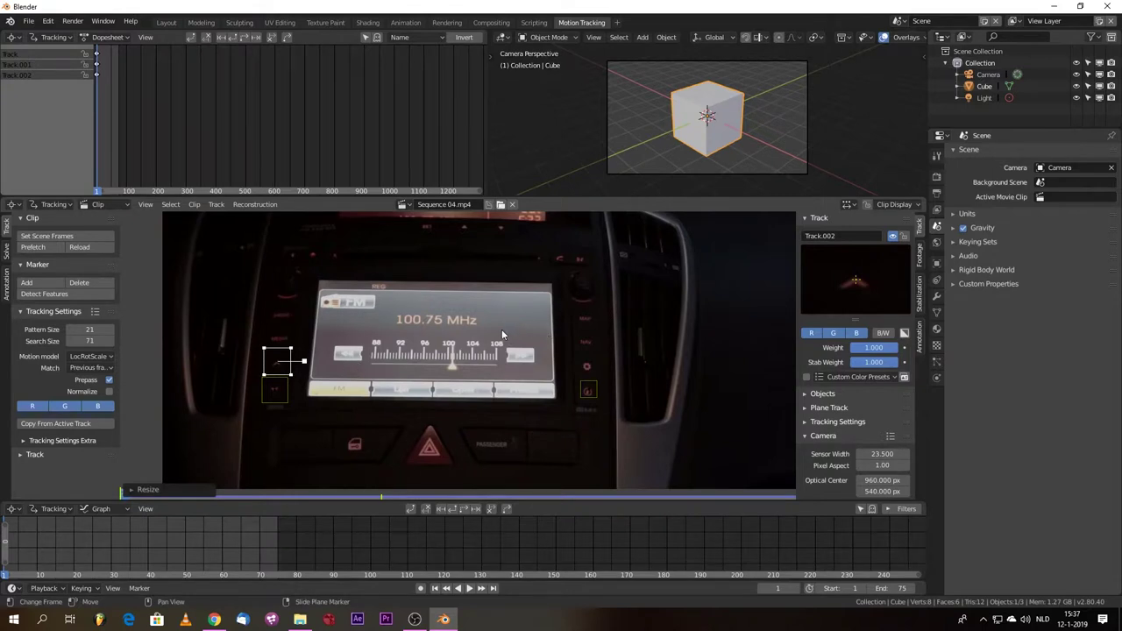
Step: Add a tracking marker on the round icon button above the lowest icon button right of the radio display and enlarge it
ctrl+click(587, 365)
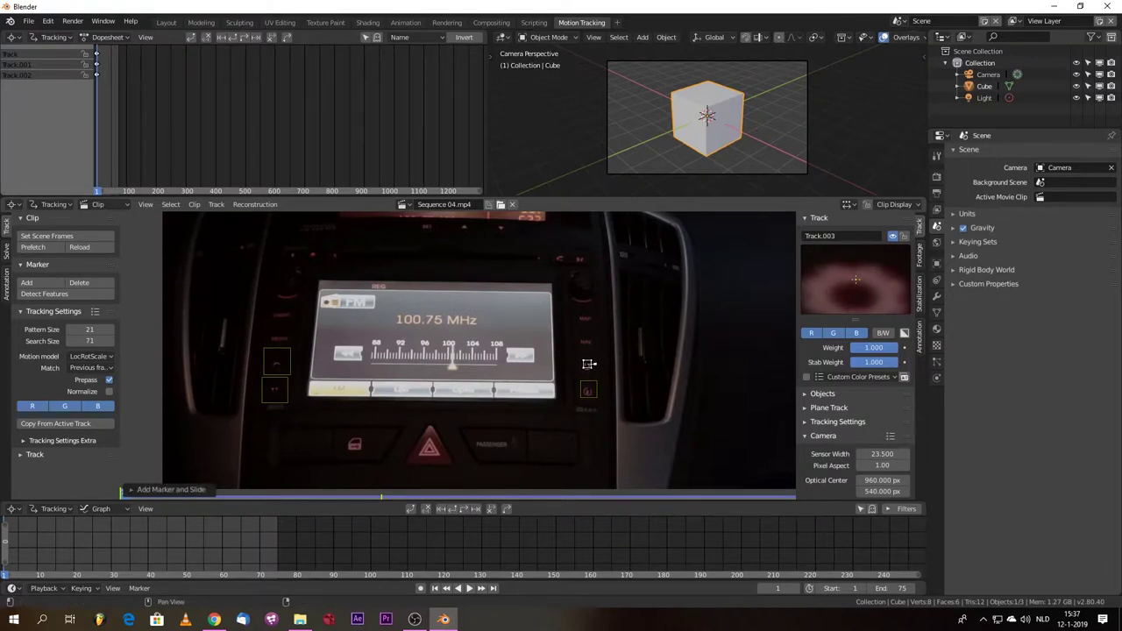
key(s)
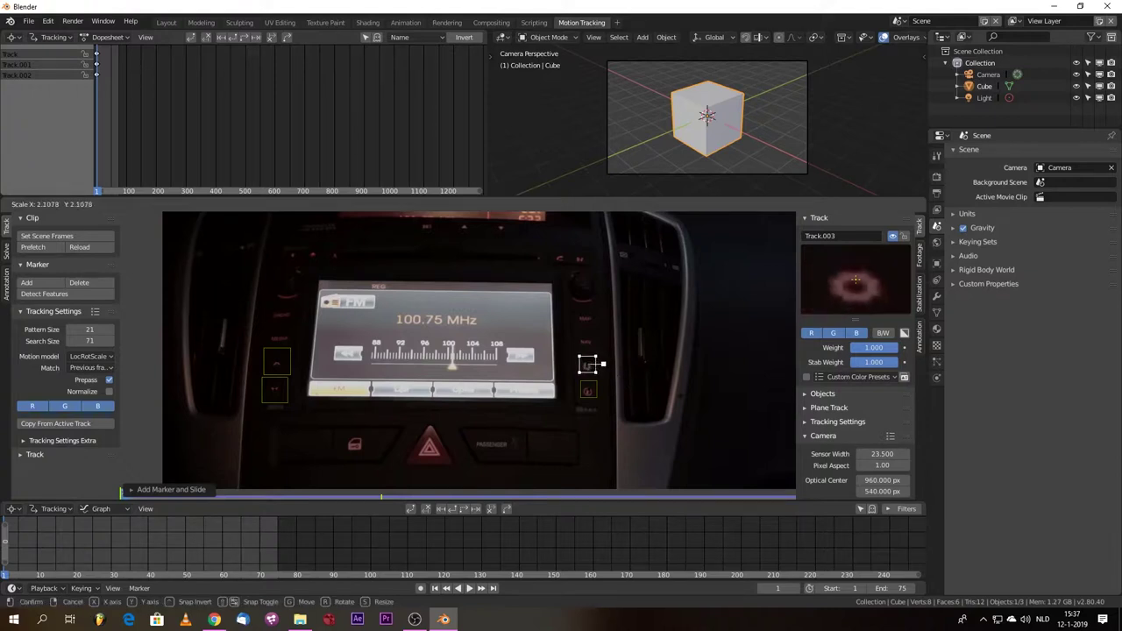
click(323, 399)
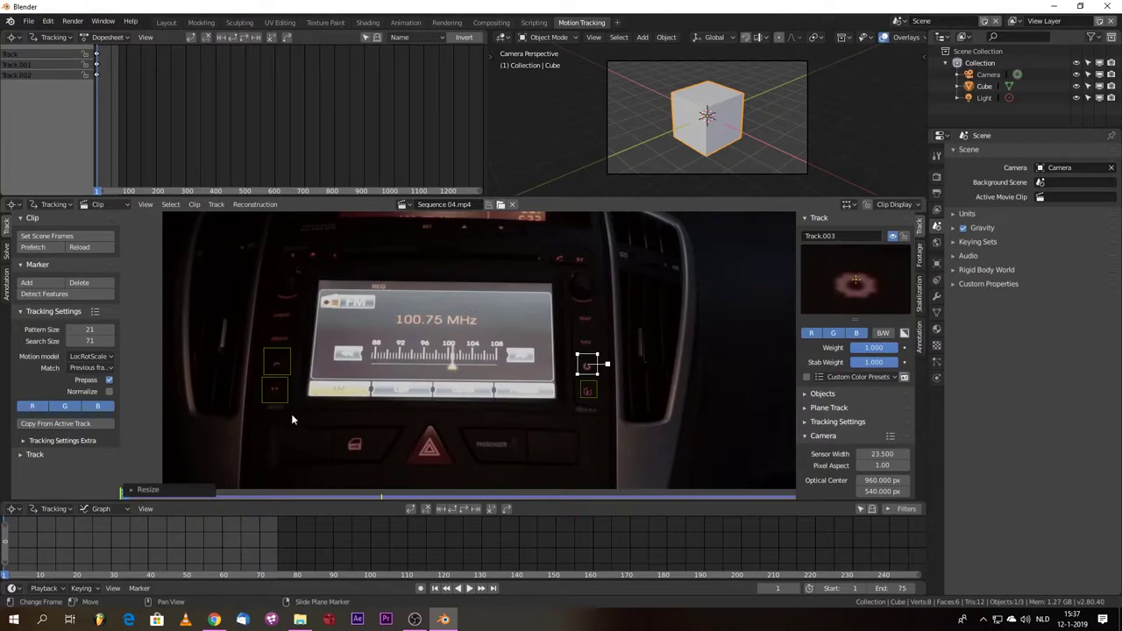
Step: Add a tracking marker on the small red icon just above the radio display's upper-right corner, adjust its position and enlarge it
ctrl+click(561, 260)
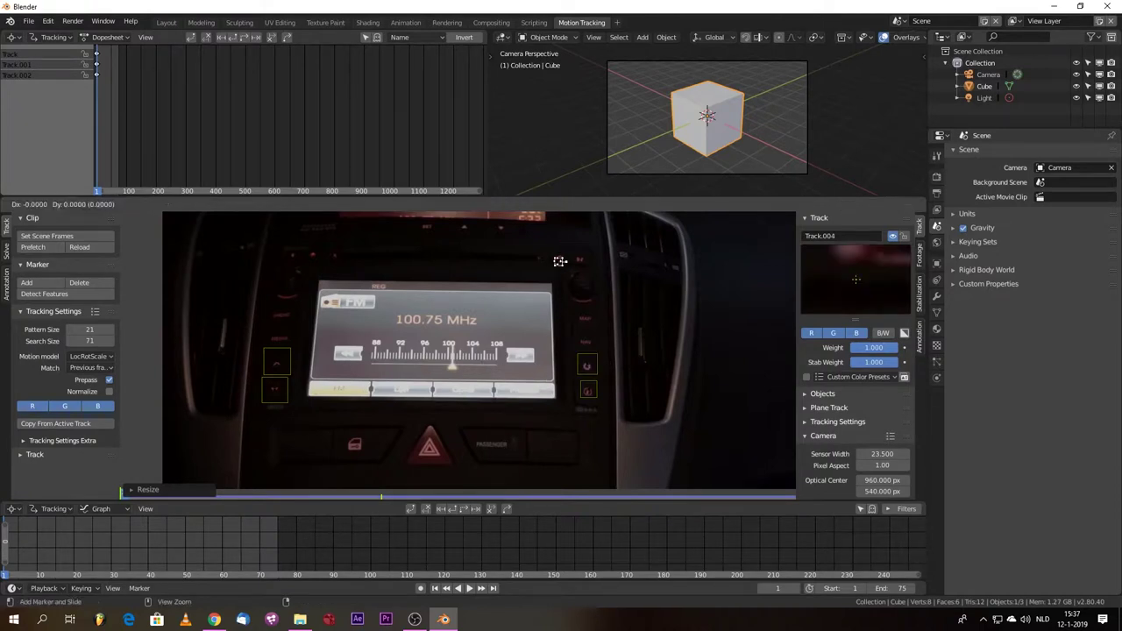
drag(560, 260, 559, 259)
key(s)
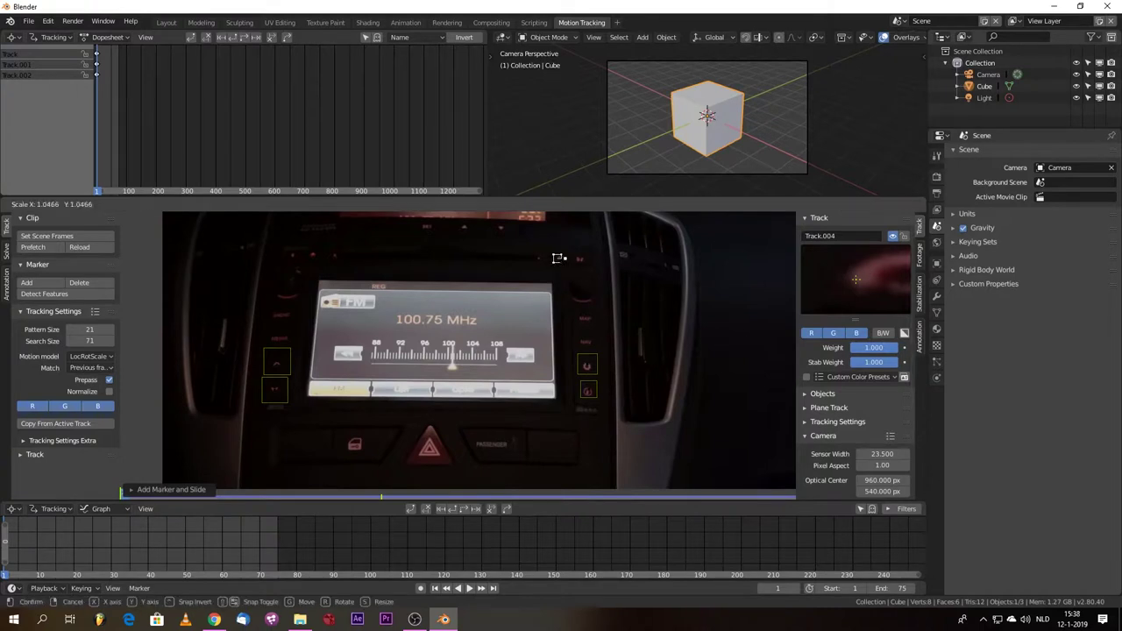
key(Return)
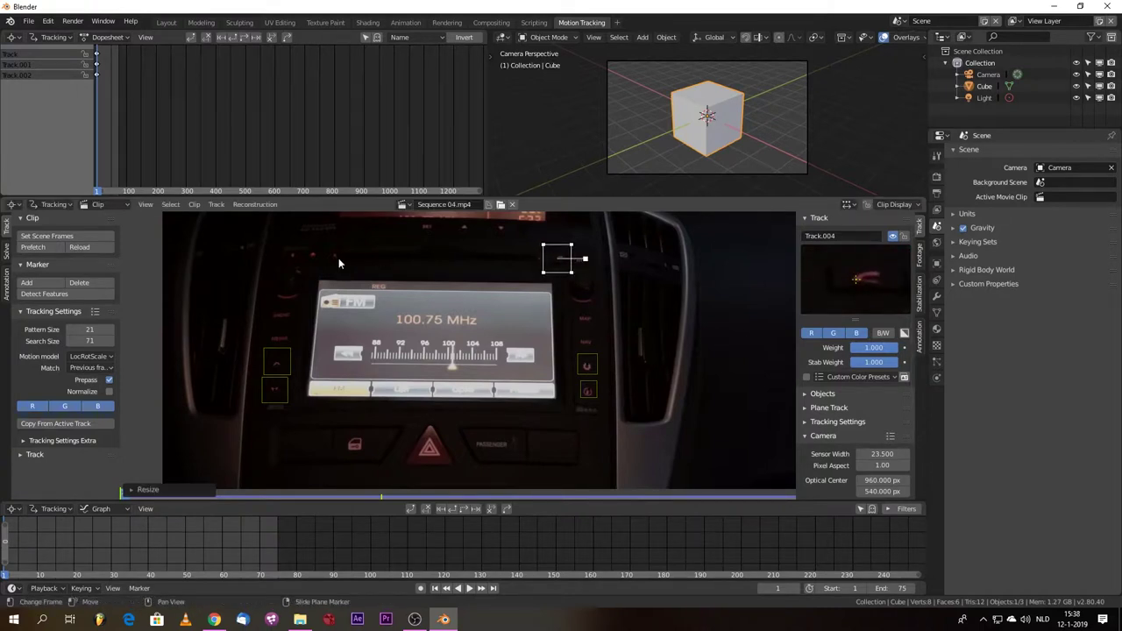
Step: Add a tracking marker on the small red icon above the radio display's upper-left corner and enlarge it
ctrl+click(314, 251)
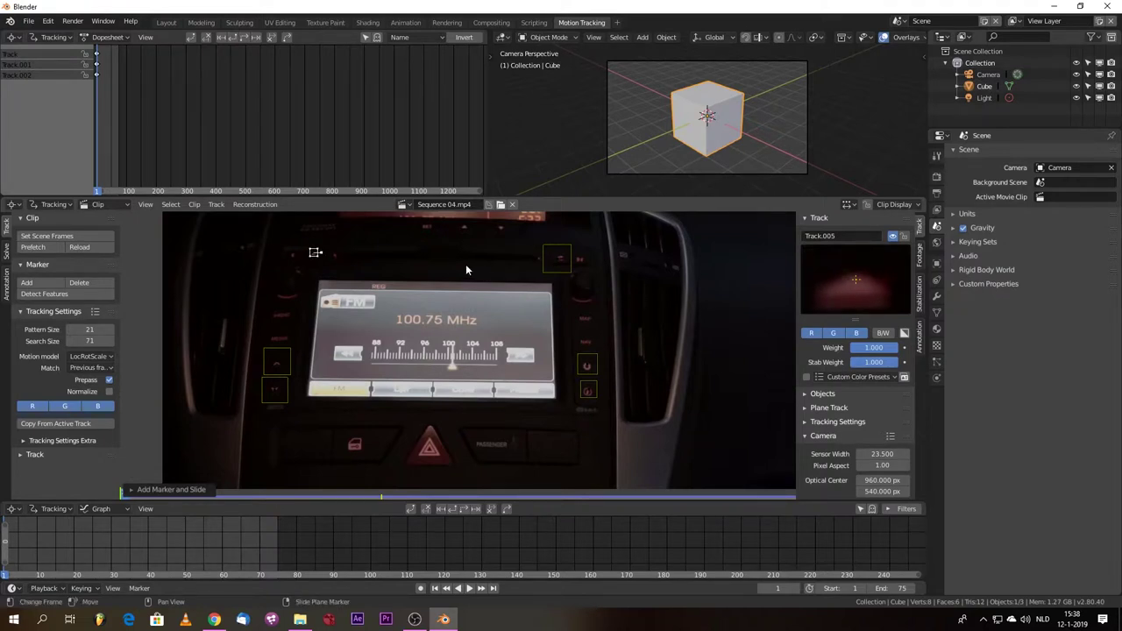
key(s)
key(Return)
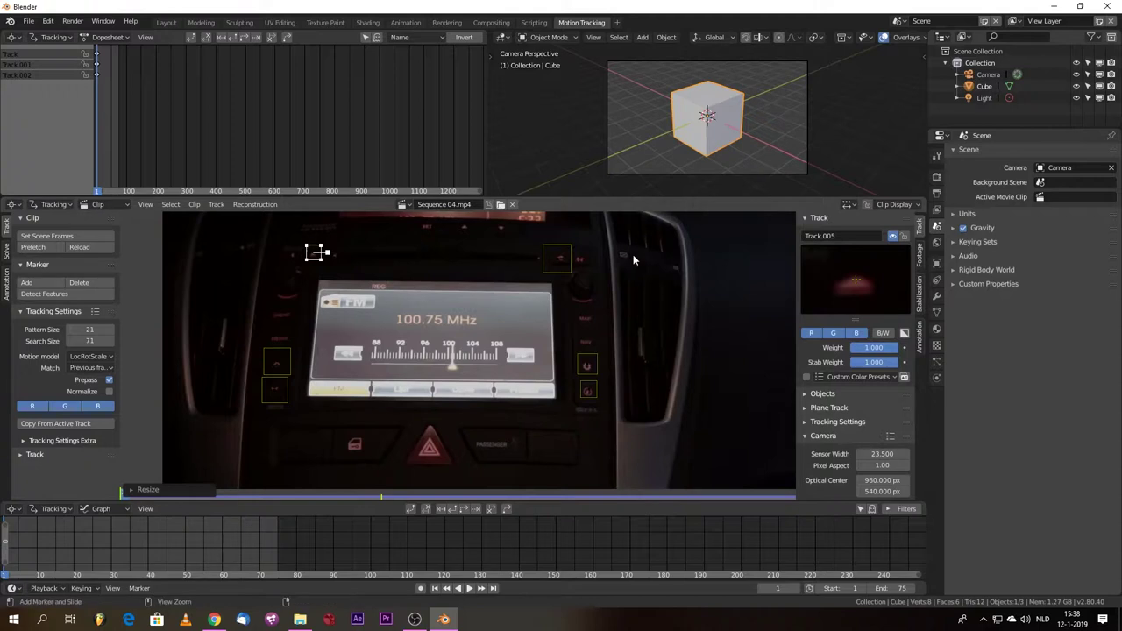
Step: Add a tracking marker on the small emblem in the right air vent, centre it on the emblem and enlarge it
ctrl+click(625, 253)
drag(852, 293, 856, 281)
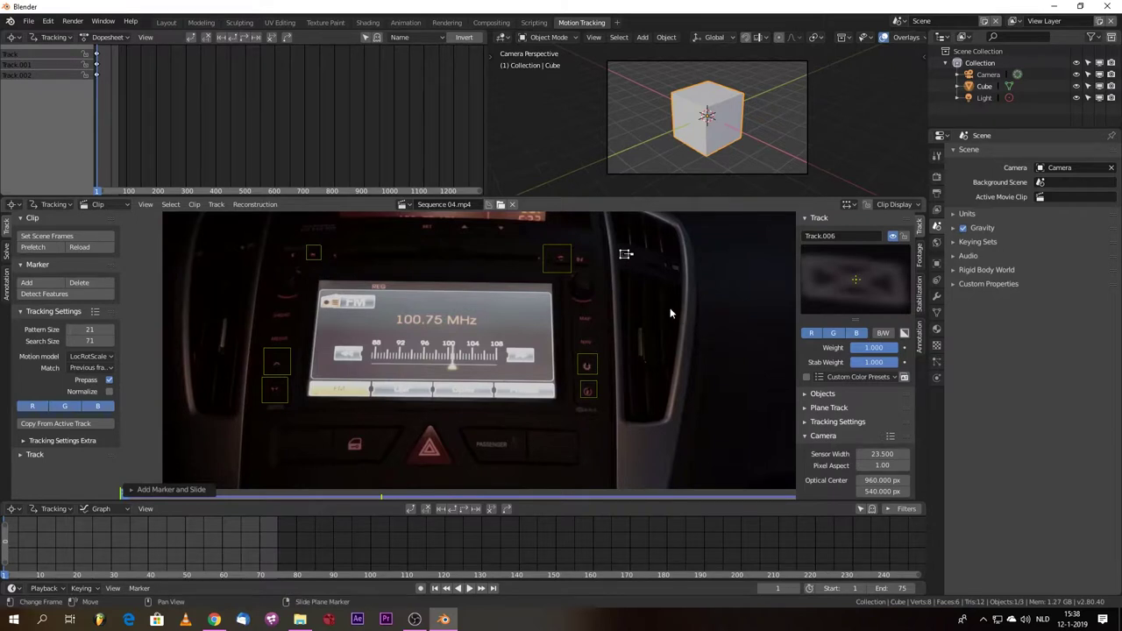
key(s)
key(Return)
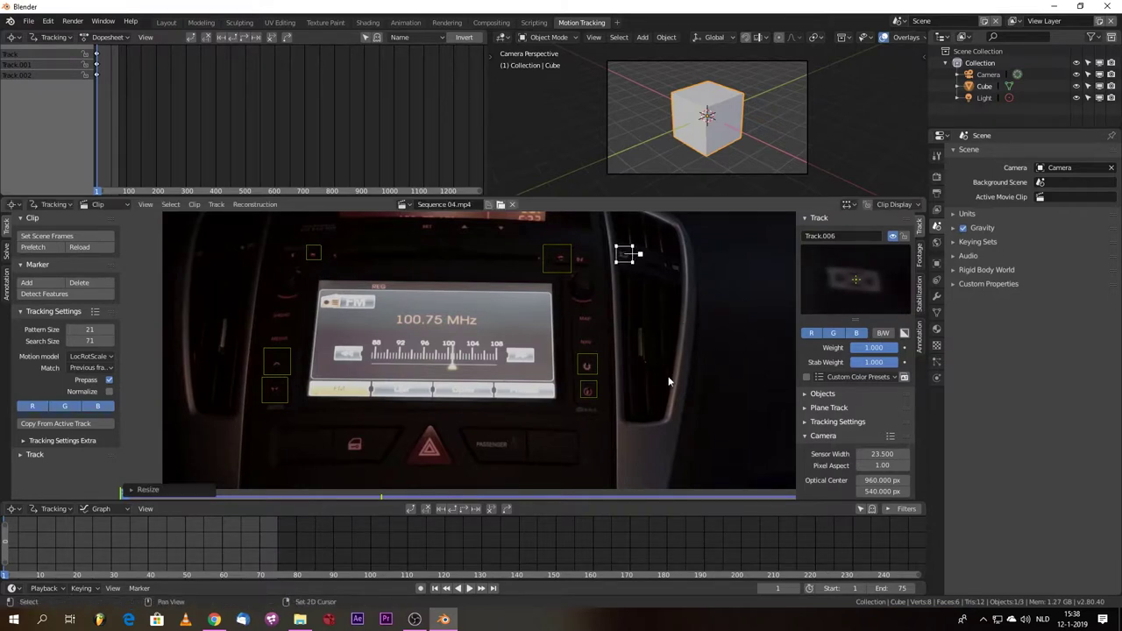
Step: Add a tracking marker where the lines meet beside the temperature in the upper info display, fine-tune its centre and enlarge it
middle_drag(507, 220, 496, 288)
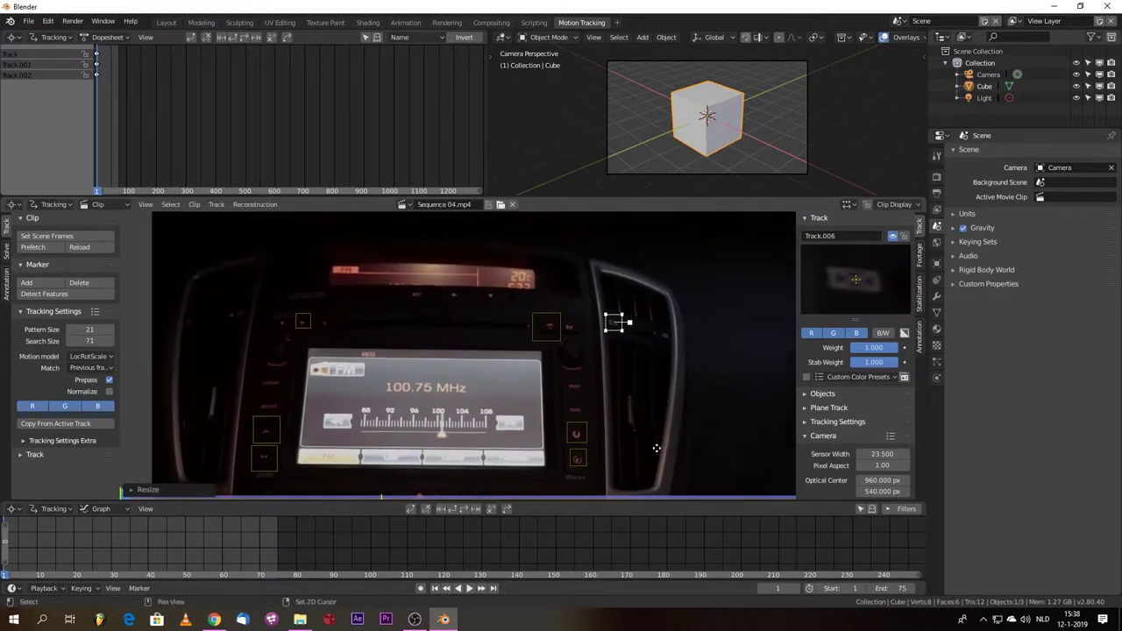
ctrl+click(478, 272)
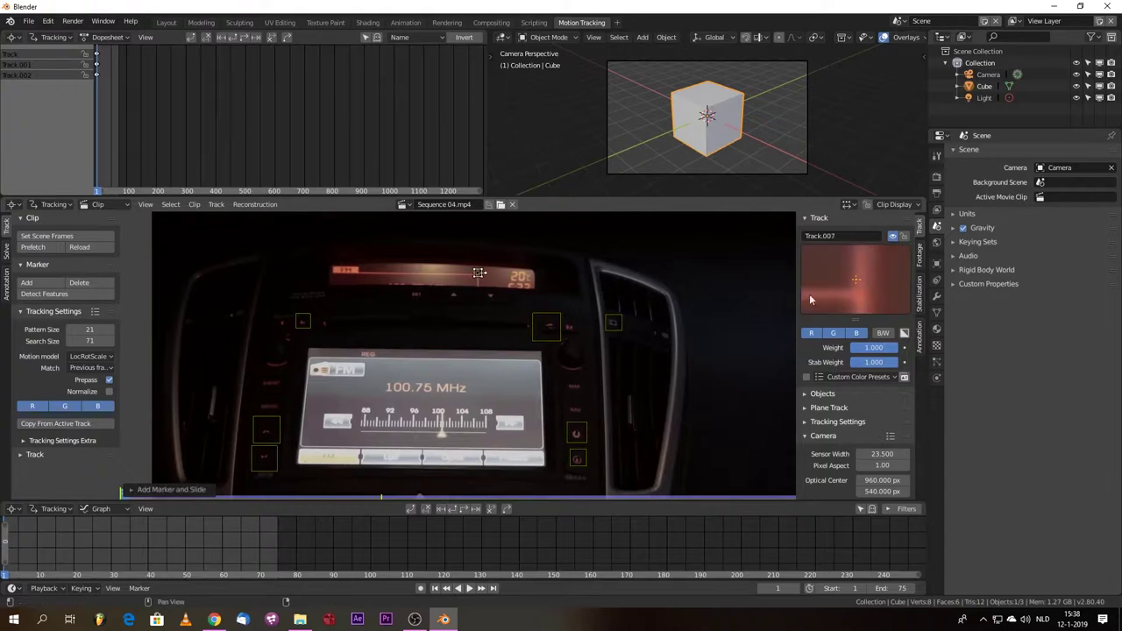
drag(866, 296, 859, 308)
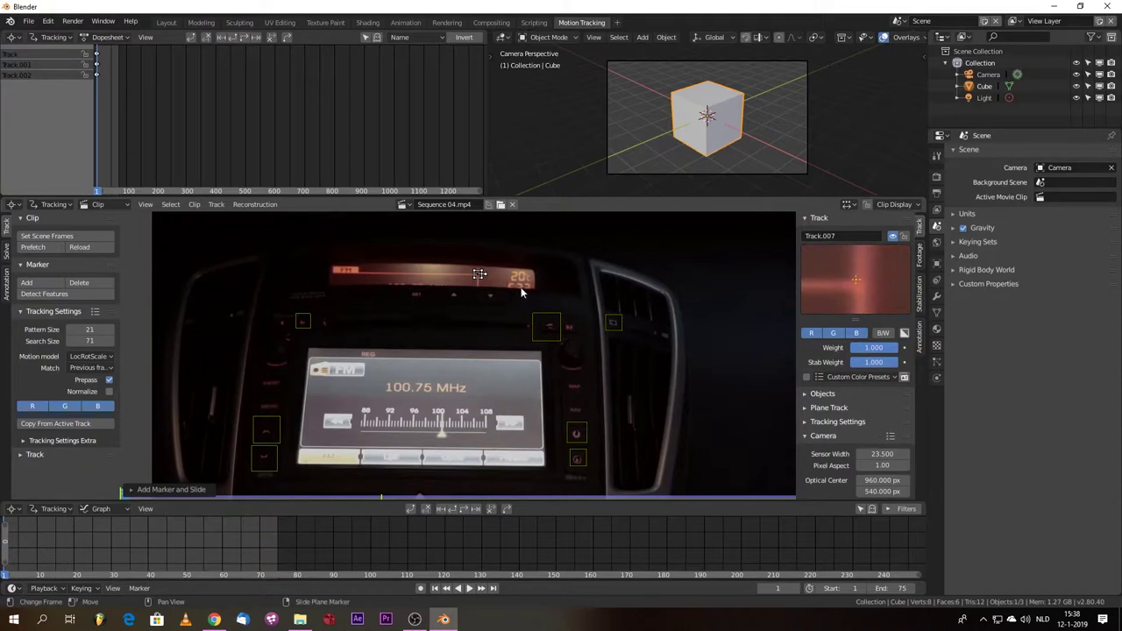
key(s)
key(Return)
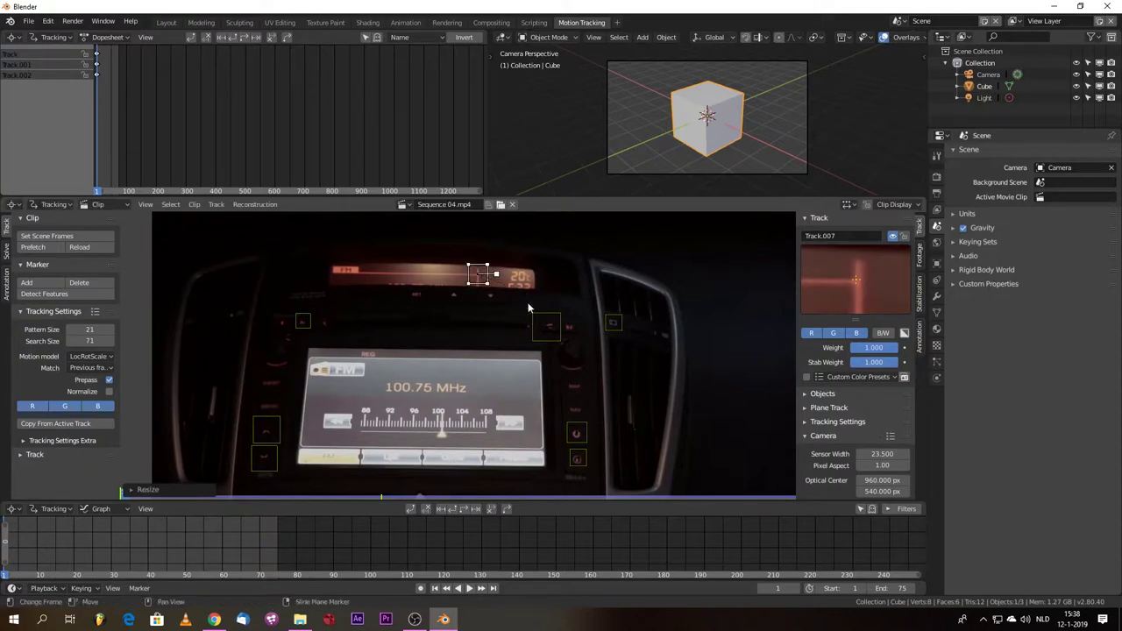
Step: Add a tracking marker on the upper-right corner of the orange FM label in the upper info display and enlarge it
ctrl+click(357, 267)
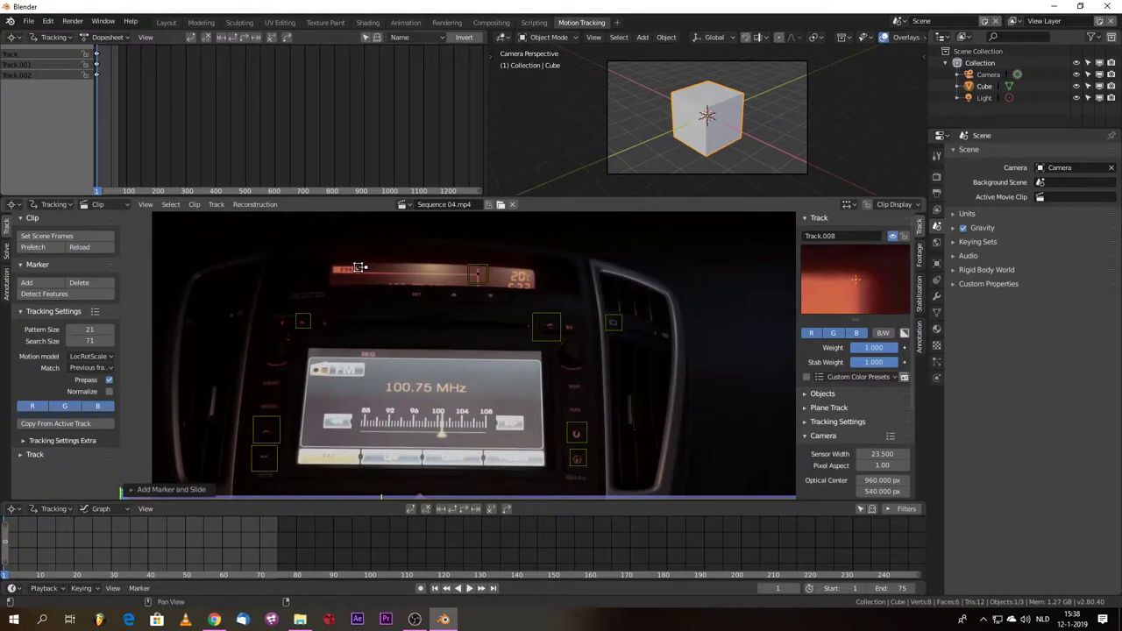
key(s)
key(Return)
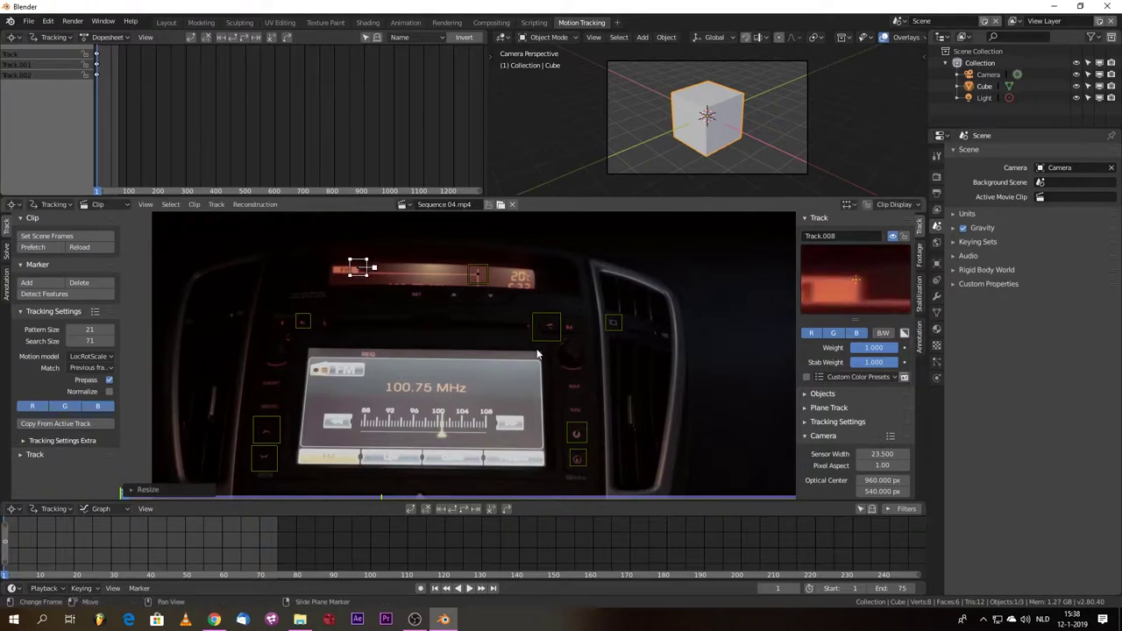
Step: Add a tracking marker on the door-lock button below the radio display and enlarge it to cover the icon
scroll(535, 350, down, 3)
ctrl+scroll(333, 384, down, 2)
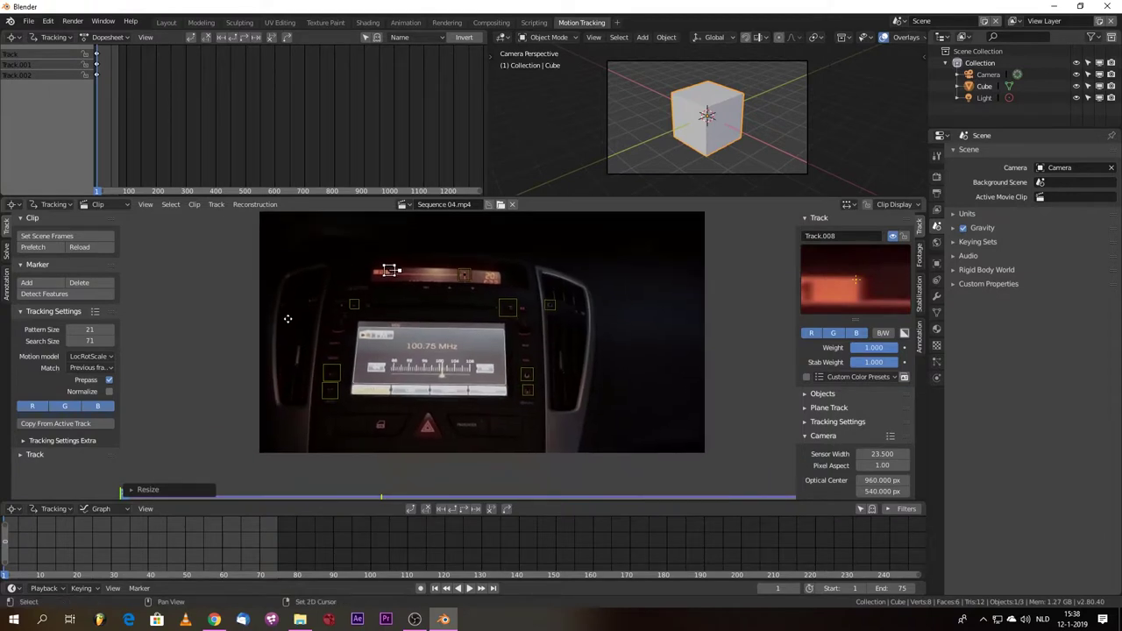
ctrl+click(382, 418)
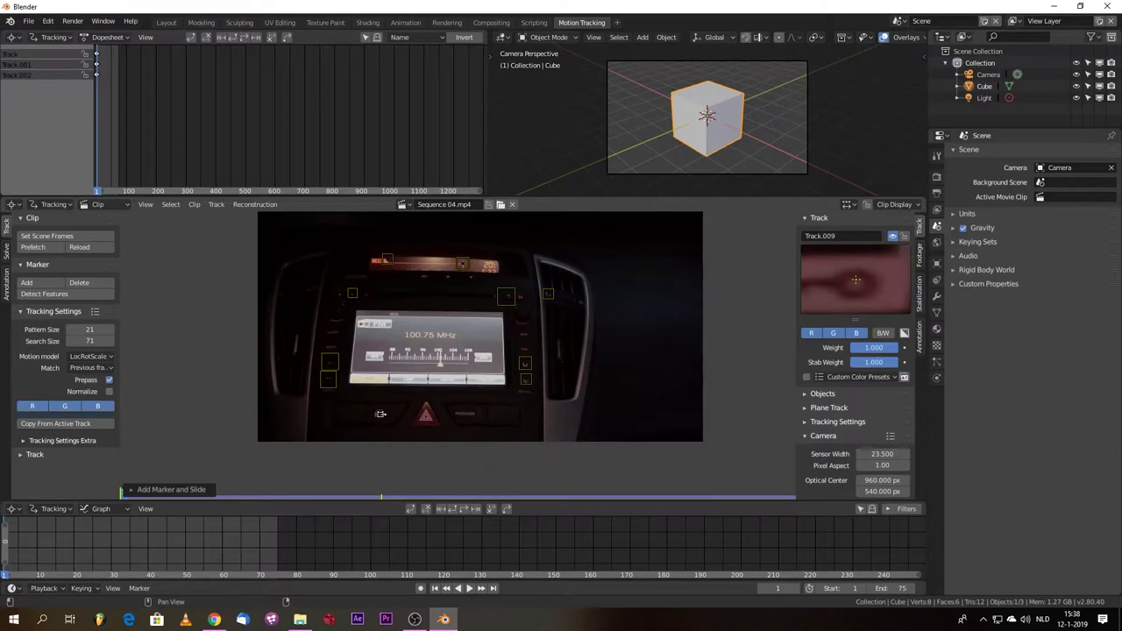
key(s)
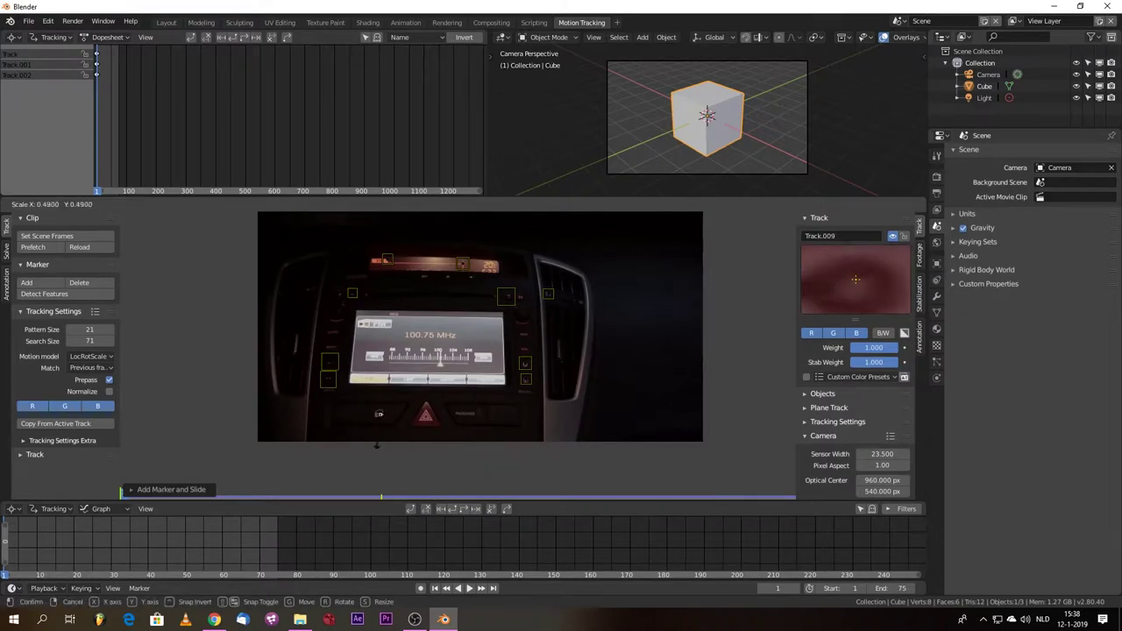
click(200, 339)
Step: Add a tracking marker on the hazard-light triangle below the radio display and enlarge it to cover the inner triangle
scroll(419, 411, up, 2)
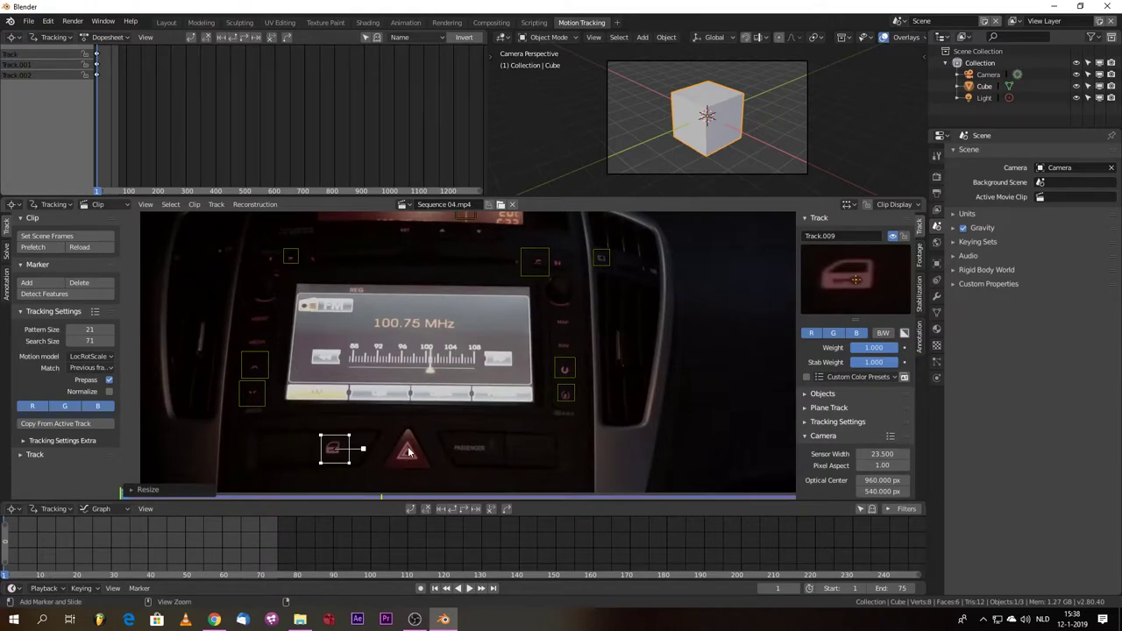
ctrl+click(408, 452)
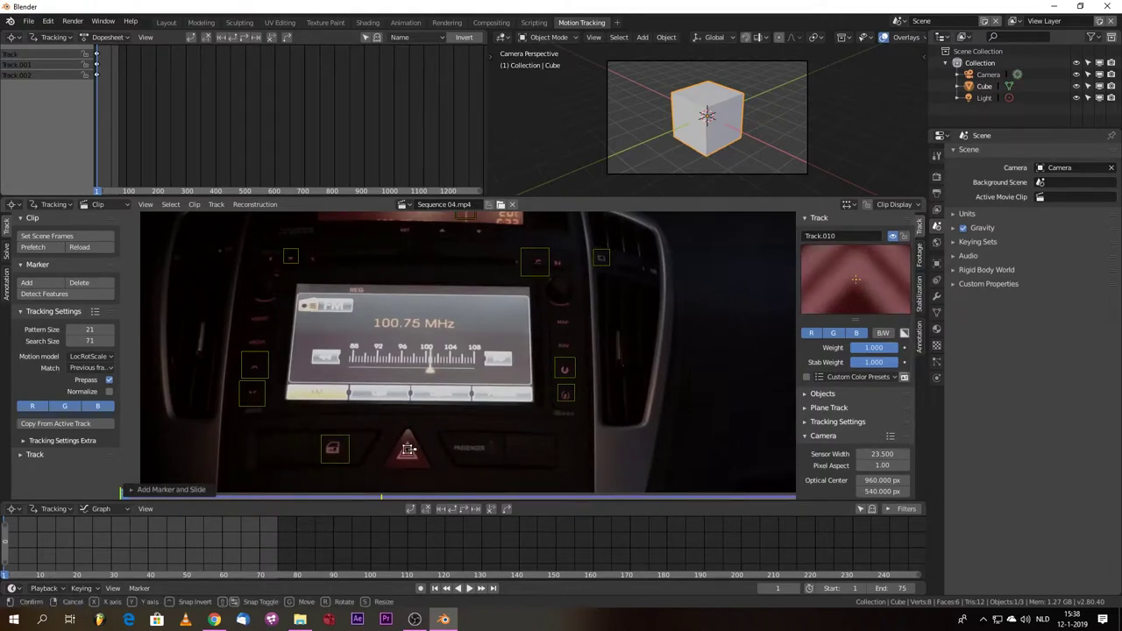
key(s)
click(568, 221)
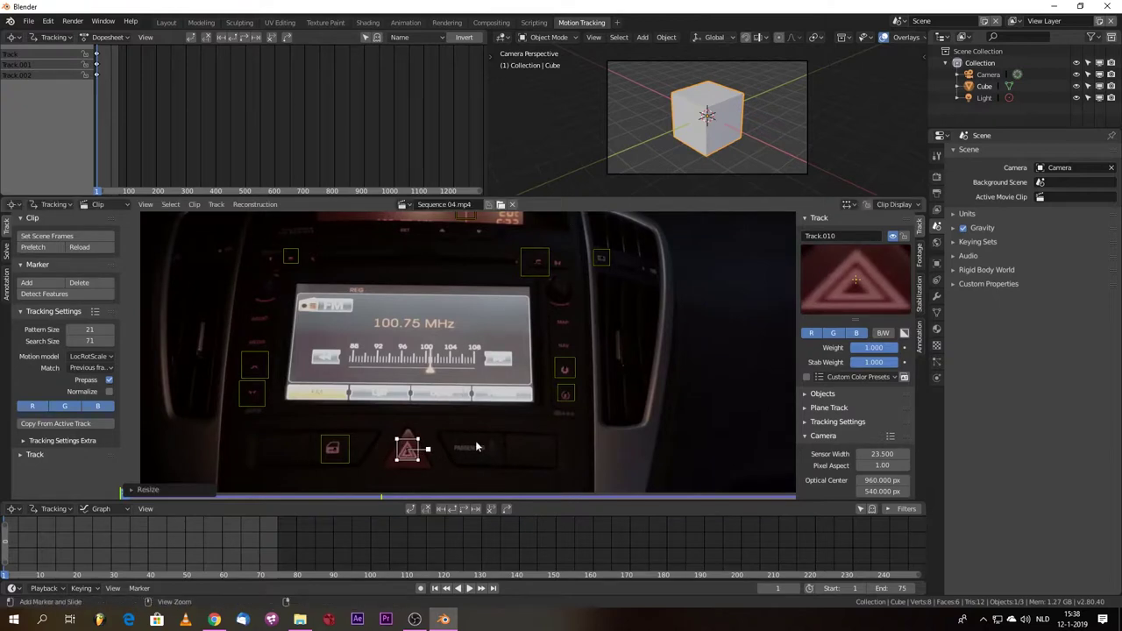
Step: Add a tracking marker at the start of the PASSENGER label, adjust its position beside the P and enlarge it
ctrl+click(456, 455)
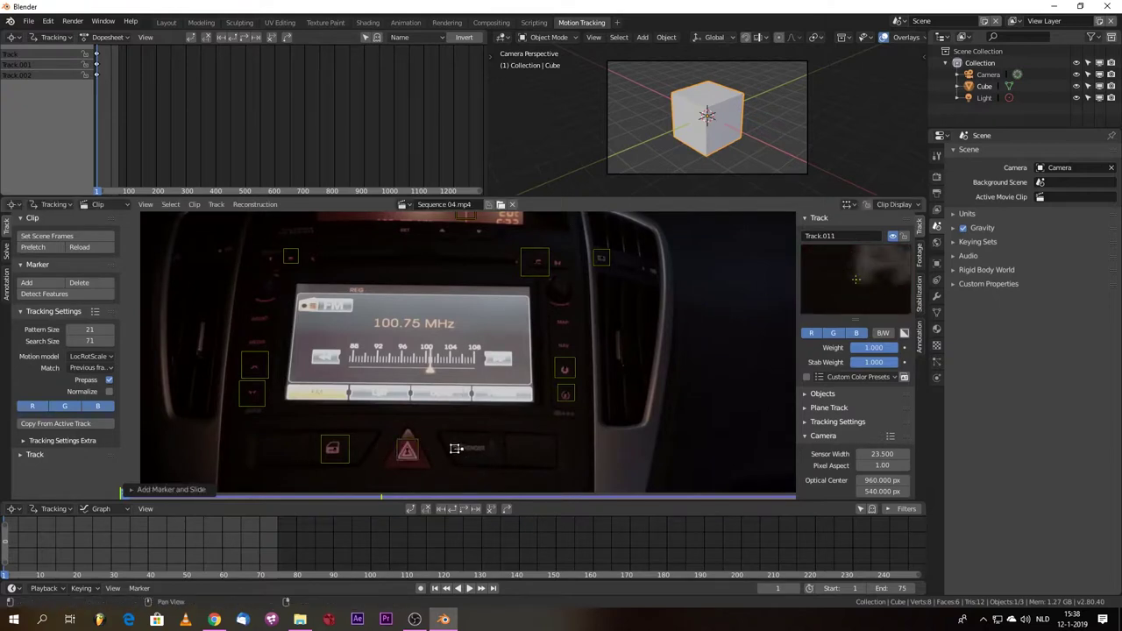
drag(457, 447, 456, 447)
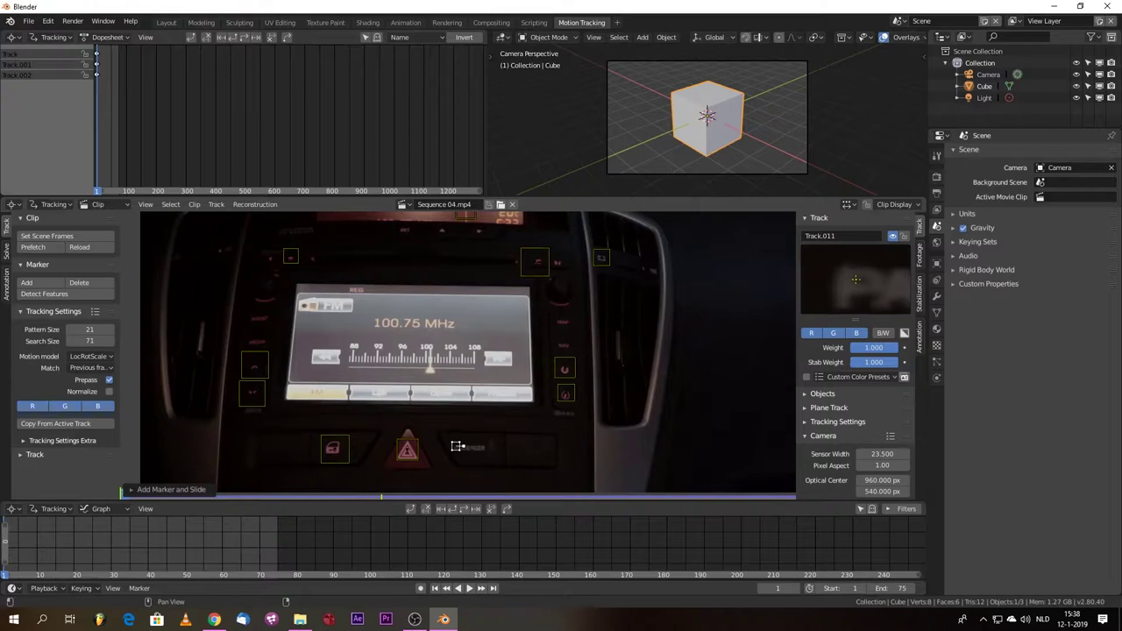
key(s)
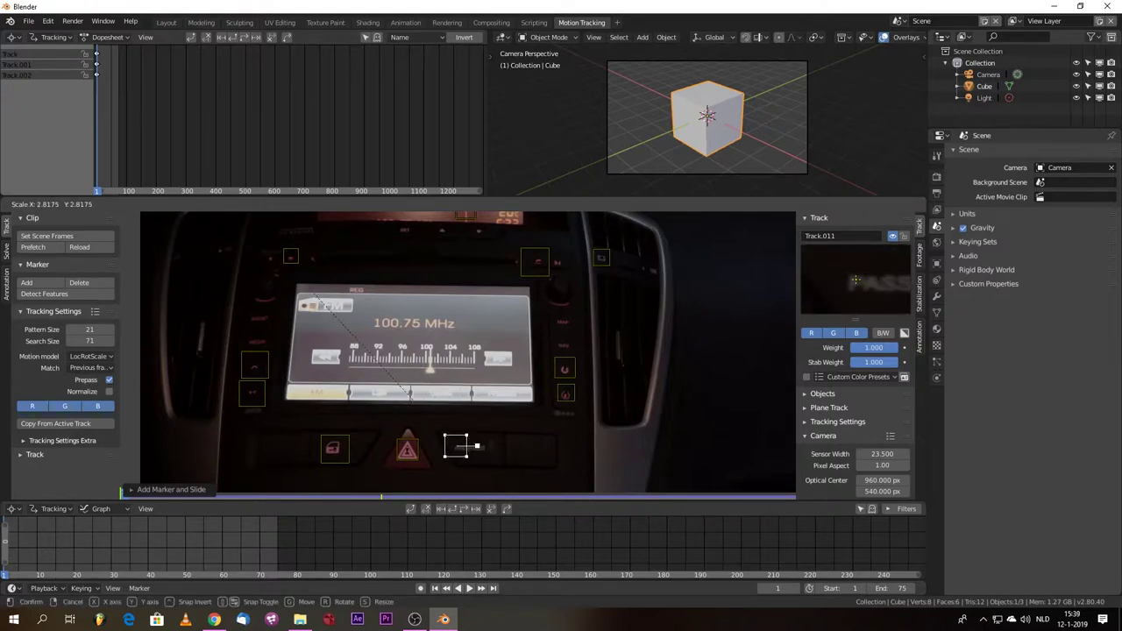
click(363, 329)
Step: Save the project as track_tut_2.blend in the Radar Screen folder
scroll(412, 357, down, 3)
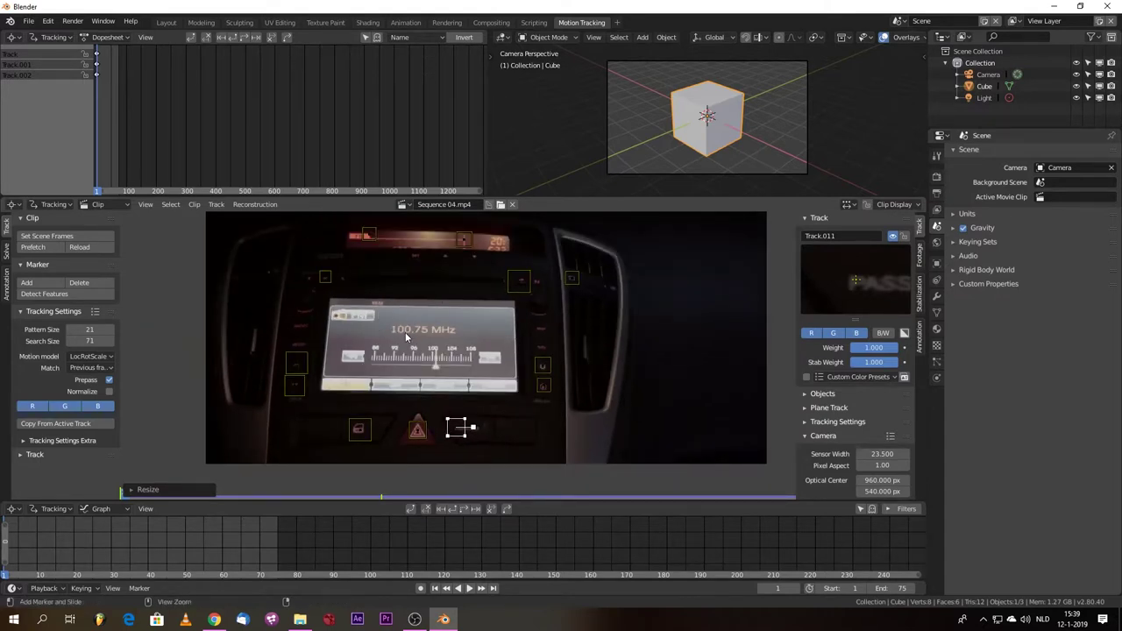
key(ctrl+s)
double_click(205, 359)
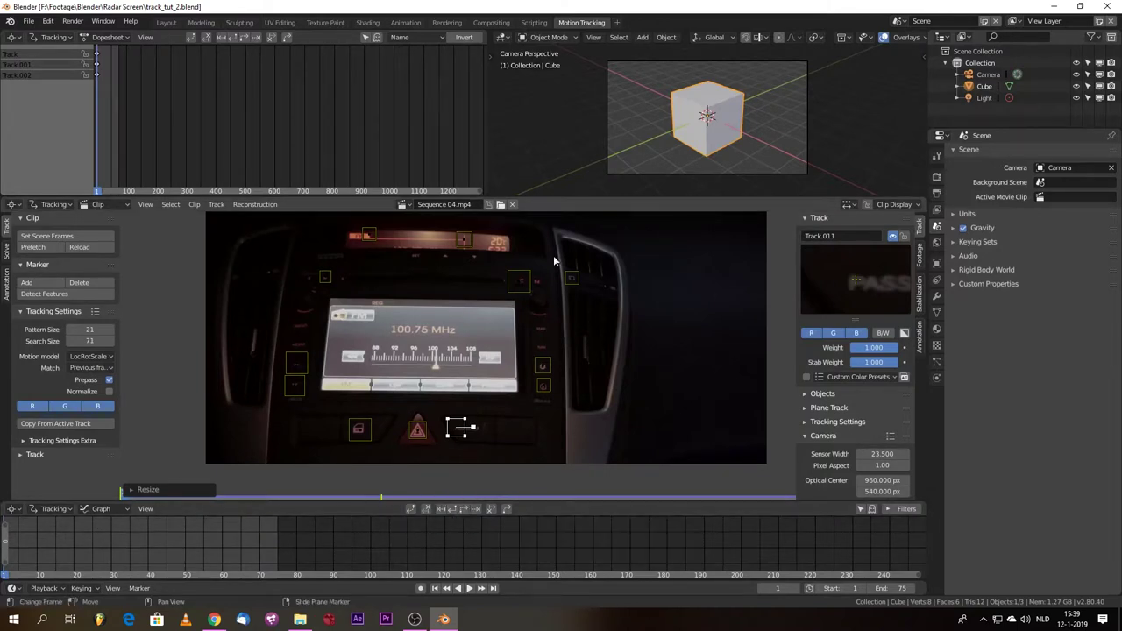
Step: Track only the PASSENGER label's marker forward to the end of the clip and return to frame 1
click(465, 509)
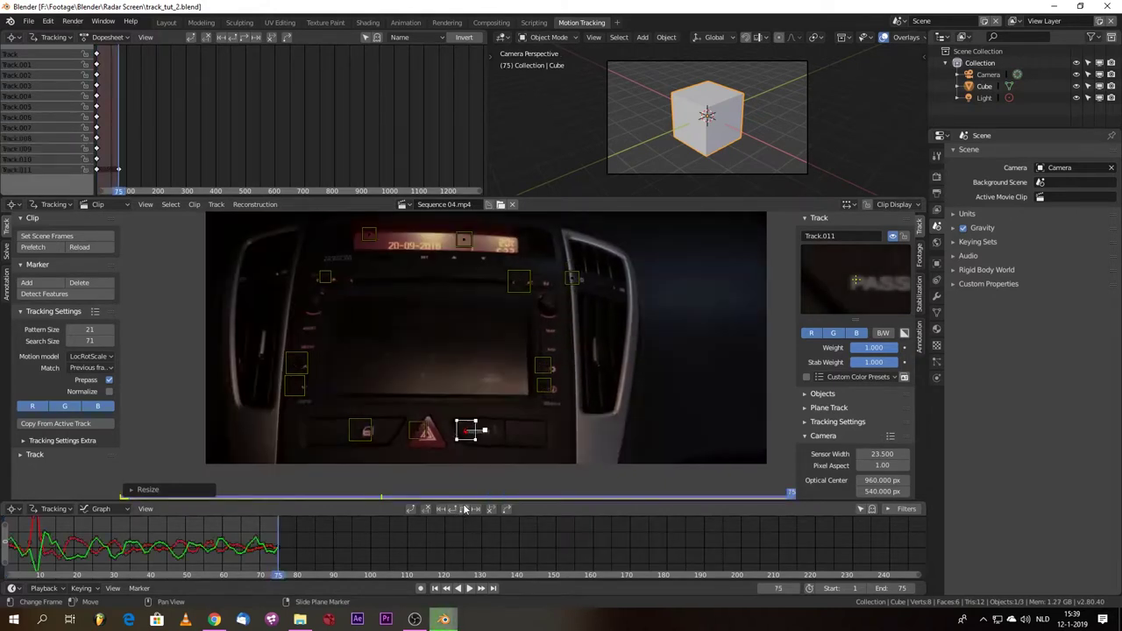
drag(278, 574, 8, 576)
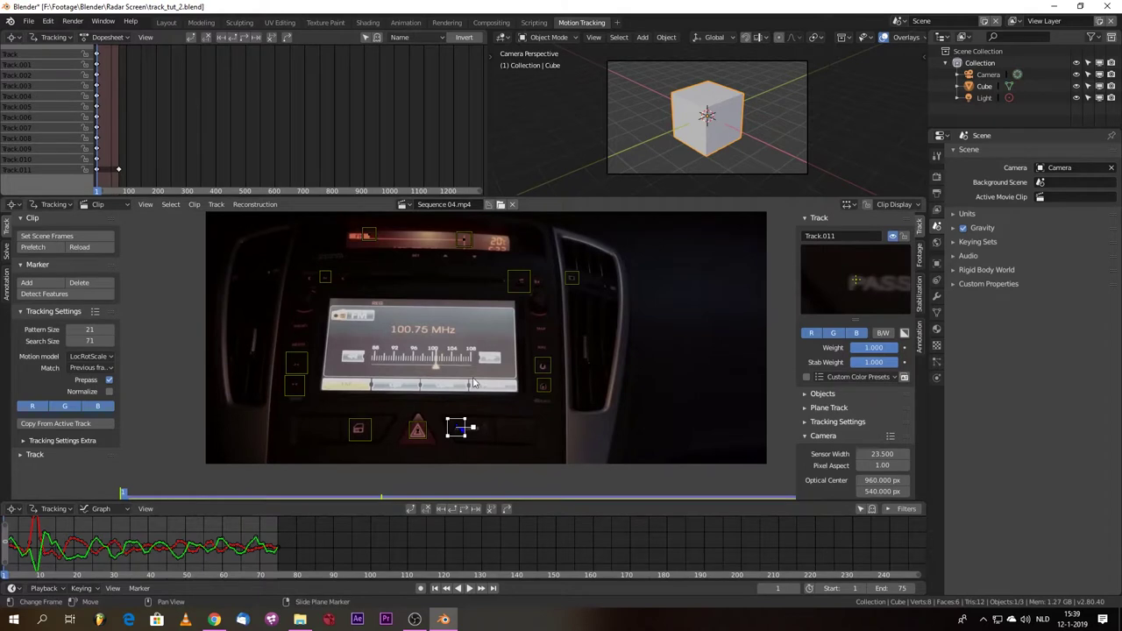
key(s)
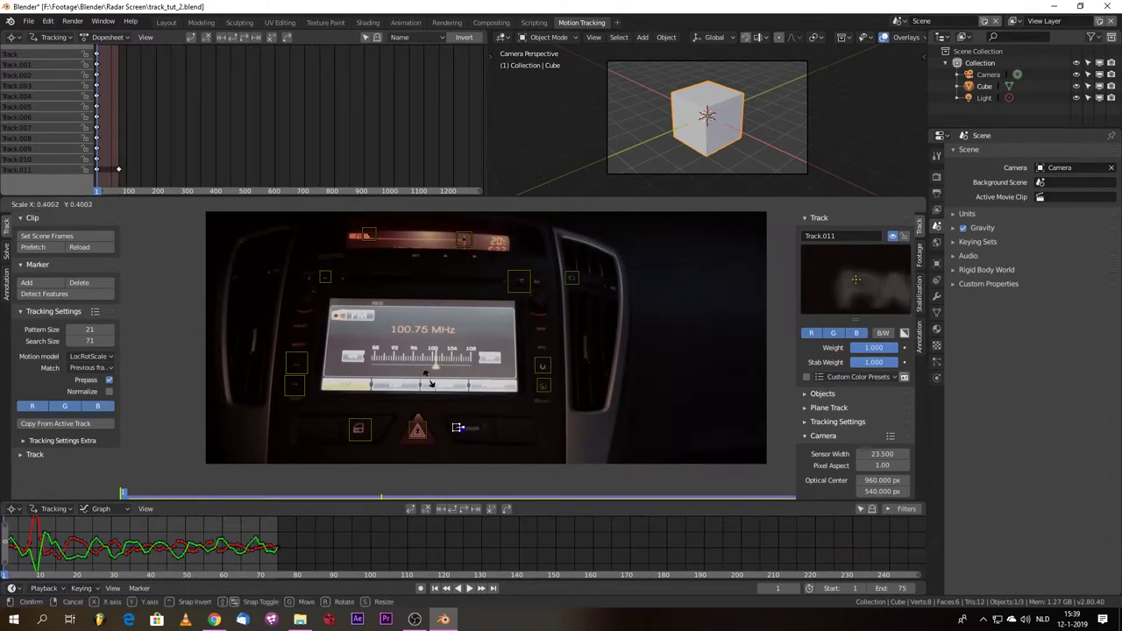
click(467, 393)
Step: Select all tracking markers and track them forward from frame 1 through the clip
key(a)
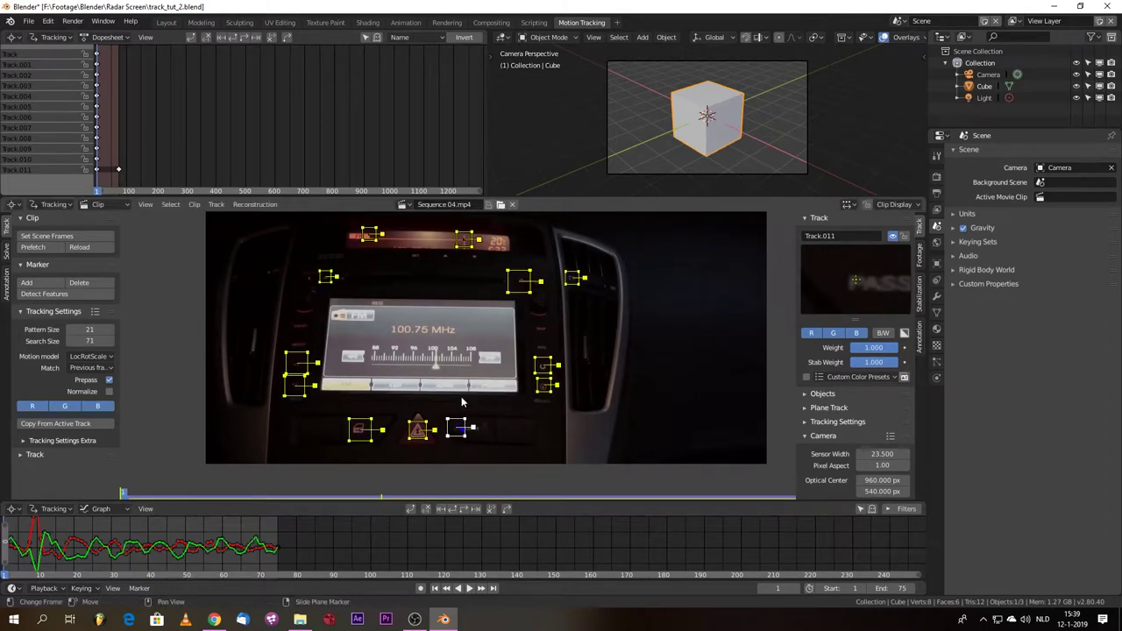
click(466, 510)
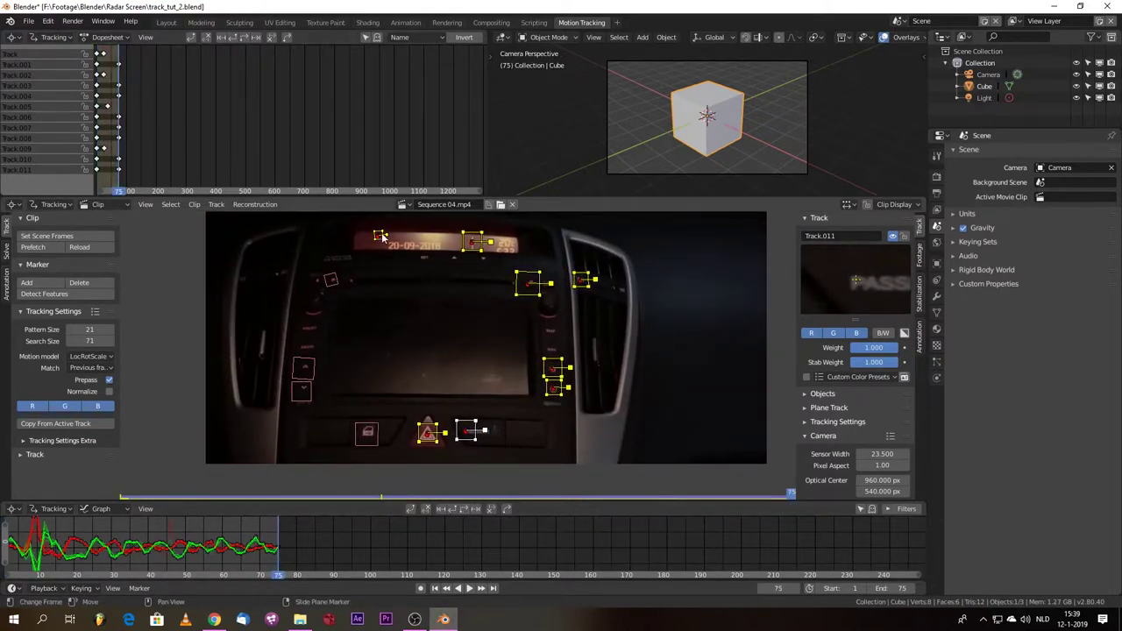
Step: At frame 23, select the markers on the up- and down-arrow buttons beside the screen and clear their tracked paths after that frame
drag(278, 574, 89, 565)
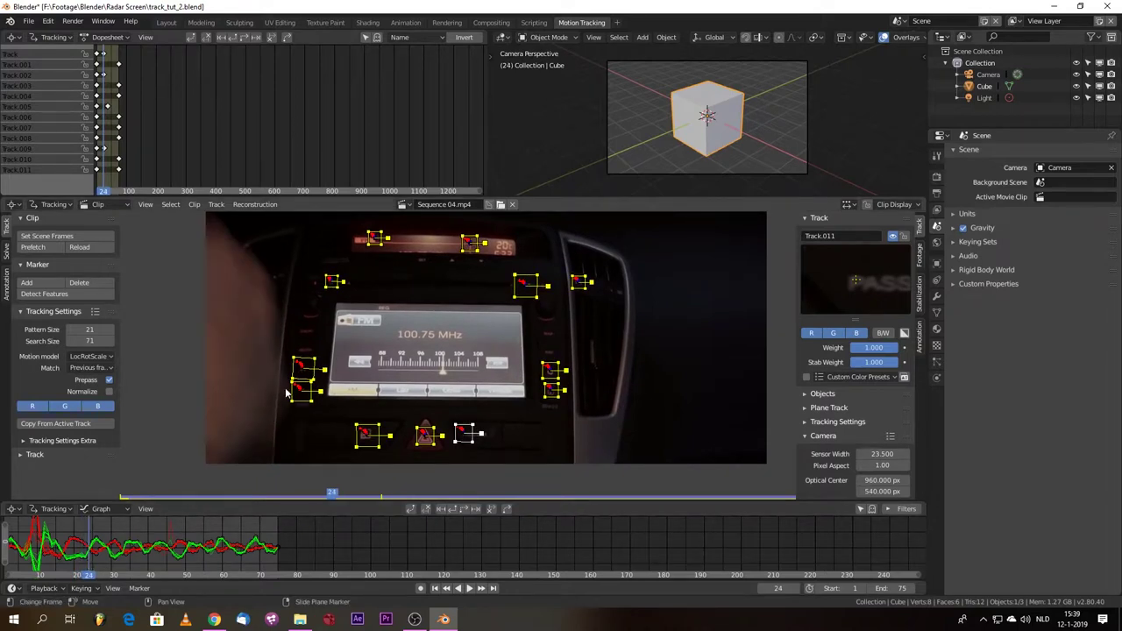
key(Left)
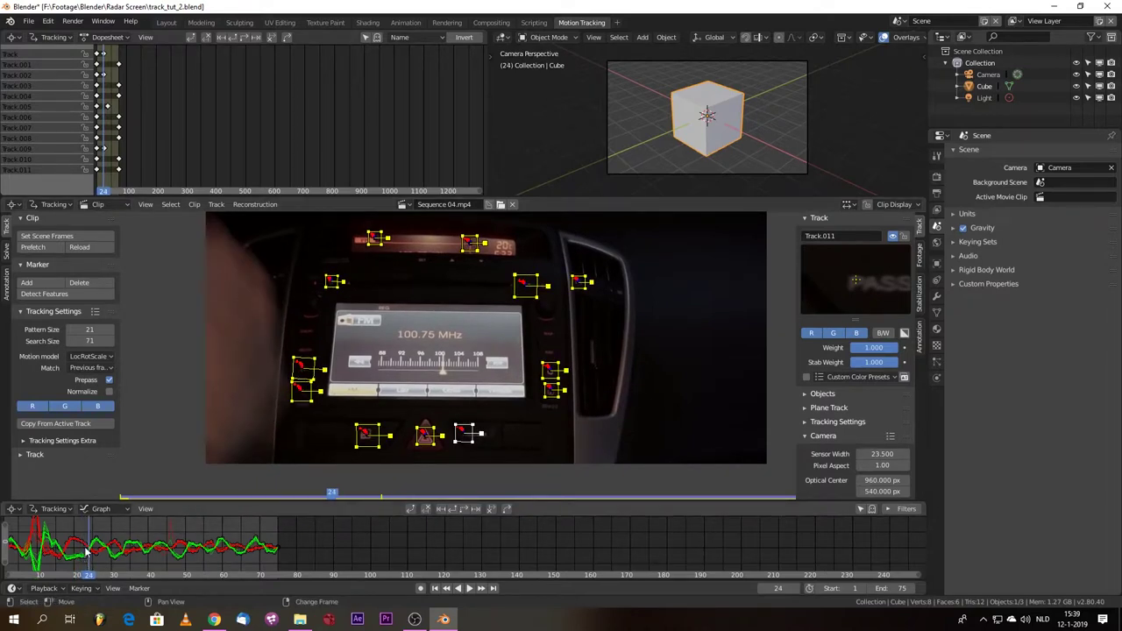
click(307, 397)
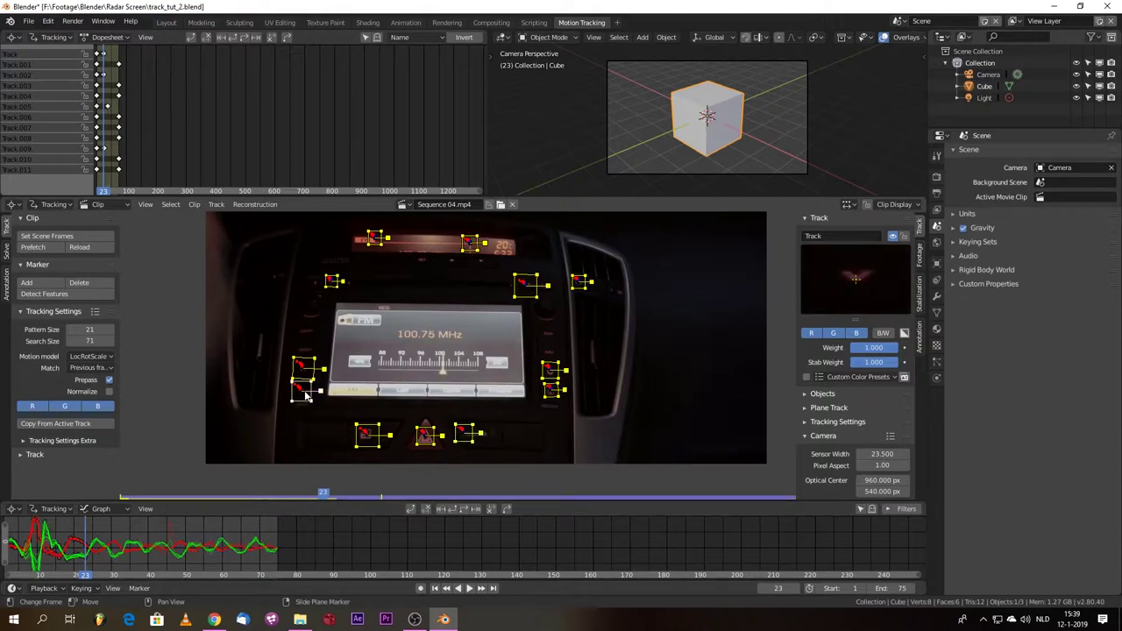
click(302, 373)
click(307, 438)
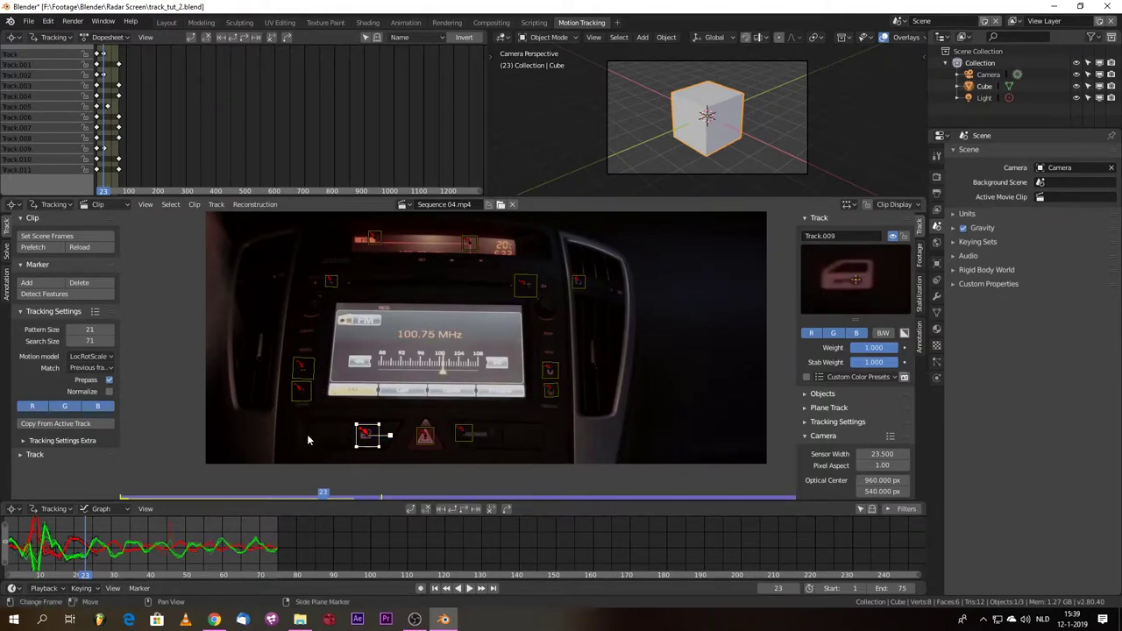
click(303, 391)
shift+click(298, 371)
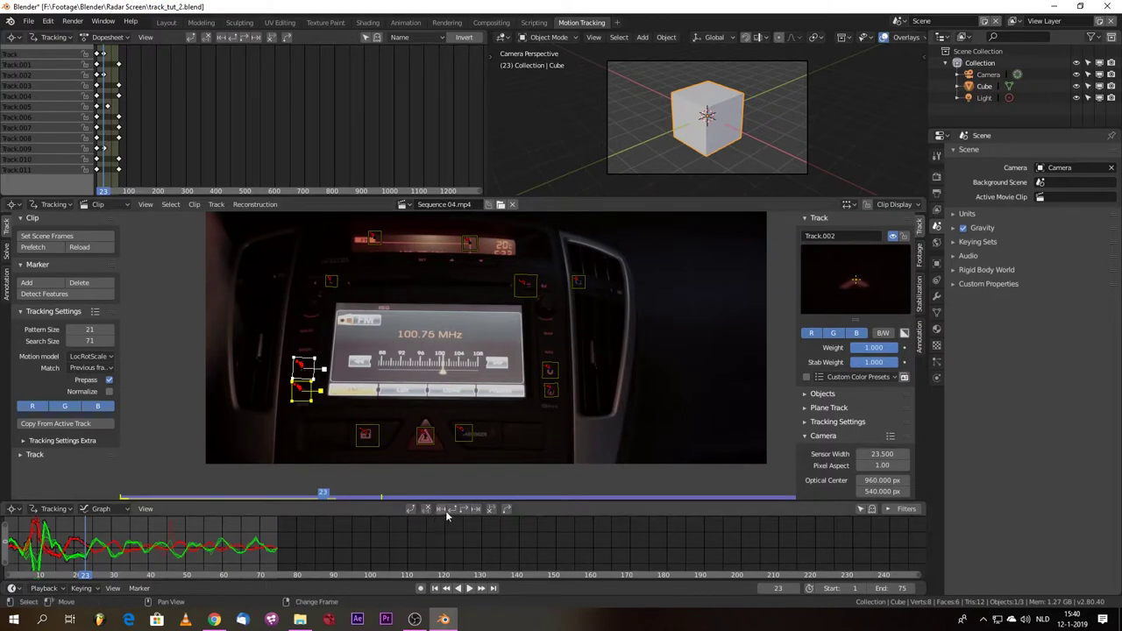
click(491, 509)
Step: Clear the door-icon marker's tracked path after frame 25 and the path of the small marker above the screen's upper-left corner after frame 32
mouse_move(101, 542)
right_down()
mouse_move(114, 547)
mouse_move(95, 549)
right_up()
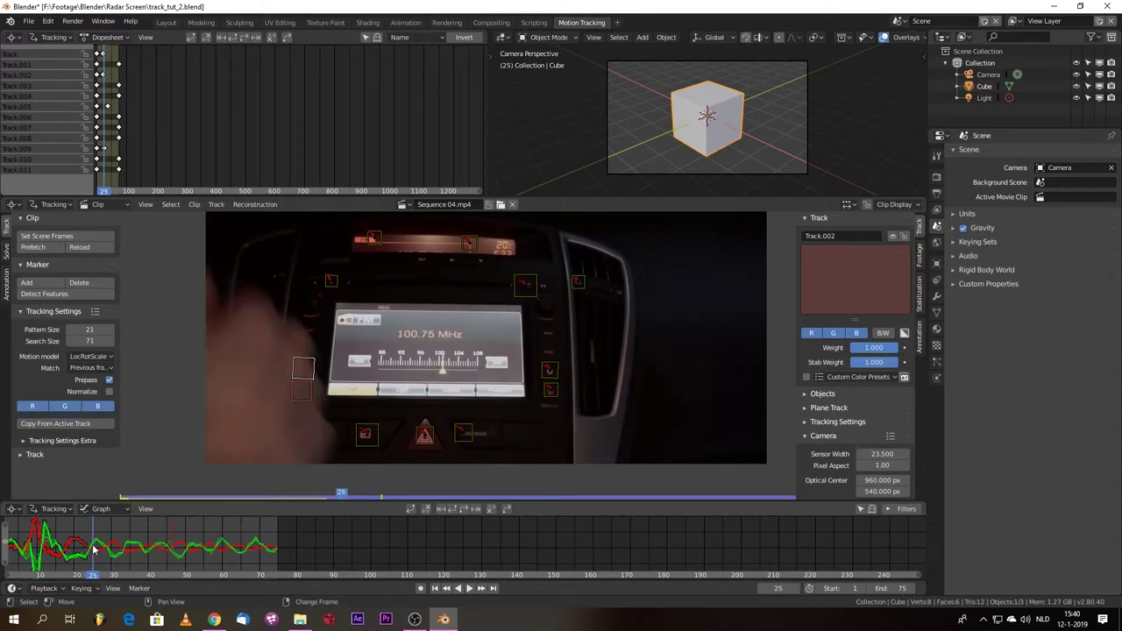
click(368, 435)
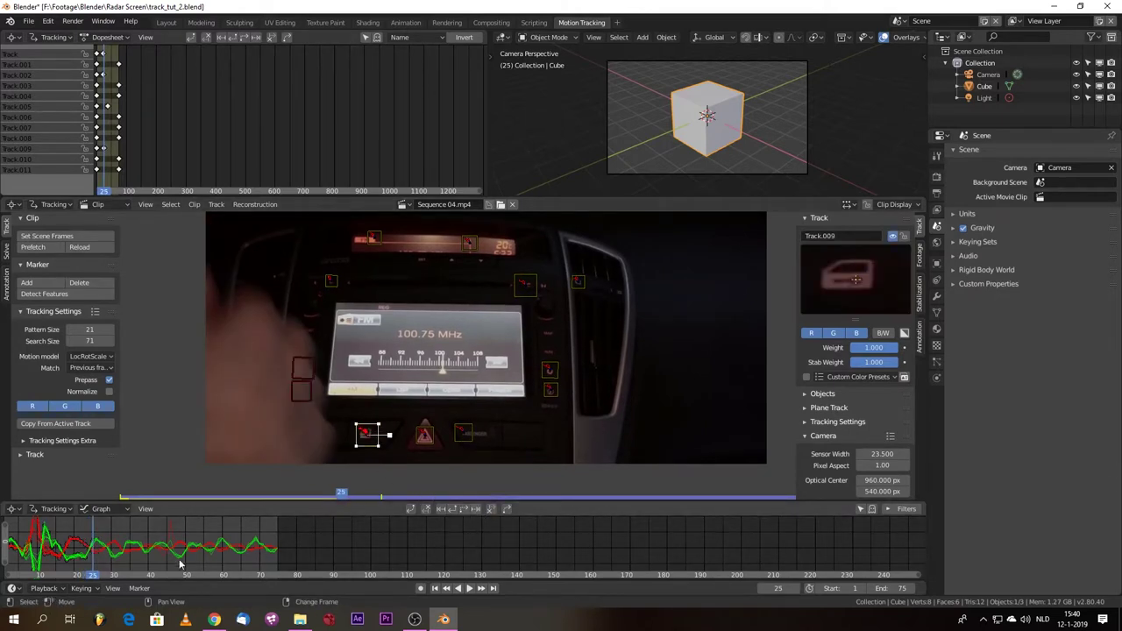
right_drag(97, 557, 120, 569)
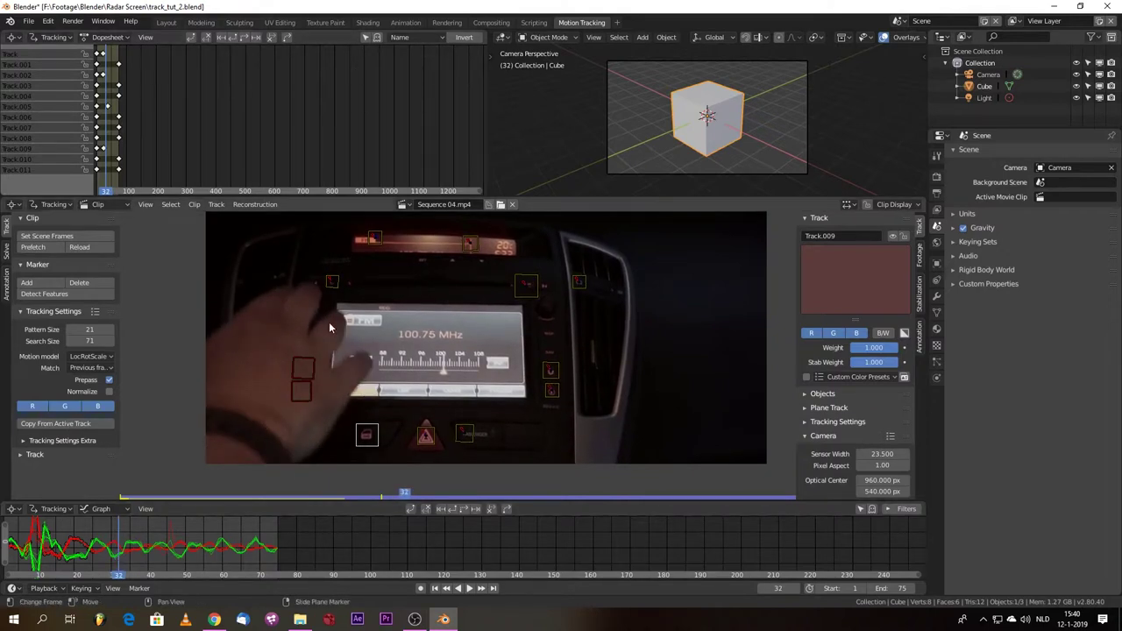
click(333, 281)
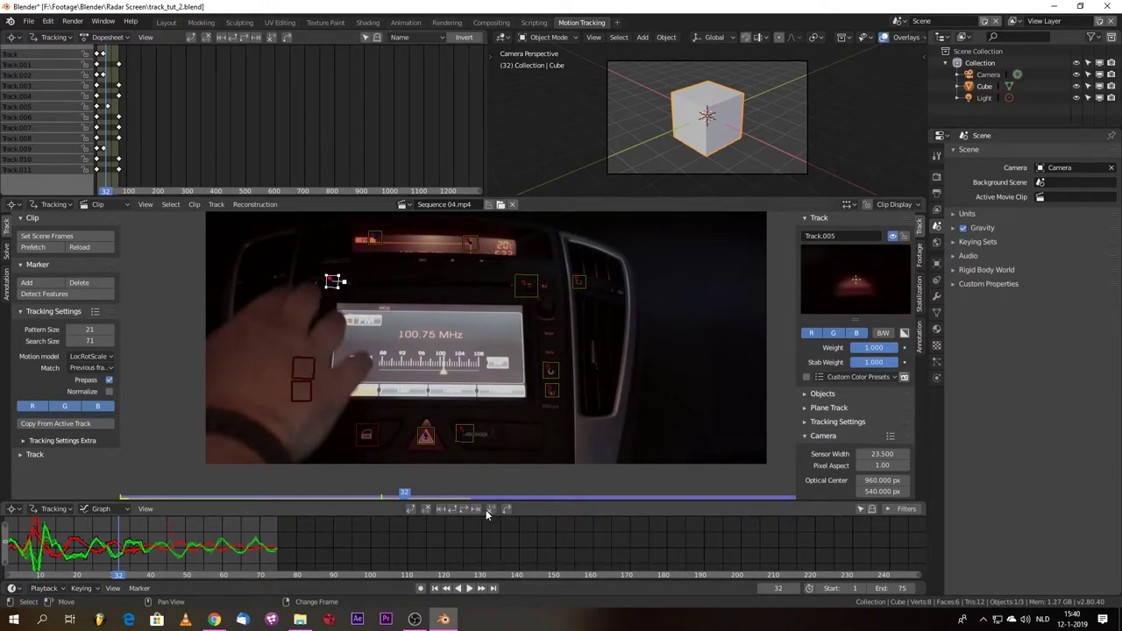
Step: At frame 41, clear the remaining tracked path of the marker beside the FM label on the upper display
right_click(138, 543)
right_drag(138, 543, 156, 548)
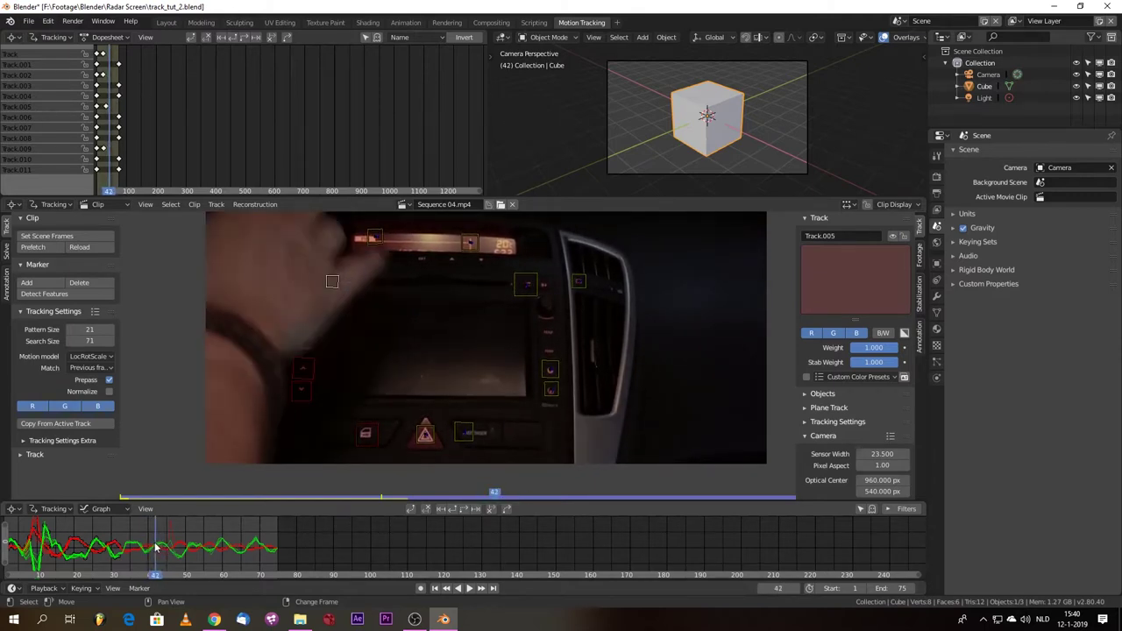
ctrl+click(374, 242)
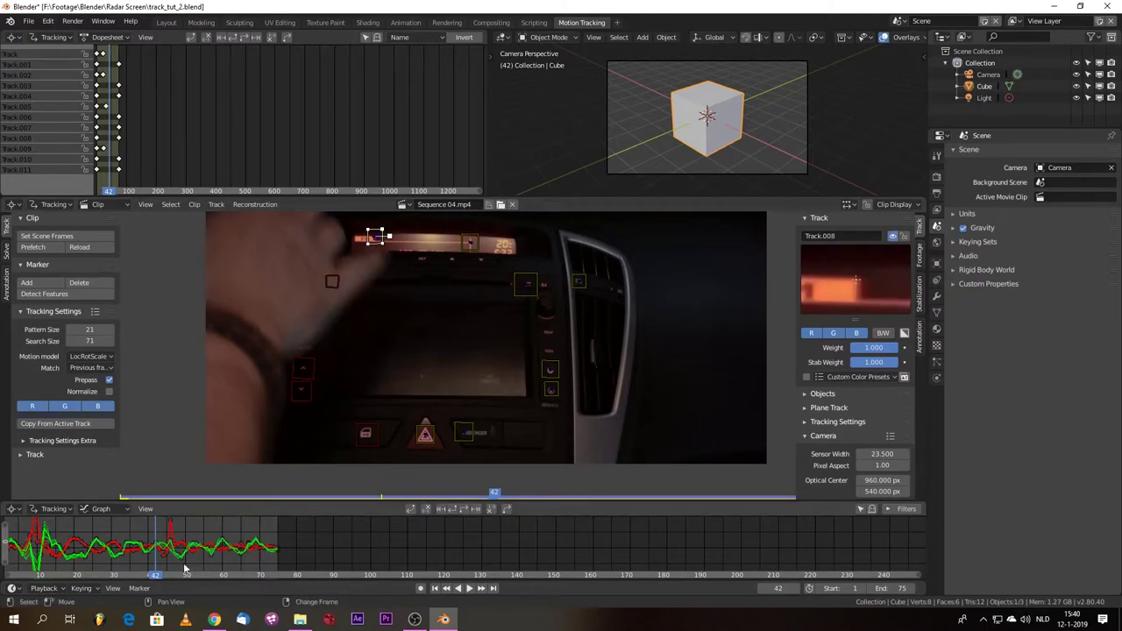
right_drag(170, 564, 154, 564)
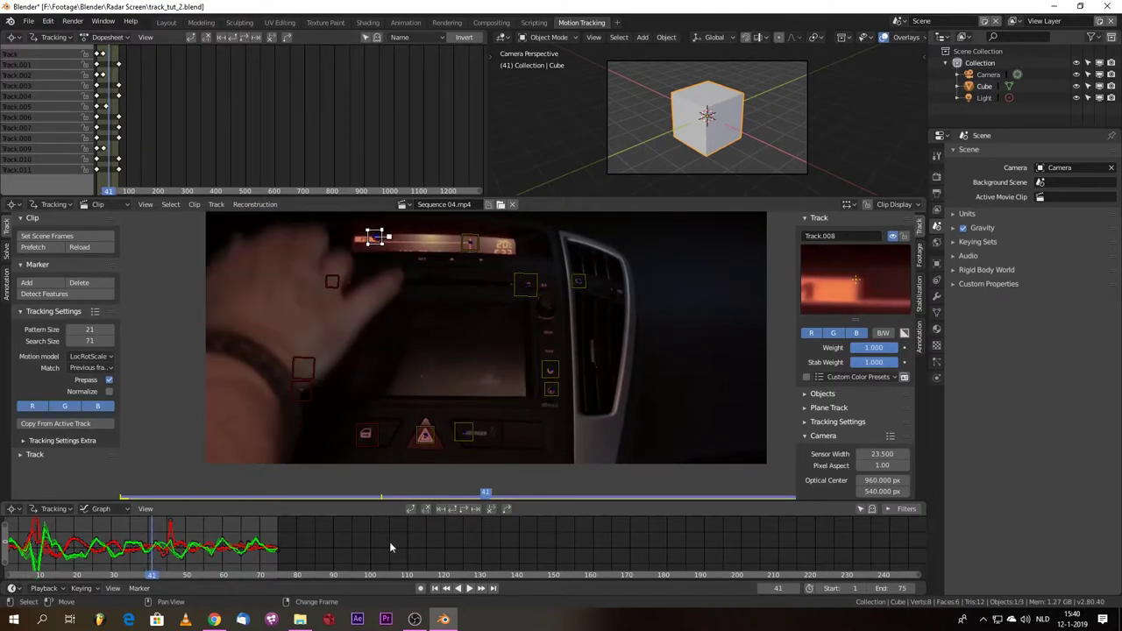
click(493, 509)
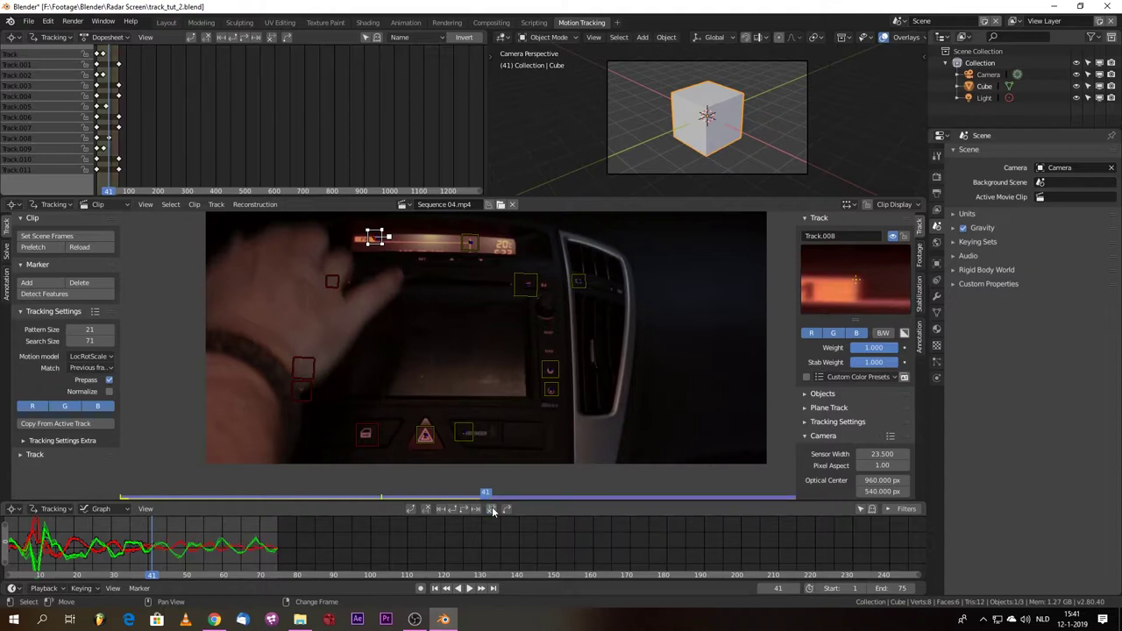
Step: At frame 32, re-enable the door-icon marker and track it forward to the end of the clip
mouse_move(133, 546)
right_down()
mouse_move(39, 561)
mouse_move(191, 557)
mouse_move(114, 561)
mouse_move(108, 583)
mouse_move(121, 586)
mouse_move(104, 581)
mouse_move(119, 583)
right_up()
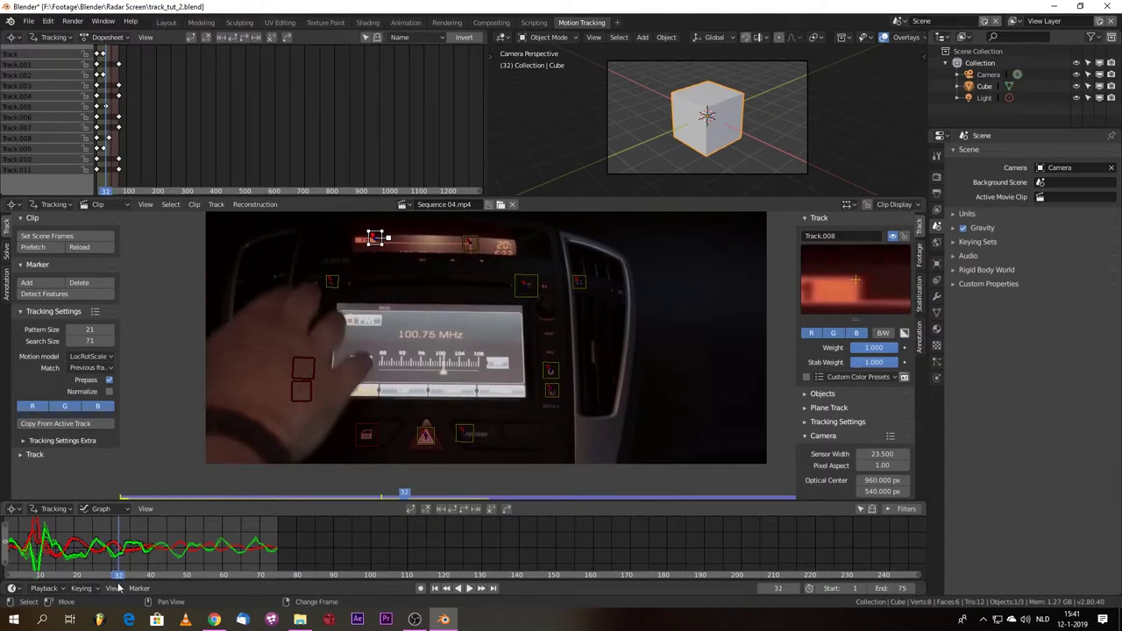
click(370, 436)
right_click(370, 437)
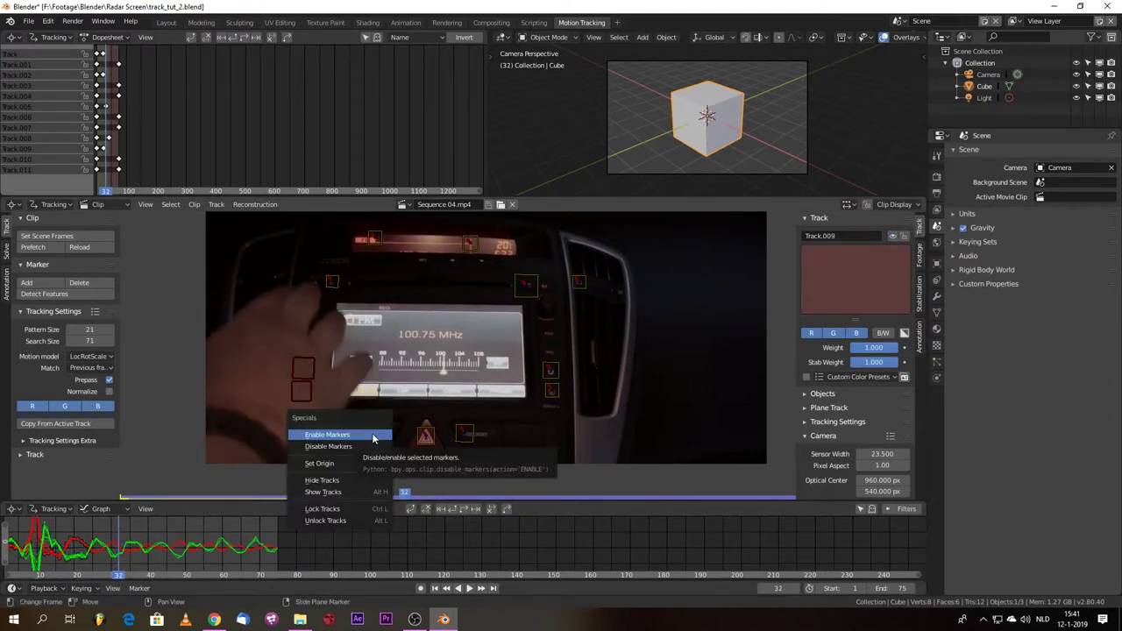
click(370, 434)
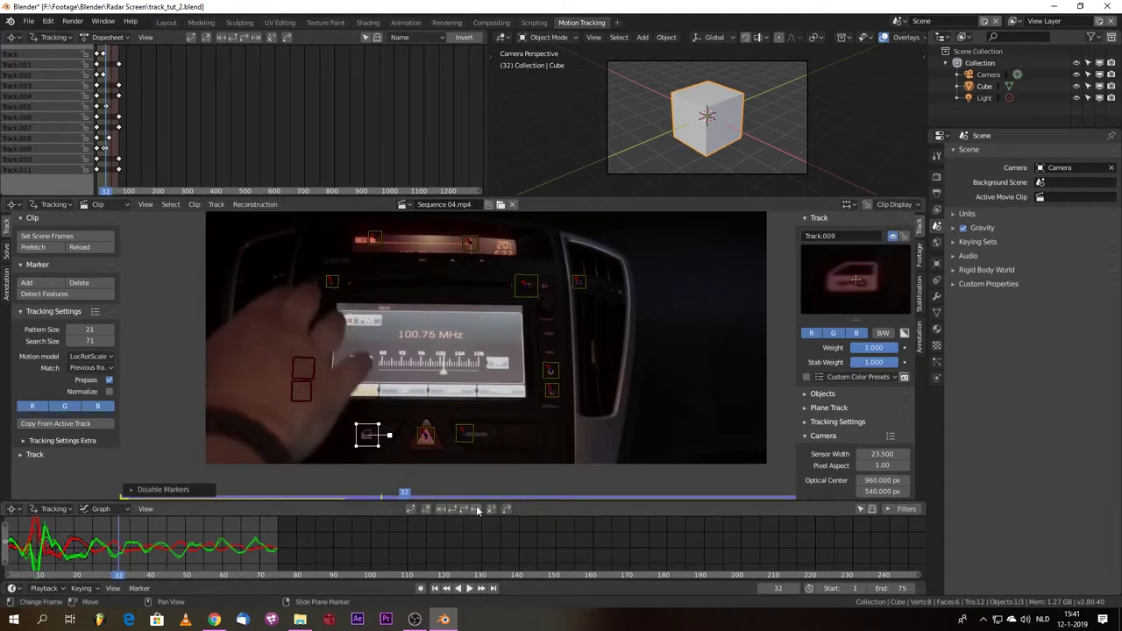
click(466, 510)
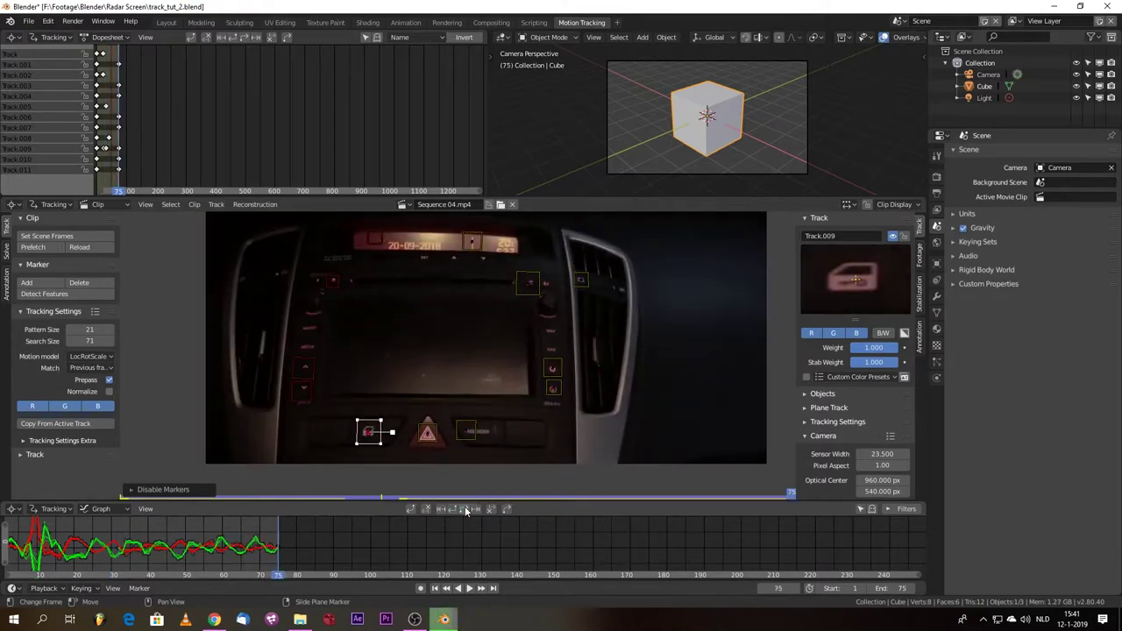
Step: At frame 46, re-enable the down-arrow marker and recentre it on the arrow
drag(224, 576, 171, 576)
click(306, 395)
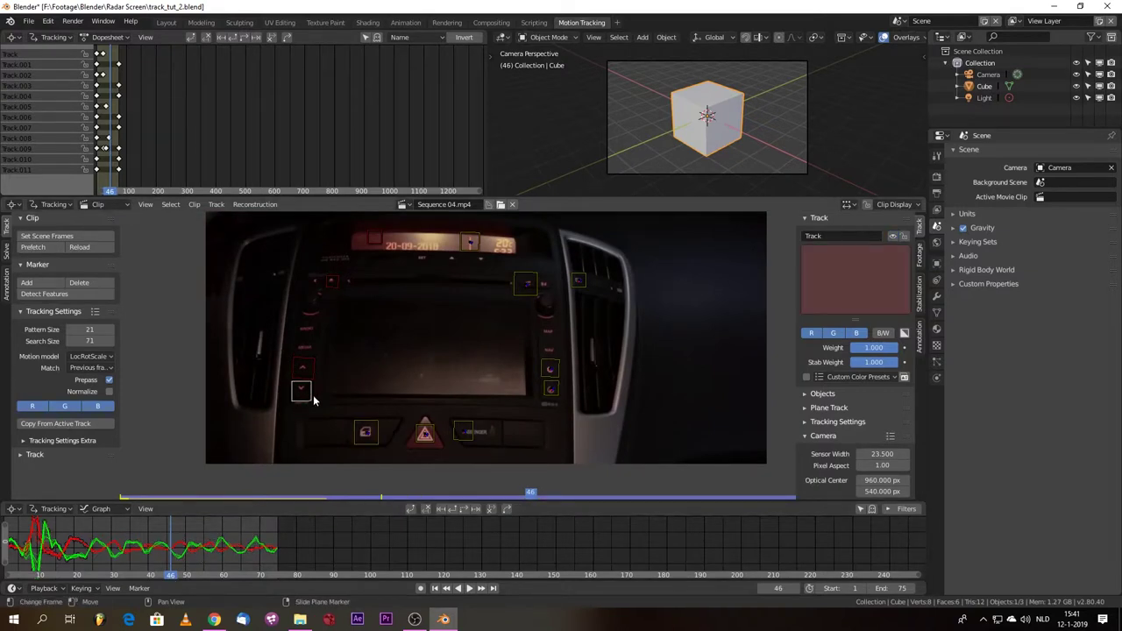
right_click(313, 395)
click(308, 394)
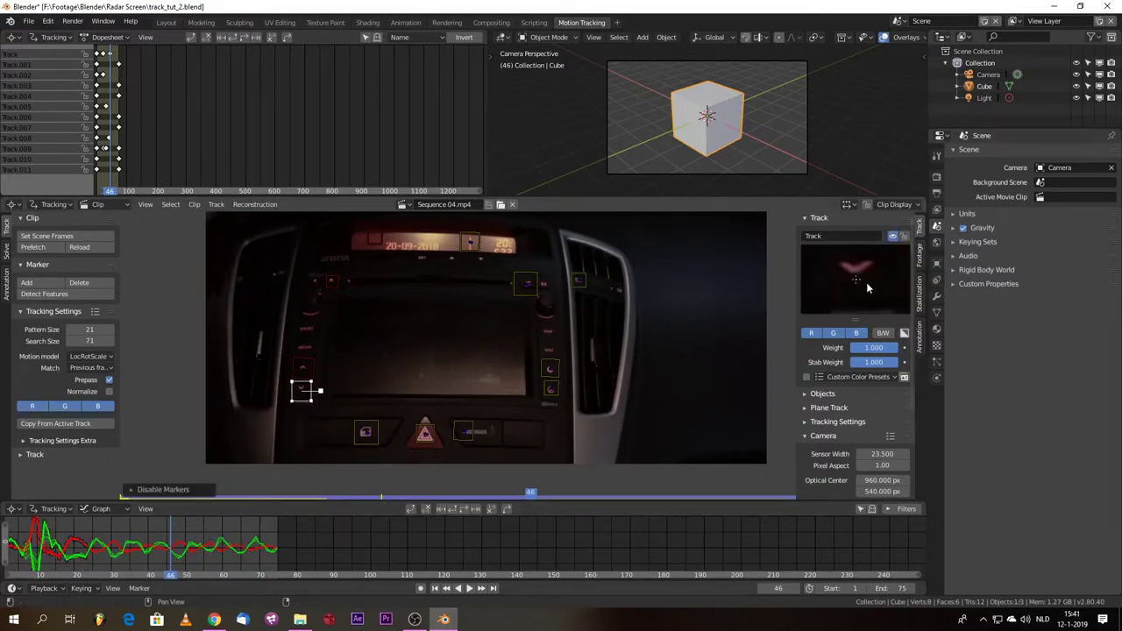
drag(868, 288, 868, 315)
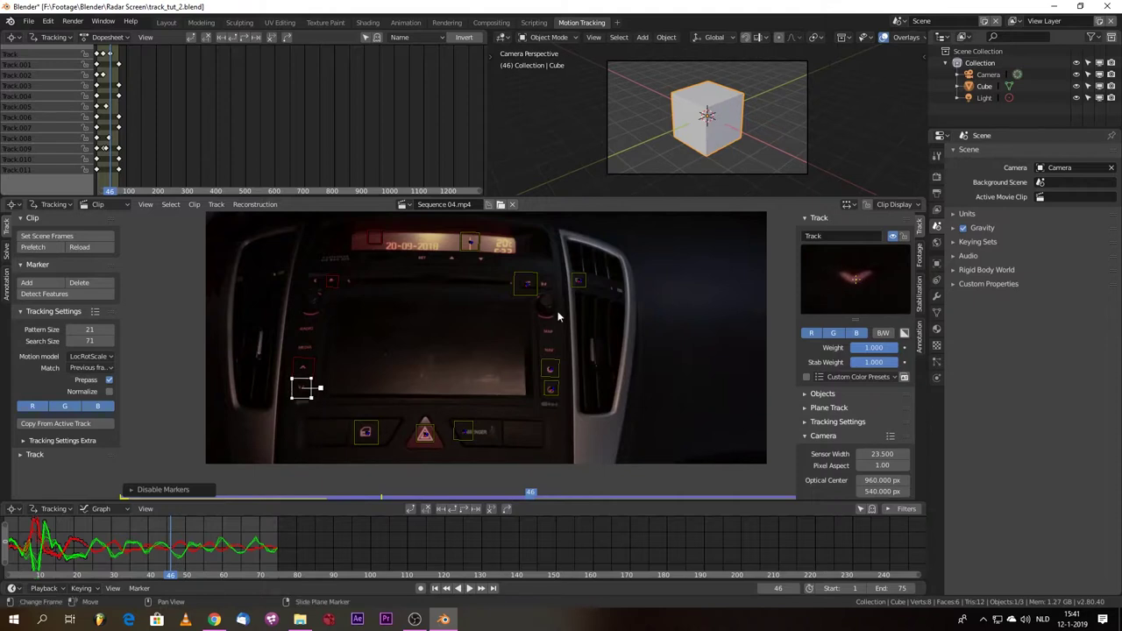
Step: Re-enable the up-arrow marker at frame 46 and recentre it on the arrow
ctrl+click(301, 371)
right_click(301, 366)
click(306, 366)
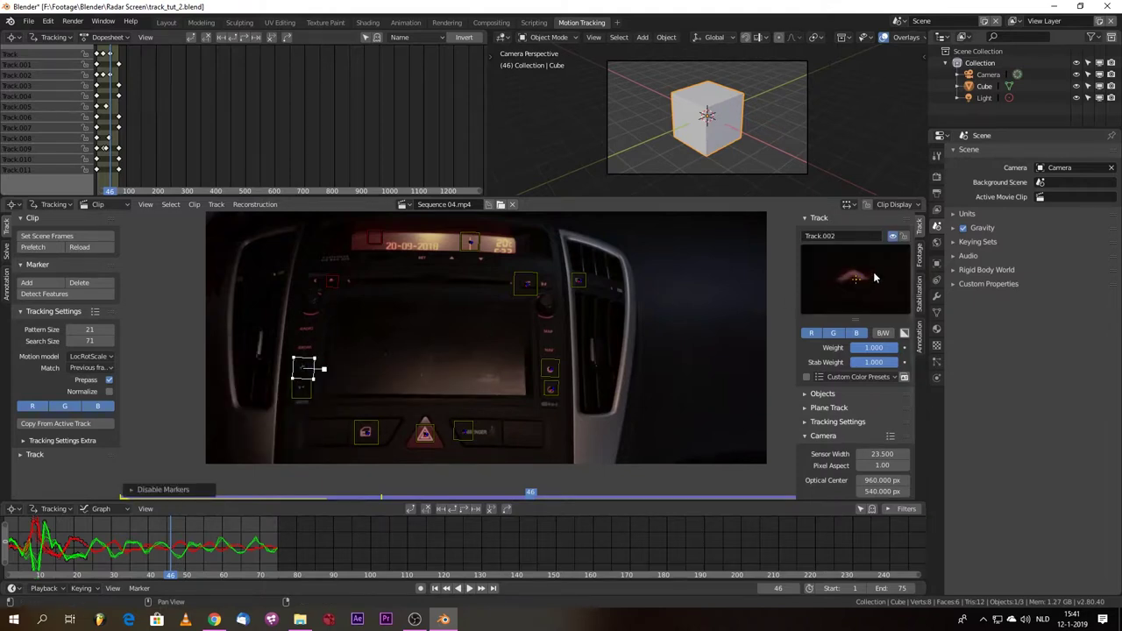
drag(874, 277, 874, 286)
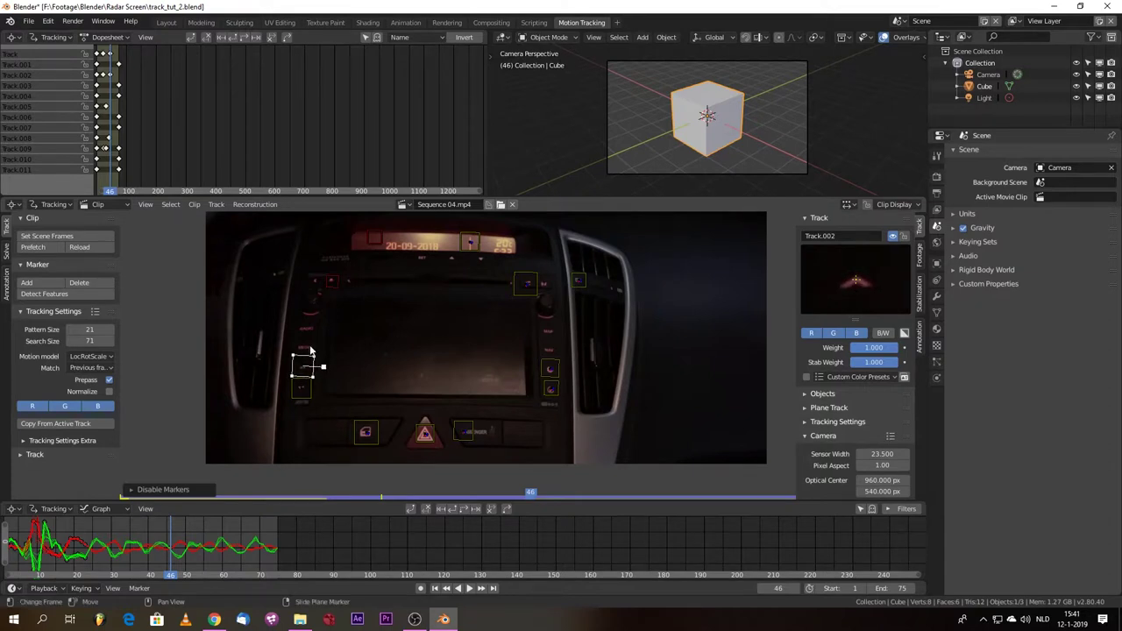
Step: Track the up- and down-arrow markers forward together to the end of the clip and save the project
click(301, 390)
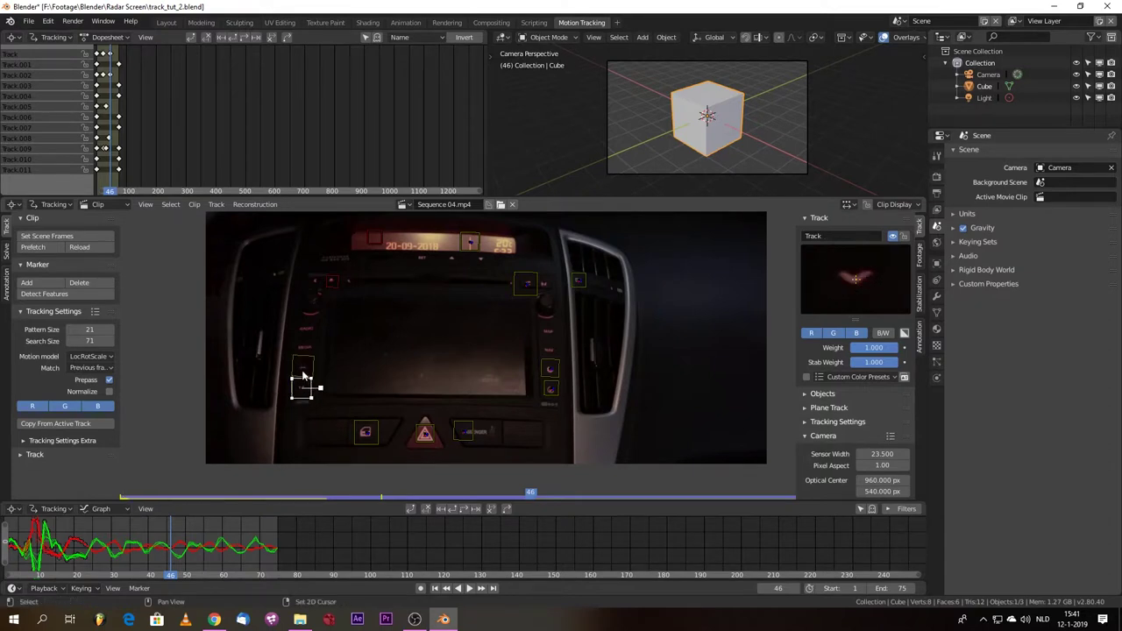
click(465, 510)
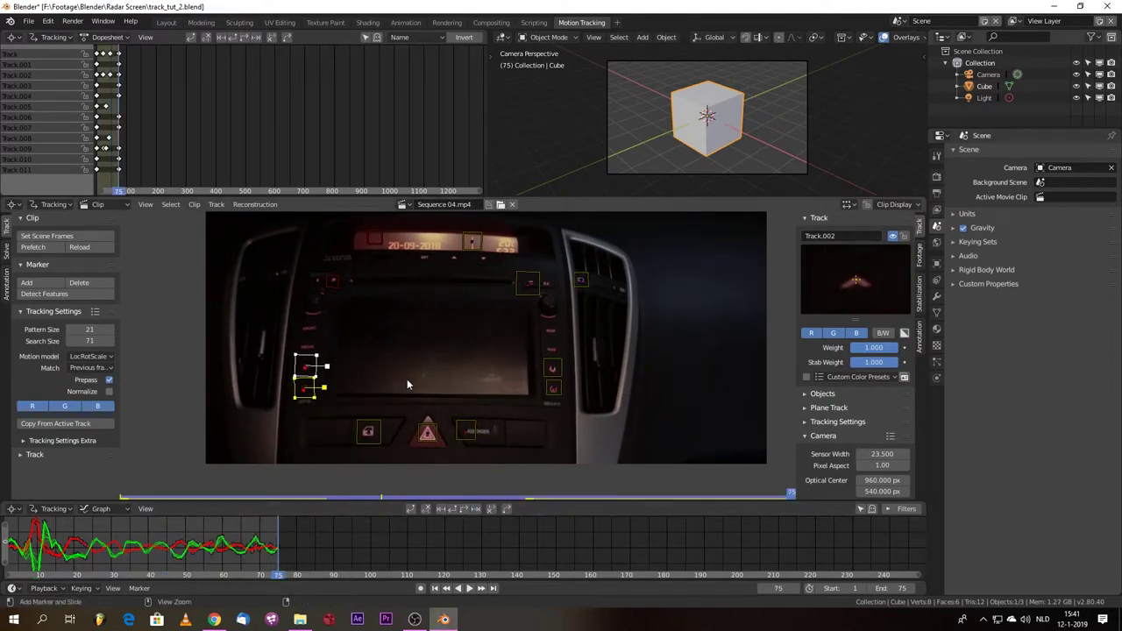
key(ctrl+s)
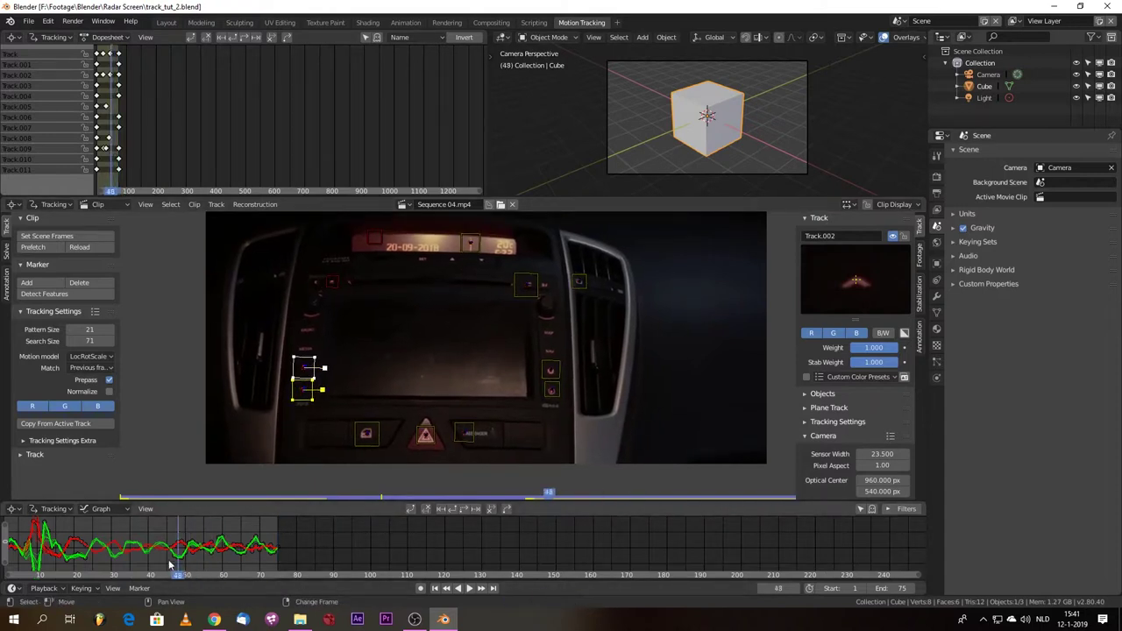
Step: At frame 42, clear the remaining tracked path of the marker on the upper display's vertical line beside the 20°C reading
drag(131, 575, 164, 579)
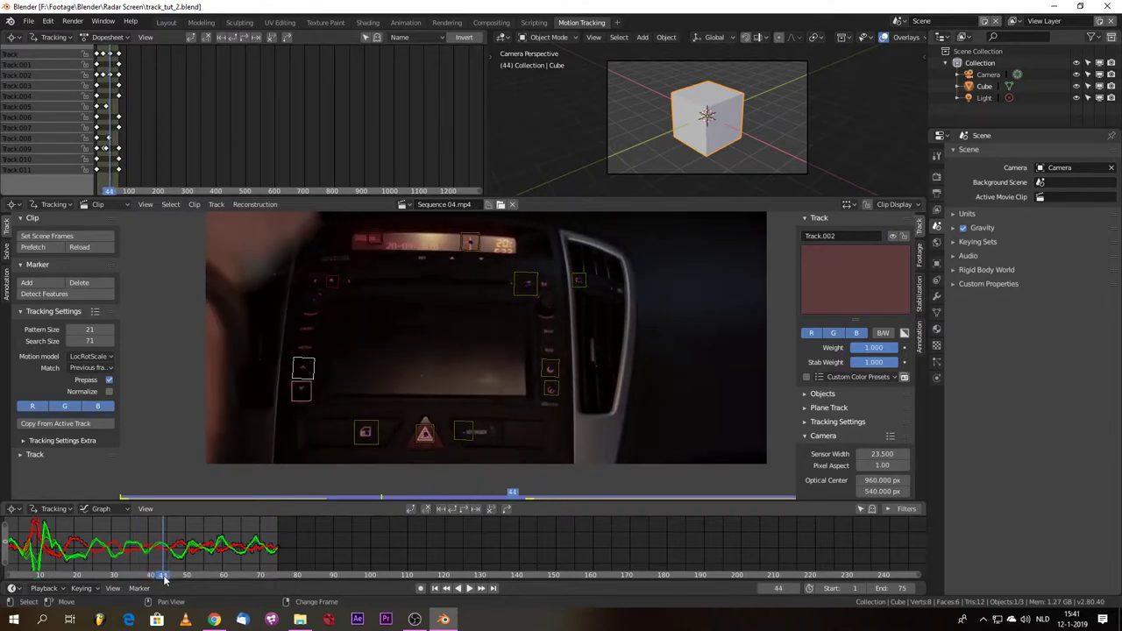
scroll(500, 246, up, 2)
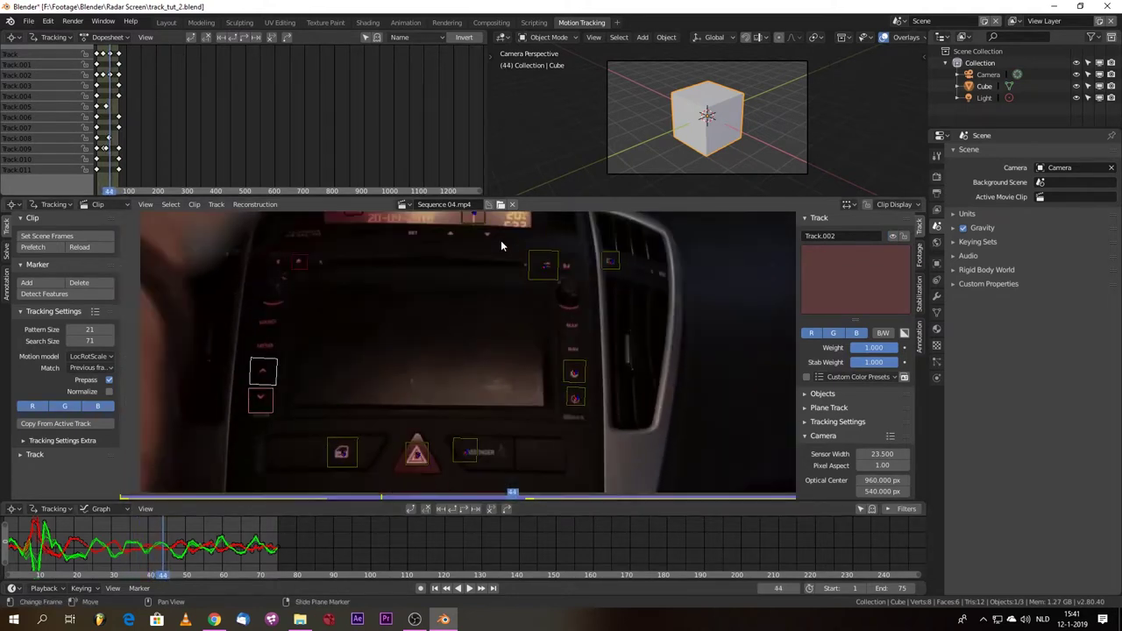
scroll(463, 248, up, 1)
middle_drag(463, 248, 459, 305)
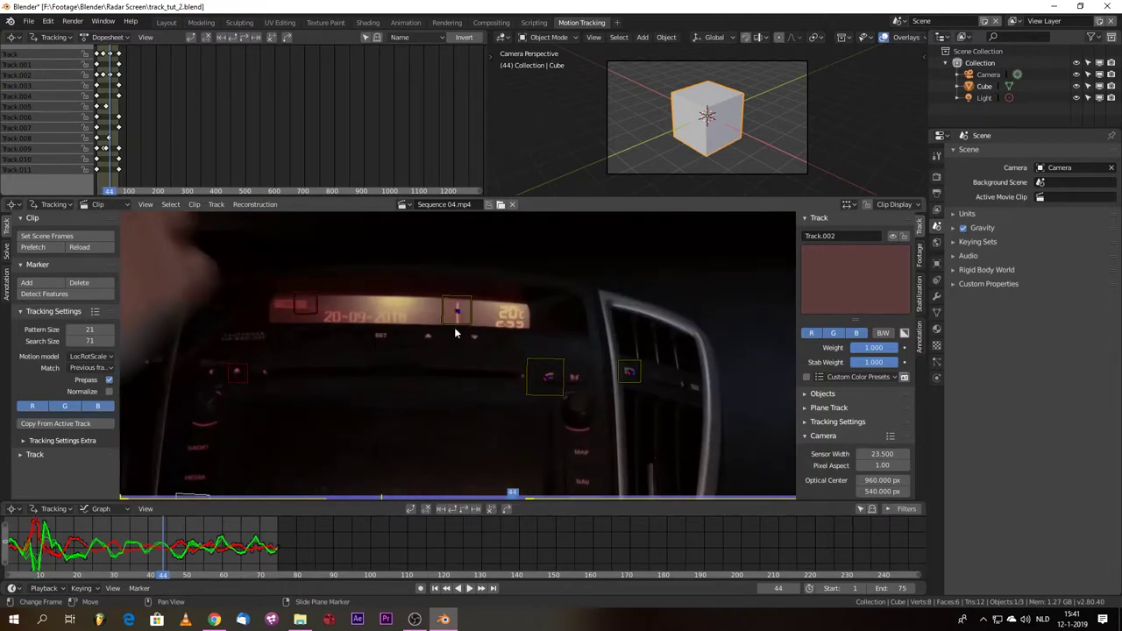
scroll(455, 333, up, 3)
click(161, 552)
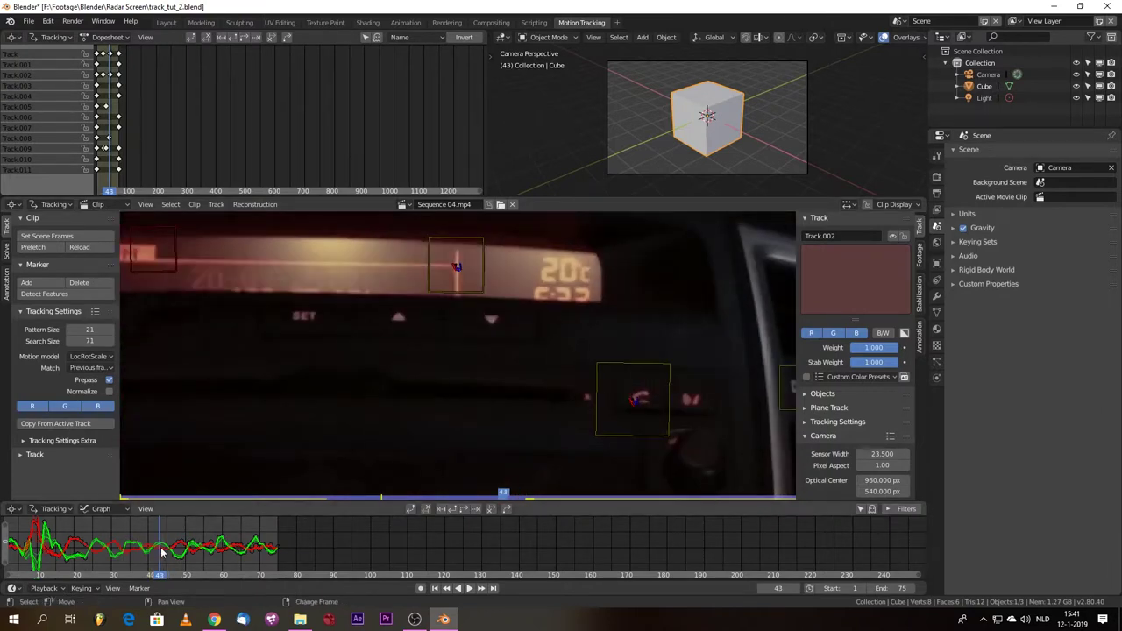
mouse_move(161, 552)
mouse_down()
mouse_move(162, 576)
mouse_move(218, 589)
mouse_move(149, 593)
mouse_move(195, 536)
mouse_move(158, 545)
mouse_up()
click(450, 276)
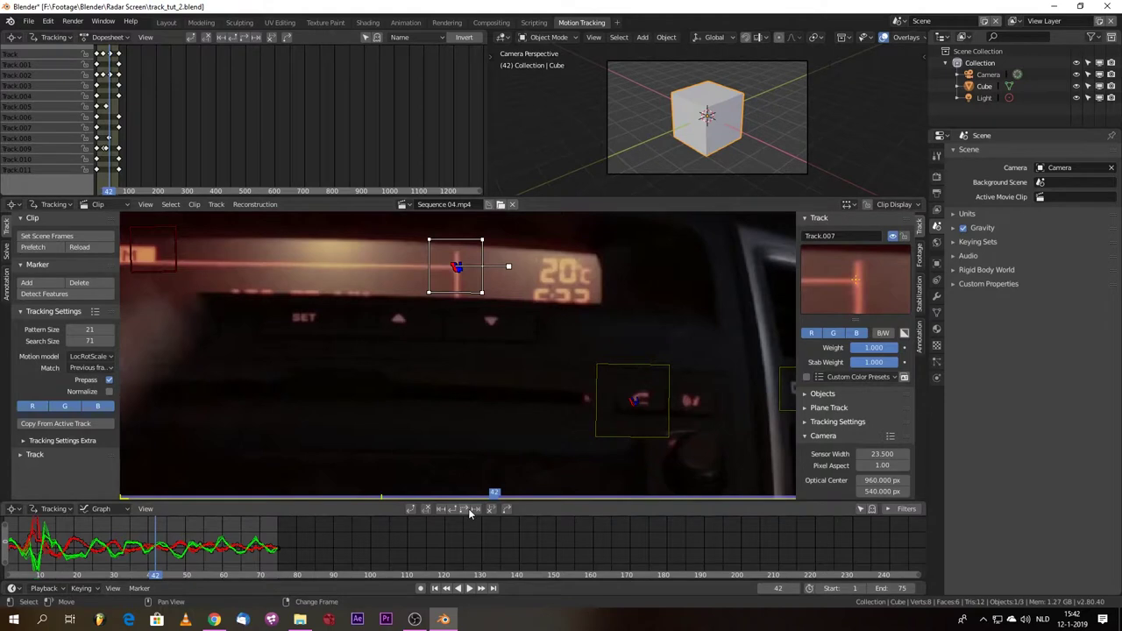
click(491, 509)
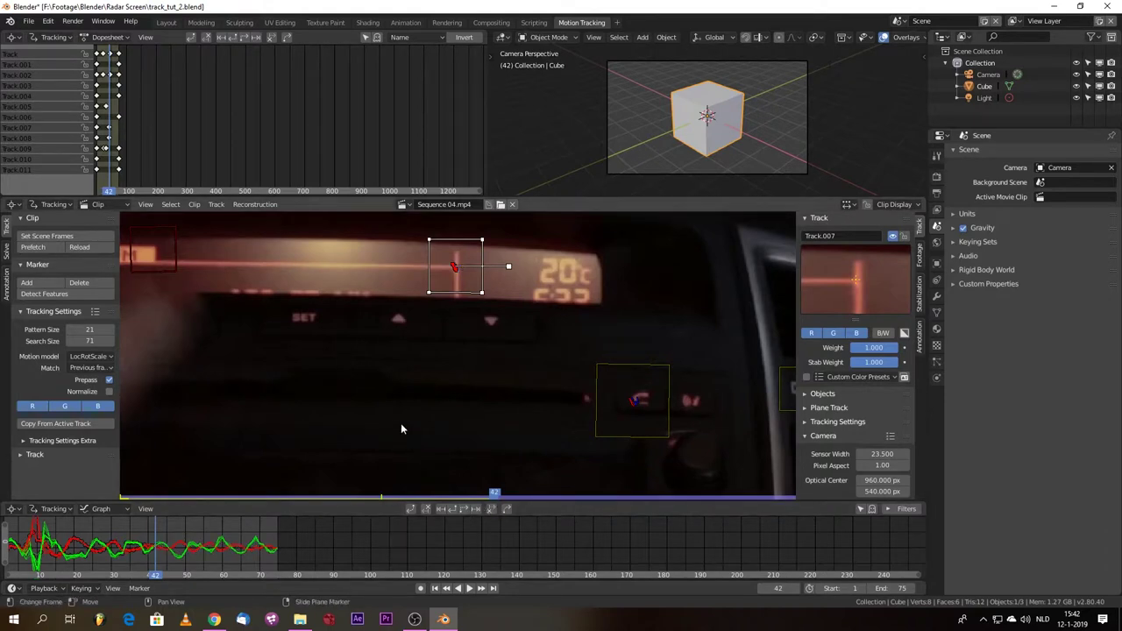
Step: Add a tracking marker on the up-triangle button below the upper display at frame 42, centre it, and return to frame 1
scroll(391, 381, down, 2)
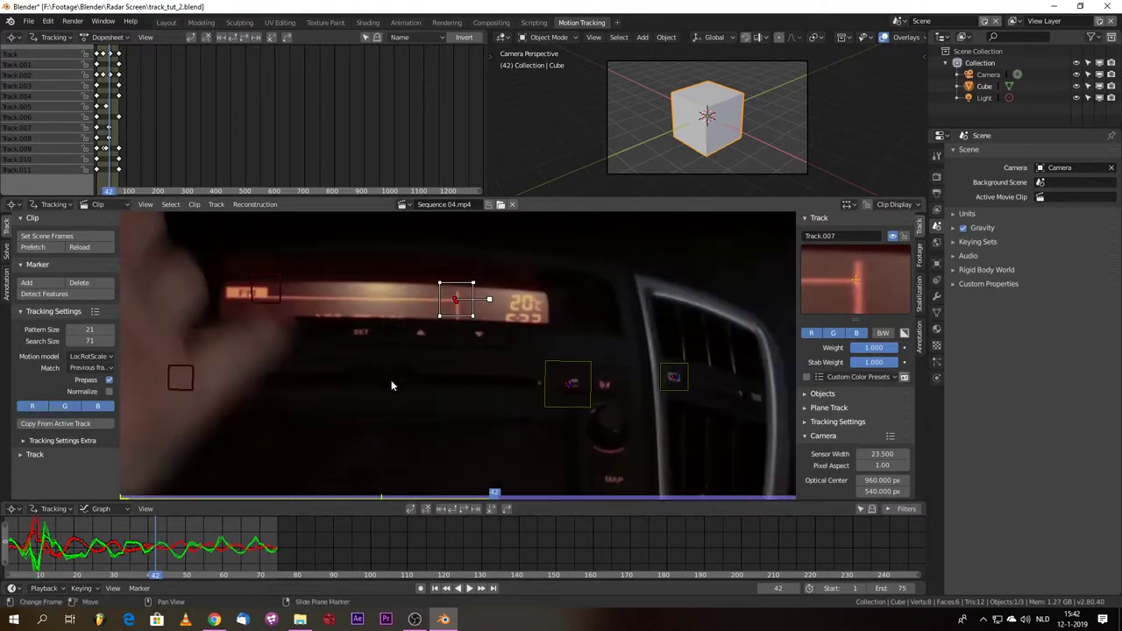
ctrl+click(422, 333)
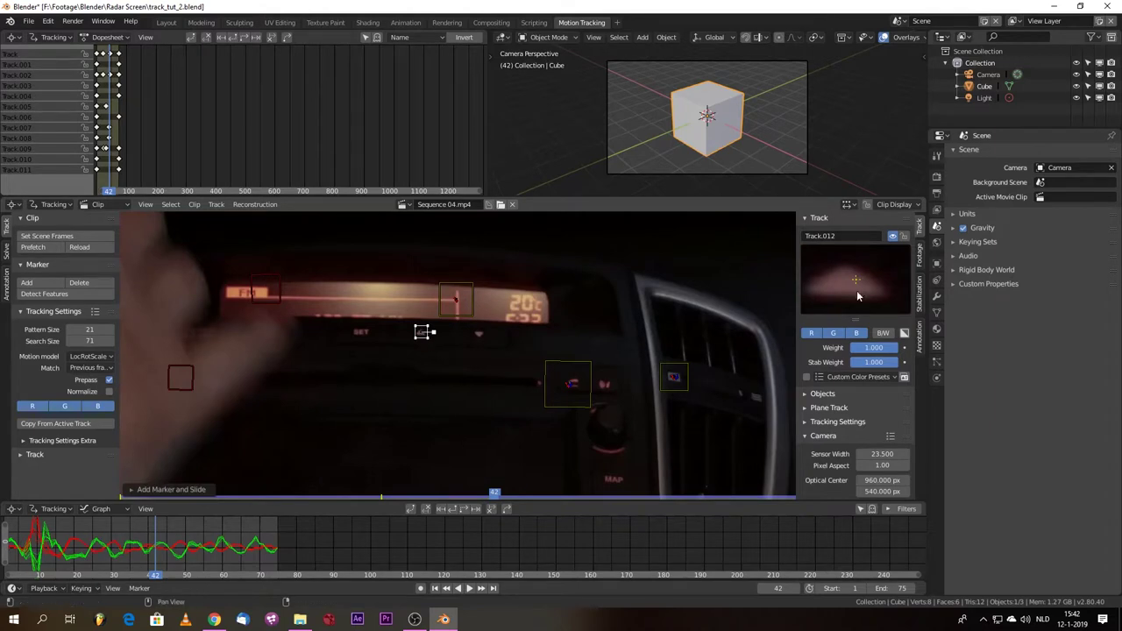
drag(422, 333, 421, 330)
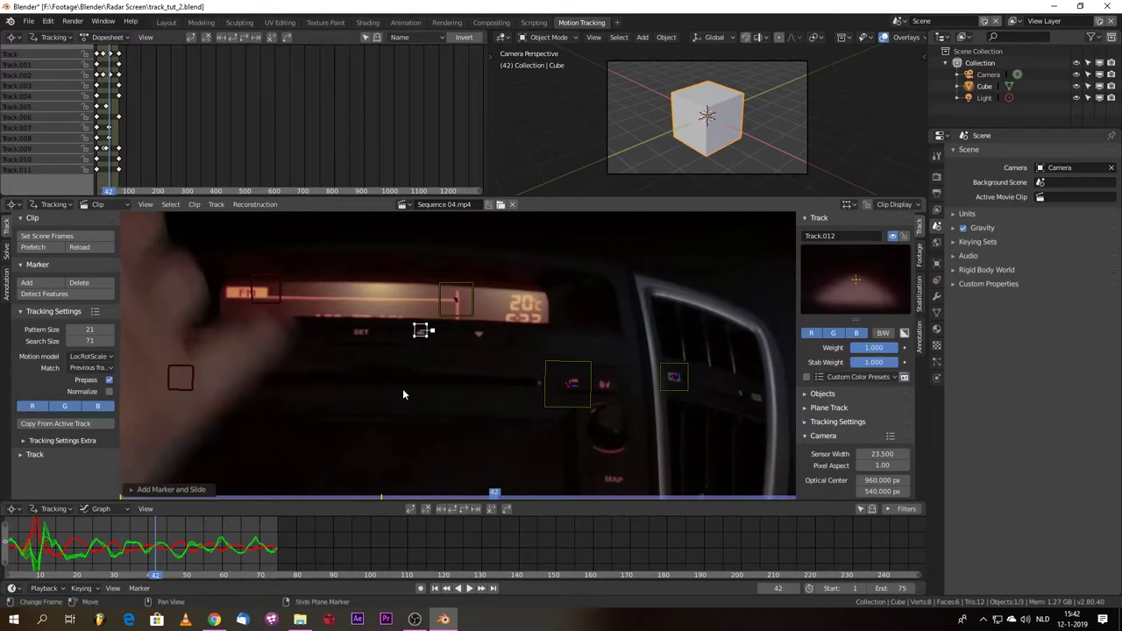
click(434, 589)
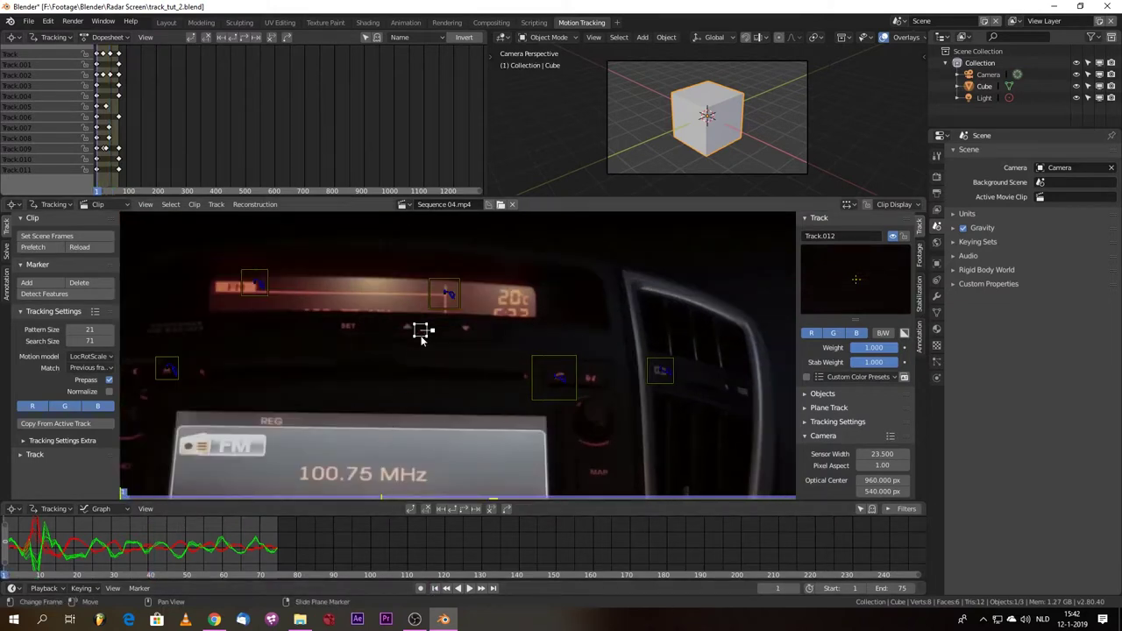
Step: Centre the new marker on the up-triangle button below the upper display at frame 1 and enlarge its pattern area around the triangle
drag(421, 334, 410, 325)
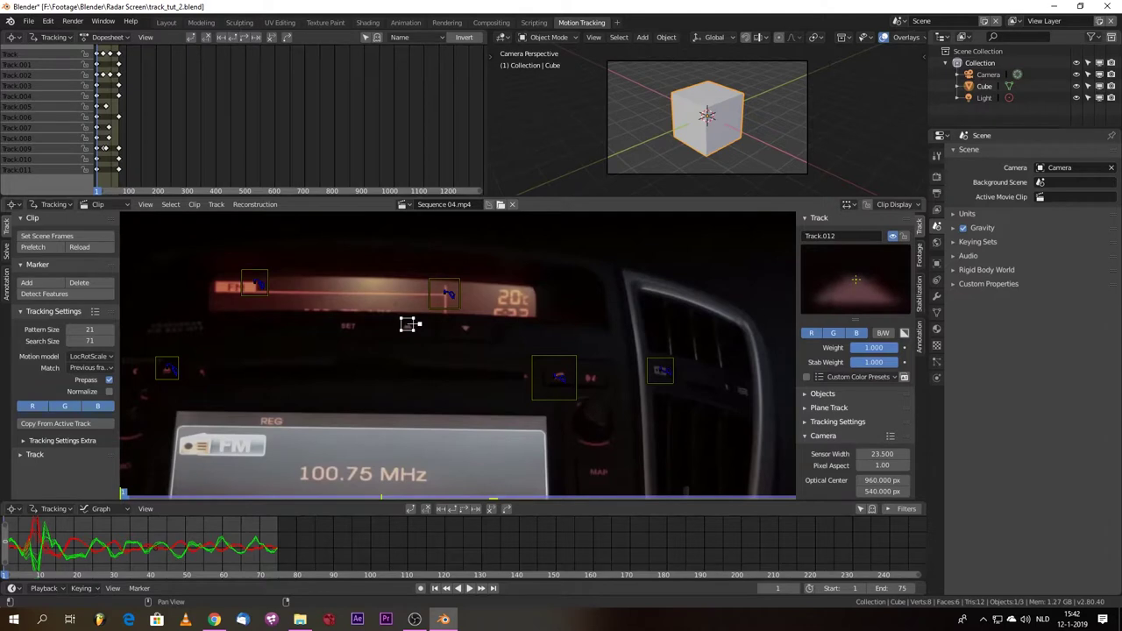
key(s)
click(491, 395)
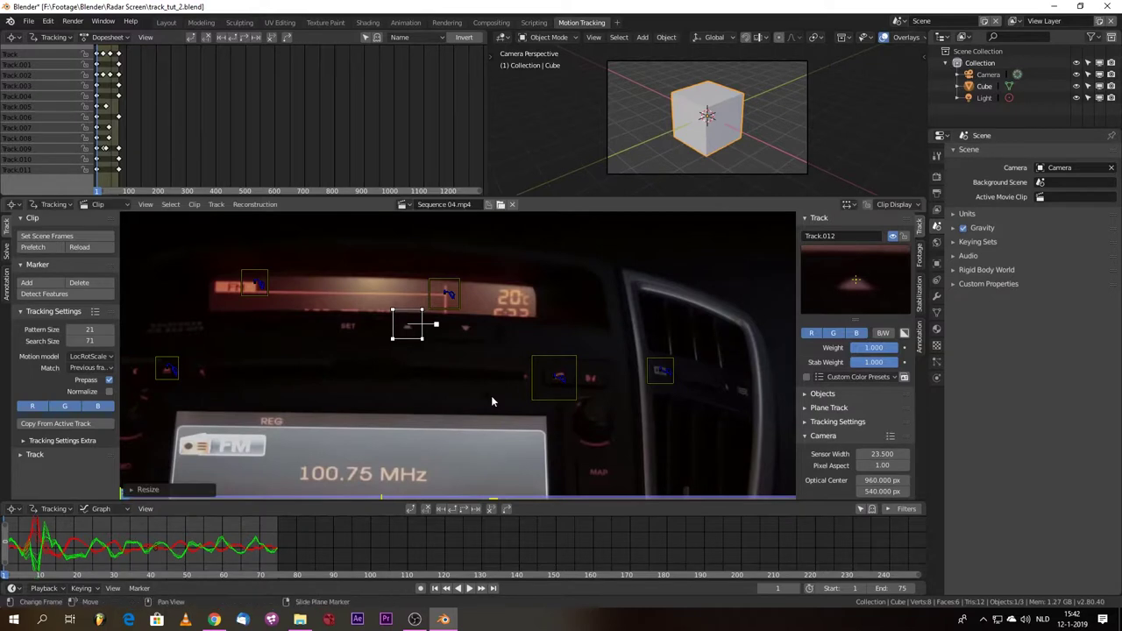
Step: Add a tracking marker on the down-triangle button below the upper display, centre it, and enlarge it to surround the triangle
ctrl+click(468, 329)
drag(465, 327, 468, 330)
key(s)
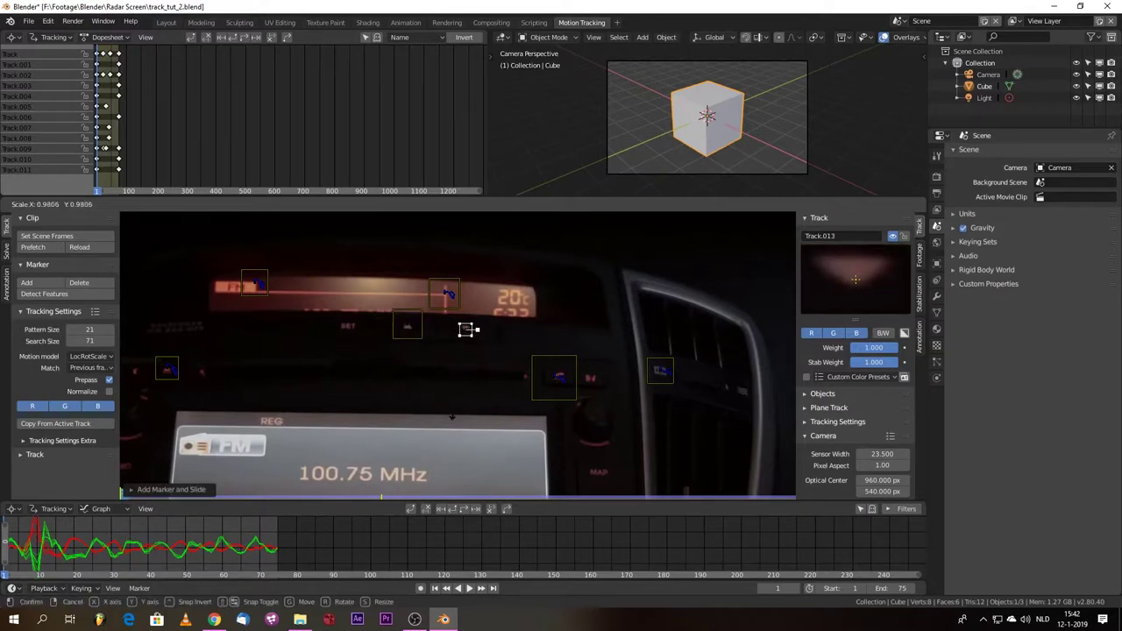
click(451, 394)
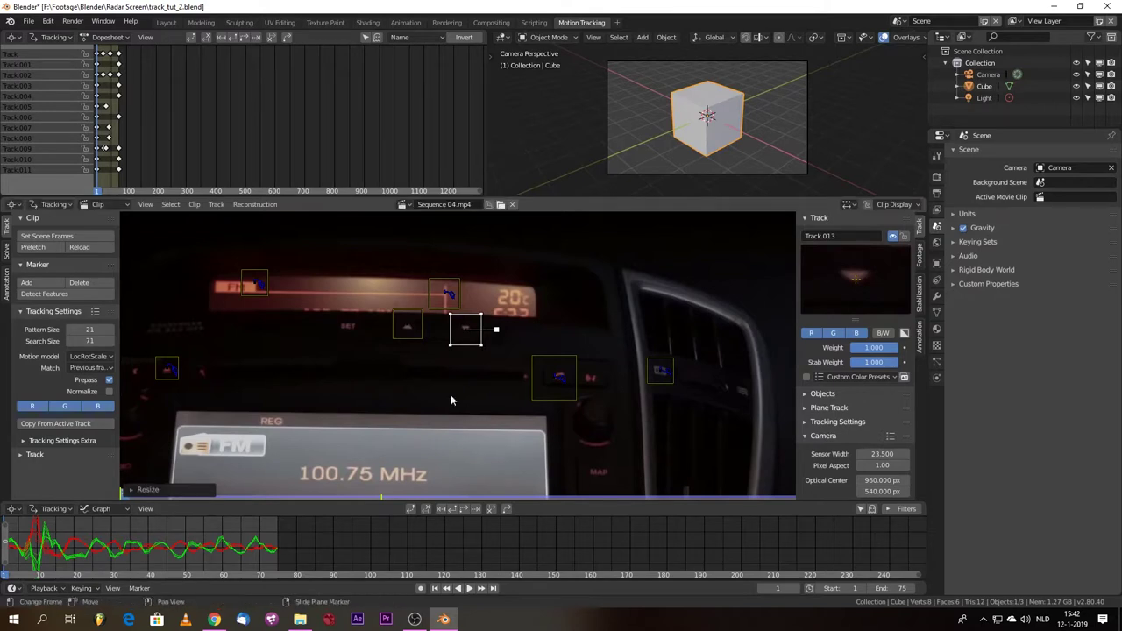
Step: Track the up- and down-triangle markers forward together to the end of the clip and return to frame 1
shift+click(413, 342)
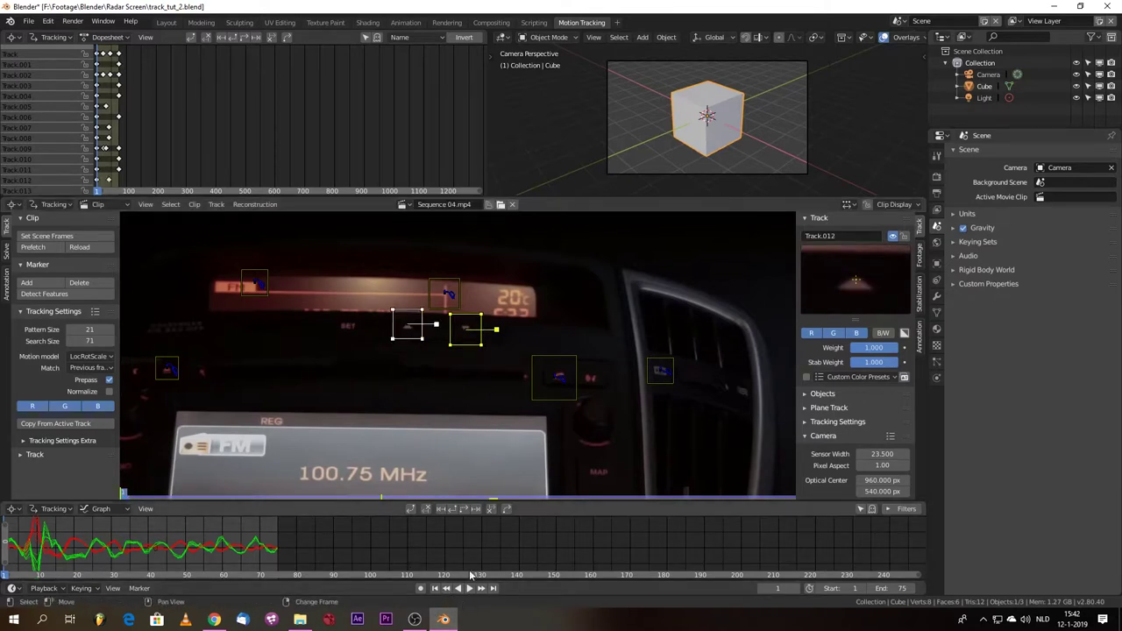
click(462, 512)
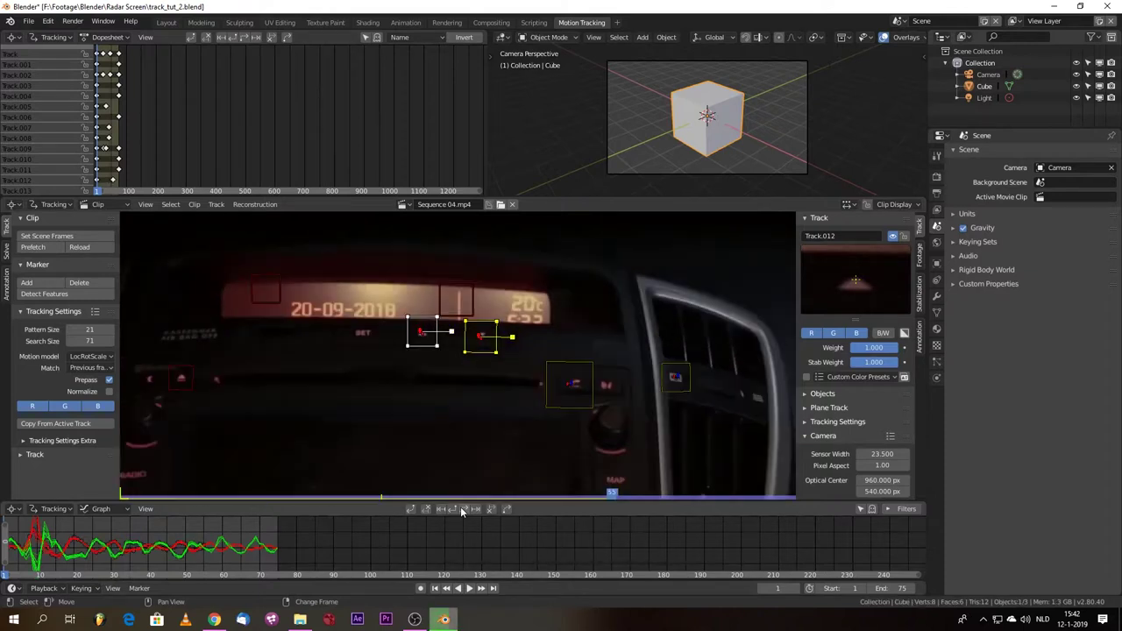
scroll(370, 439, down, 3)
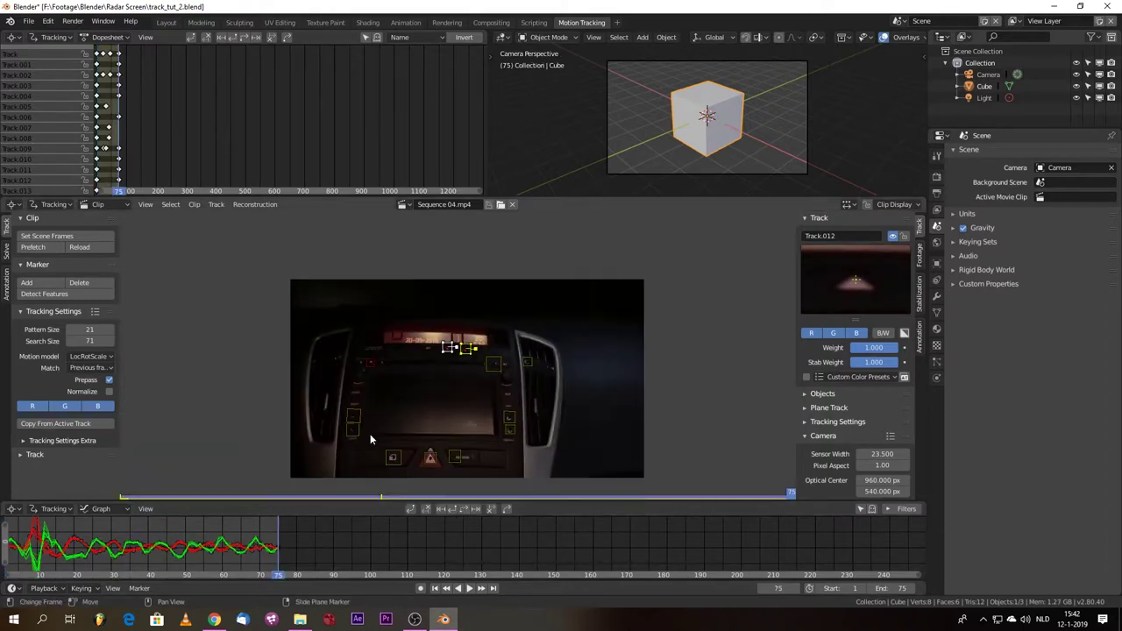
scroll(363, 445, up, 2)
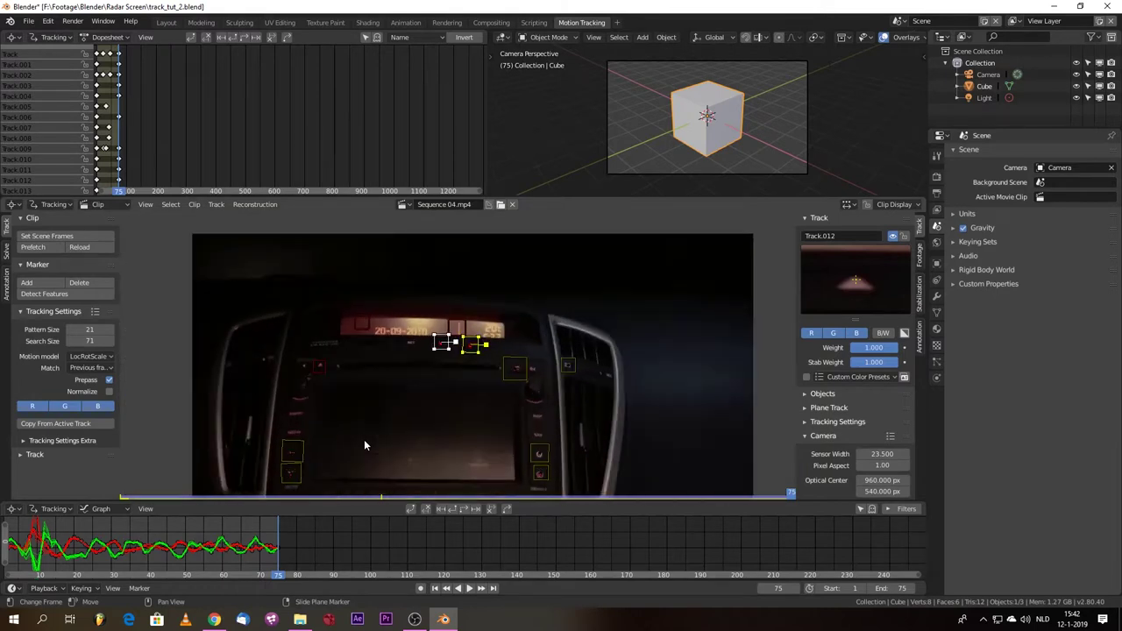
scroll(364, 446, down, 1)
scroll(364, 446, down, 1)
scroll(355, 457, up, 2)
scroll(355, 458, down, 1)
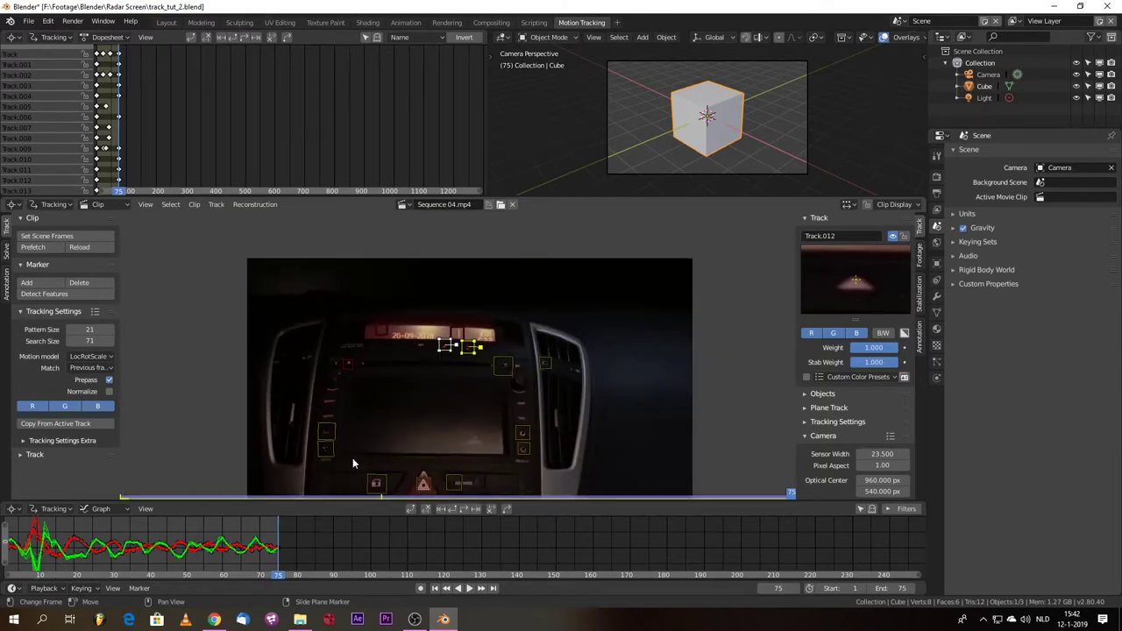
click(435, 589)
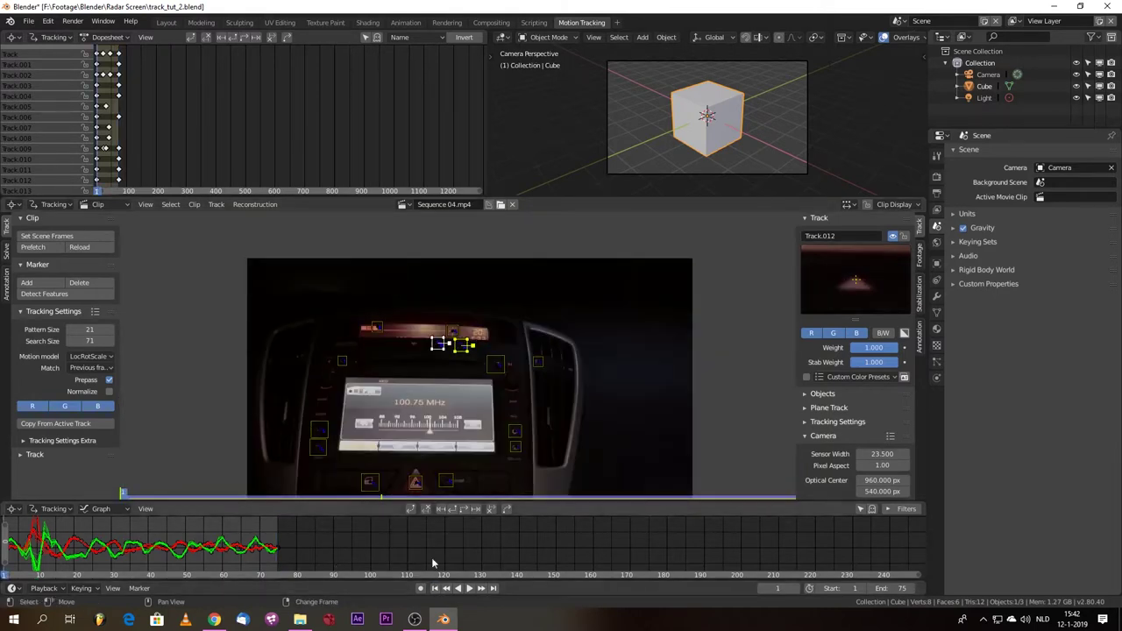
Step: Select all tracking markers, solve the camera motion with keyframes 1 and 30, and save the project
key(a)
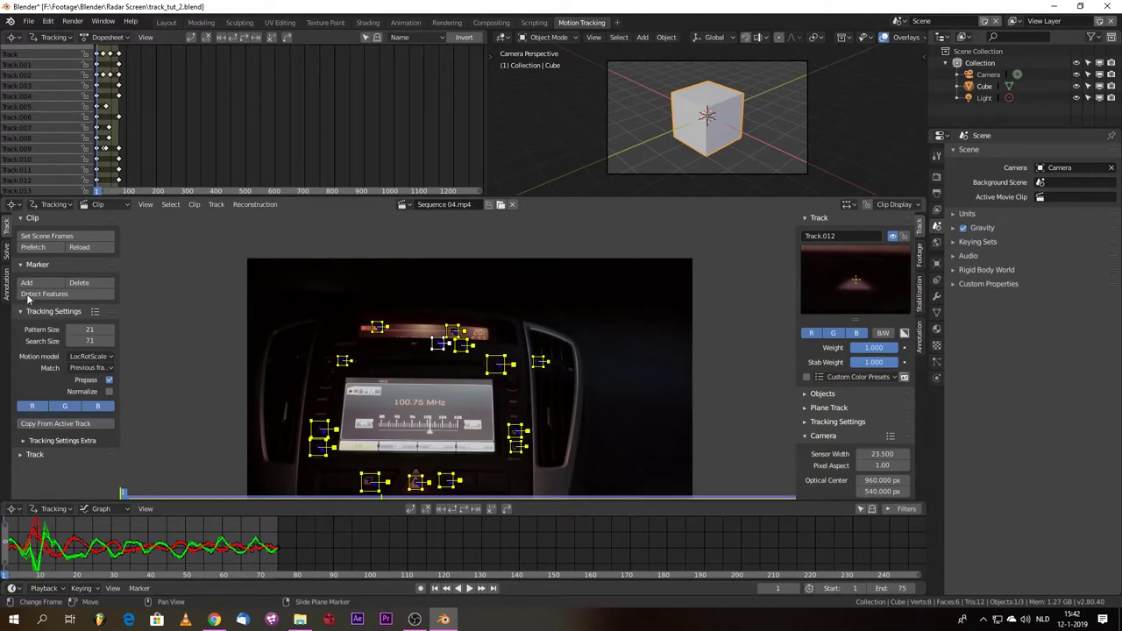
click(4, 253)
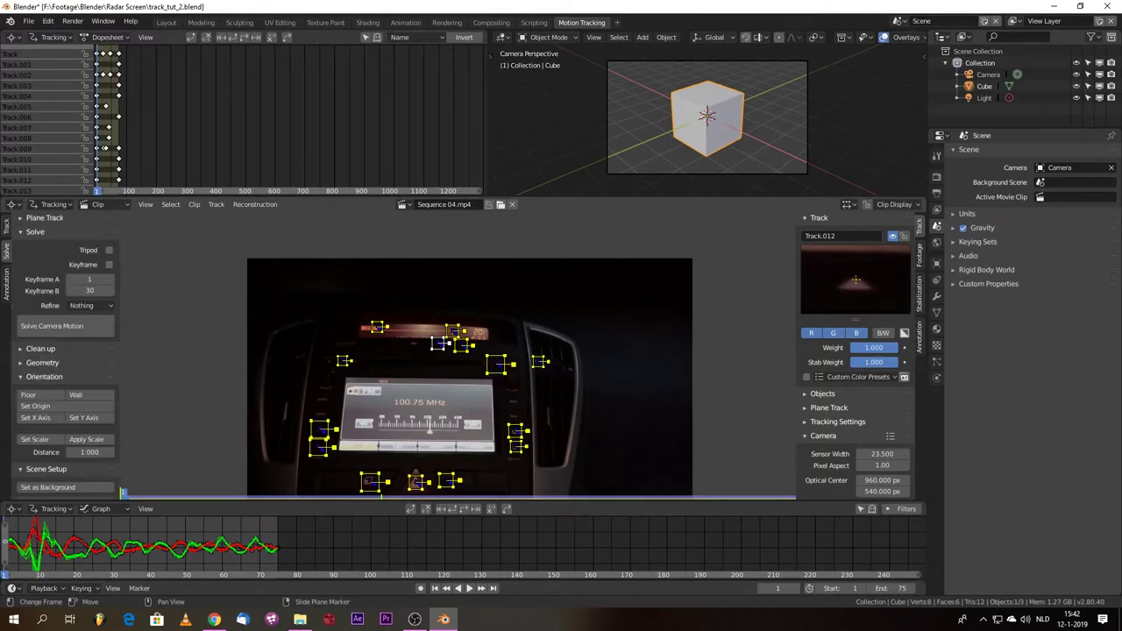
click(65, 326)
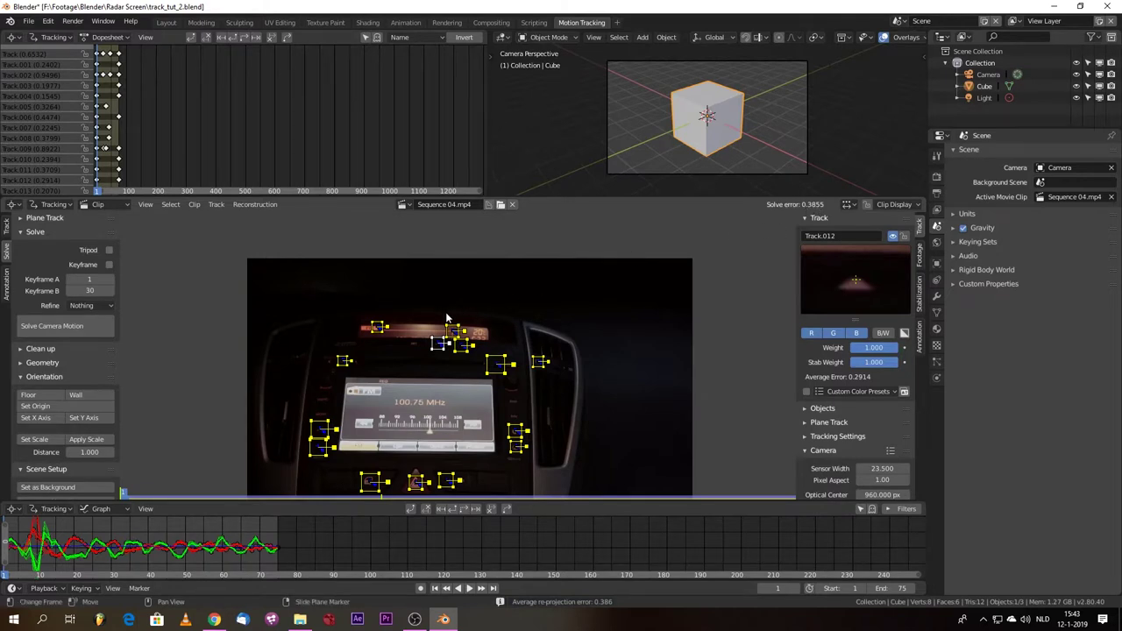
key(ctrl+s)
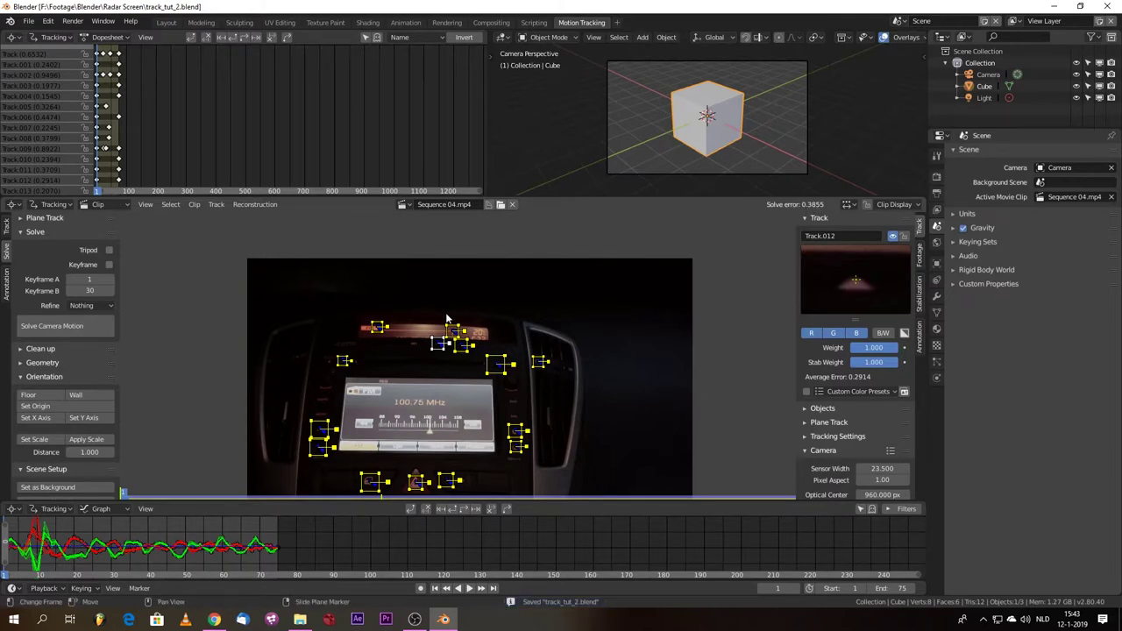
Step: Add a tracking marker on the lower-left corner of the lit radio screen at frame 1 and enlarge it
scroll(451, 351, up, 2)
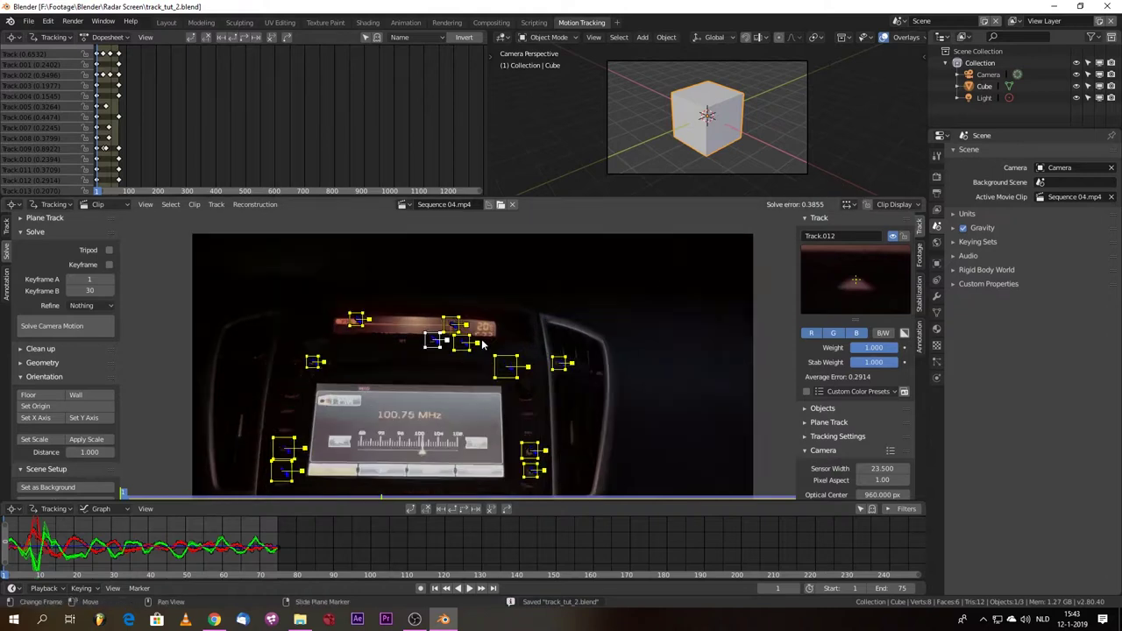
scroll(391, 366, down, 1)
ctrl+click(309, 474)
drag(307, 473, 308, 474)
key(s)
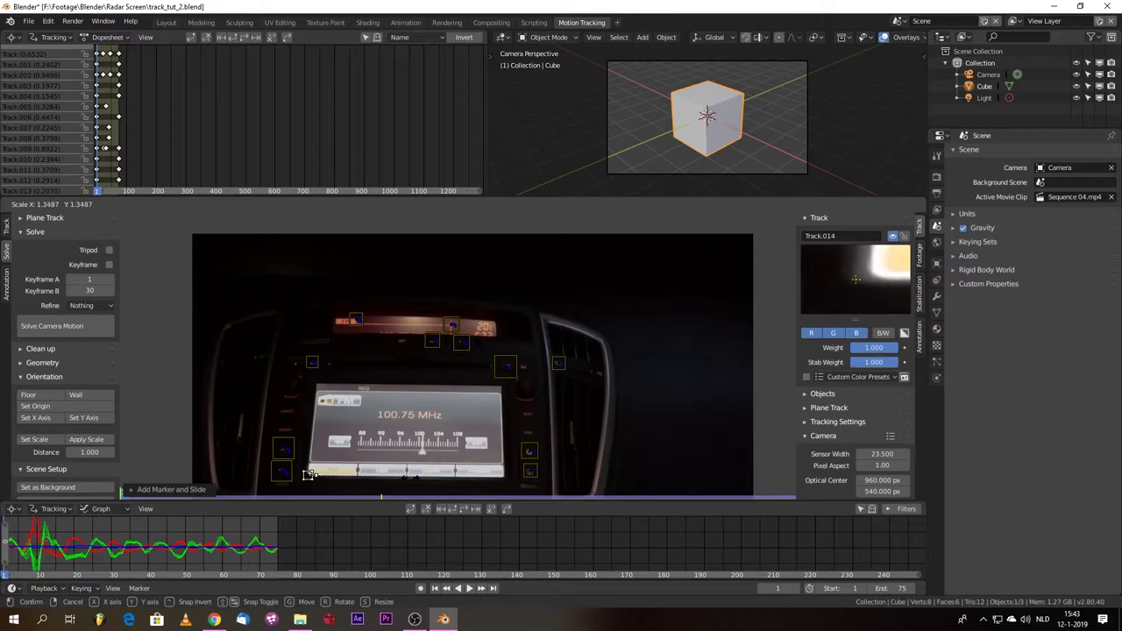
click(431, 430)
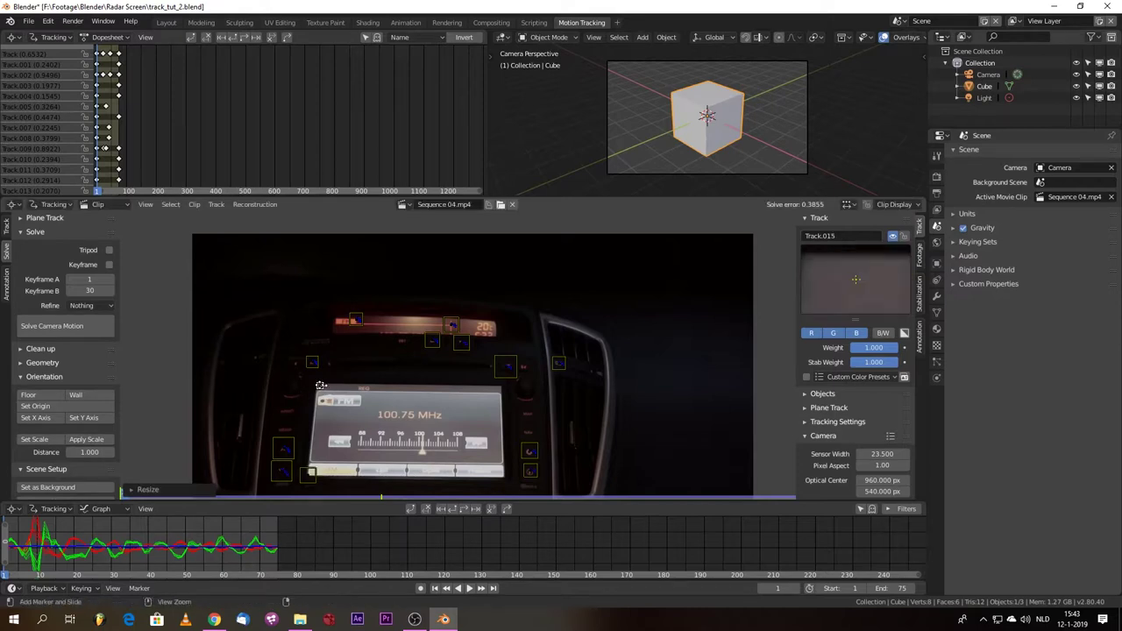
Step: Add enlarged tracking markers on the upper-left and upper-right corners of the radio screen
ctrl+click(321, 386)
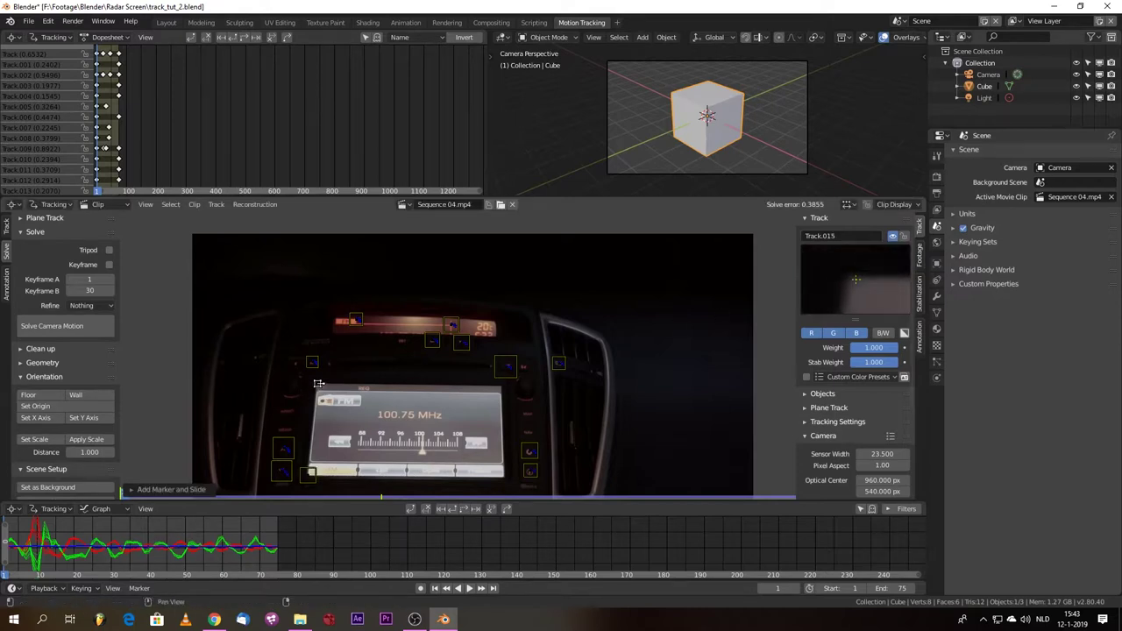
key(s)
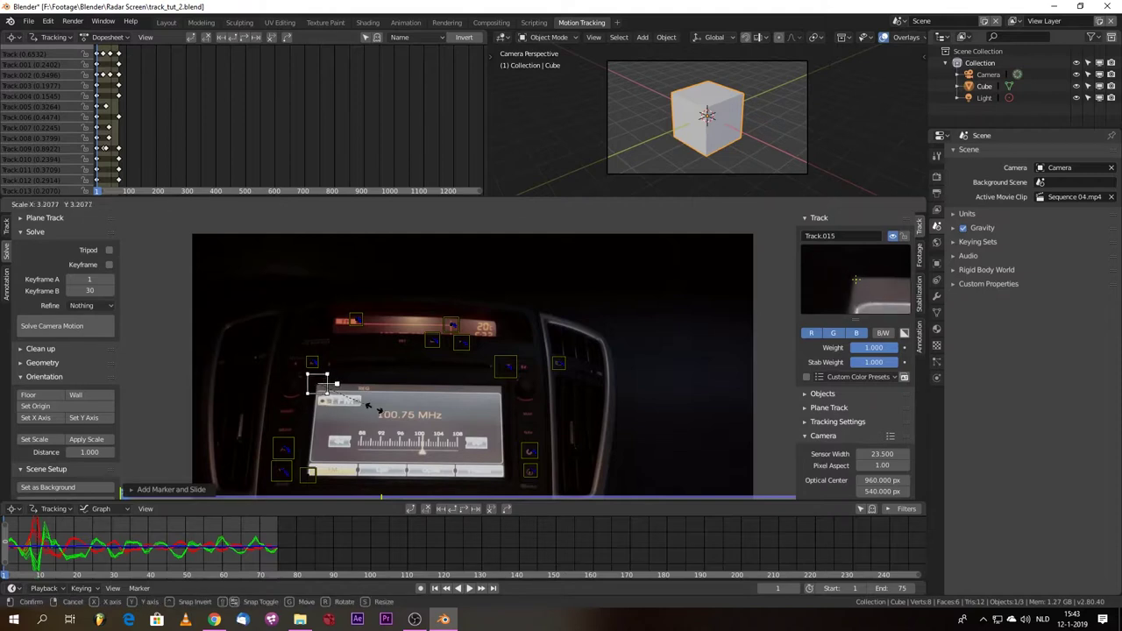
click(326, 379)
ctrl+click(500, 392)
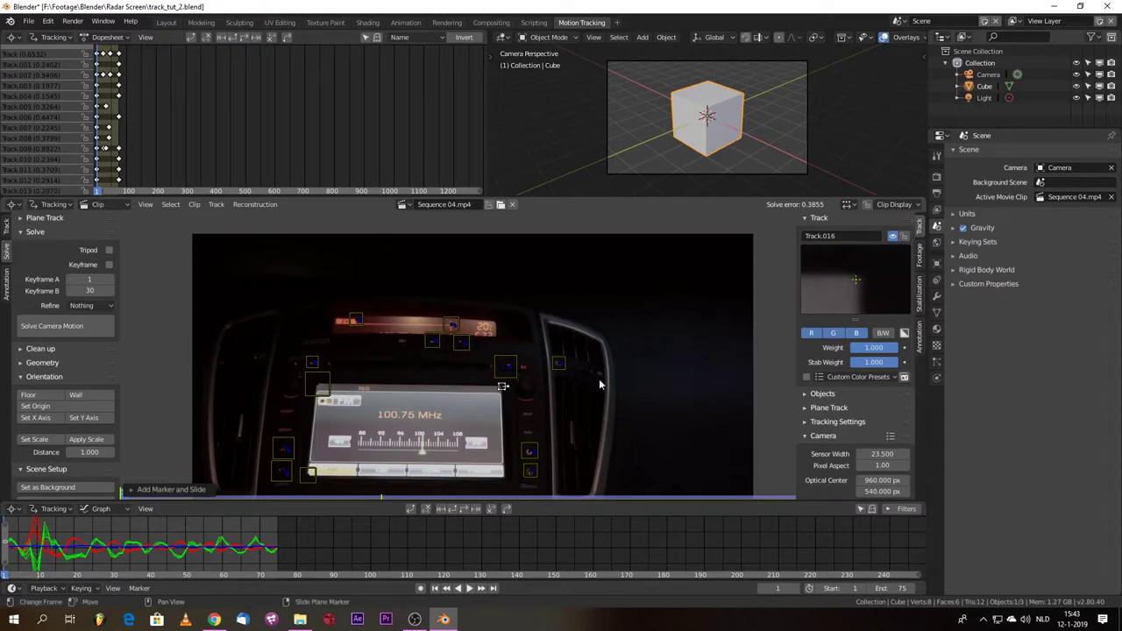
key(s)
click(615, 432)
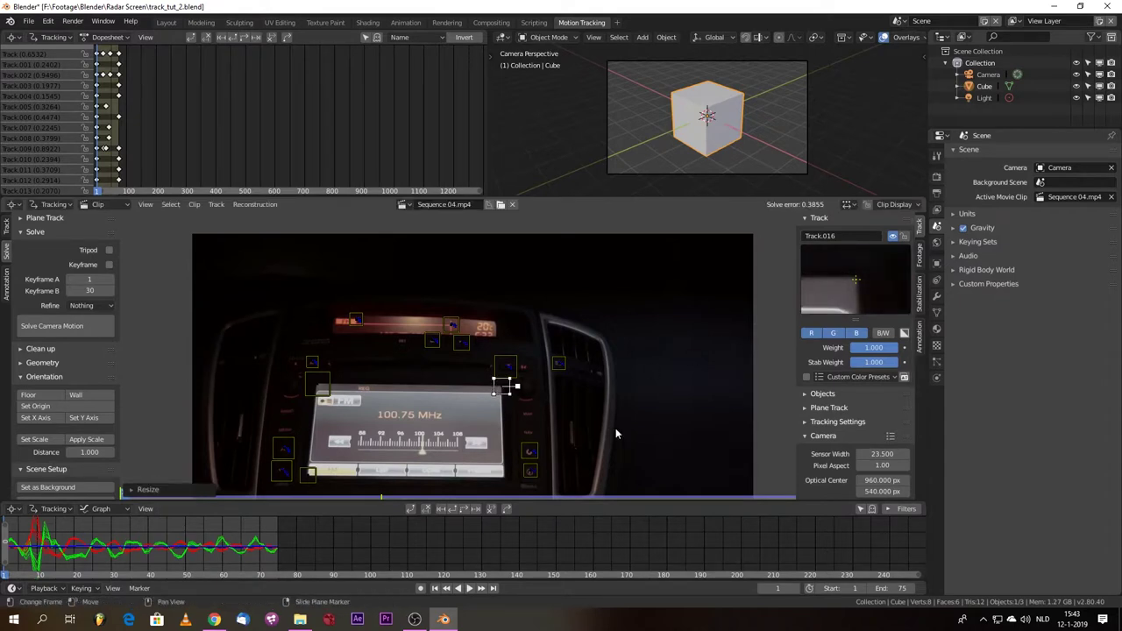
Step: Add a tracking marker on the lower-right corner of the radio screen and enlarge it
ctrl+click(506, 475)
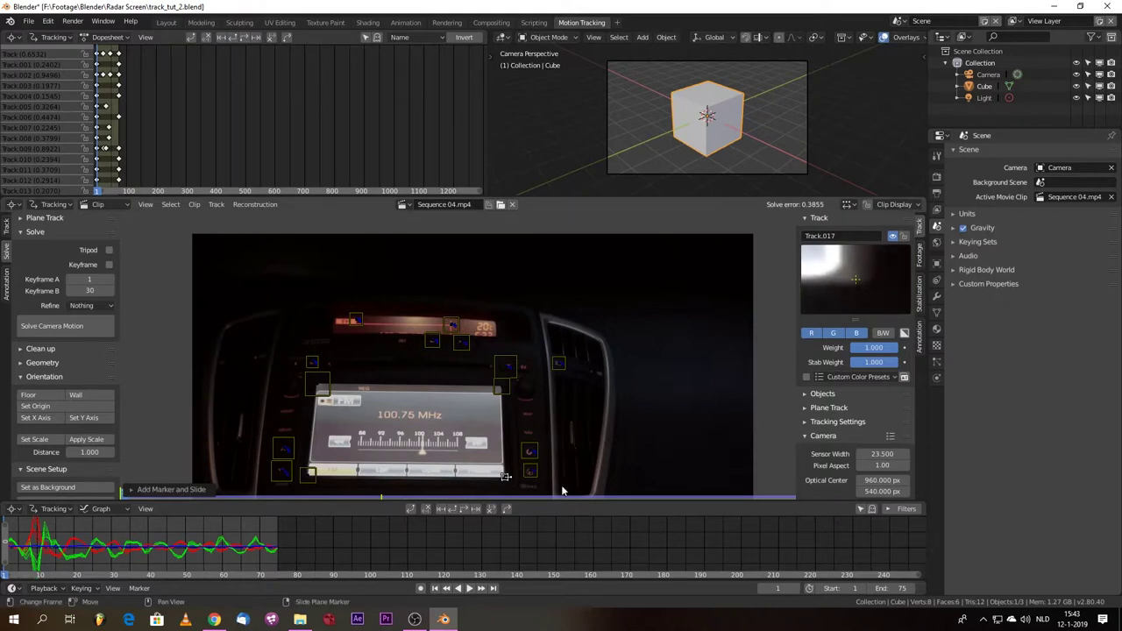
key(s)
click(588, 459)
Step: Add a tracking marker on the first digit of the 100.75 MHz frequency text and enlarge it to cover the digit
scroll(505, 455, down, 2)
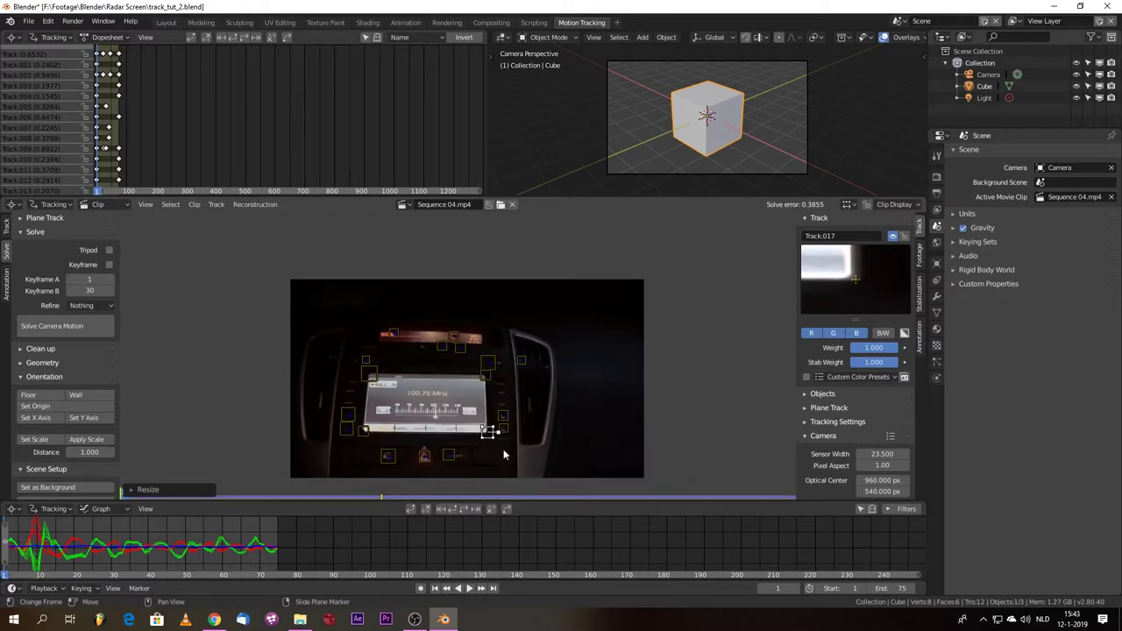
scroll(504, 454, up, 1)
ctrl+click(398, 401)
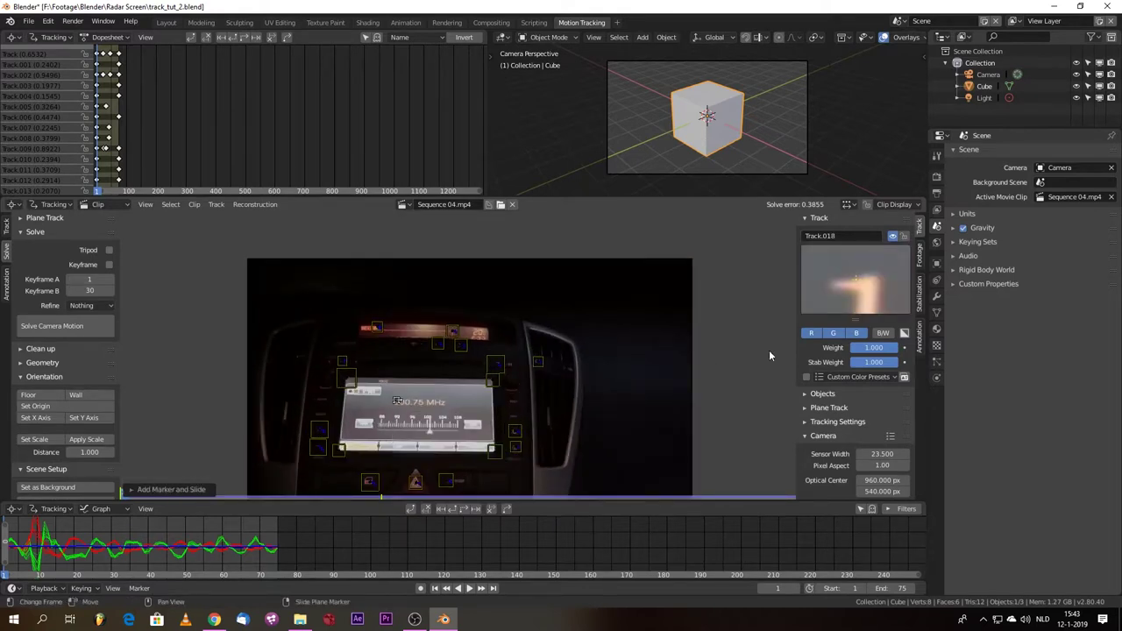
key(g)
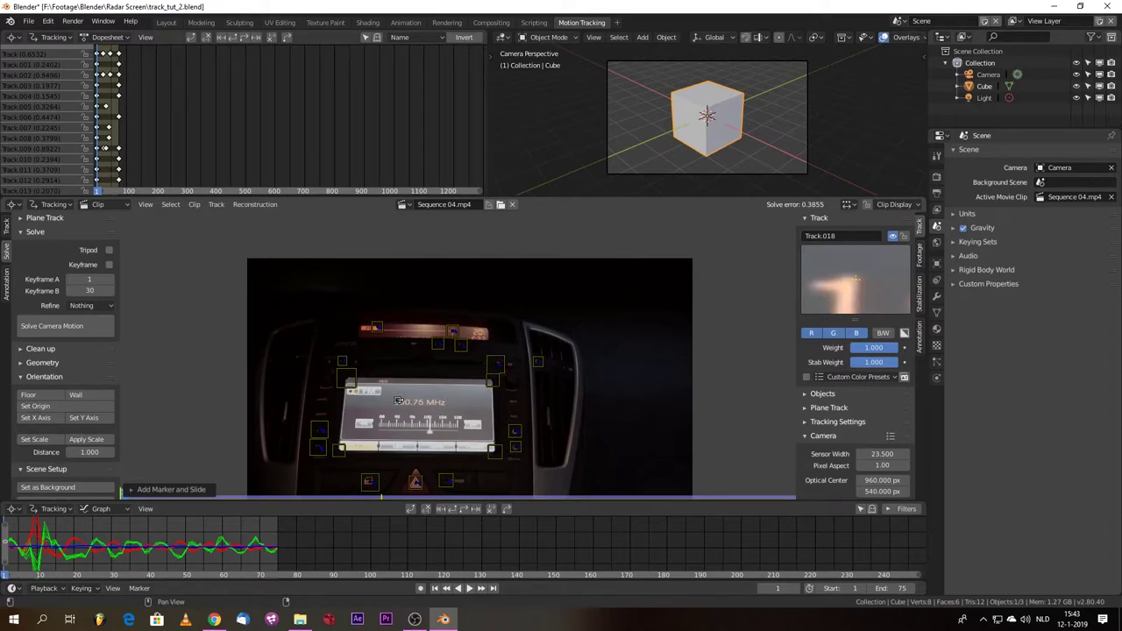
key(s)
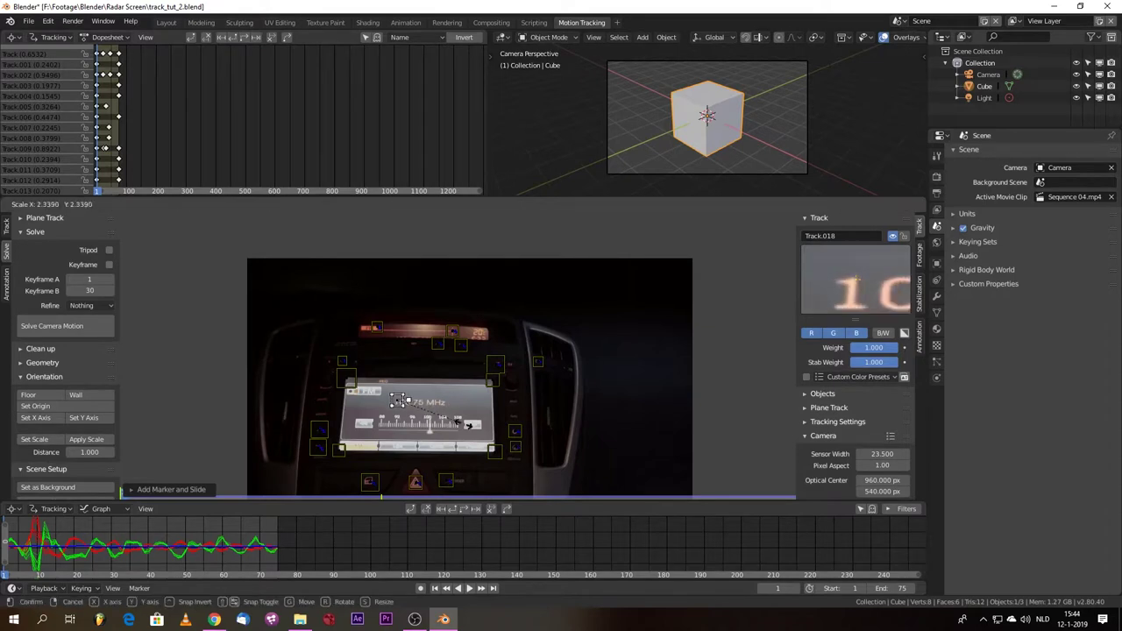
click(479, 432)
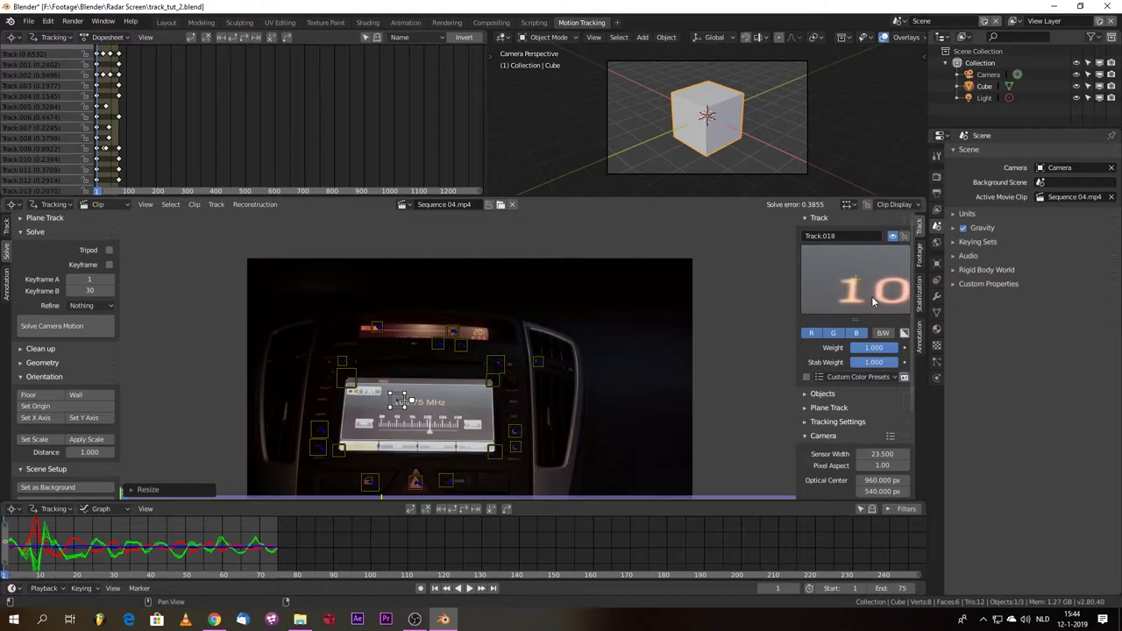
Step: Add a tracking marker between the M and H of the MHz text on the radio screen and enlarge it over both letters
ctrl+click(430, 404)
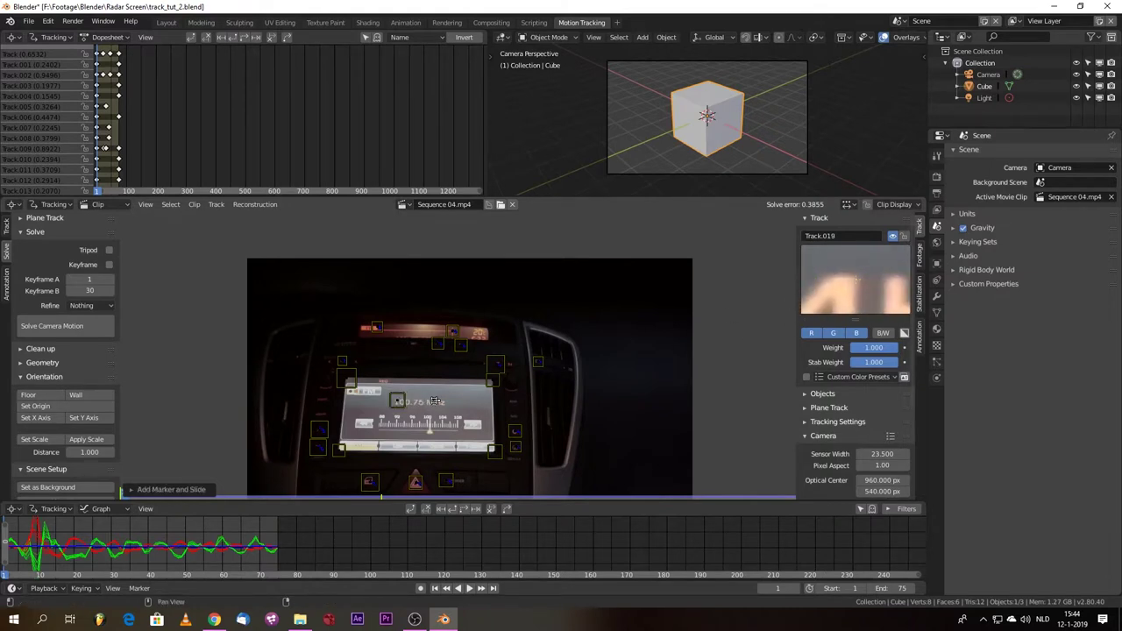
ctrl+drag(435, 400, 435, 402)
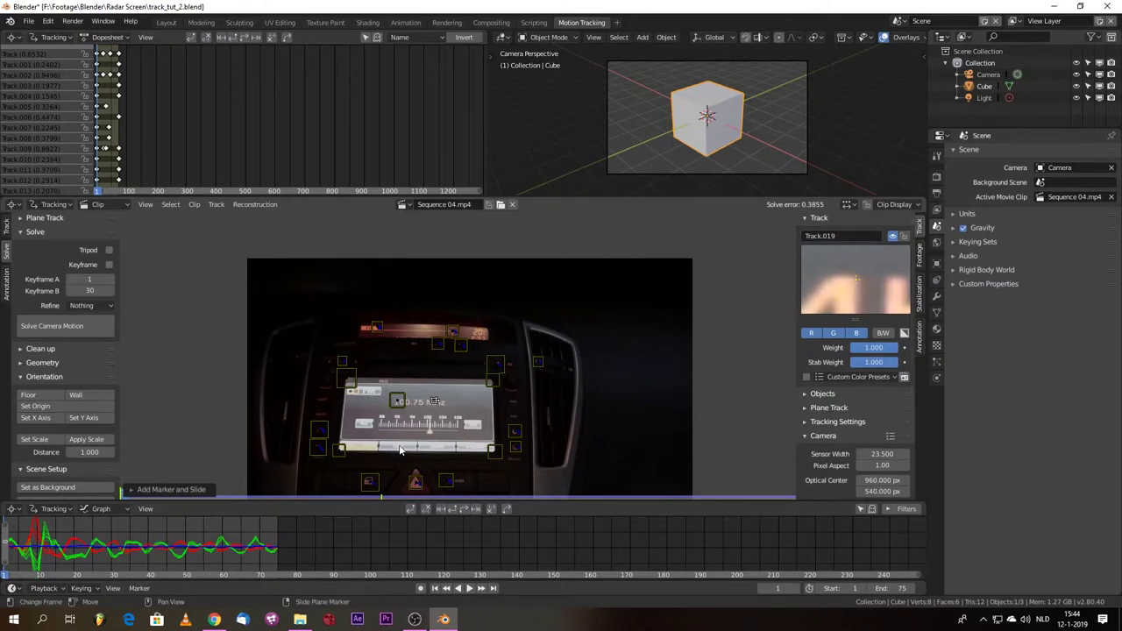
key(s)
click(497, 434)
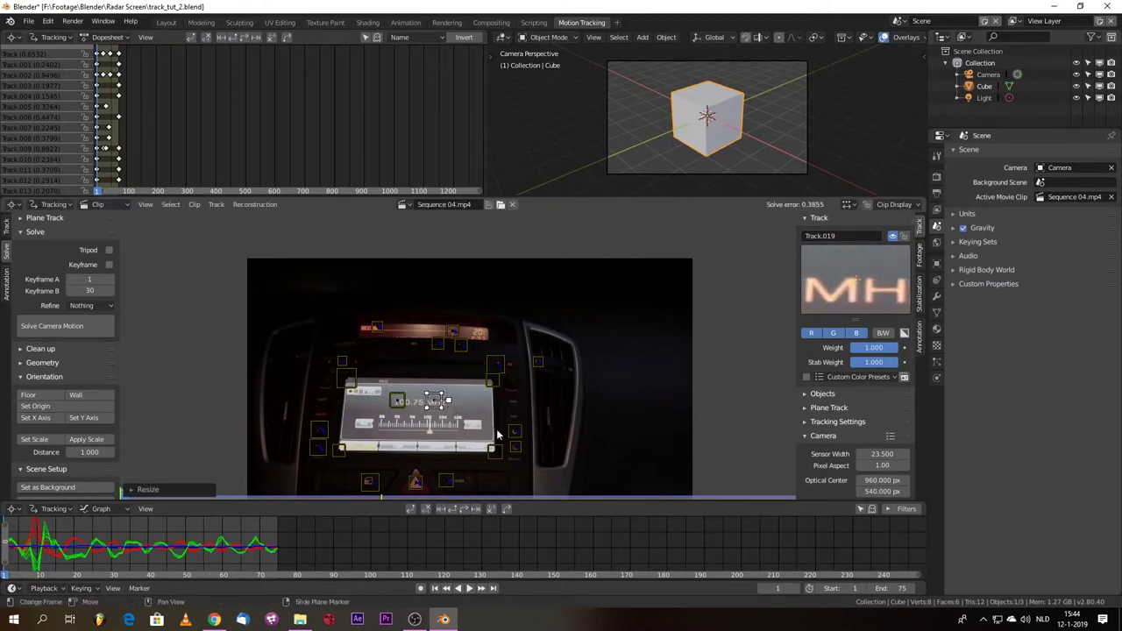
Step: Track the four screen-corner markers and two frequency-text markers forward together, and scrub back to frame 24 to check them
click(342, 450)
shift+click(346, 379)
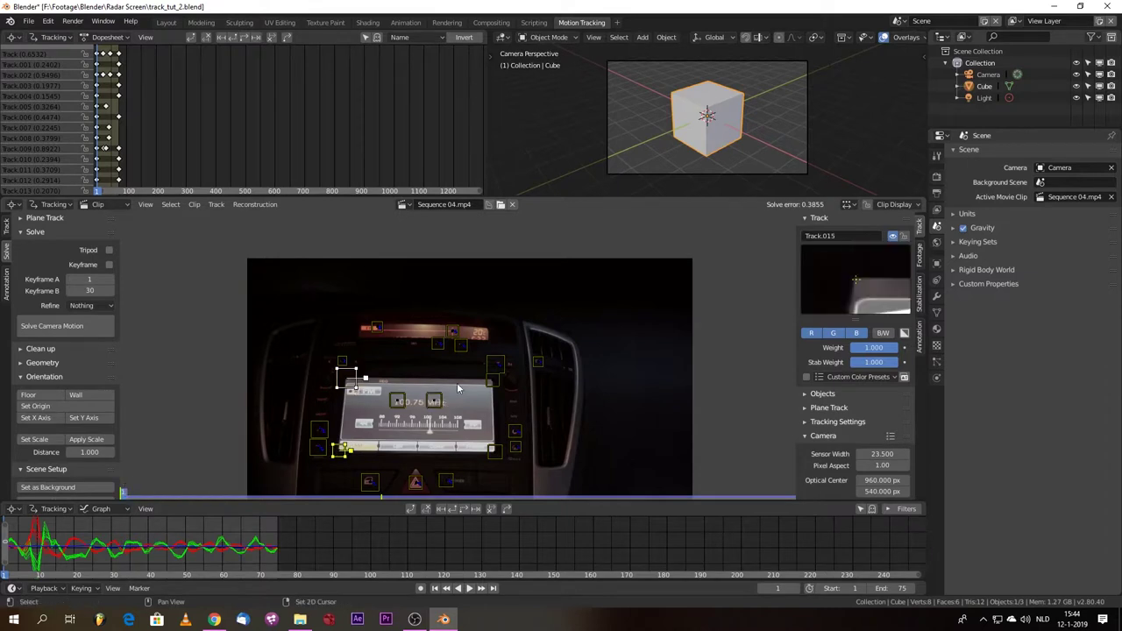
shift+click(496, 382)
shift+click(493, 452)
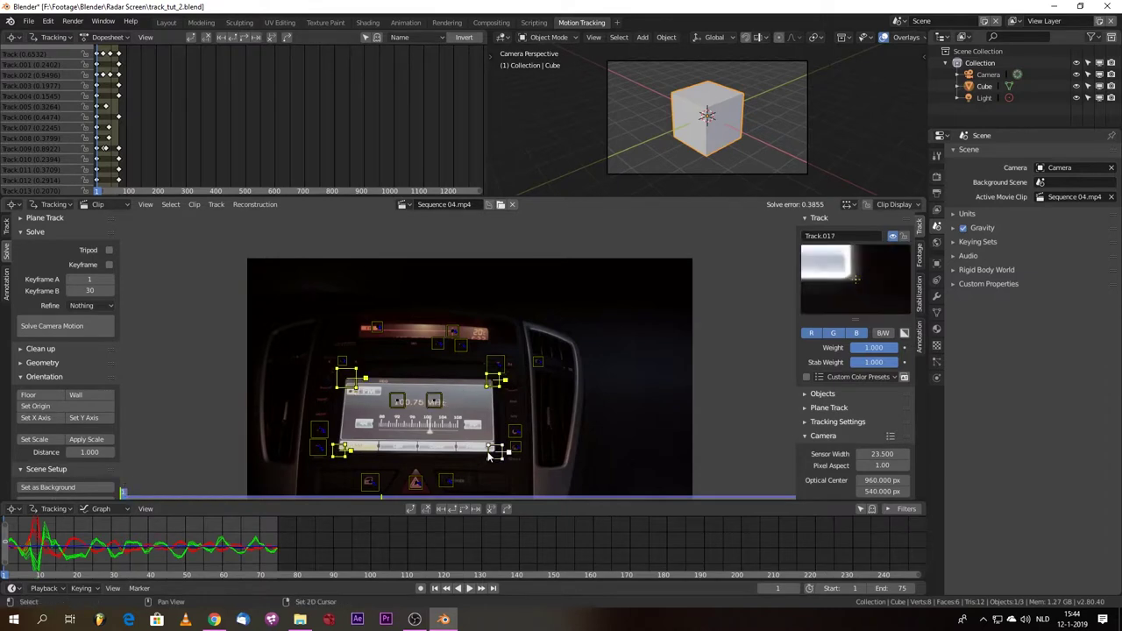
shift+click(398, 401)
shift+click(434, 401)
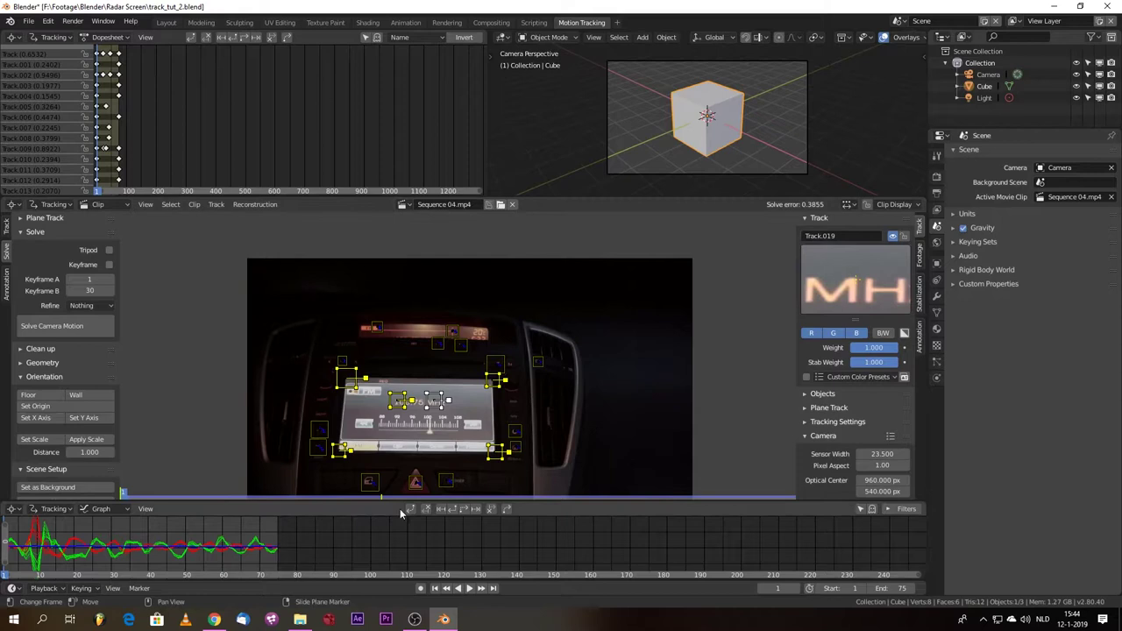
click(470, 511)
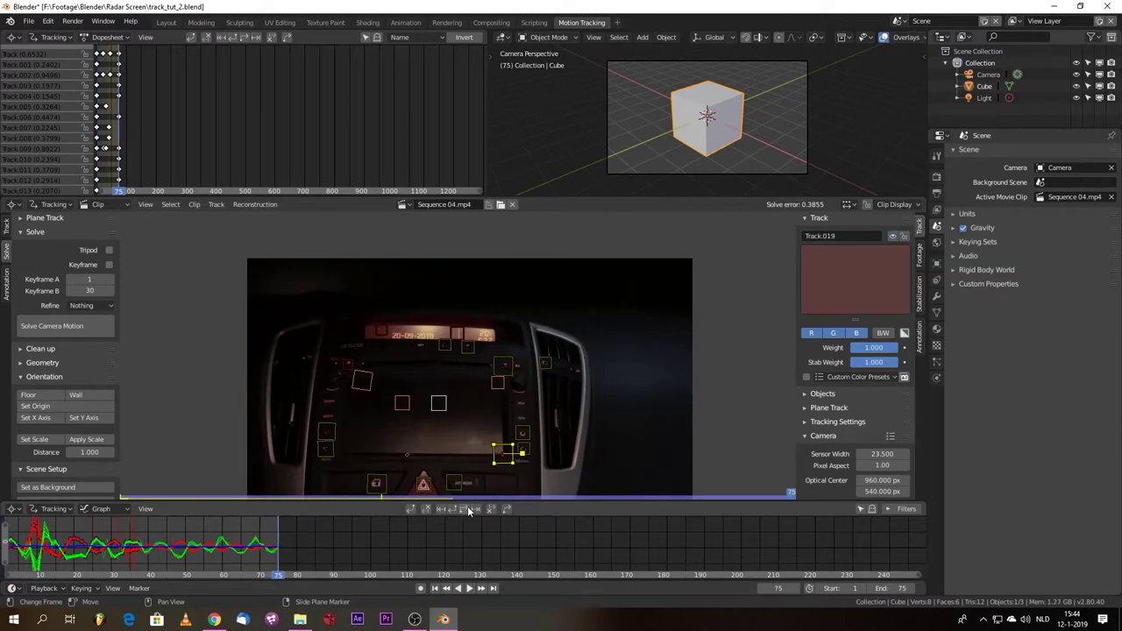
right_drag(143, 551, 90, 571)
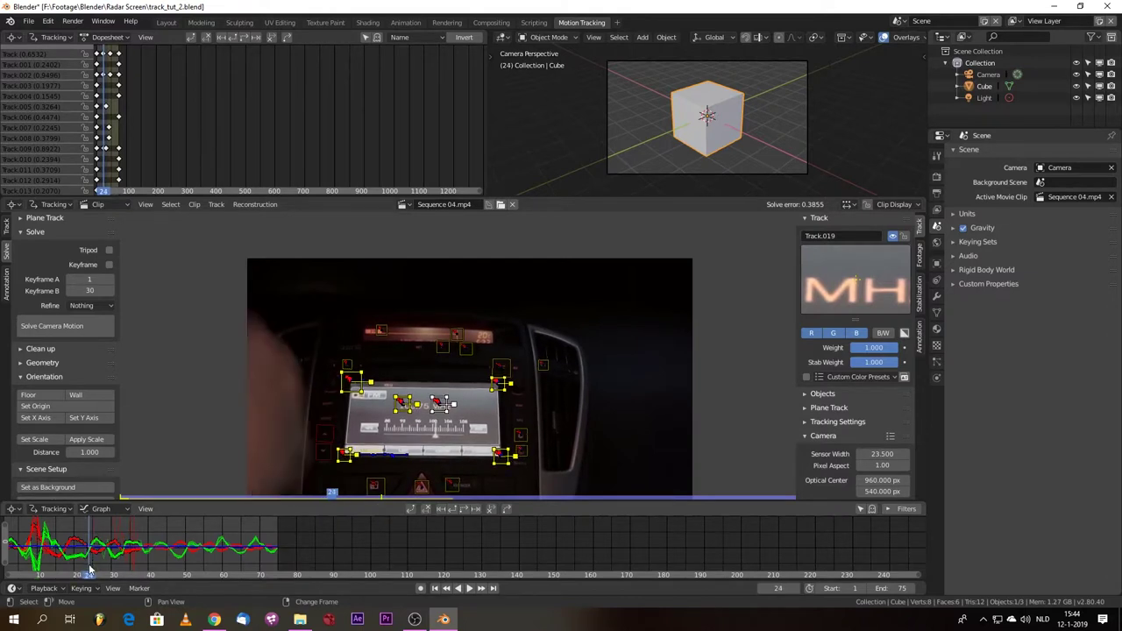
Step: Check the lower-left and upper-left screen-corner tracks by scrubbing between frames 30 and 3, and solve the camera motion again
click(344, 454)
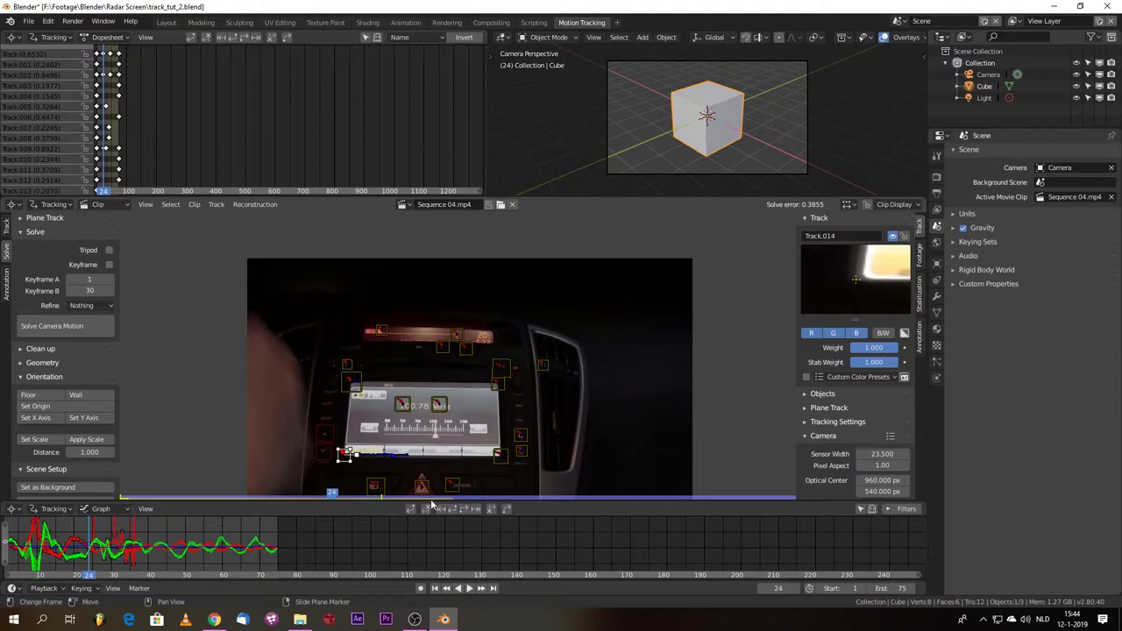
click(488, 511)
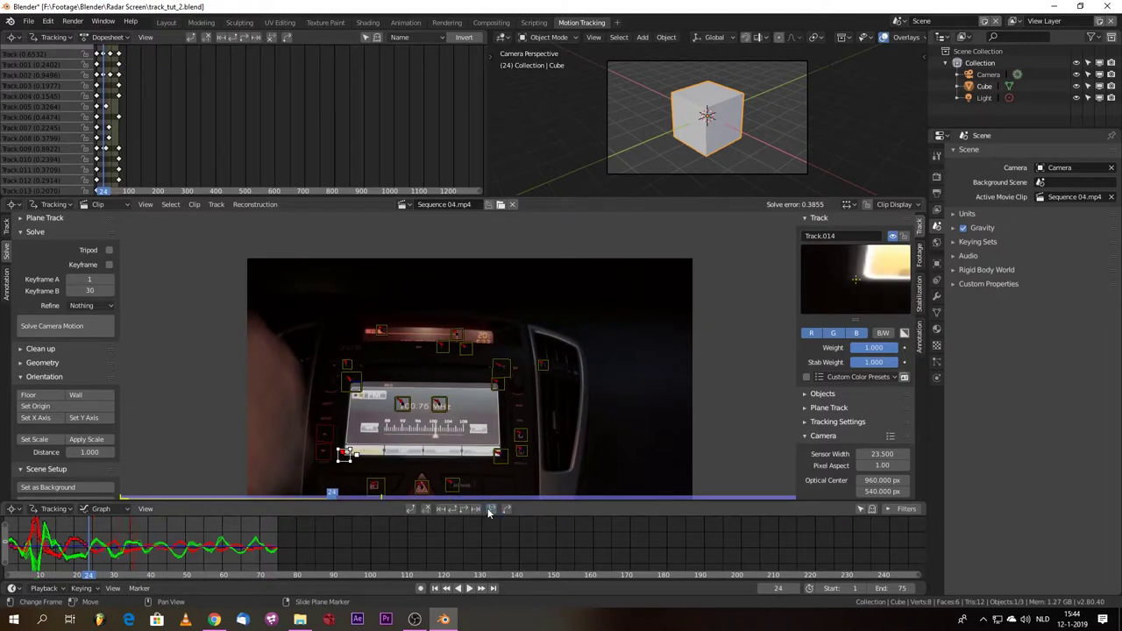
right_click(97, 543)
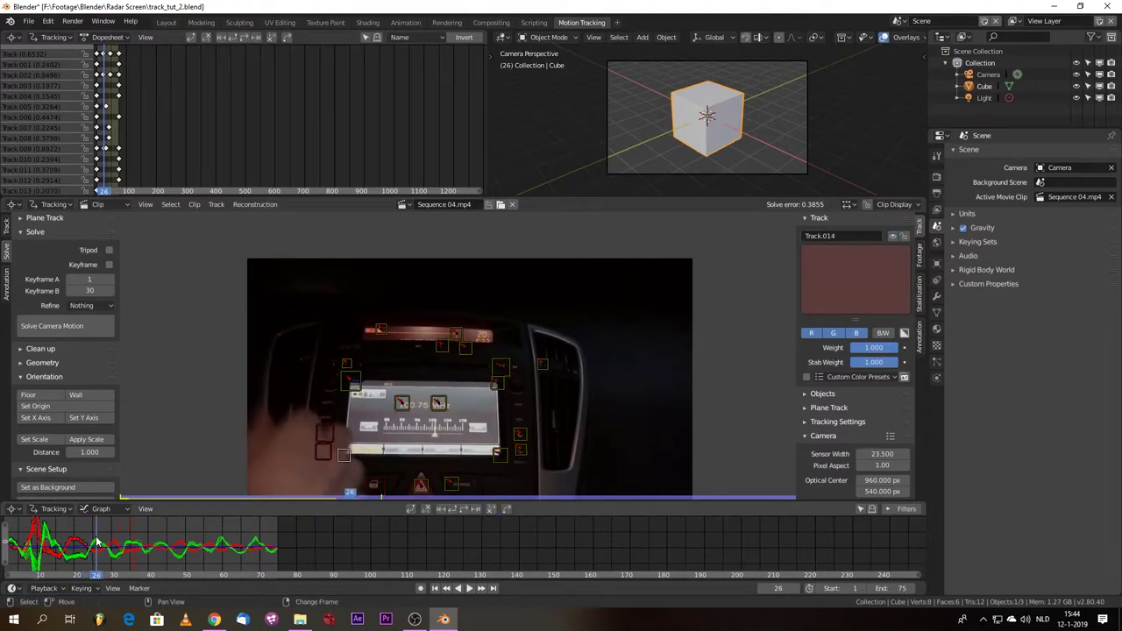
right_drag(97, 544, 111, 546)
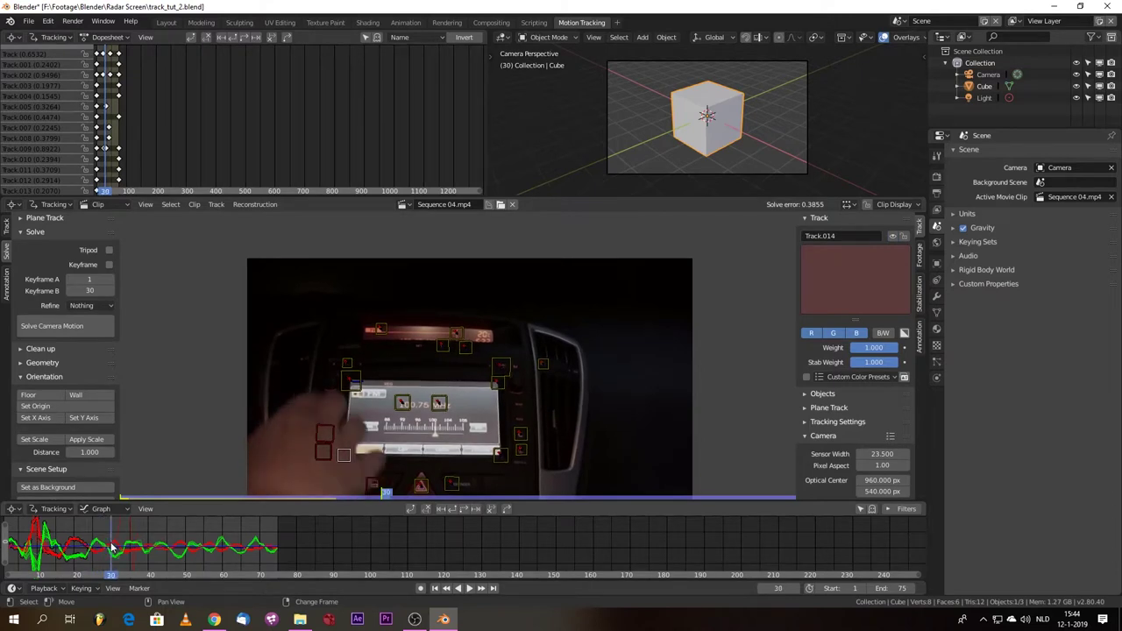
ctrl+click(351, 379)
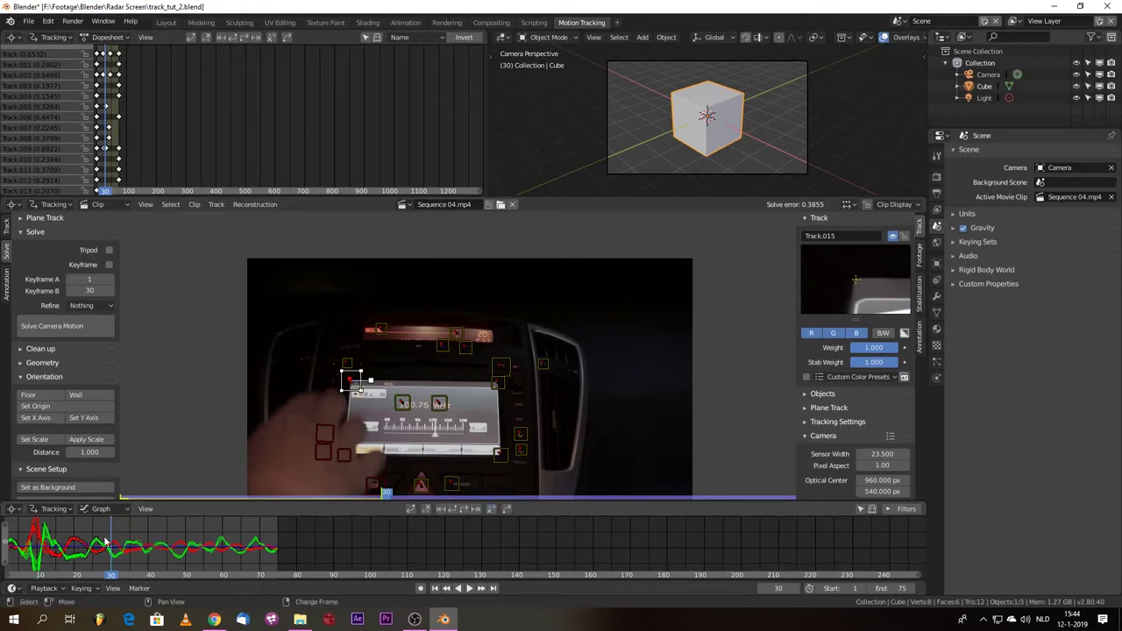
right_drag(104, 542, 12, 546)
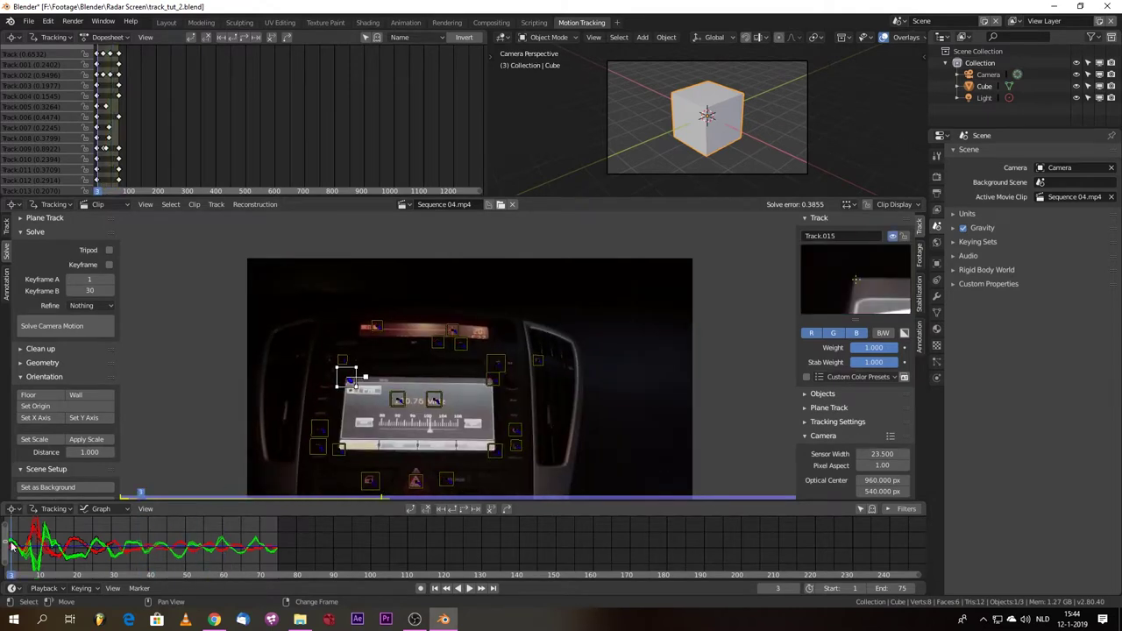
click(53, 325)
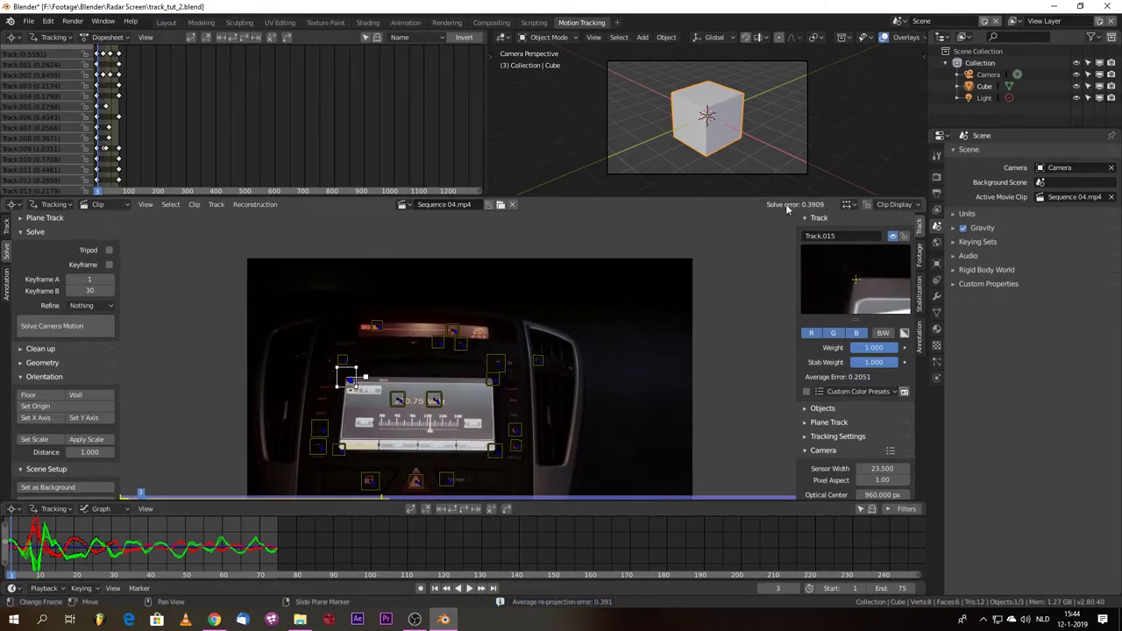
Step: Select the lower-left, lower-right and upper-right corner markers of the radio screen
click(341, 448)
click(354, 382)
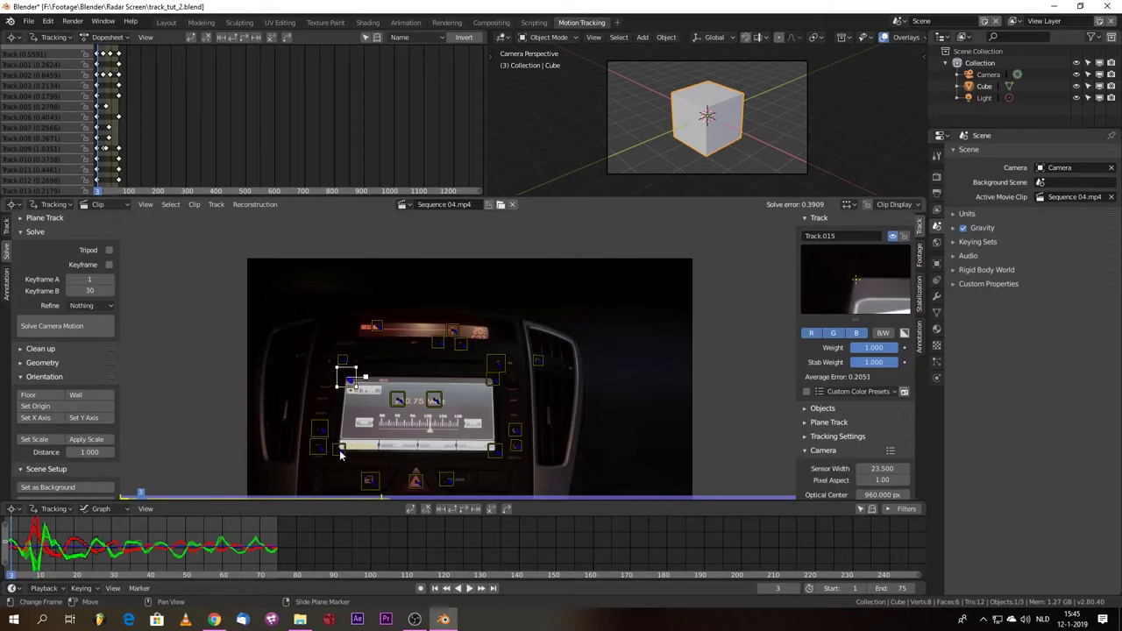
click(342, 454)
click(347, 378)
click(342, 449)
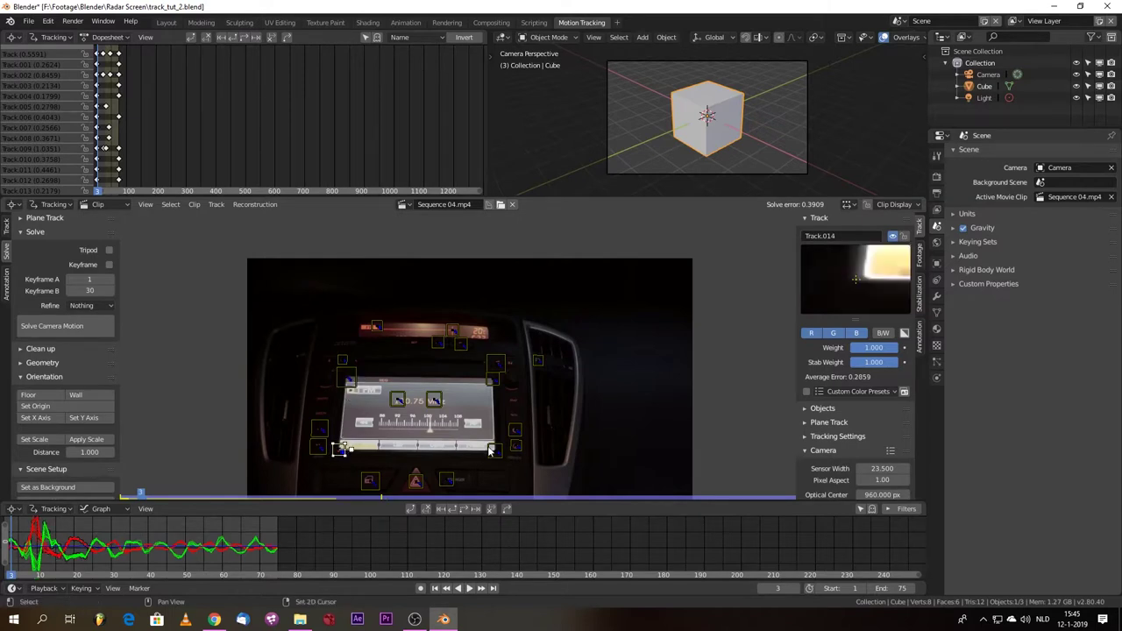
shift+click(495, 451)
shift+click(495, 379)
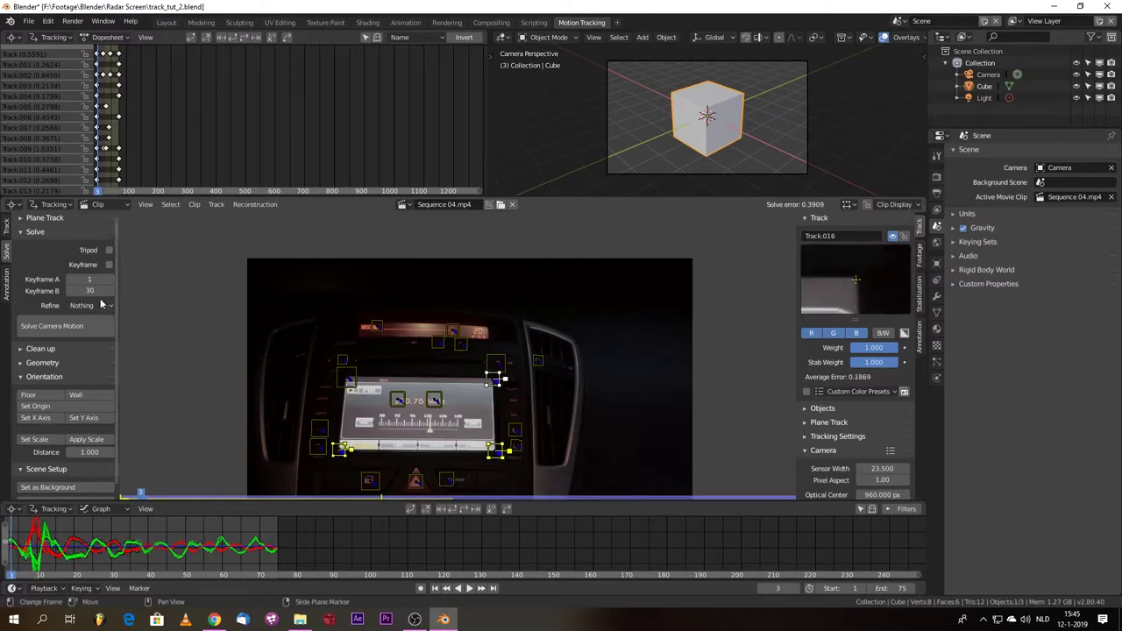
Step: Save the project under the new file name track_tut_2_1.blend in the Radar Screen folder
click(28, 21)
click(88, 126)
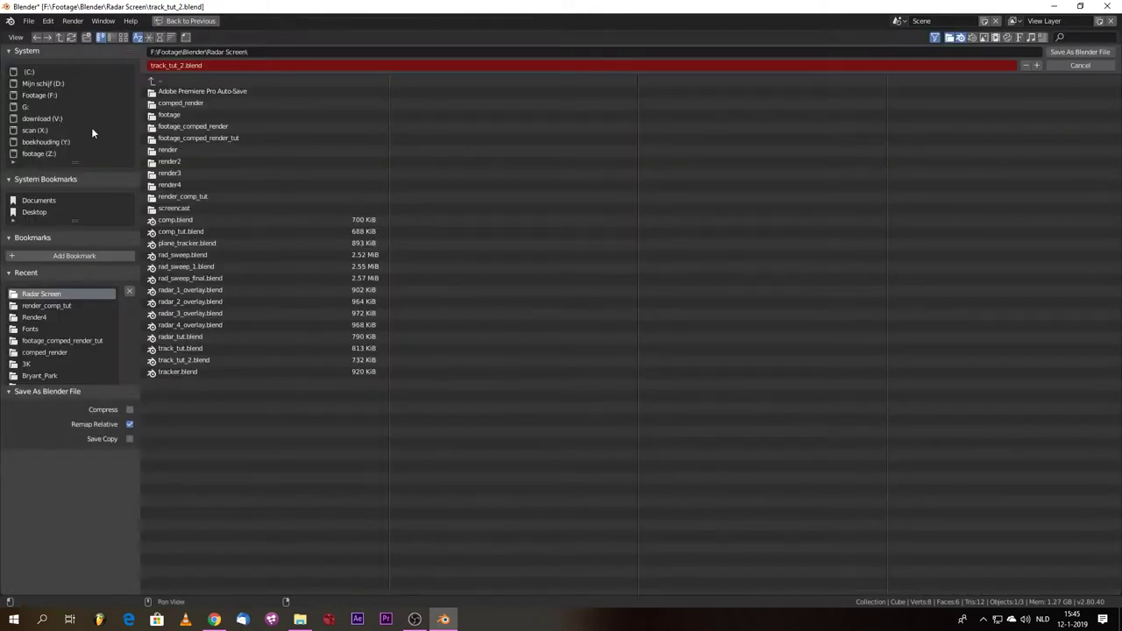
click(180, 65)
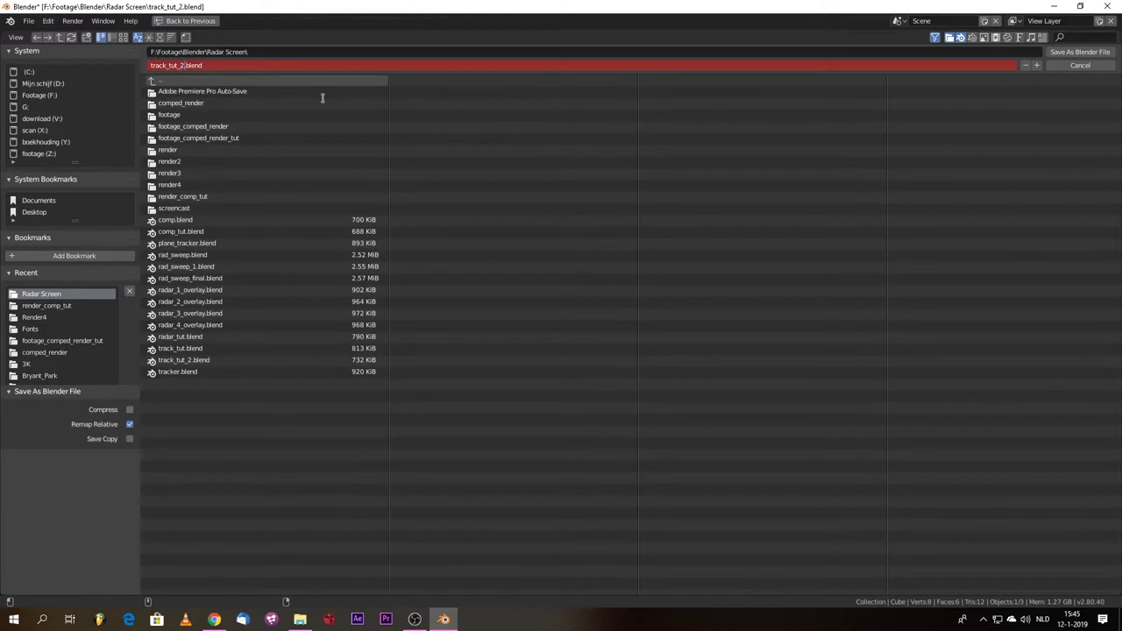
click(1077, 51)
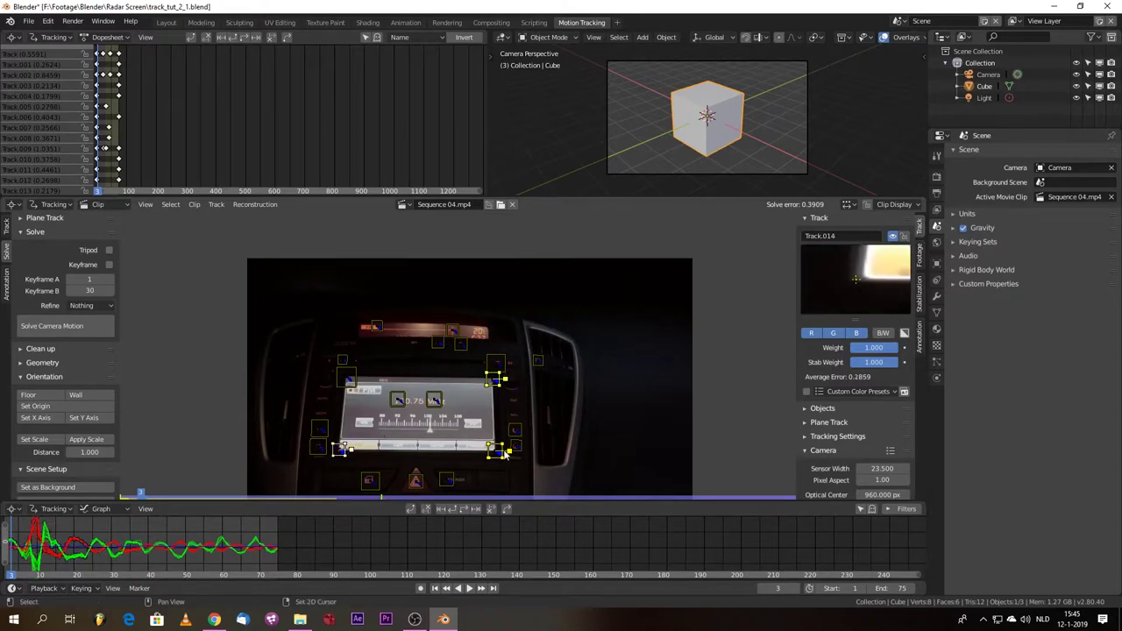
Step: Define the floor plane from the radio screen's lower-left, lower-right and upper-right corner markers
click(436, 400)
click(341, 450)
shift+click(495, 452)
shift+click(495, 381)
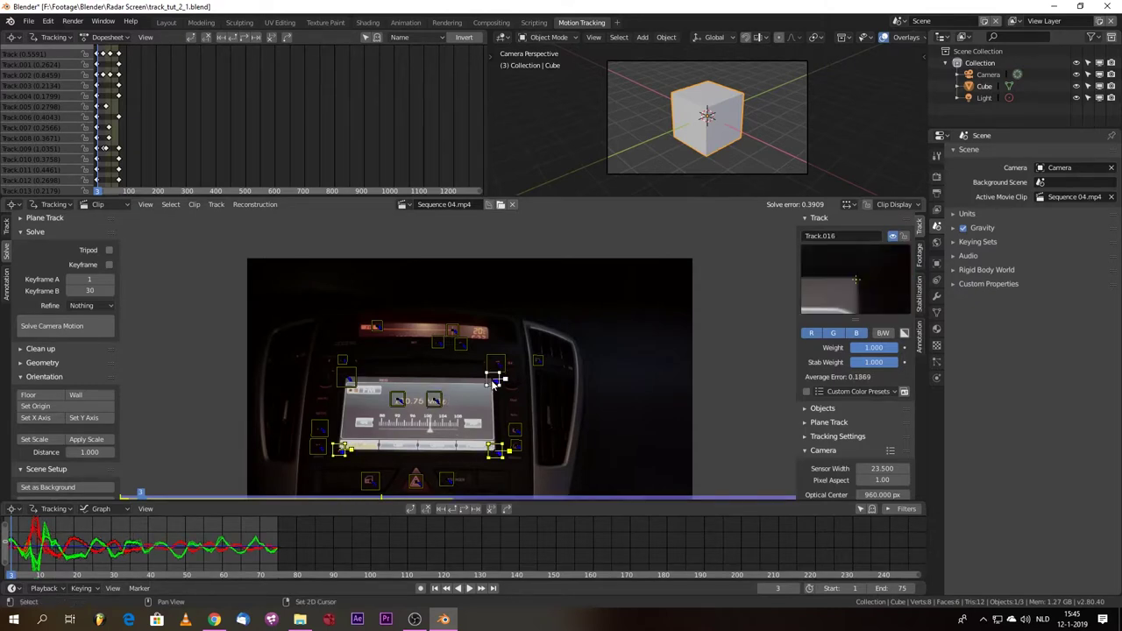
click(29, 395)
middle_drag(638, 163, 711, 153)
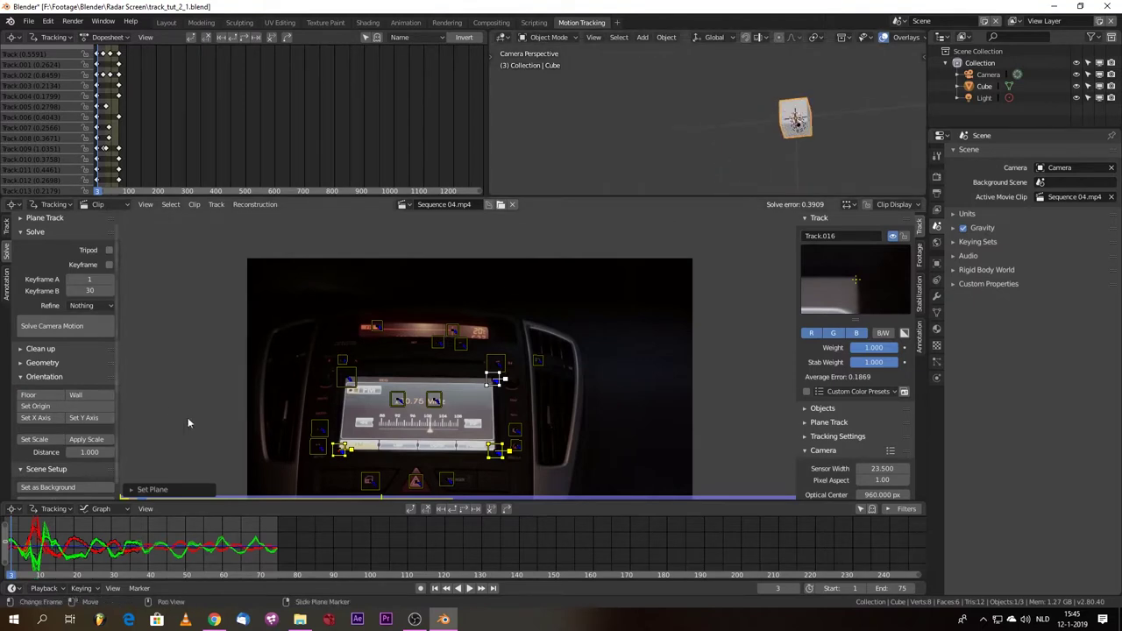
Step: Try the scene origin on the frequency's first-digit marker, and set it on the MH letters' marker instead
click(400, 400)
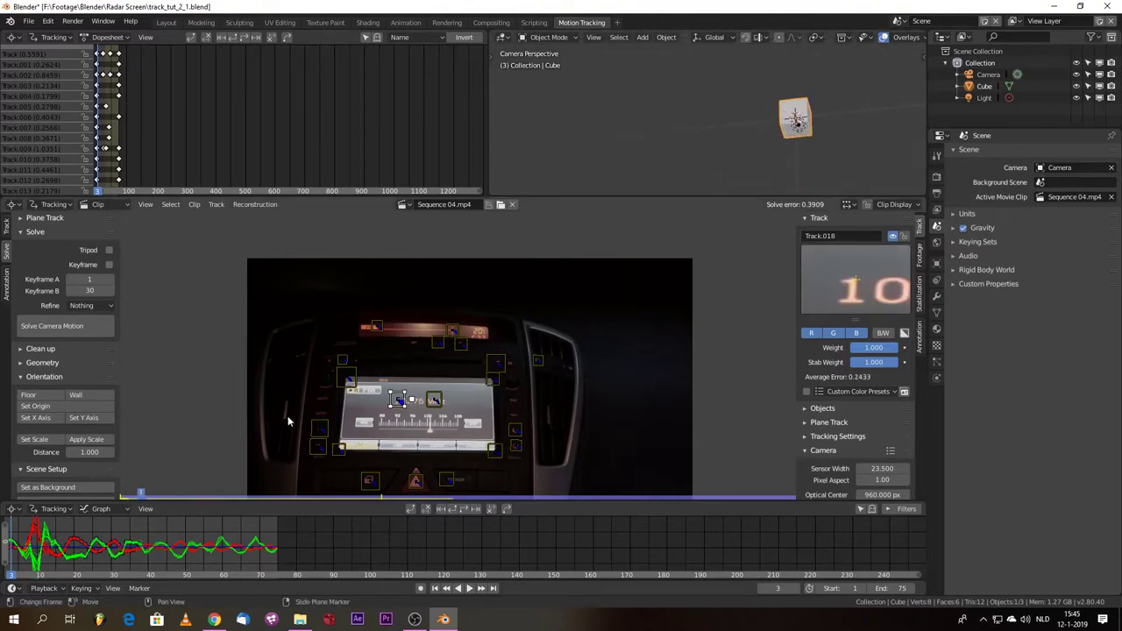
click(35, 406)
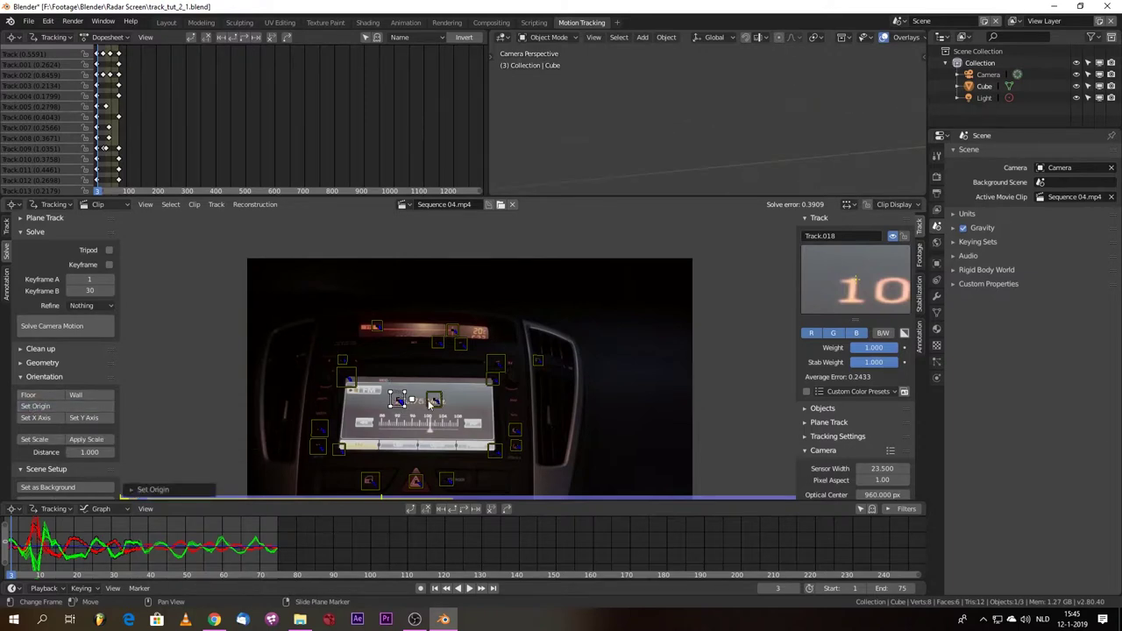
click(434, 400)
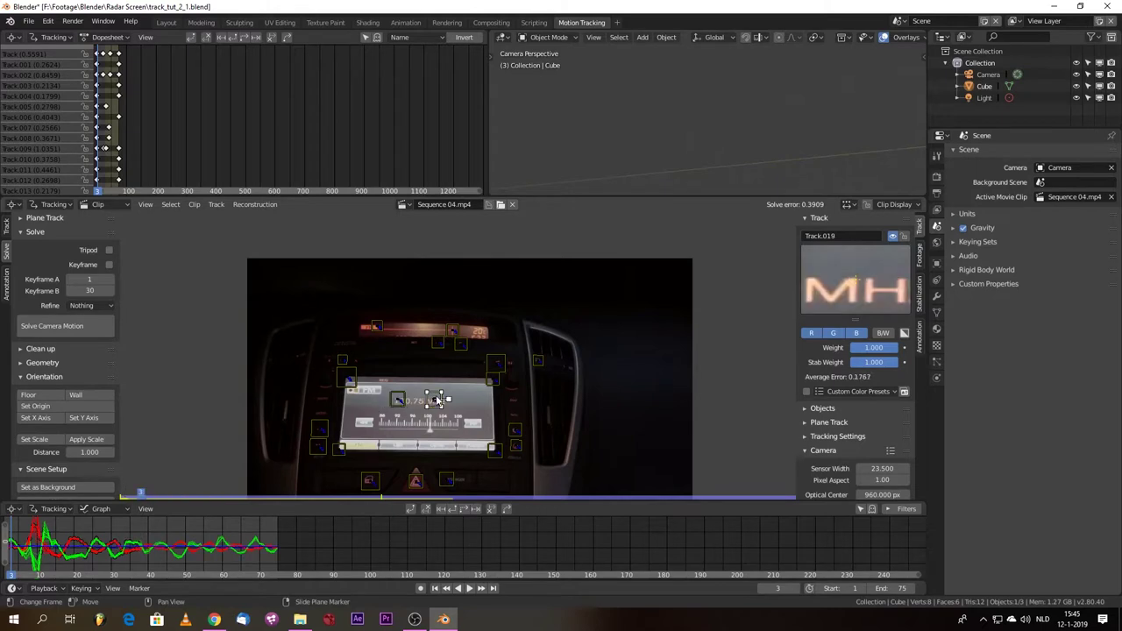
click(35, 406)
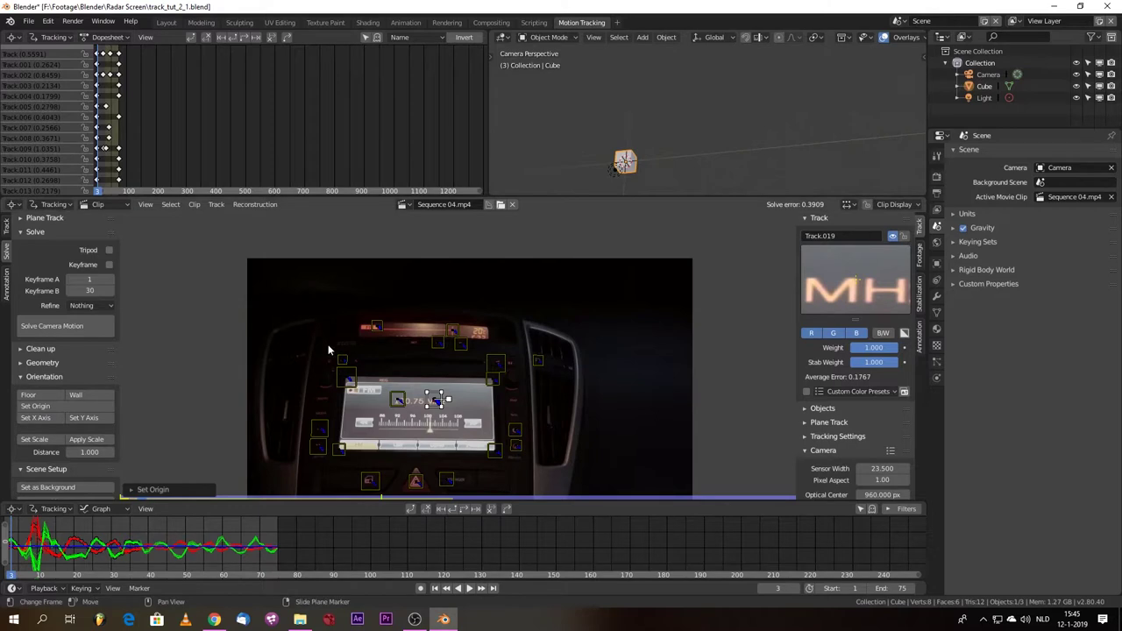
Step: Set the footage as the camera background and set up the tracking scene
scroll(70, 476, down, 1)
click(70, 475)
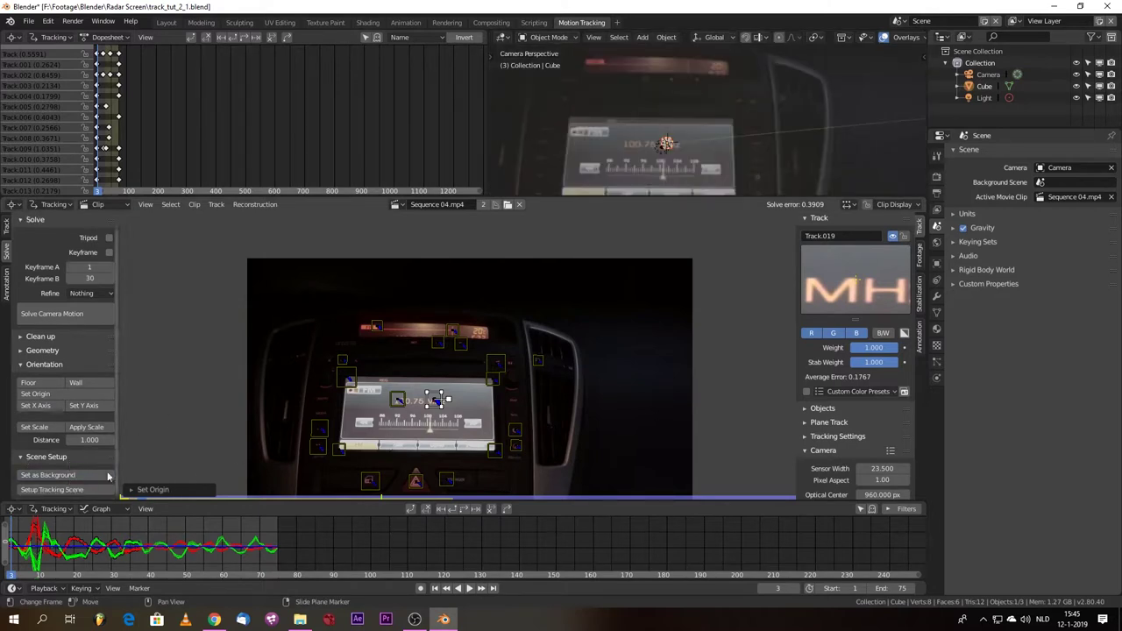
click(53, 490)
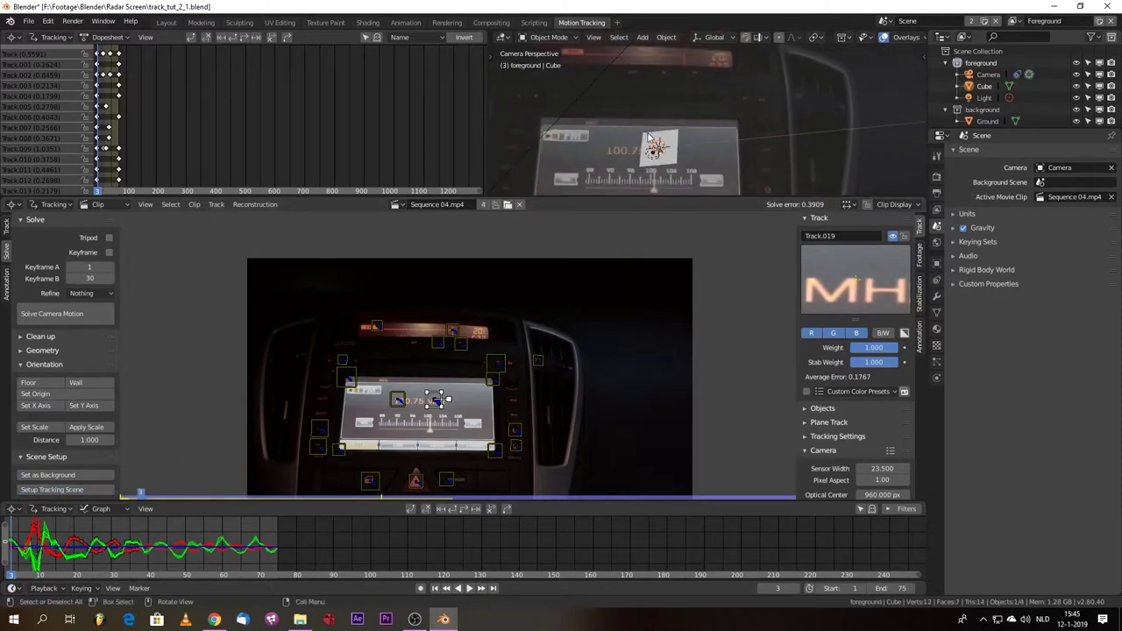
scroll(640, 153, up, 3)
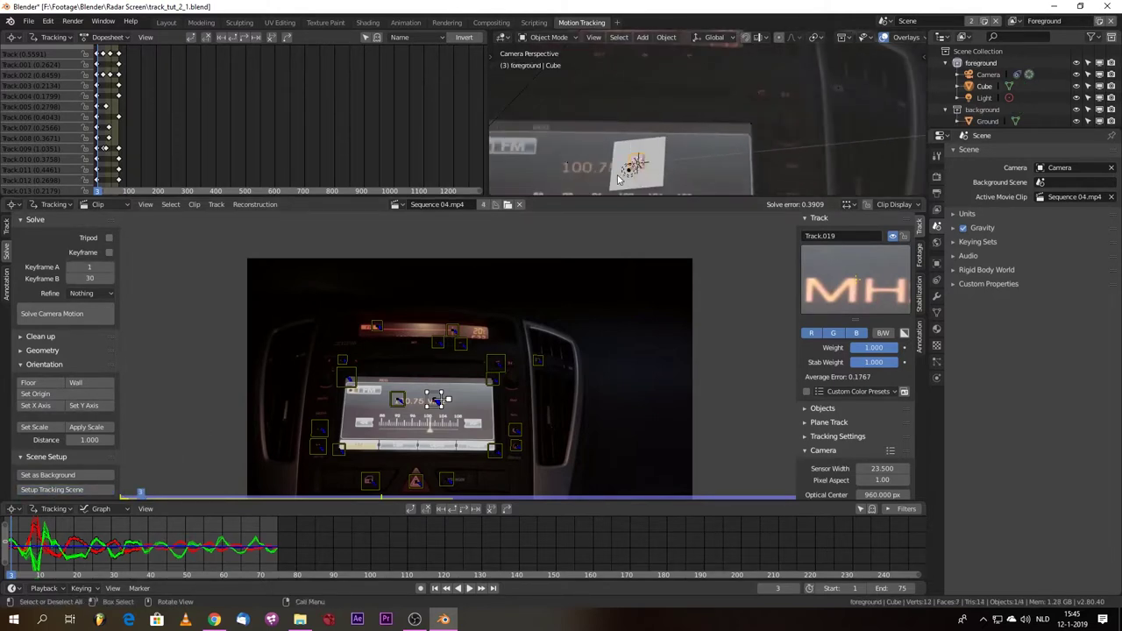
scroll(618, 176, down, 1)
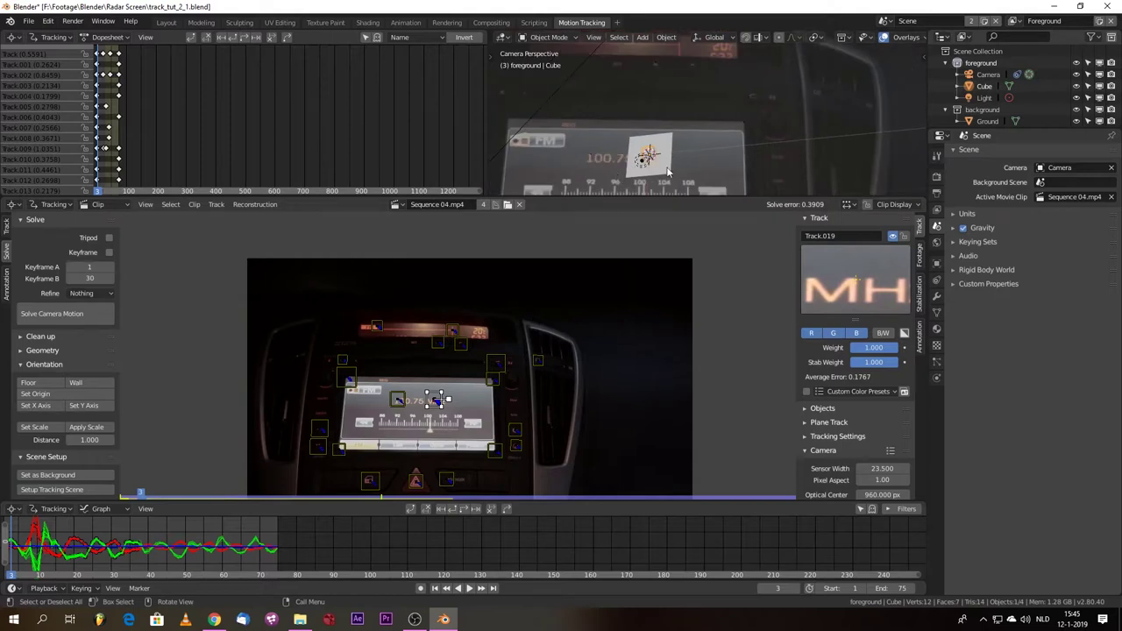
scroll(653, 178, up, 2)
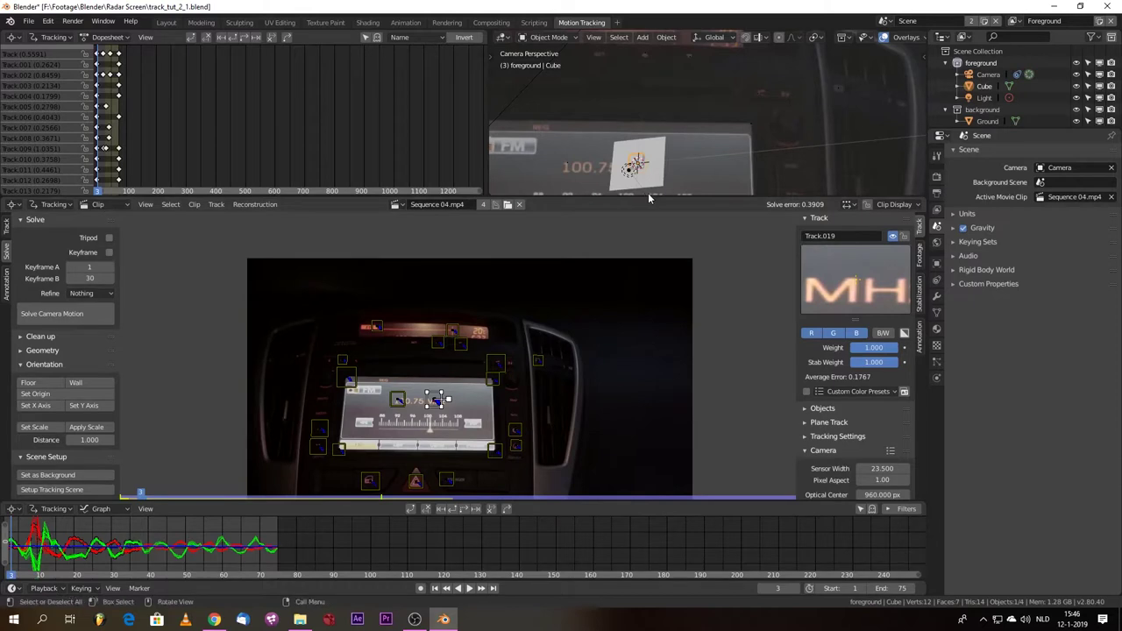
Step: Switch to the Modeling workspace and play the animation through the camera to check how the cube and ground plane follow the footage
click(203, 23)
key(KP_0)
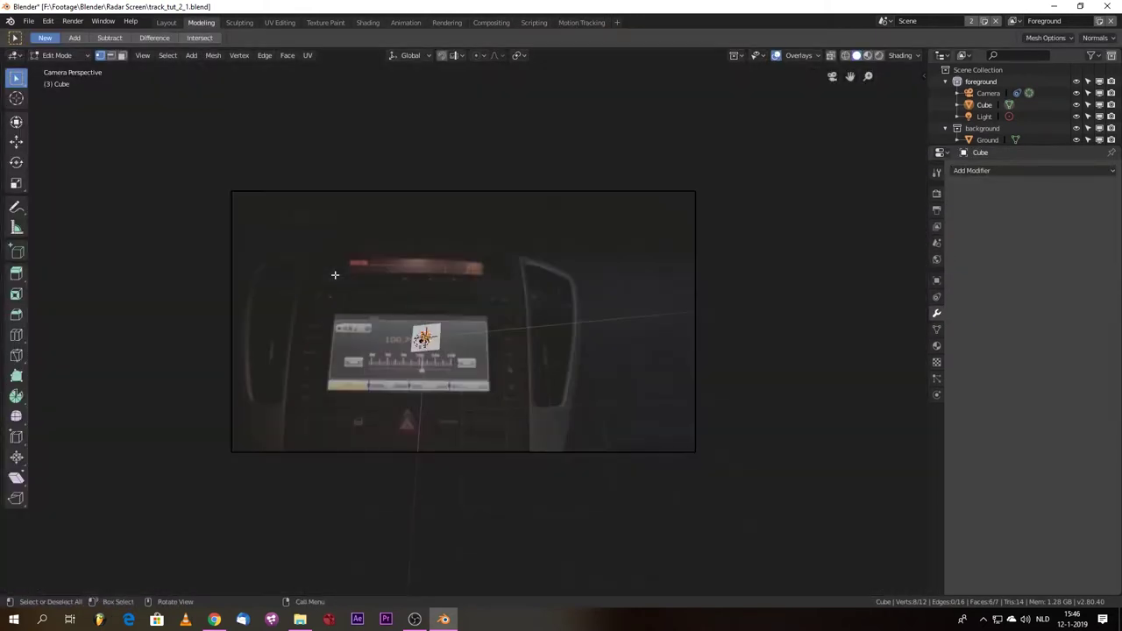
scroll(334, 274, up, 8)
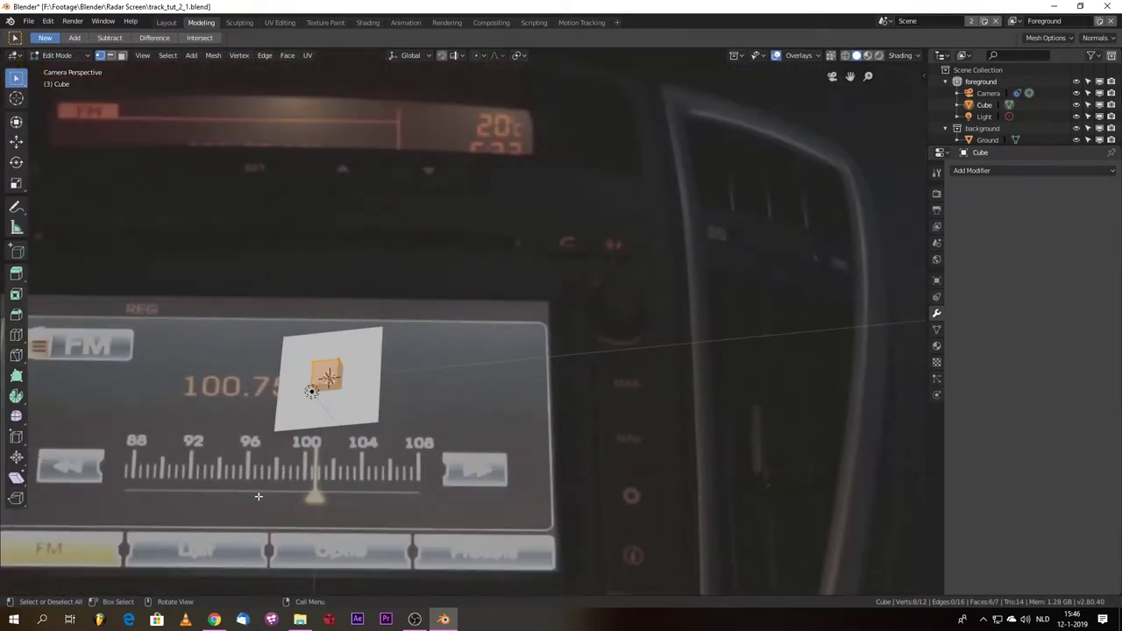
key(space)
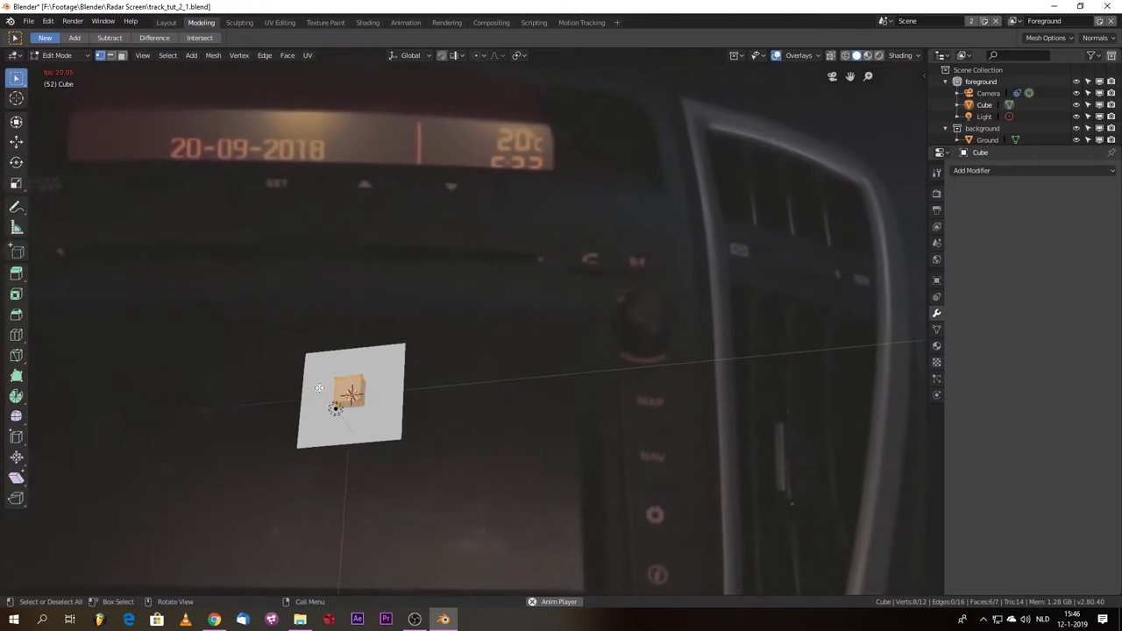
key(space)
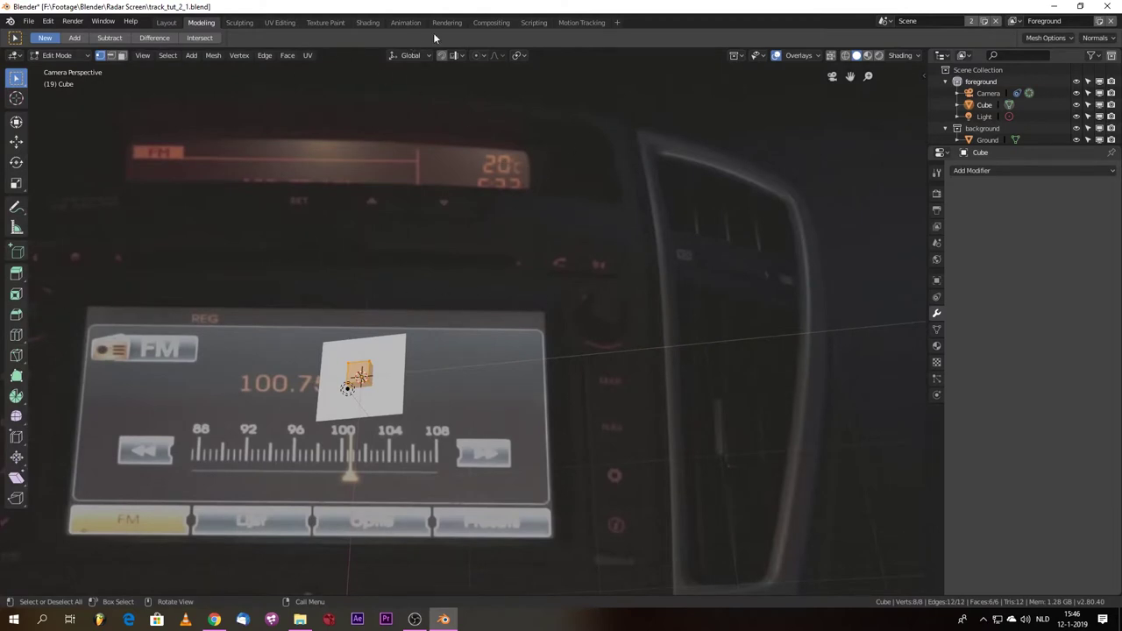
Step: Back in the Motion Tracking workspace, set the scene scale with a distance of 12 between the upper-left and upper-right screen-corner markers
click(575, 22)
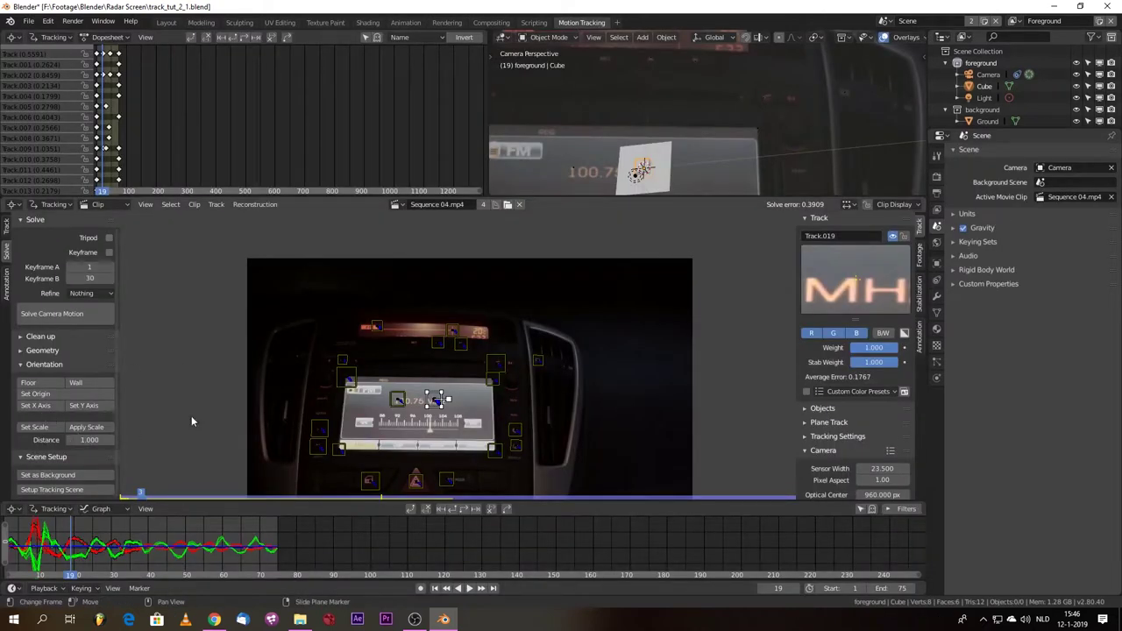
click(349, 382)
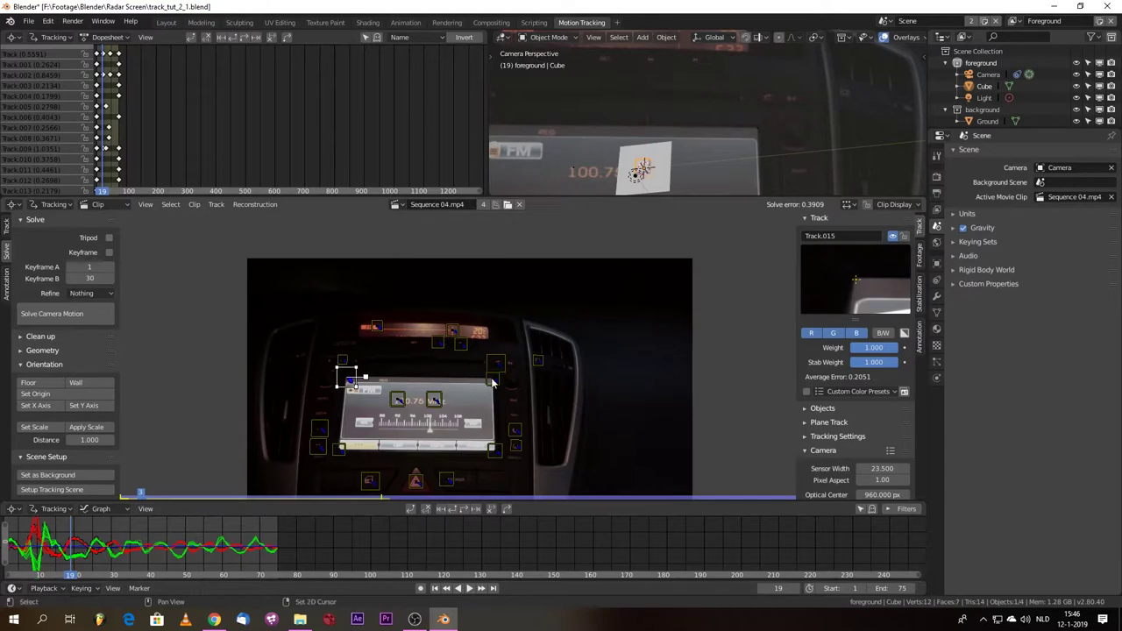
shift+click(496, 379)
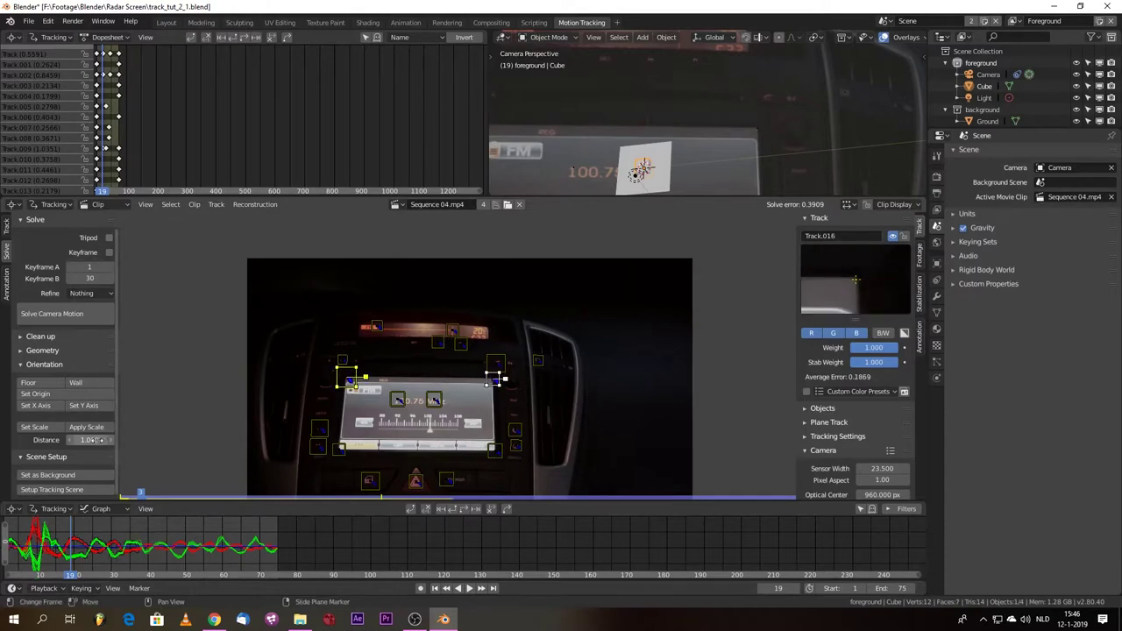
click(99, 440)
text(12)
key(Return)
click(35, 427)
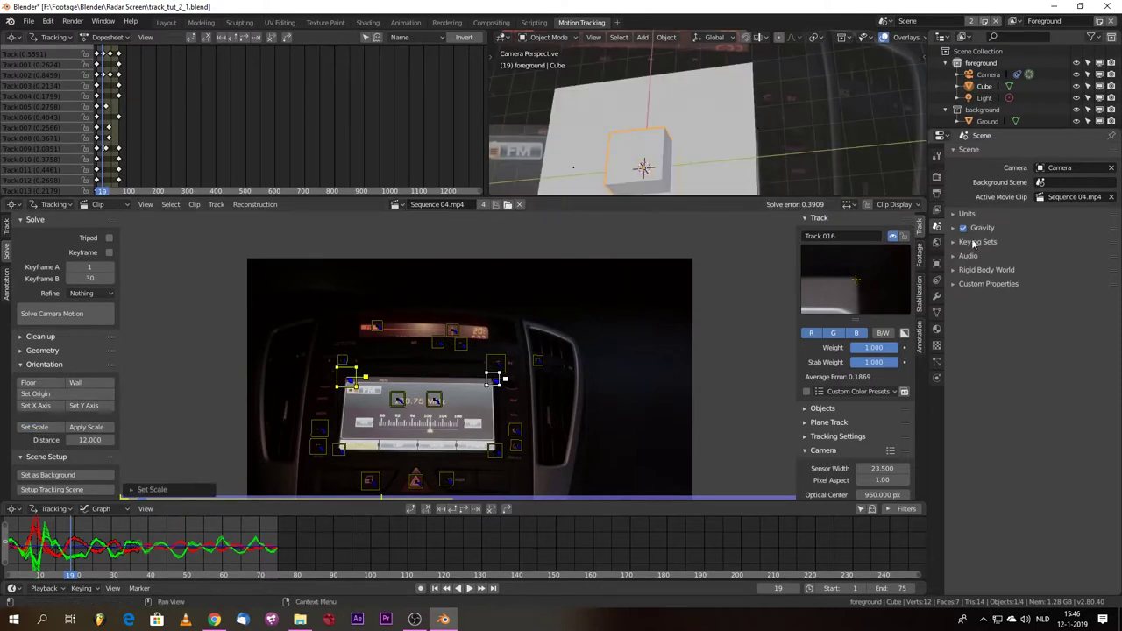
Step: Set the scene's length unit to centimeters
click(937, 211)
click(939, 195)
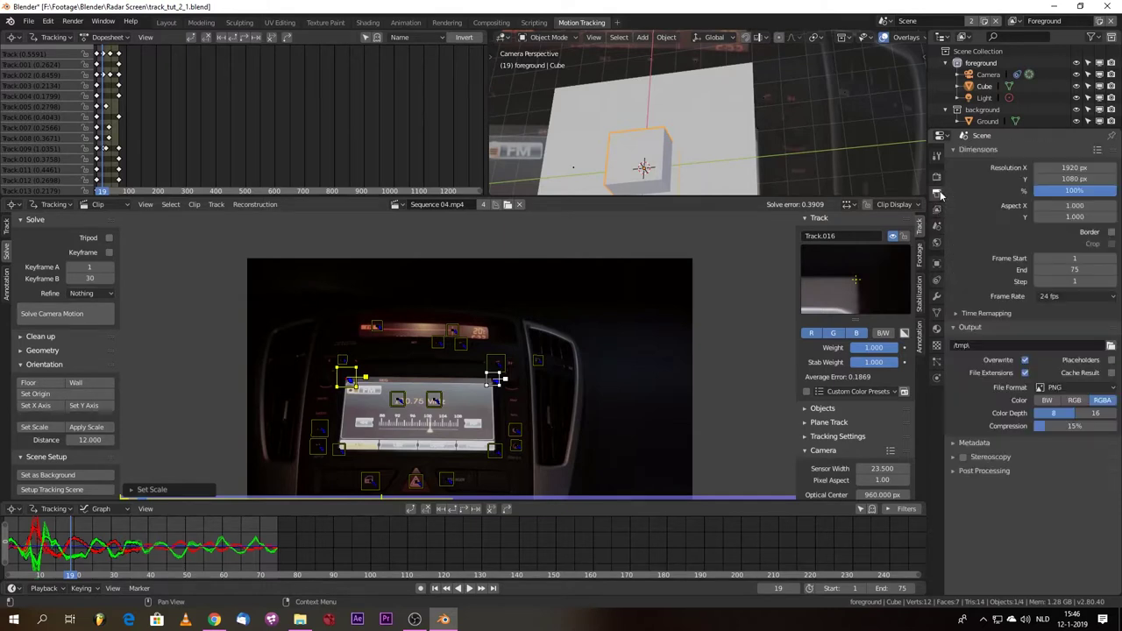
click(937, 176)
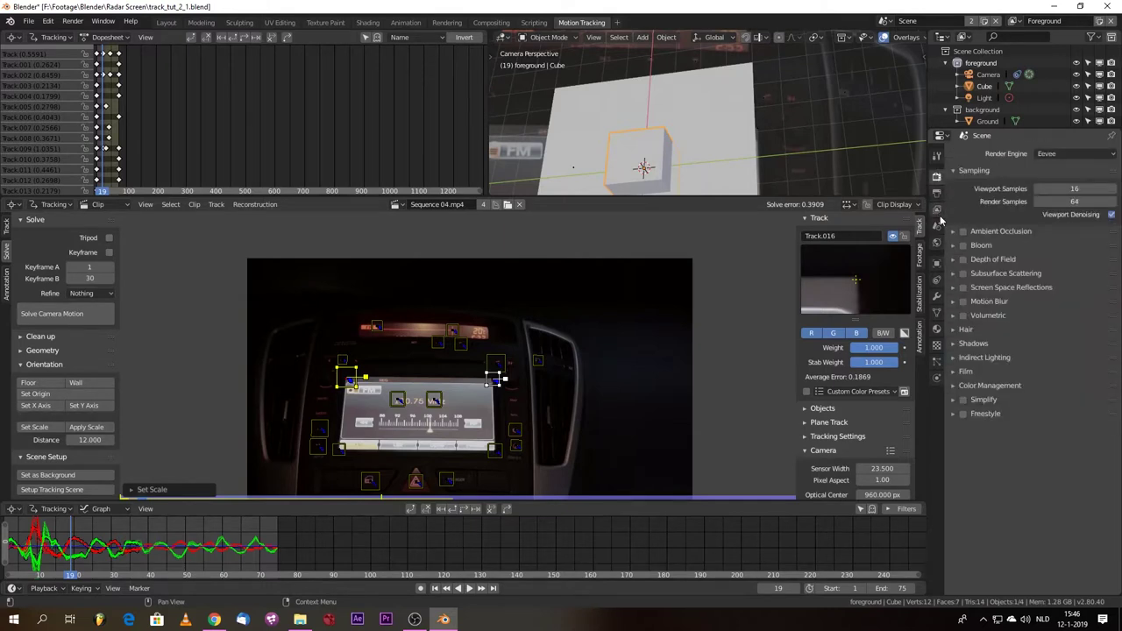
click(937, 210)
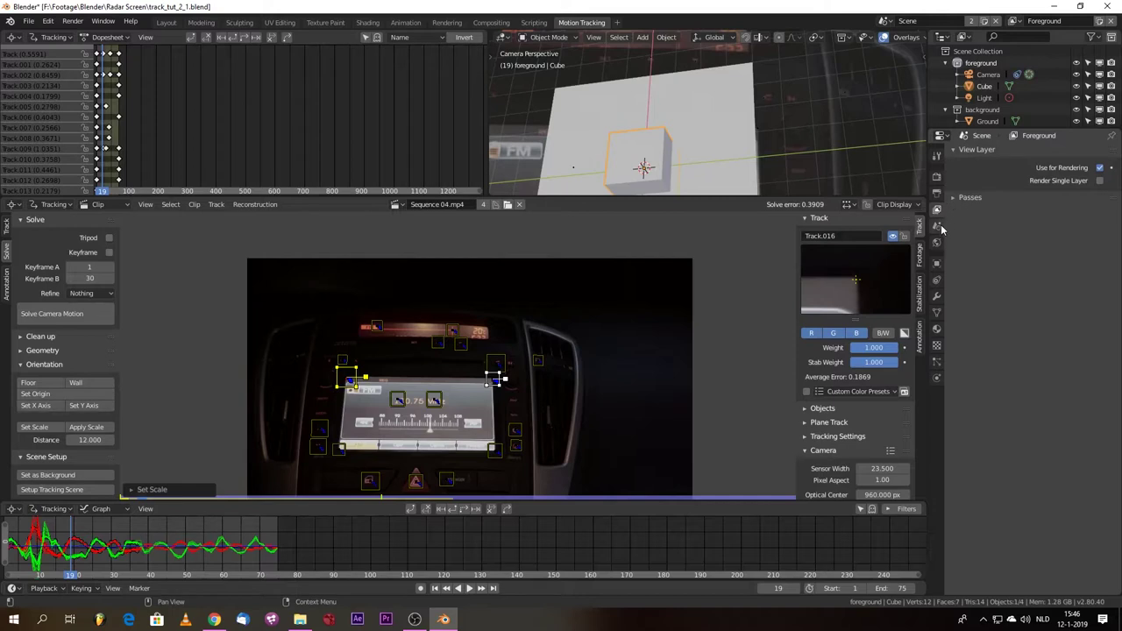
click(938, 227)
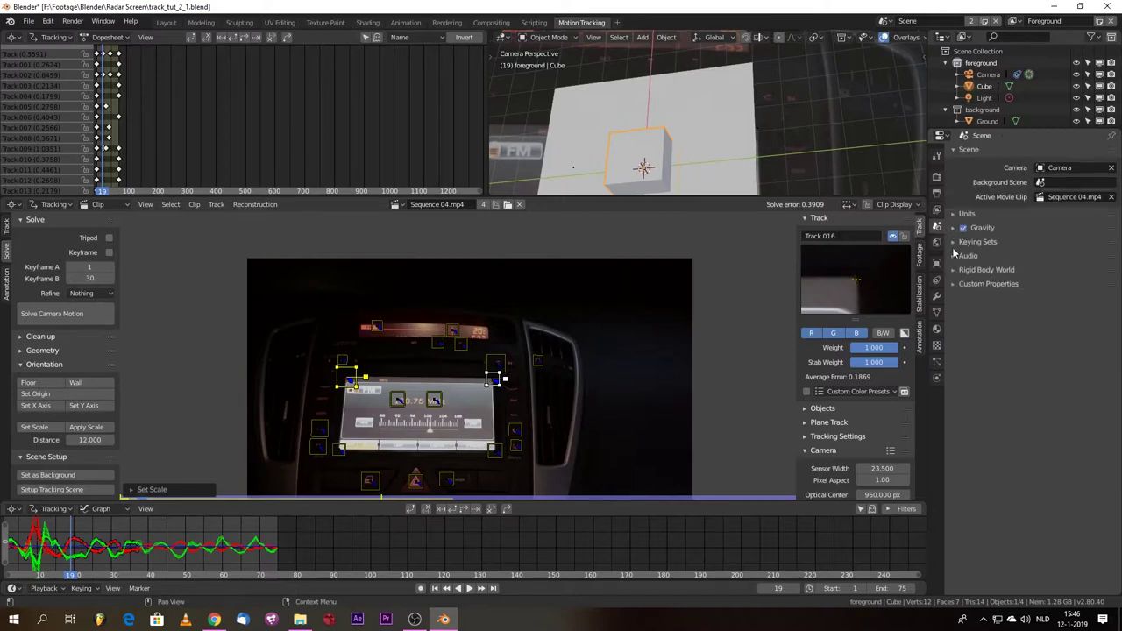
click(960, 215)
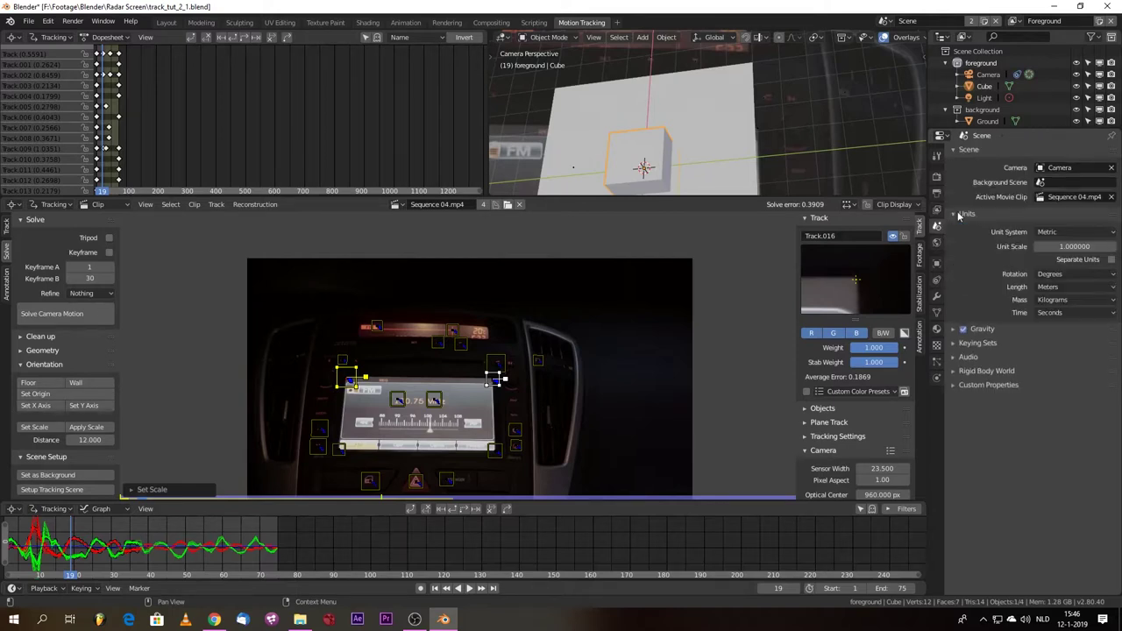
click(1052, 287)
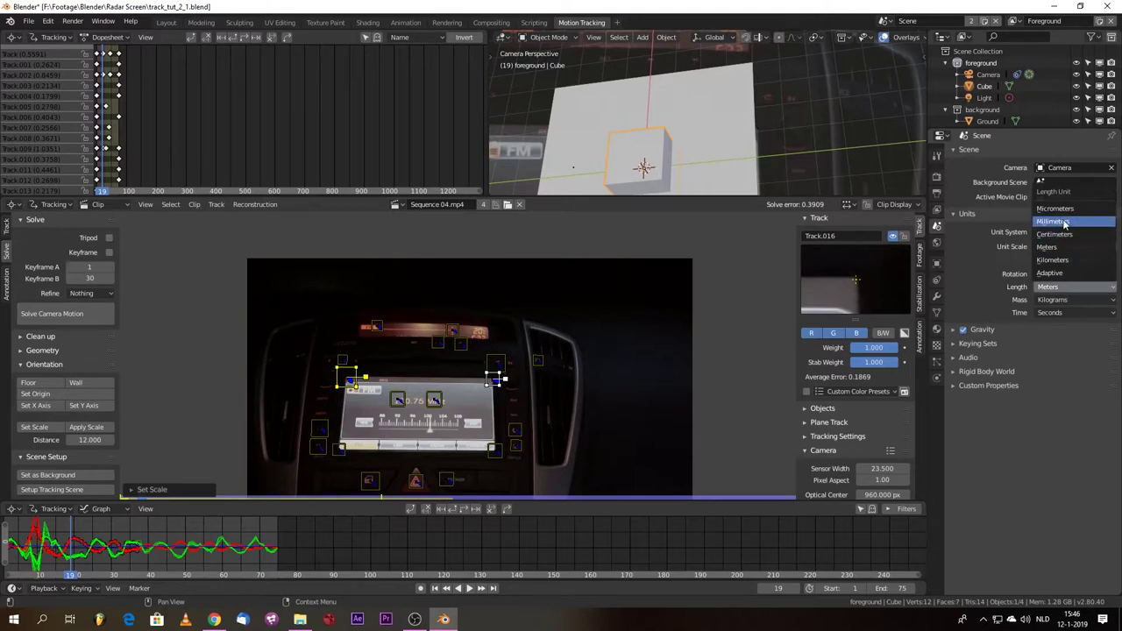
click(1055, 234)
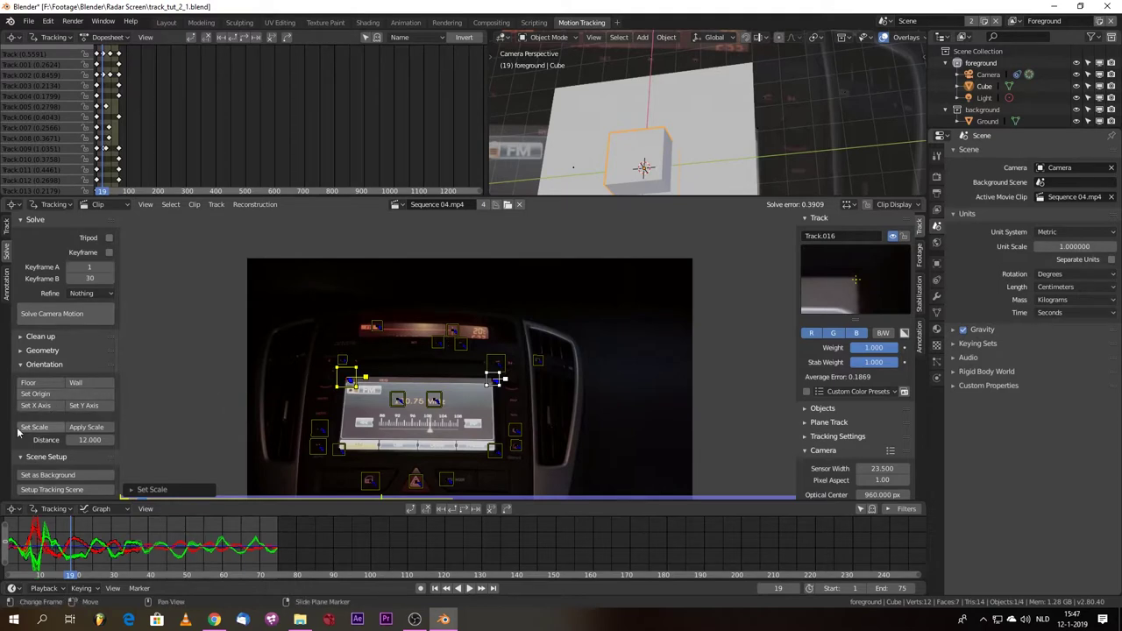
Step: Solve the camera motion again and set the floor from the lower-left, upper-left and upper-right screen-corner markers
click(36, 316)
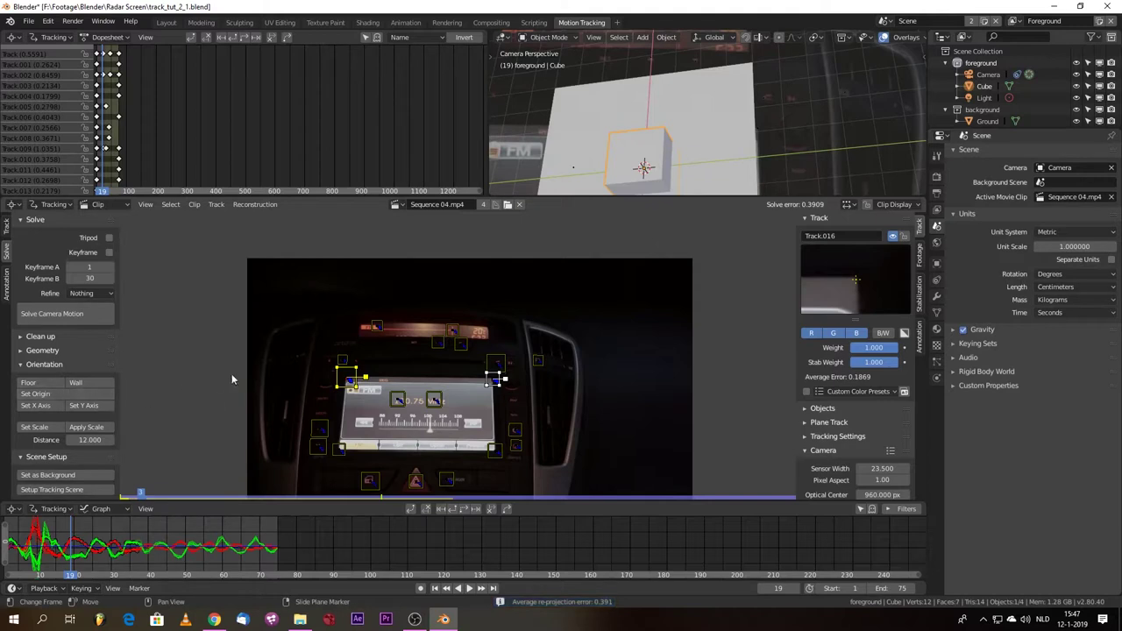
click(340, 449)
shift+click(493, 450)
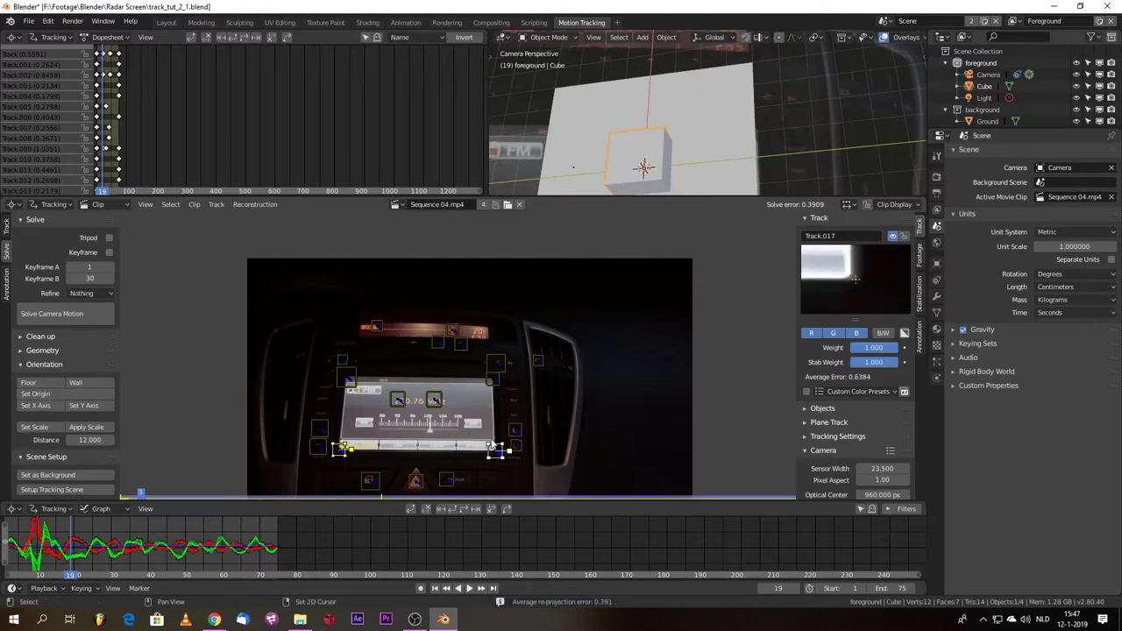
shift+click(493, 379)
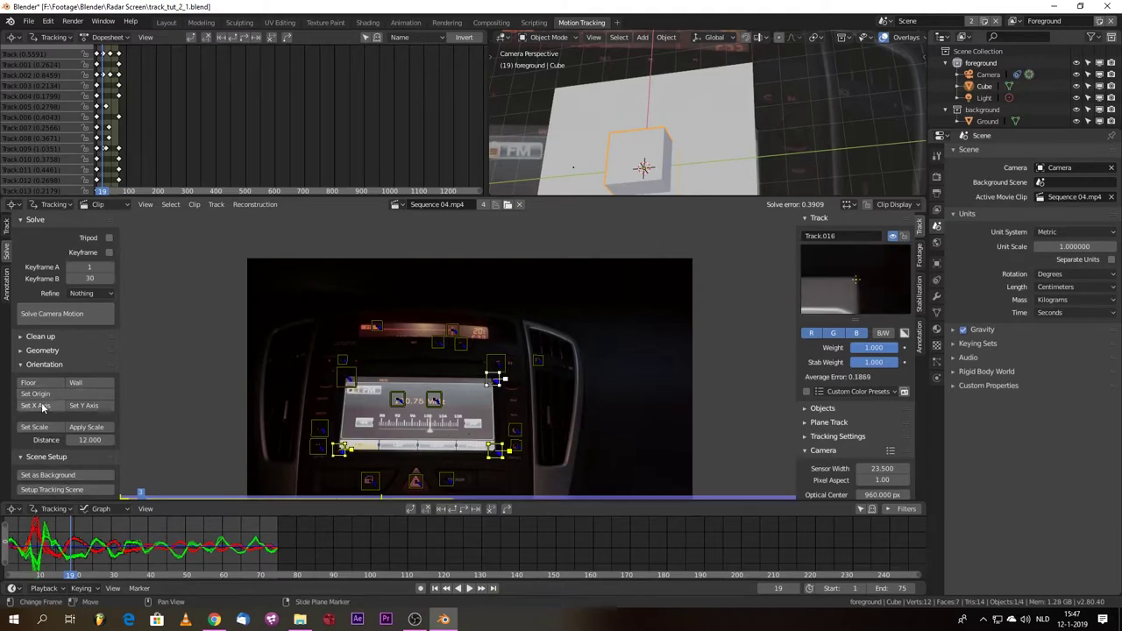
shift+click(340, 449)
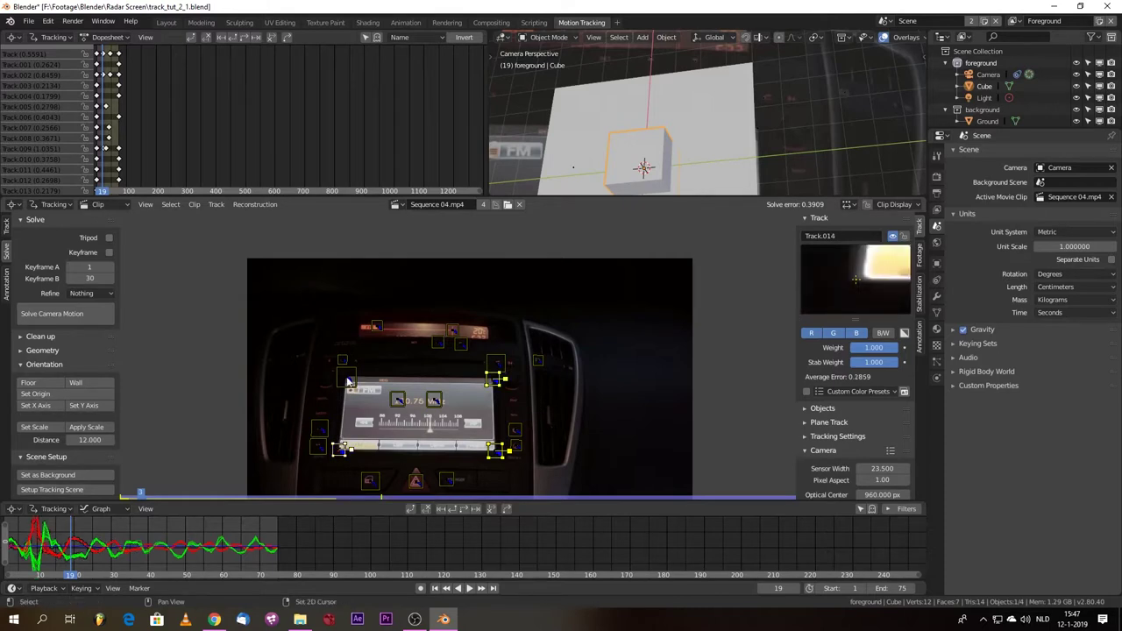
shift+click(350, 382)
click(438, 400)
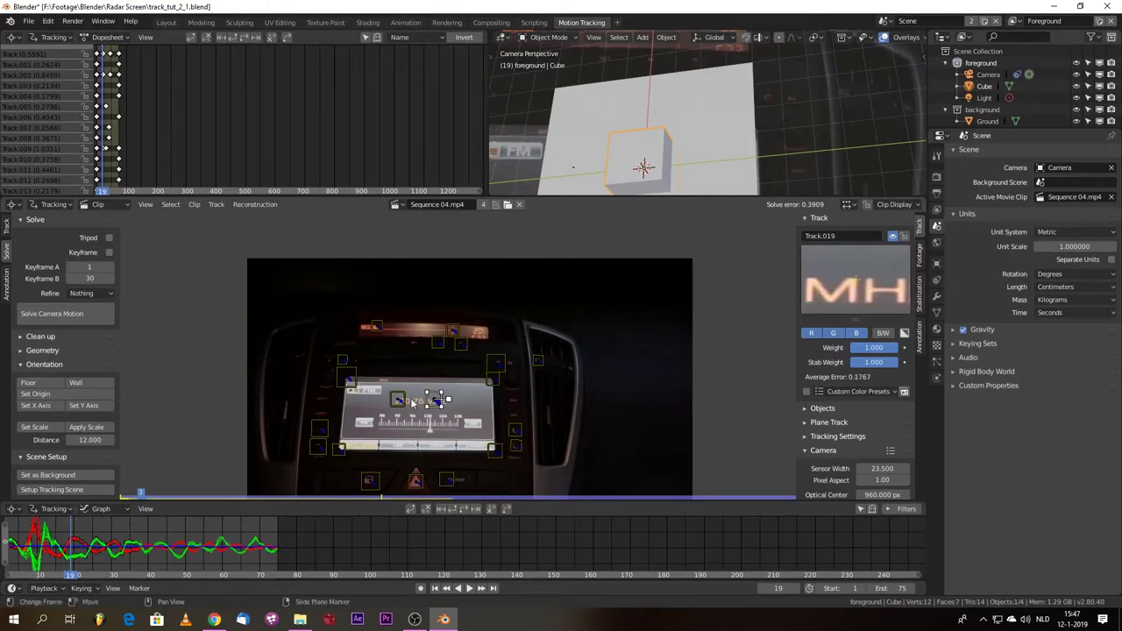
click(340, 449)
shift+click(350, 383)
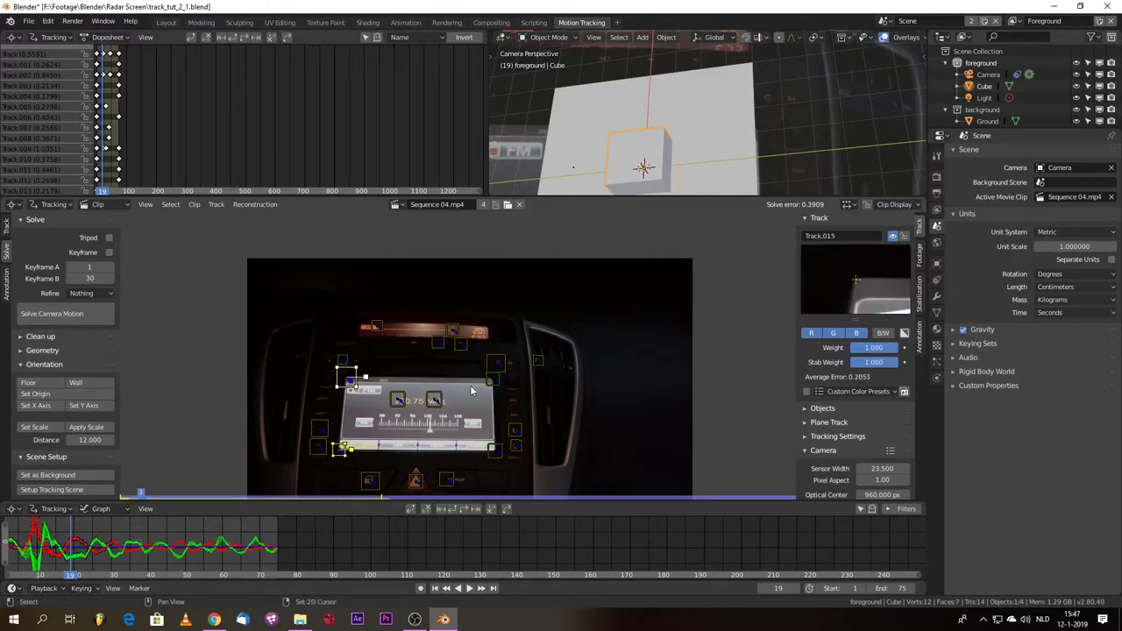
shift+click(493, 380)
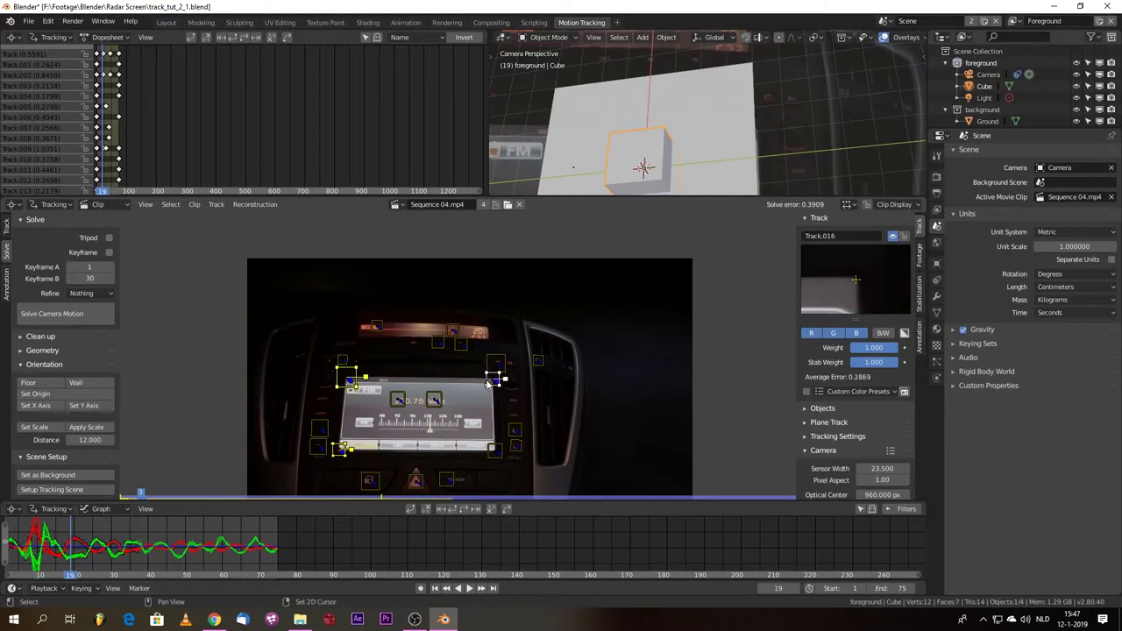
click(42, 381)
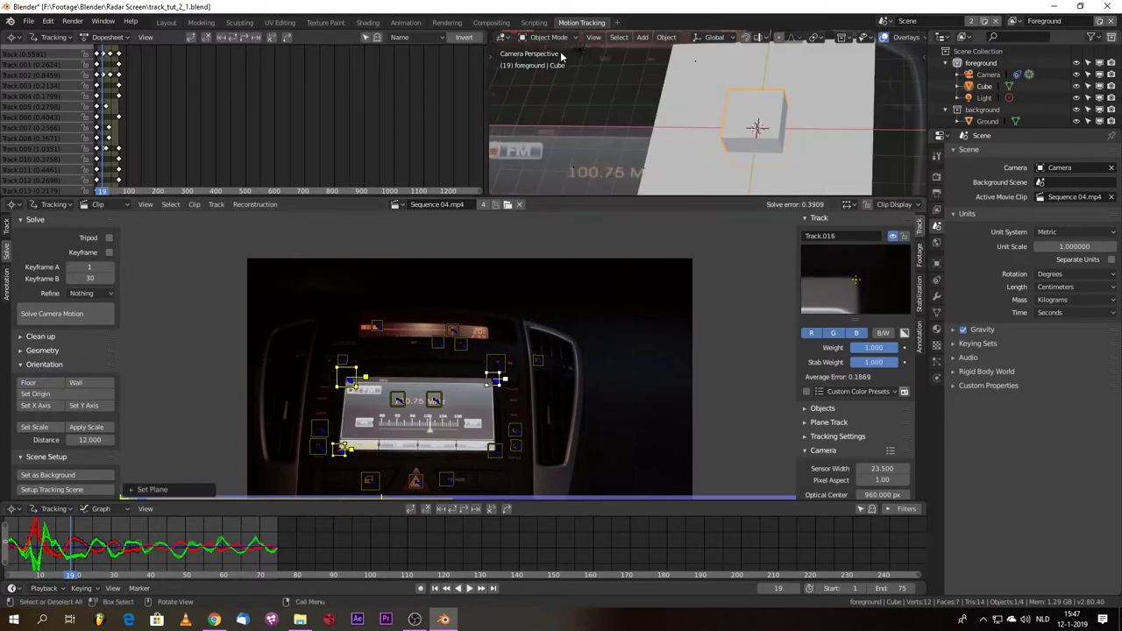
Step: Set the scene origin on the frequency's first-digit marker and the X axis through the MH letters' marker
scroll(553, 148, down, 2)
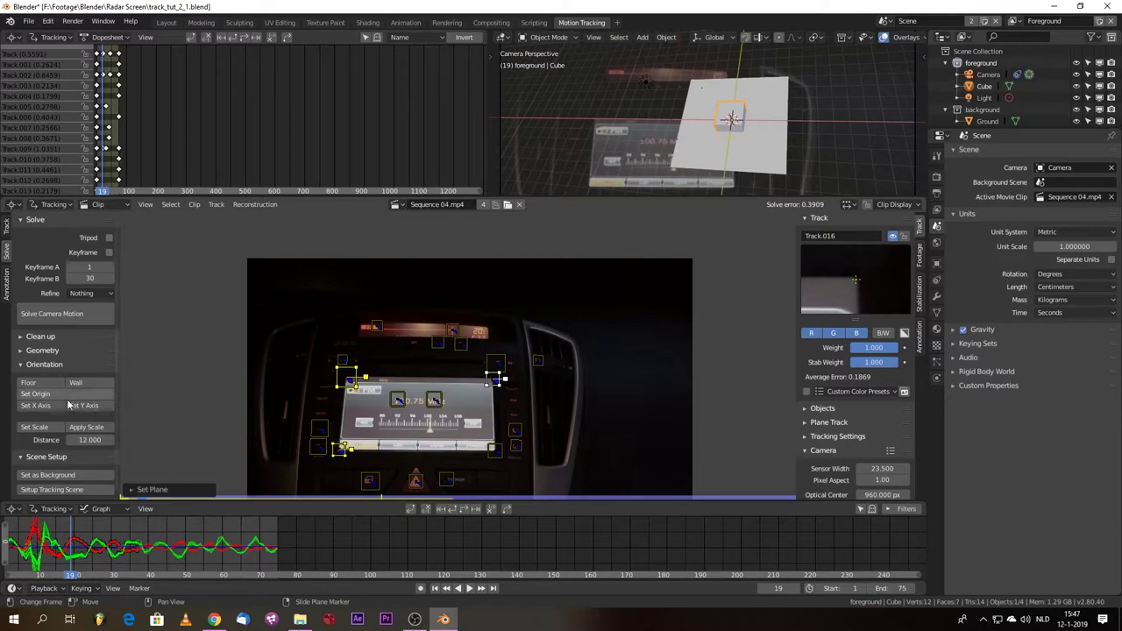
click(398, 400)
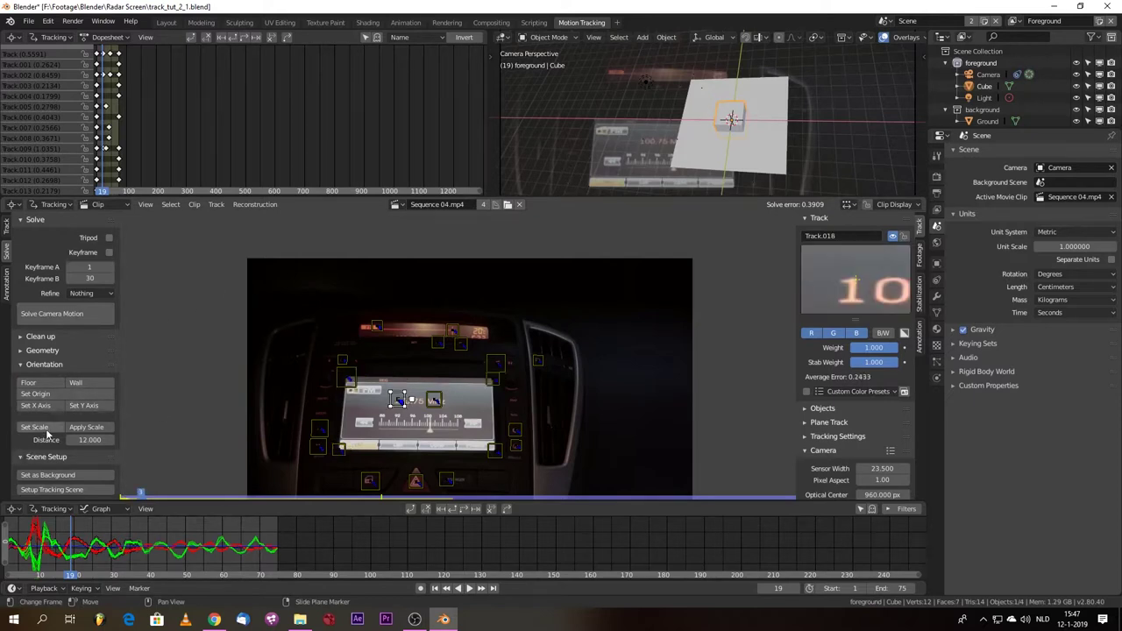
click(35, 405)
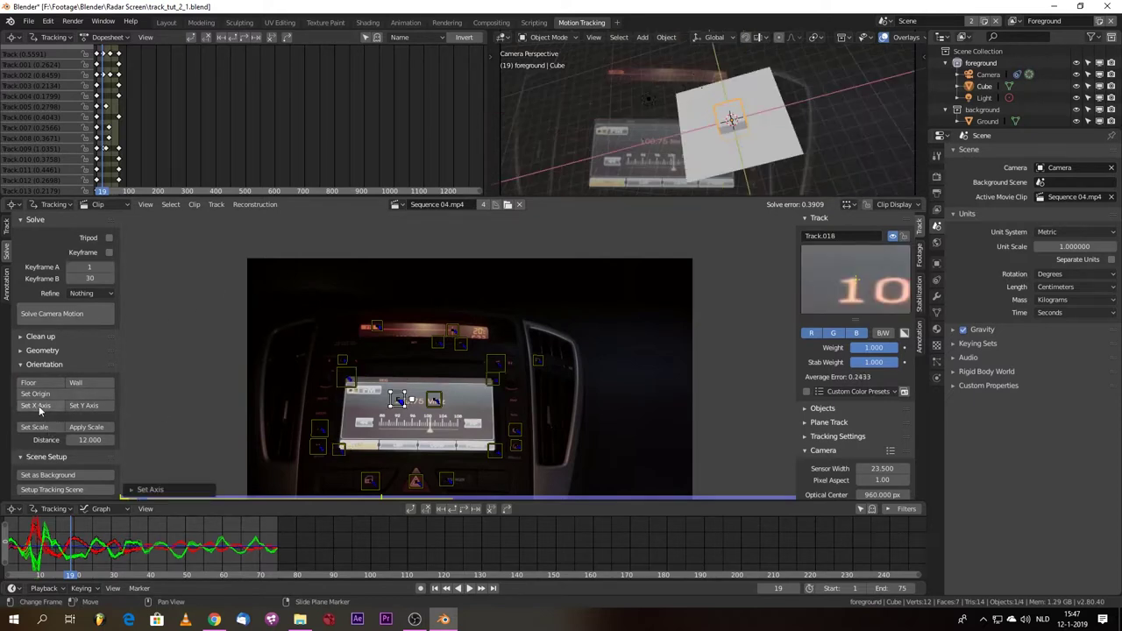
key(g)
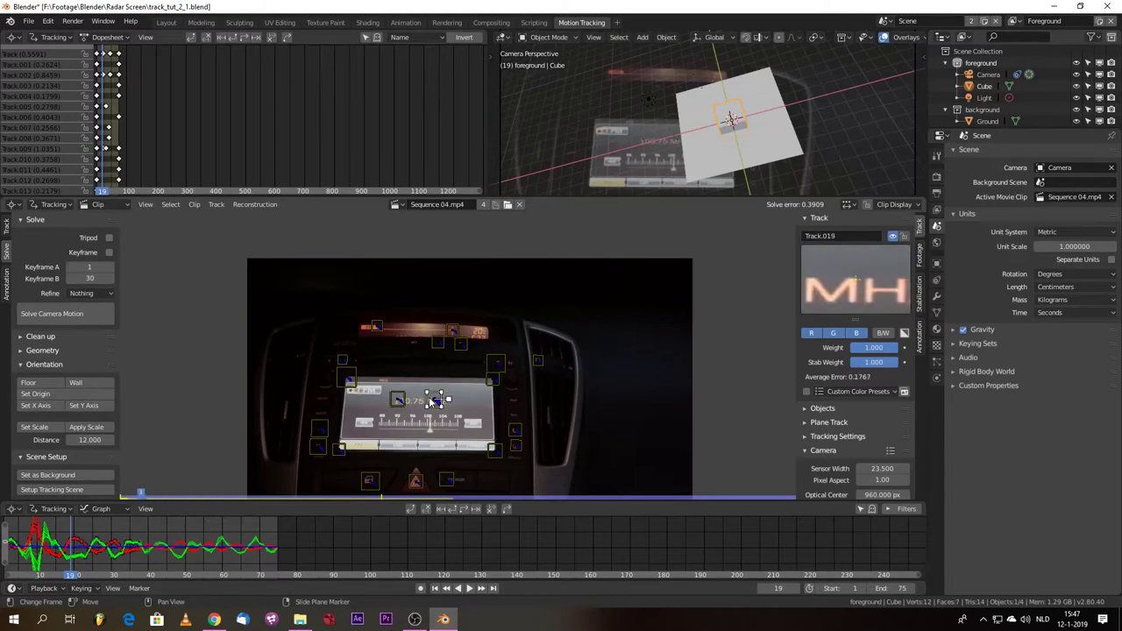
key(Escape)
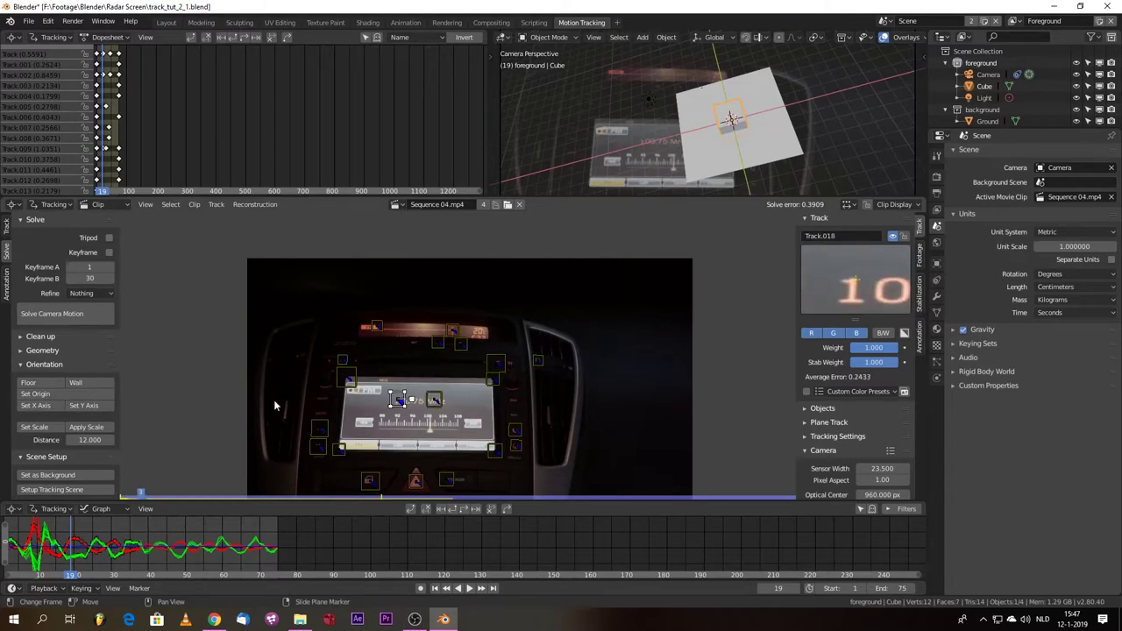
click(35, 394)
click(439, 401)
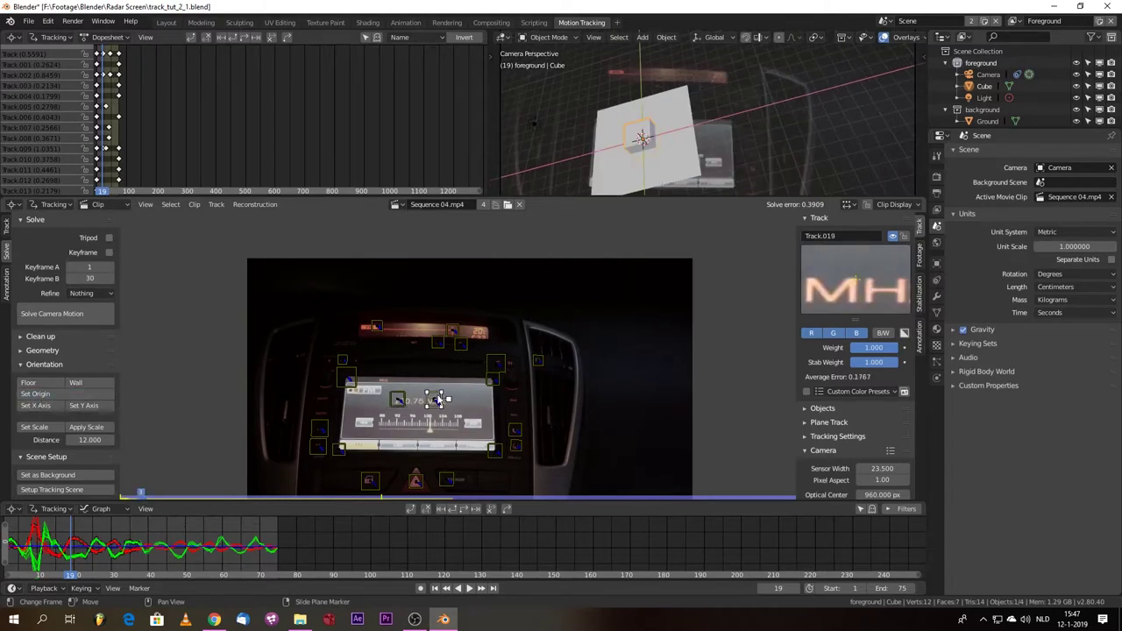
click(37, 407)
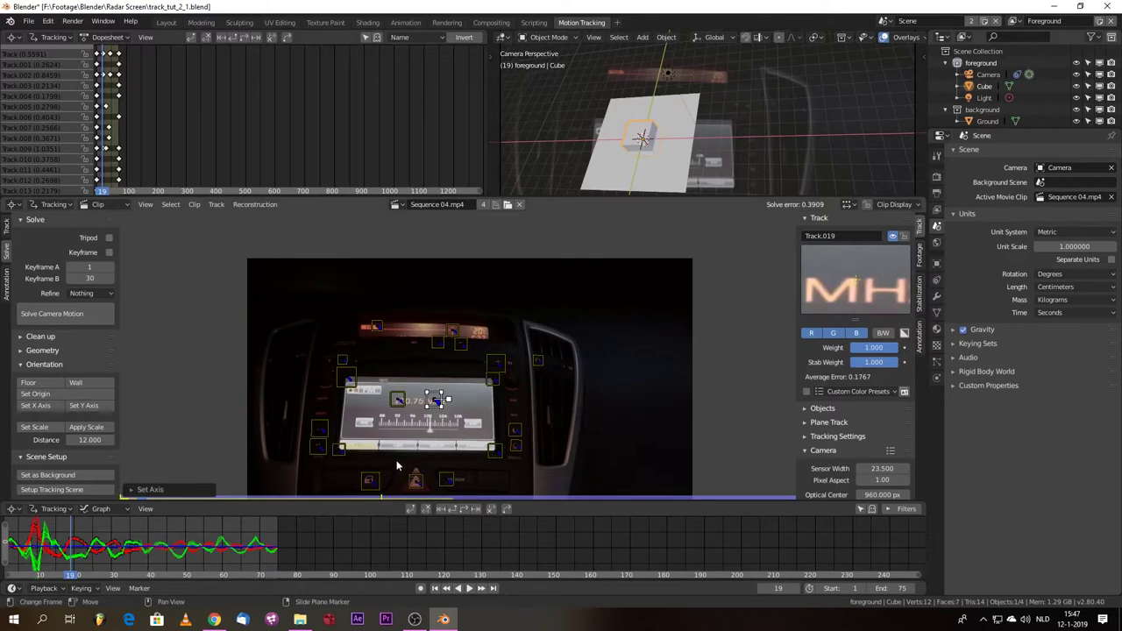
Step: Set the floor from three markers beside the radio screen: the lower-left, lower-right and upper-right button markers
click(322, 455)
shift+click(521, 450)
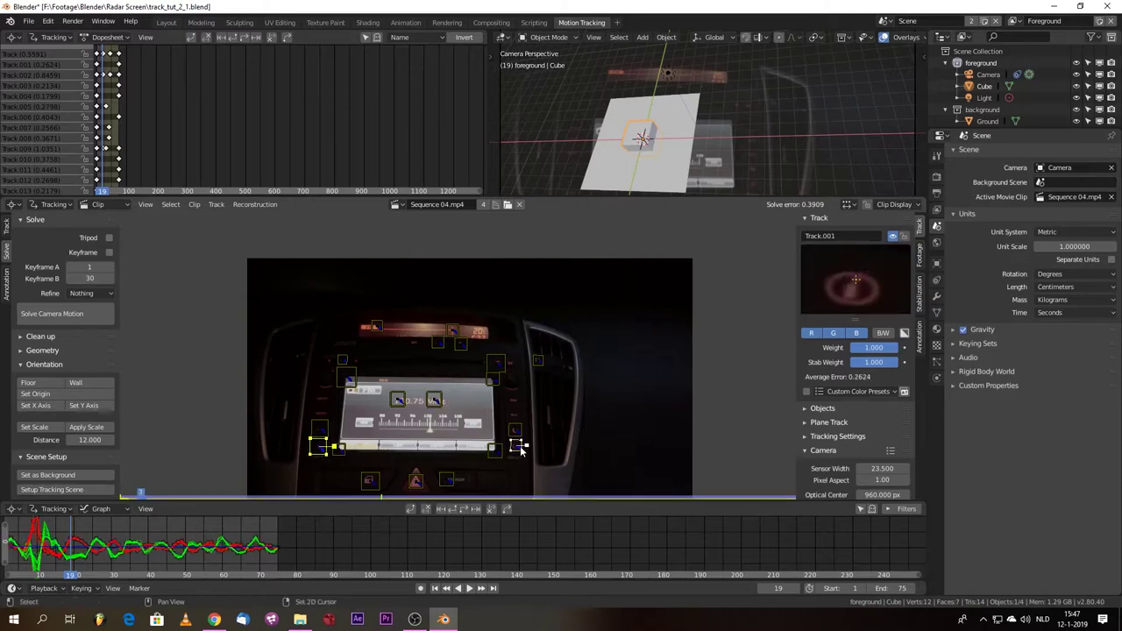
shift+click(497, 362)
click(29, 383)
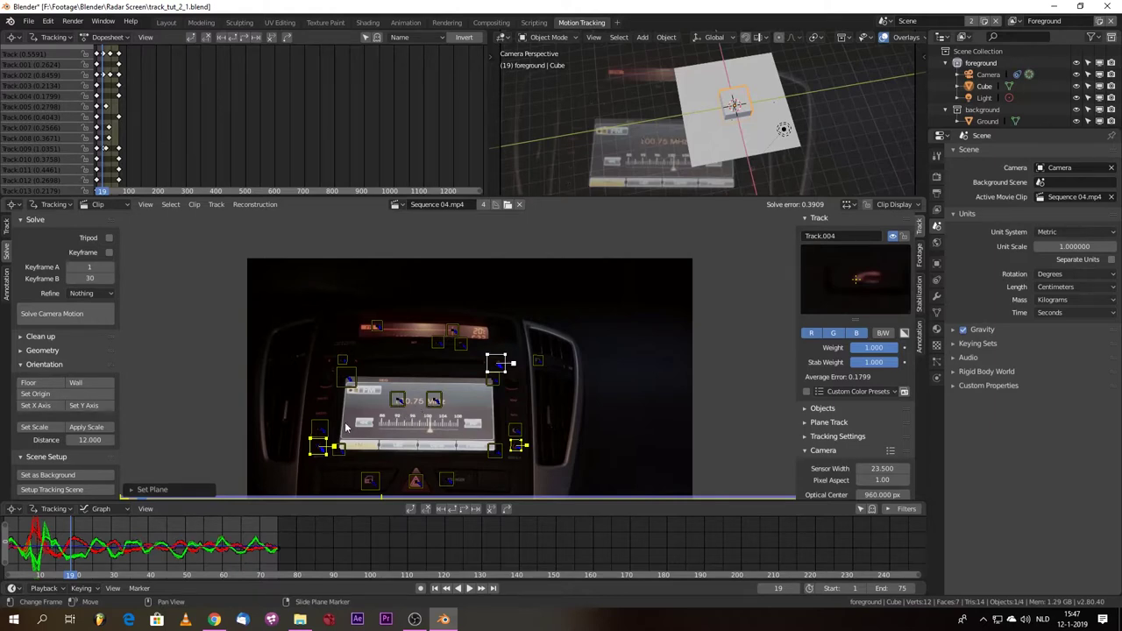
Step: Set the scene origin on the lowest button marker to the left of the radio screen
shift+click(320, 448)
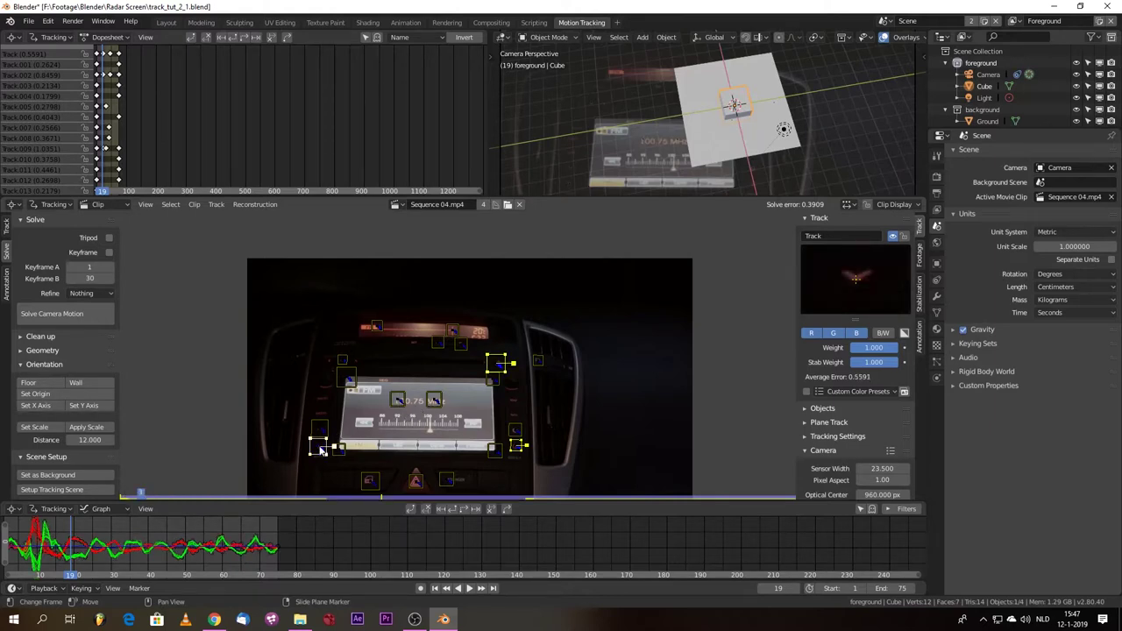
click(319, 448)
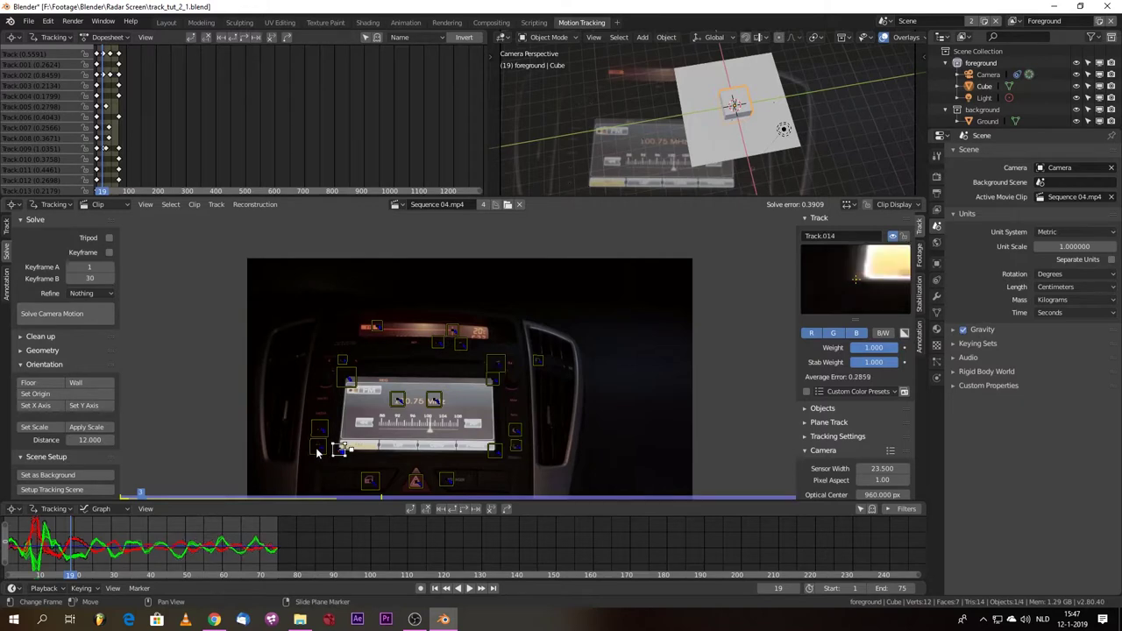
click(35, 393)
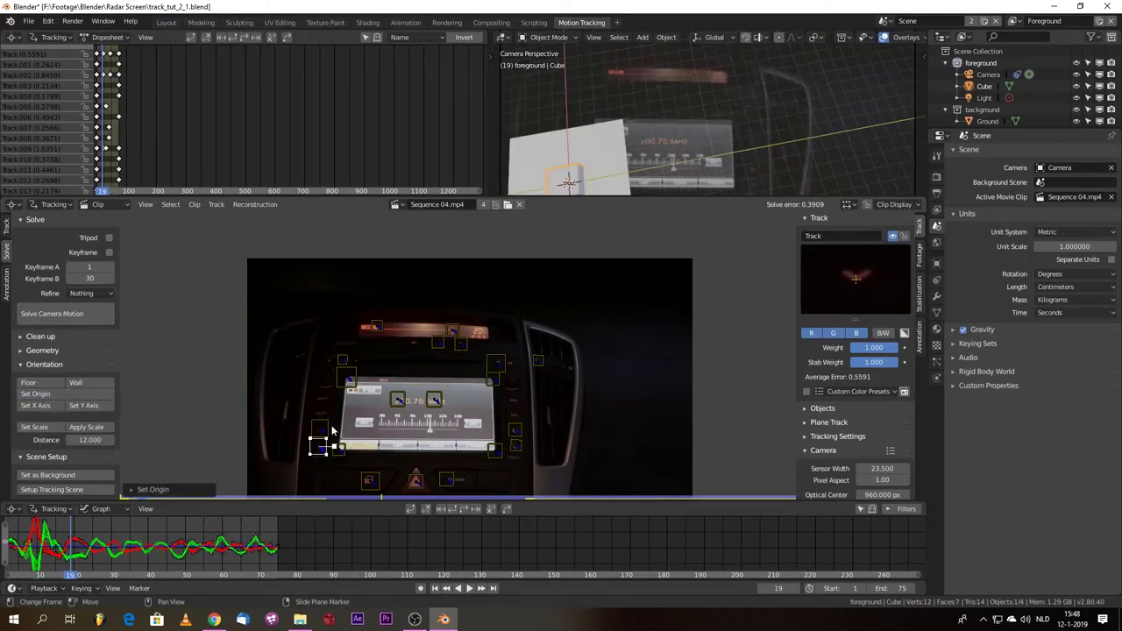
Step: Set the Y axis with the button marker just above the origin and the X axis with the lower-right button marker
click(323, 432)
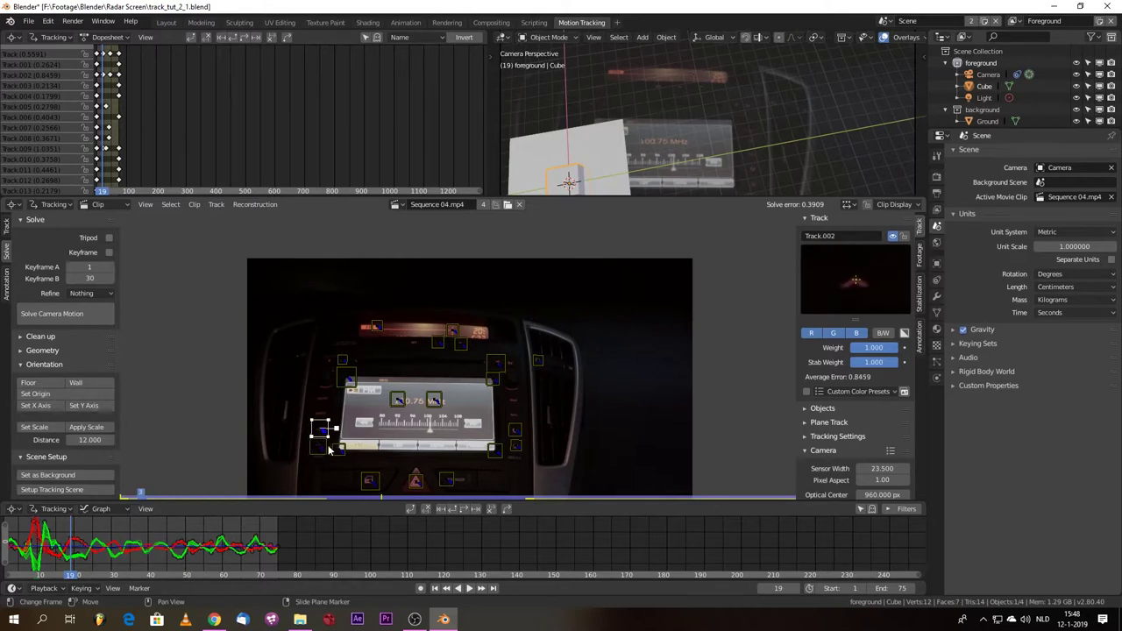
click(85, 408)
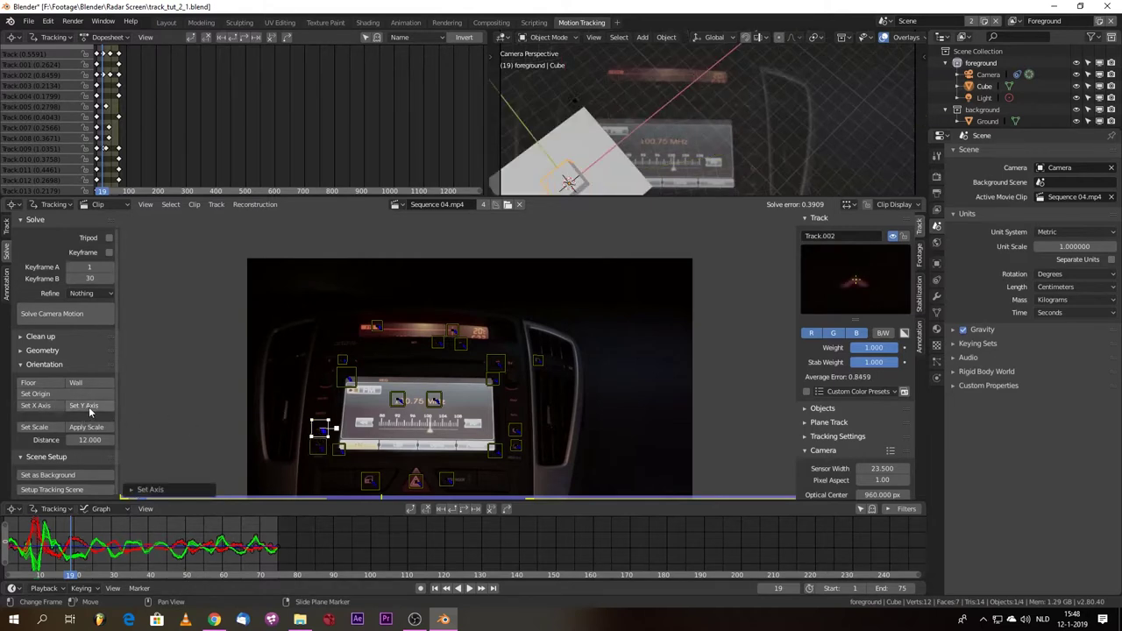
click(514, 447)
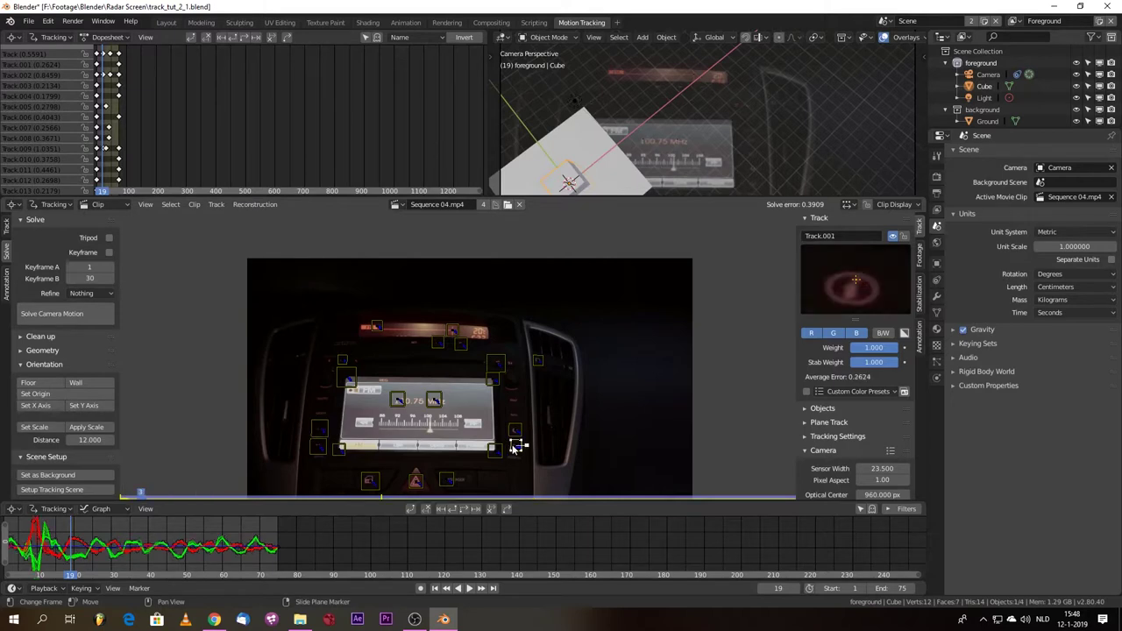
click(47, 405)
Step: Check the new orientation against the footage in the camera view and select the ground plane
middle_drag(606, 136, 619, 138)
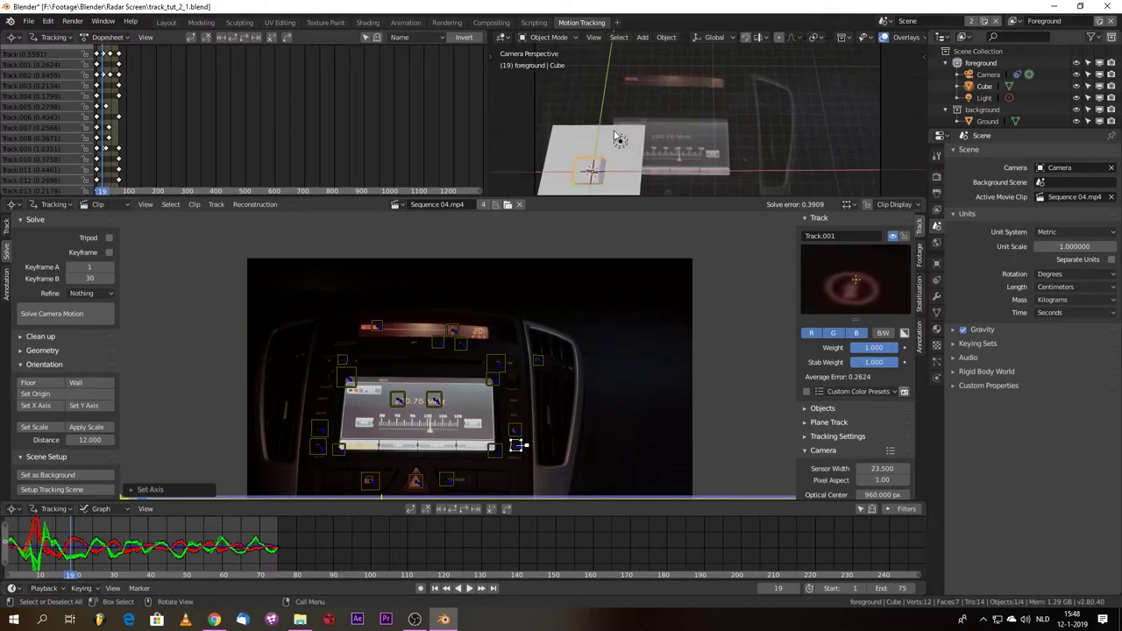
mouse_move(619, 138)
middle_down()
mouse_move(585, 149)
mouse_move(615, 135)
middle_up()
scroll(604, 144, up, 4)
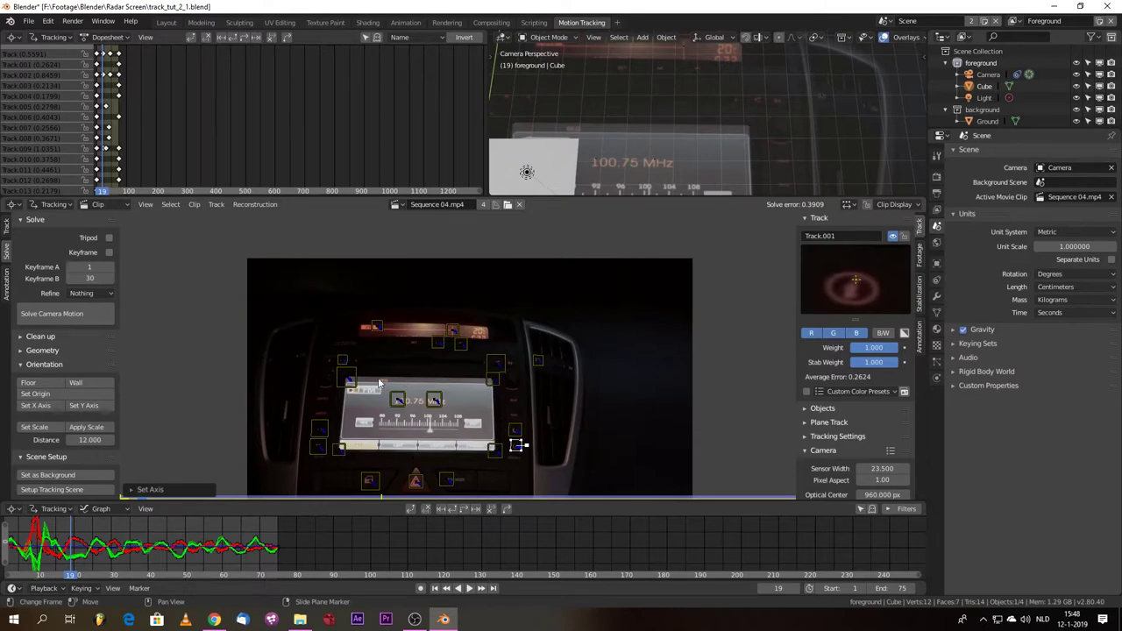
scroll(590, 177, down, 5)
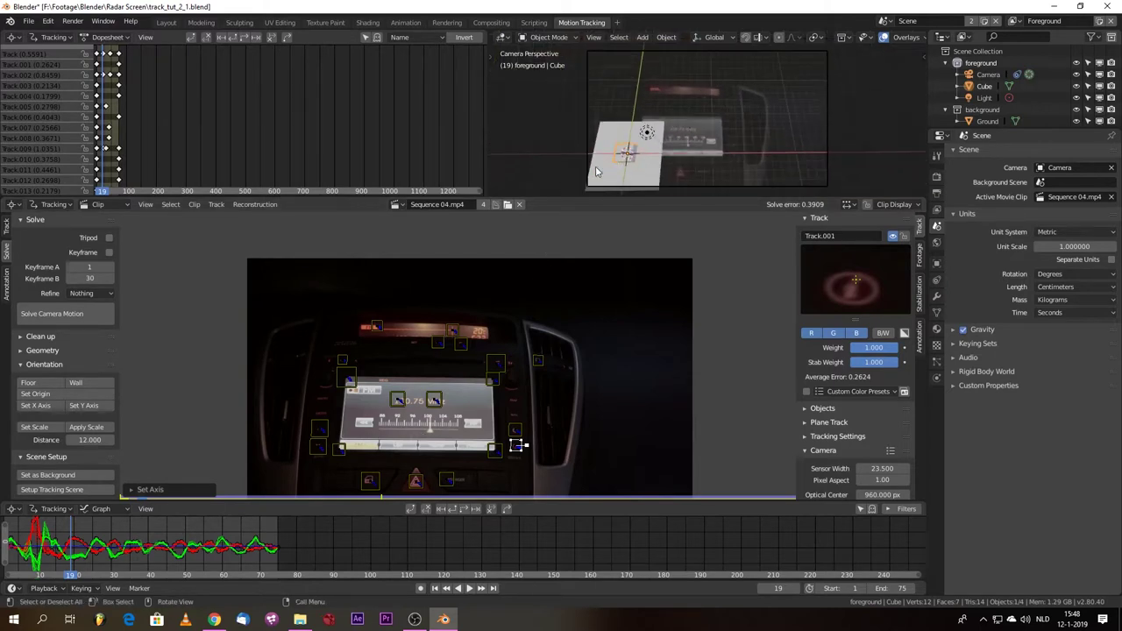
scroll(595, 171, up, 2)
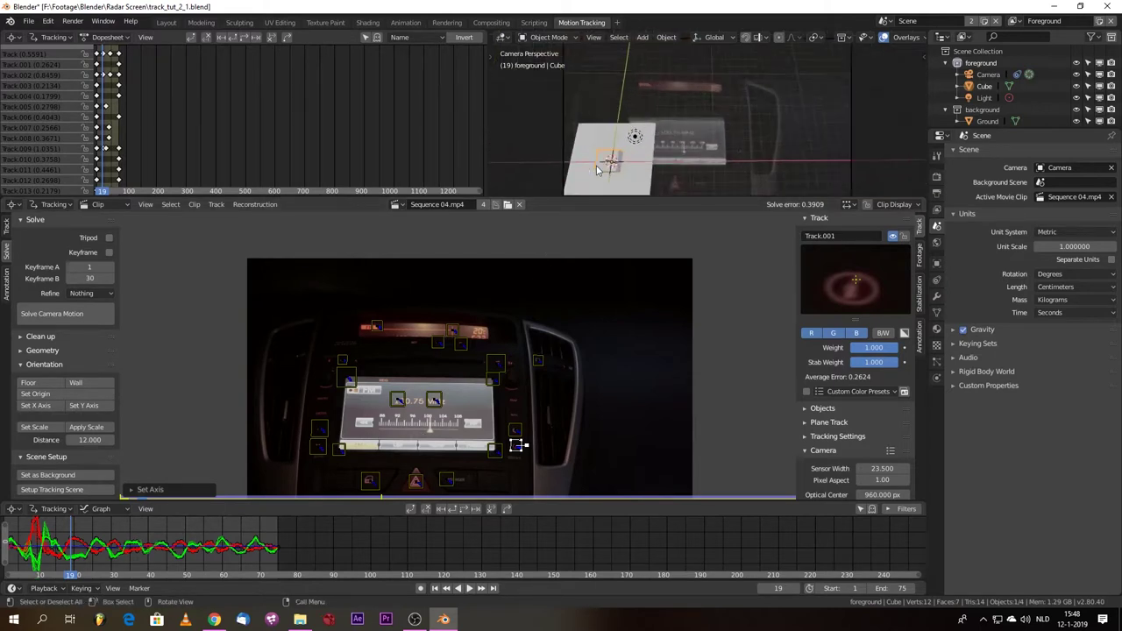
click(640, 165)
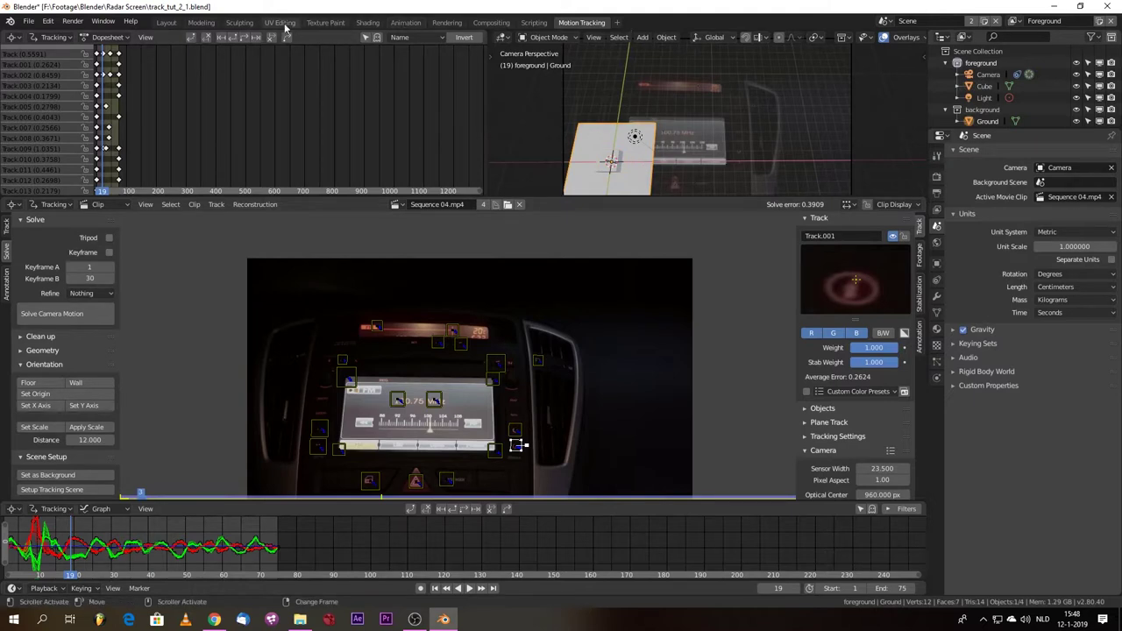
Step: Switch to the Modeling workspace and play the footage to frame 49 to check the scene alignment in the camera view
click(204, 25)
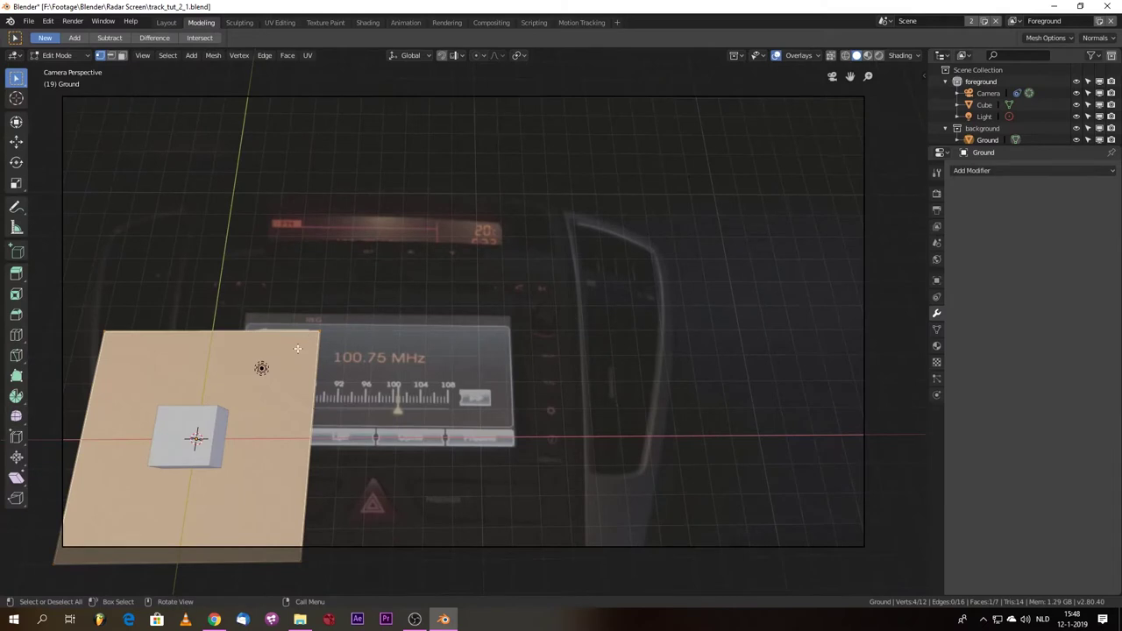
key(space)
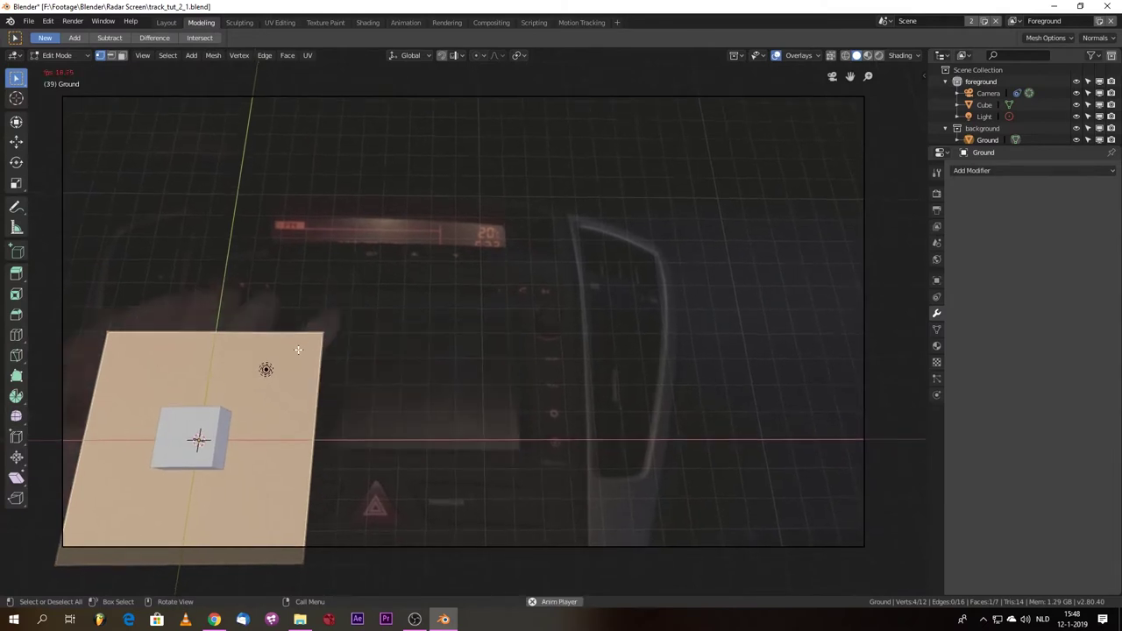
key(space)
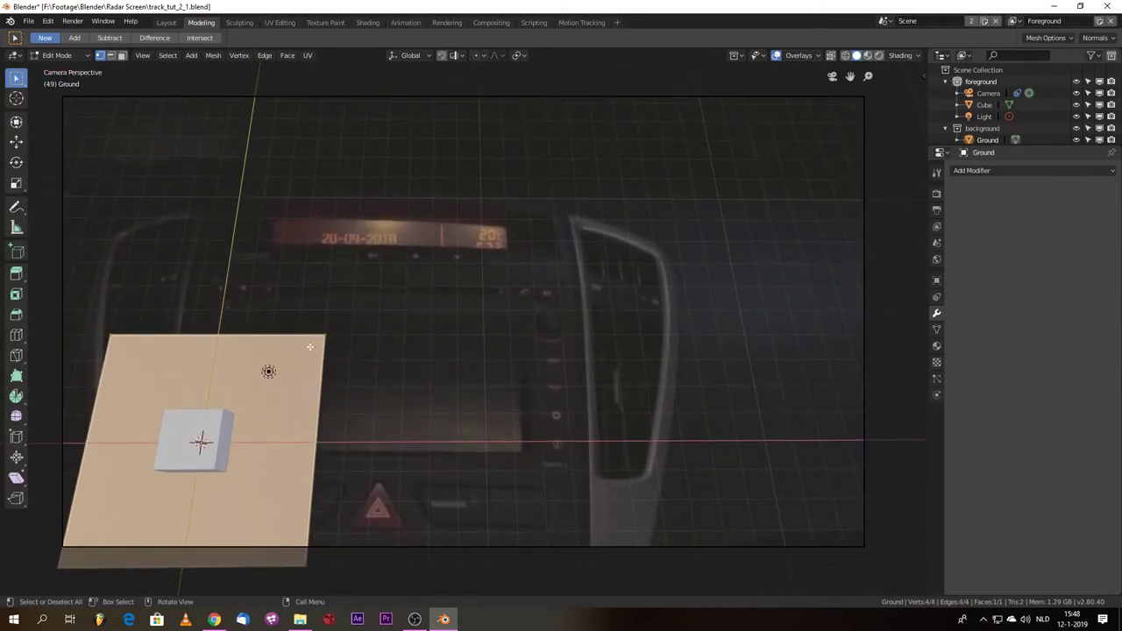
click(218, 432)
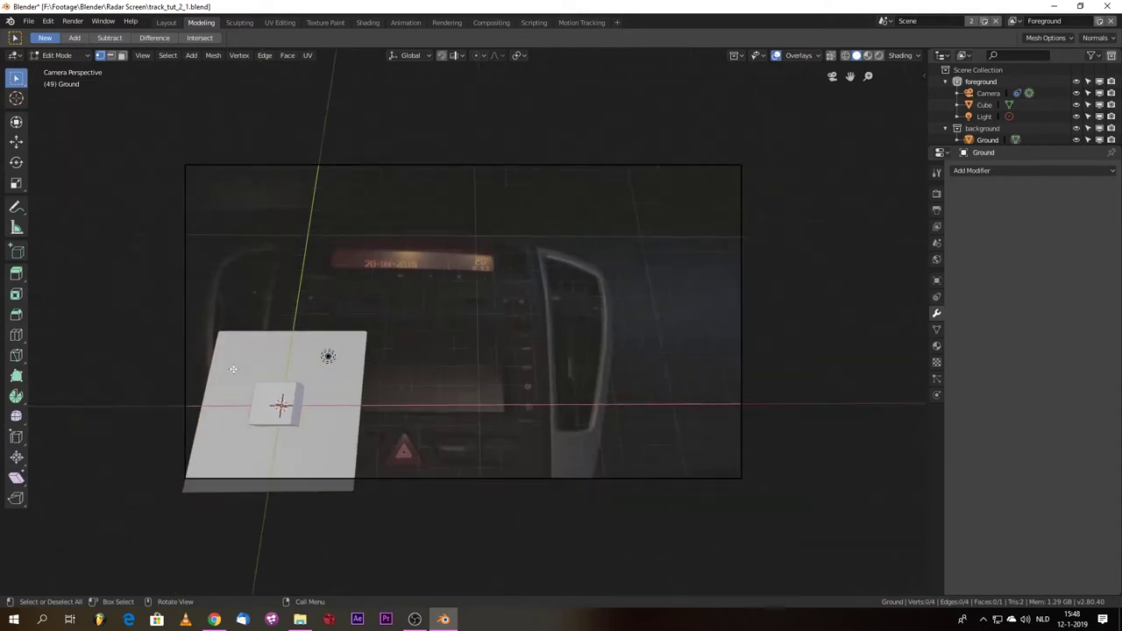
scroll(287, 406, down, 1)
right_click(273, 360)
key(Escape)
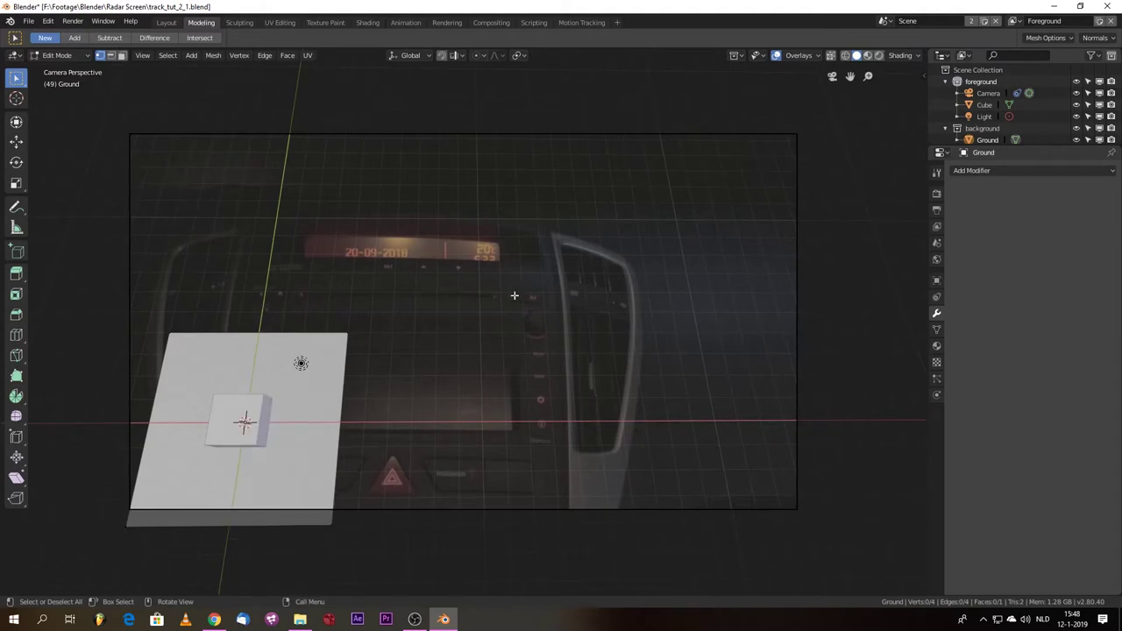
Step: Return to Object Mode and delete the ground plane and the default cube
key(Tab)
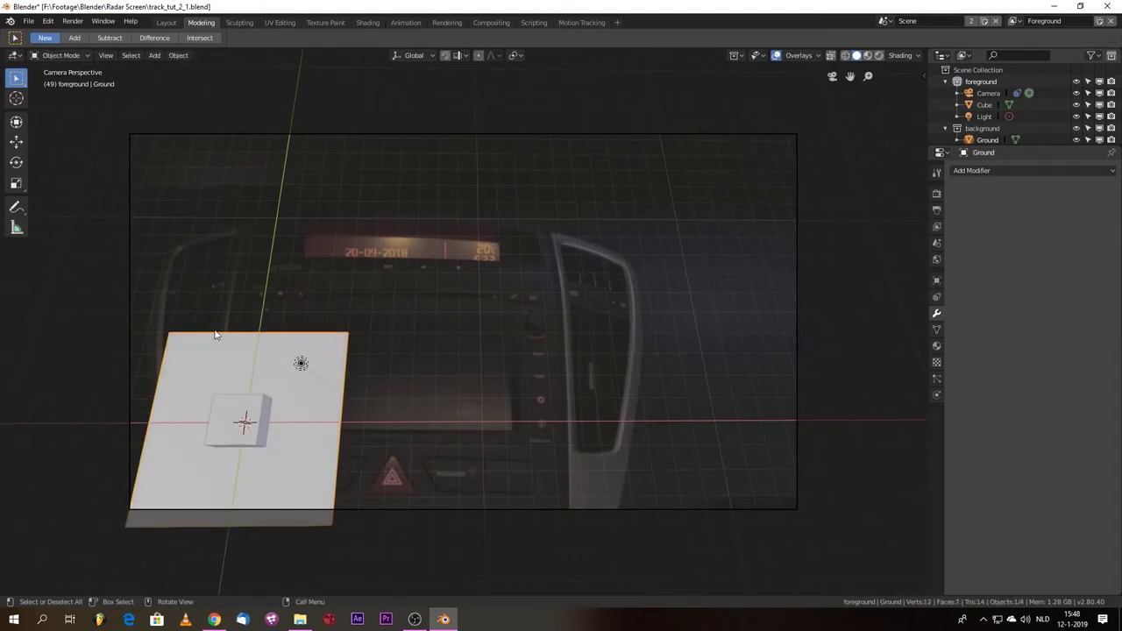
key(x)
click(235, 343)
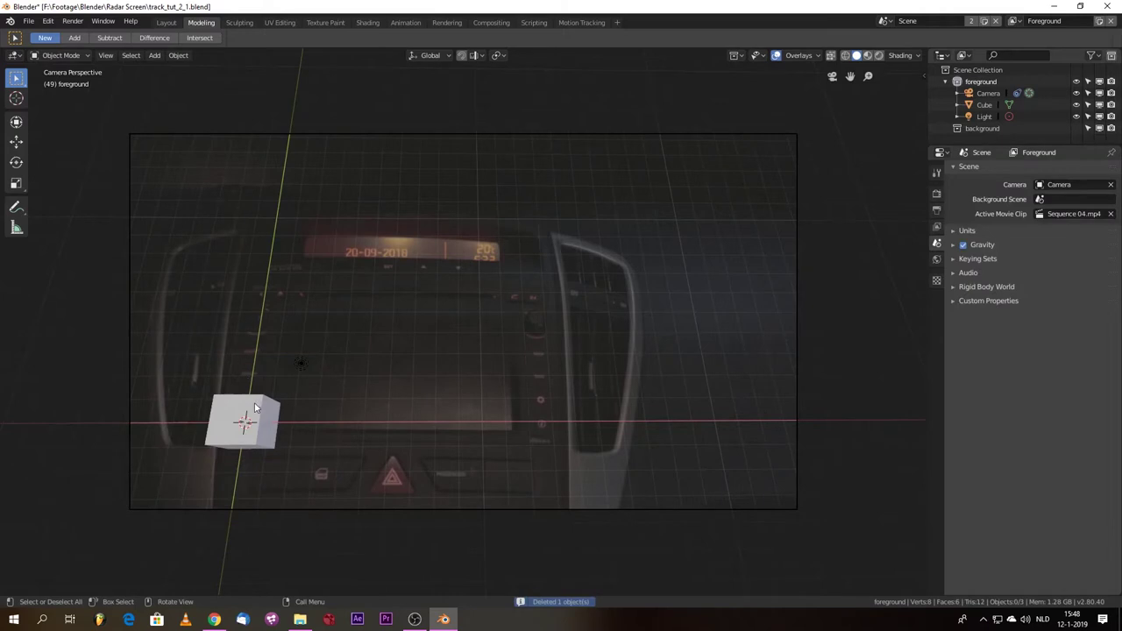
click(258, 412)
key(x)
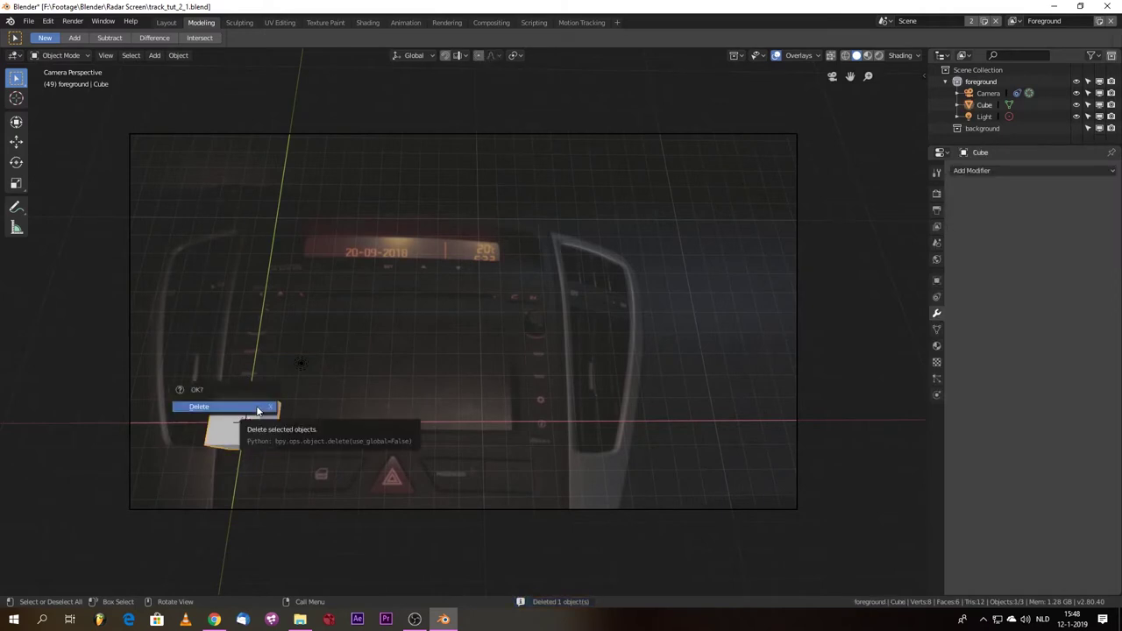
click(256, 407)
Step: Add a mesh plane at the scene origin
key(shift+a)
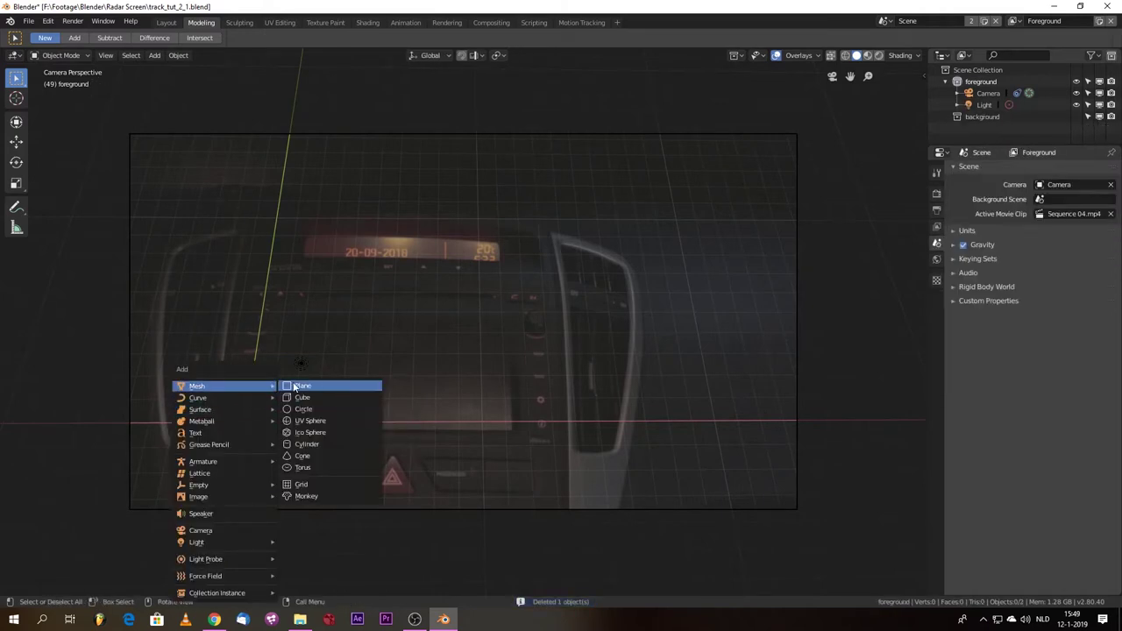
click(297, 386)
scroll(263, 399, up, 2)
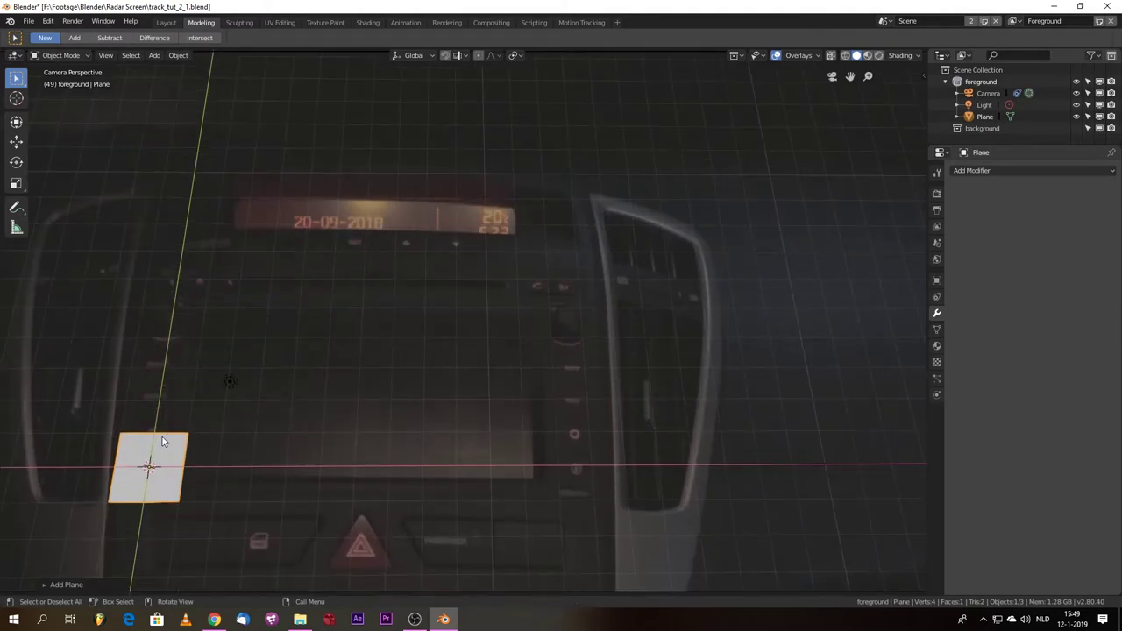
Step: In Edit Mode, move the plane's upper-right vertex along X and Y to the upper-right corner of the radio screen
key(Tab)
click(206, 441)
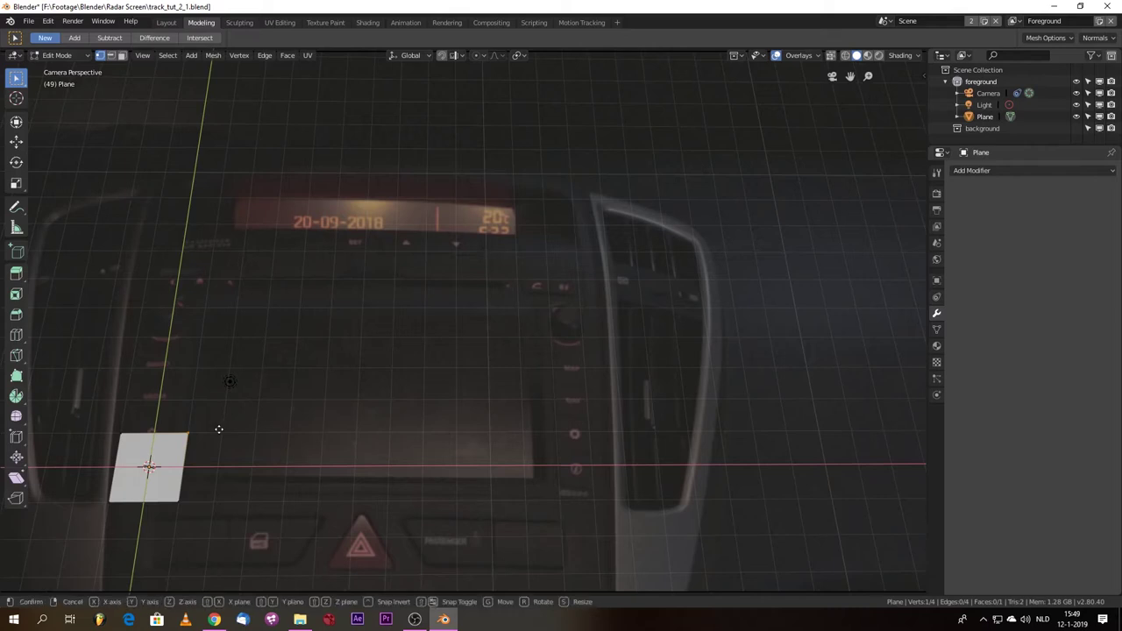
key(g)
key(x)
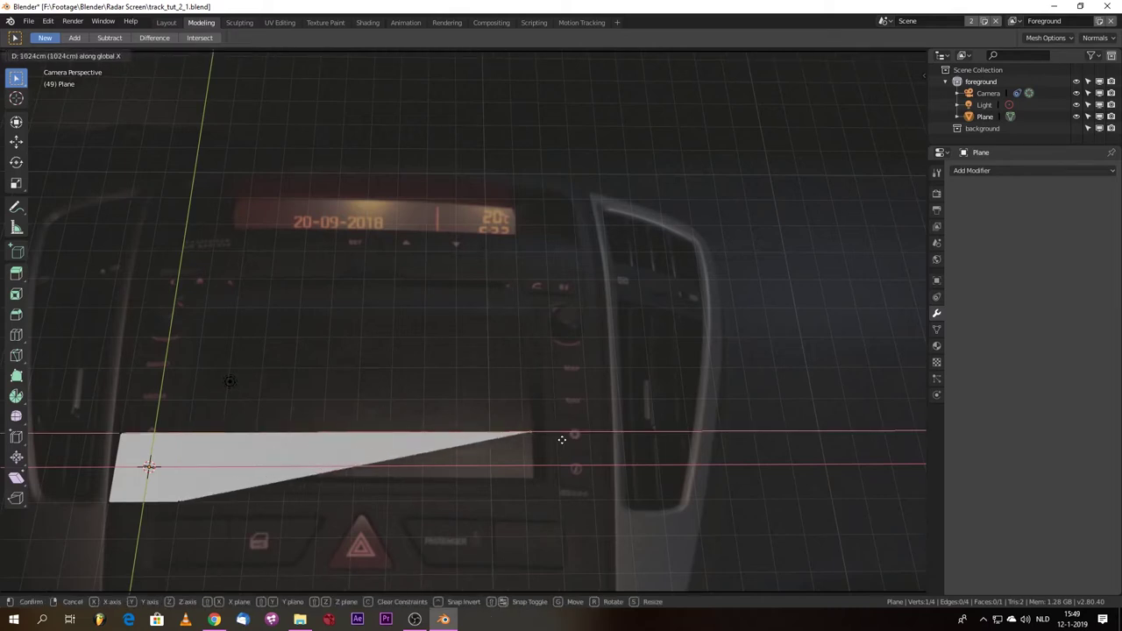
click(566, 438)
key(g)
key(y)
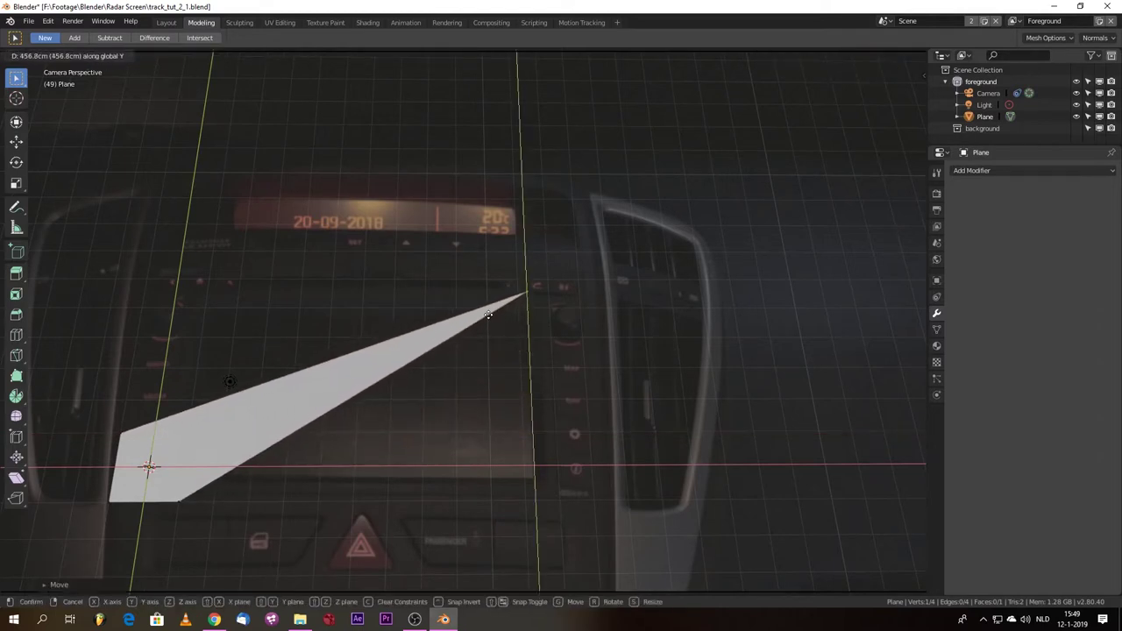
click(488, 314)
Step: Move the plane's upper-left vertex along X and Y to the upper-left corner of the radio screen
drag(96, 419, 164, 466)
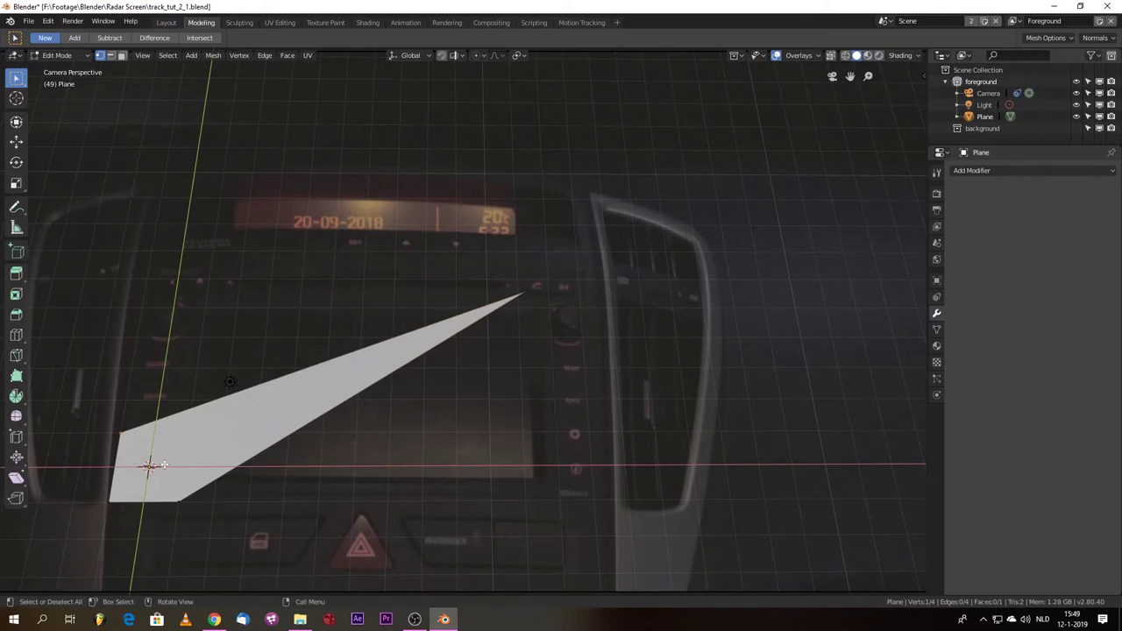
key(g)
key(x)
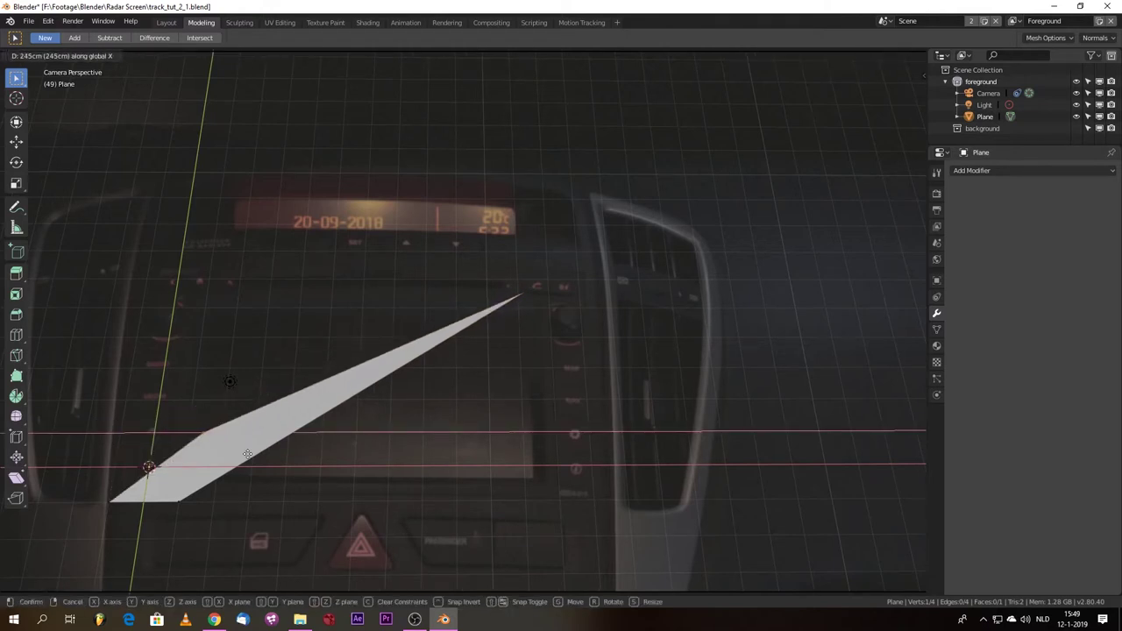
click(248, 454)
key(g)
key(y)
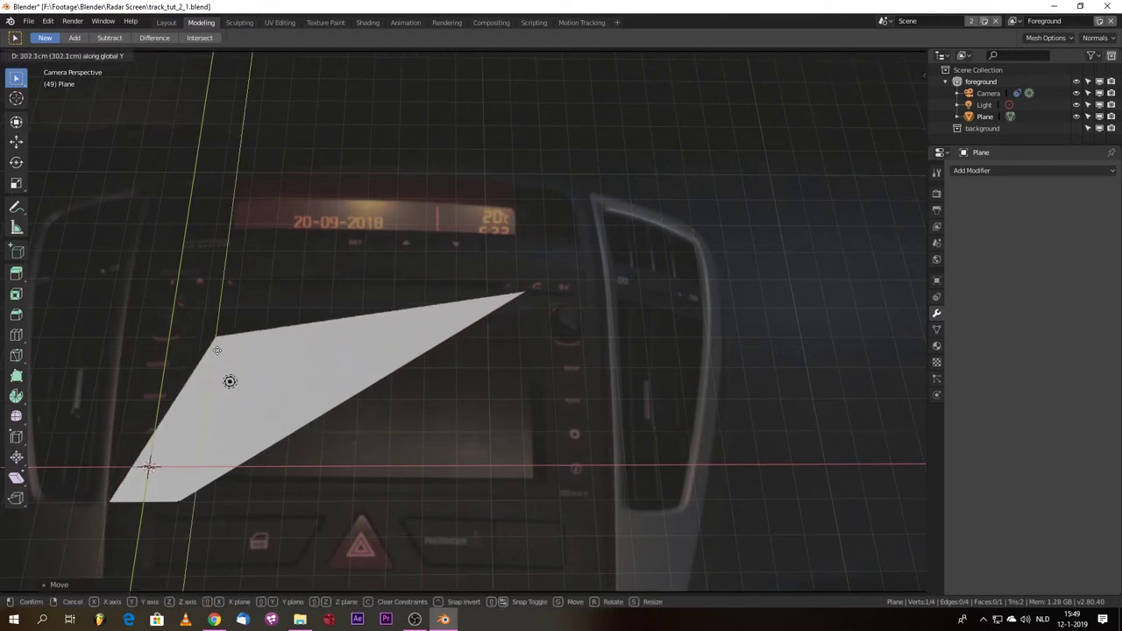
click(217, 304)
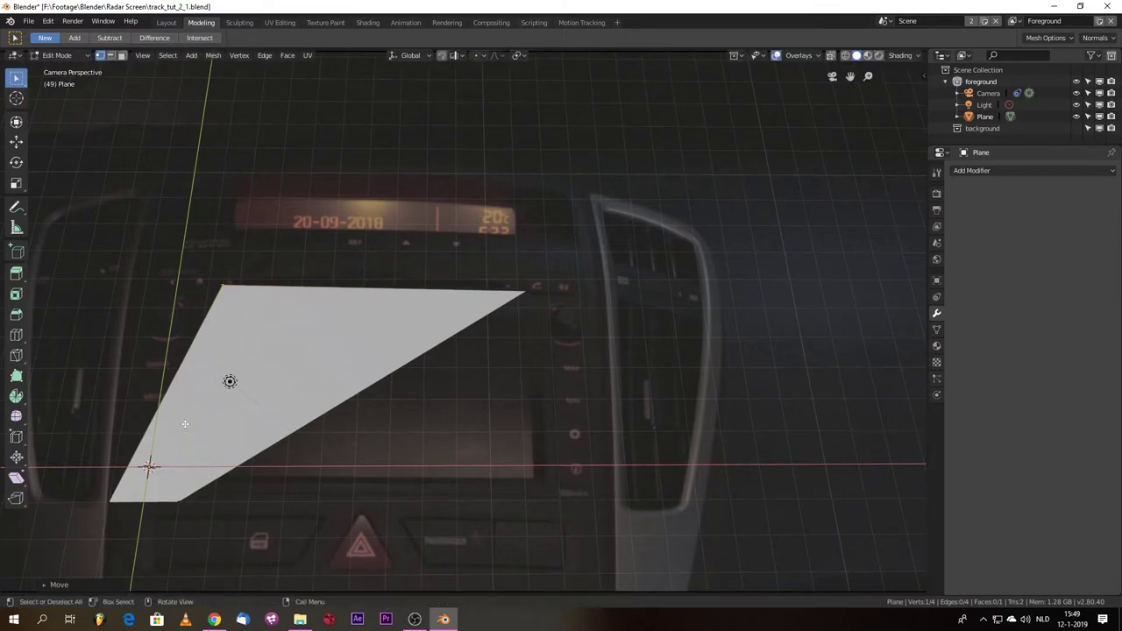
Step: Move the plane's lower-right vertex along X and Y to the lower-right corner of the radio screen
key(g)
key(x)
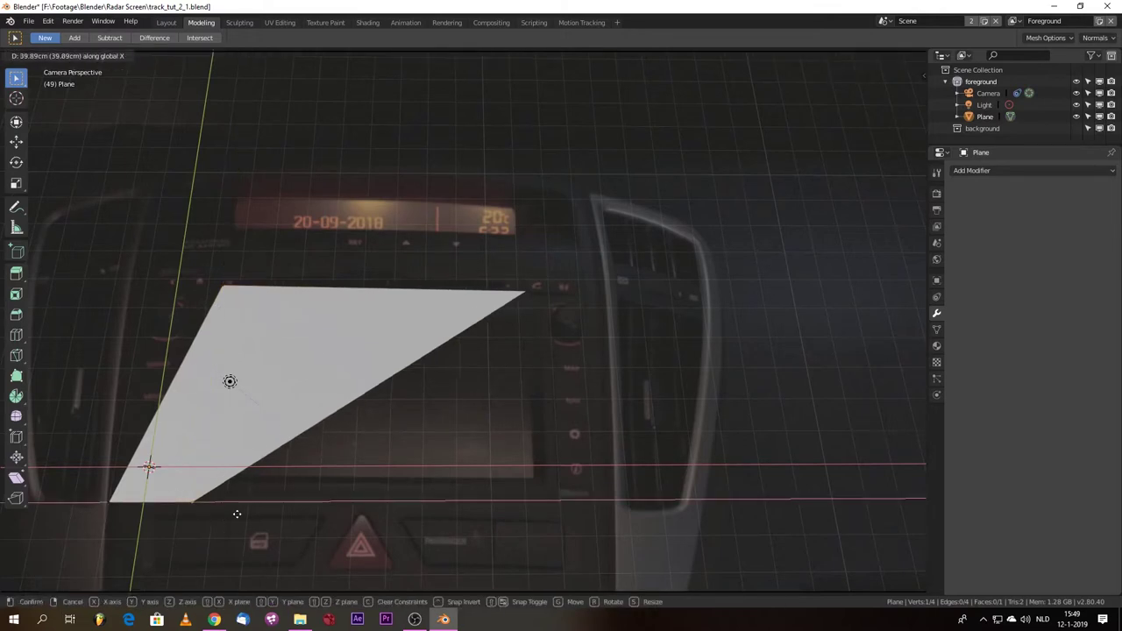
click(570, 499)
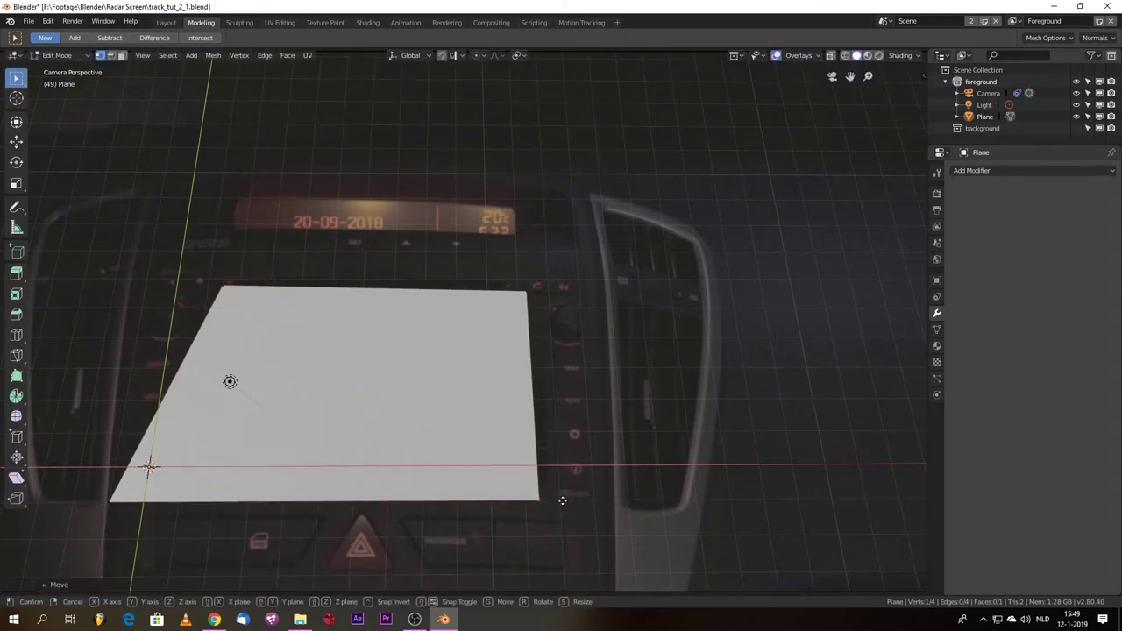
key(g)
key(y)
click(238, 498)
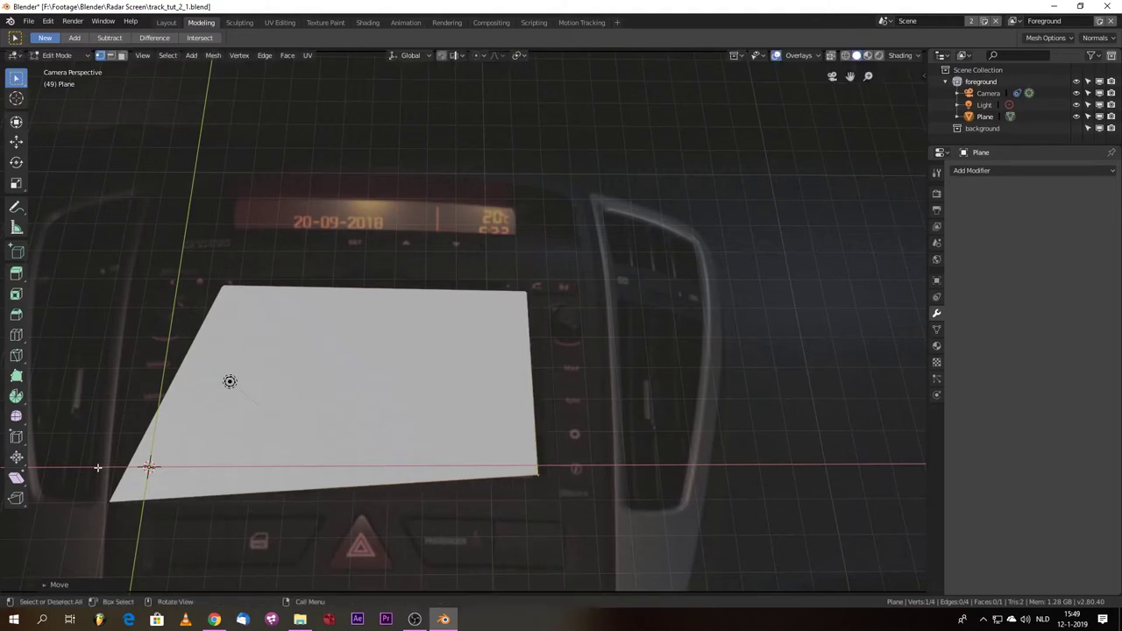
Step: Move the plane's lower-left vertex along X and Y to the lower-left corner of the radio screen
key(g)
key(x)
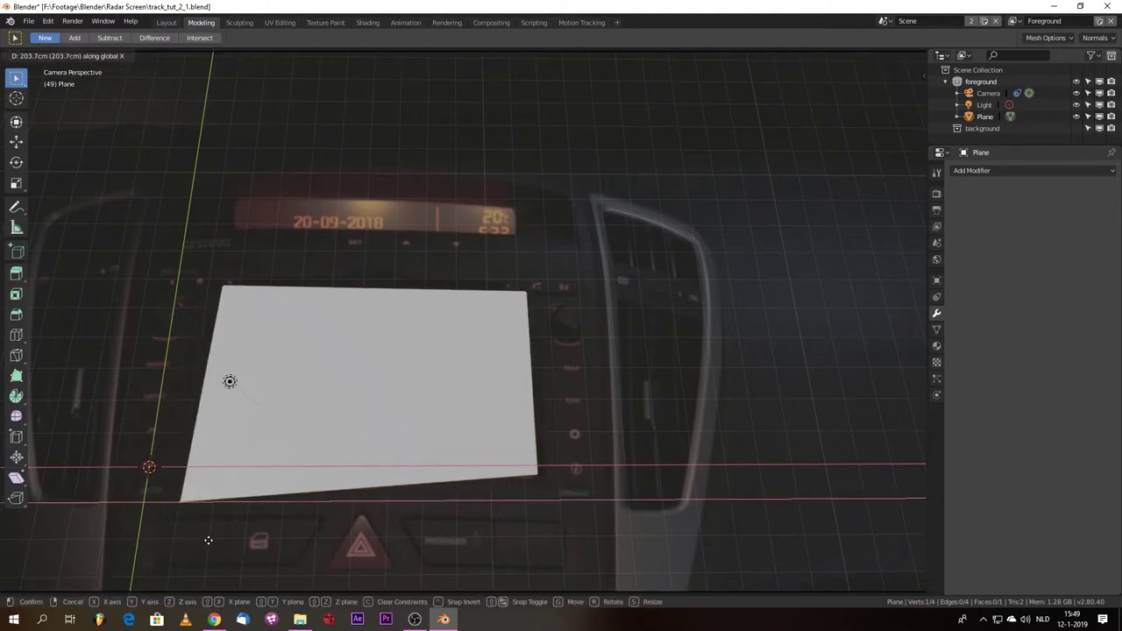
click(213, 540)
key(g)
key(y)
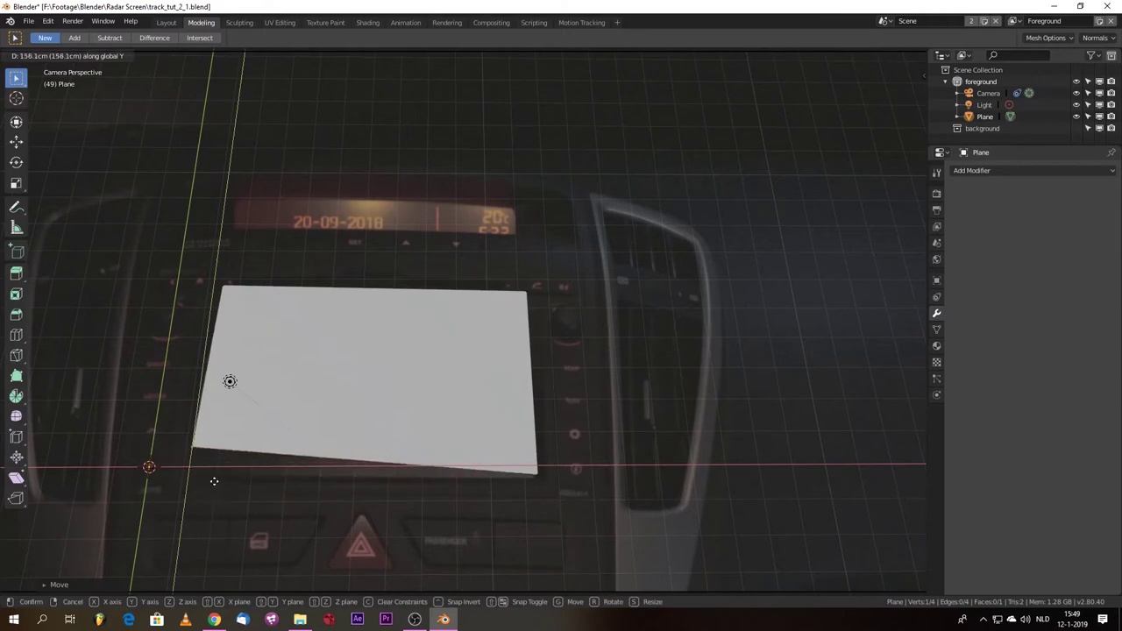
click(213, 505)
Step: Switch the viewport to wireframe shading and select the plane's upper-left vertex
scroll(188, 462, up, 3)
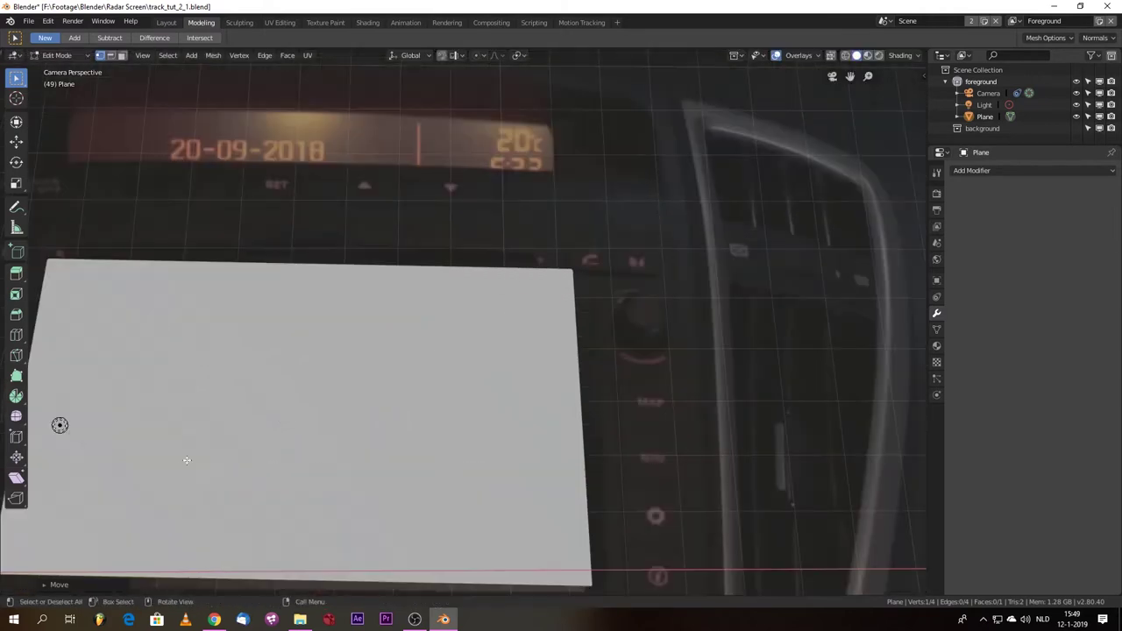
click(844, 55)
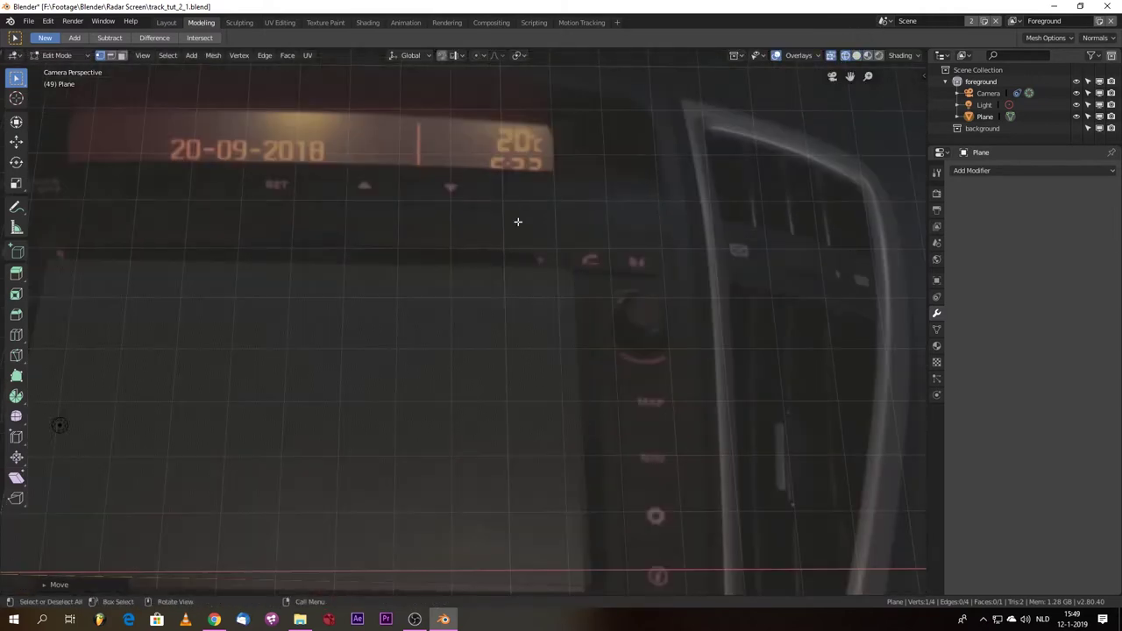
scroll(463, 266, down, 1)
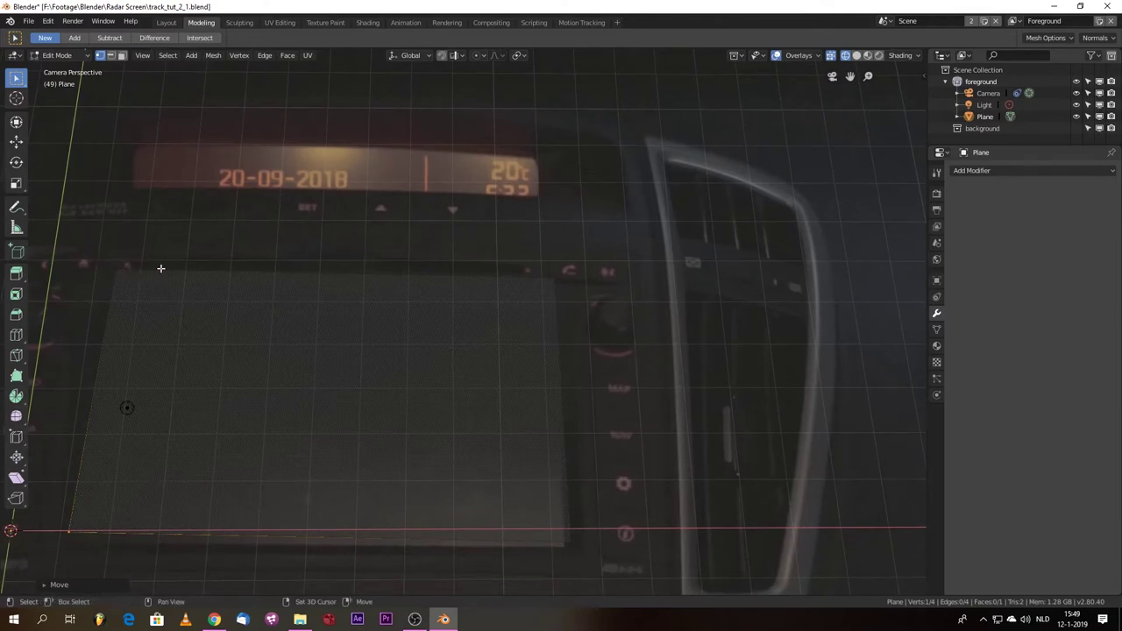
scroll(161, 266, up, 4)
drag(188, 237, 253, 279)
scroll(320, 263, down, 5)
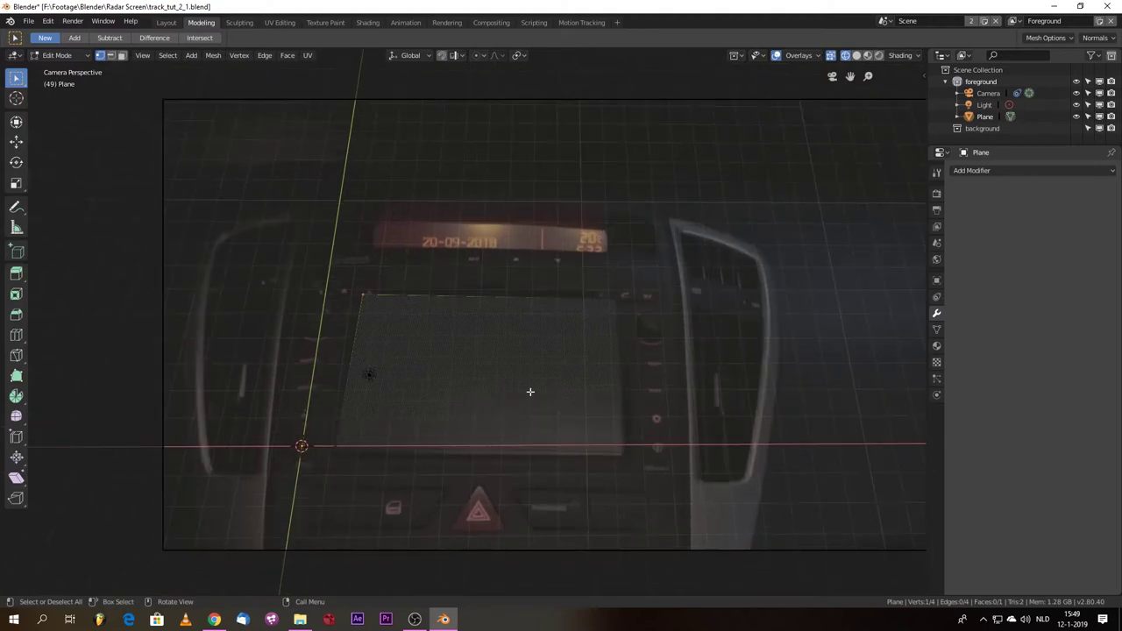
scroll(311, 136, up, 1)
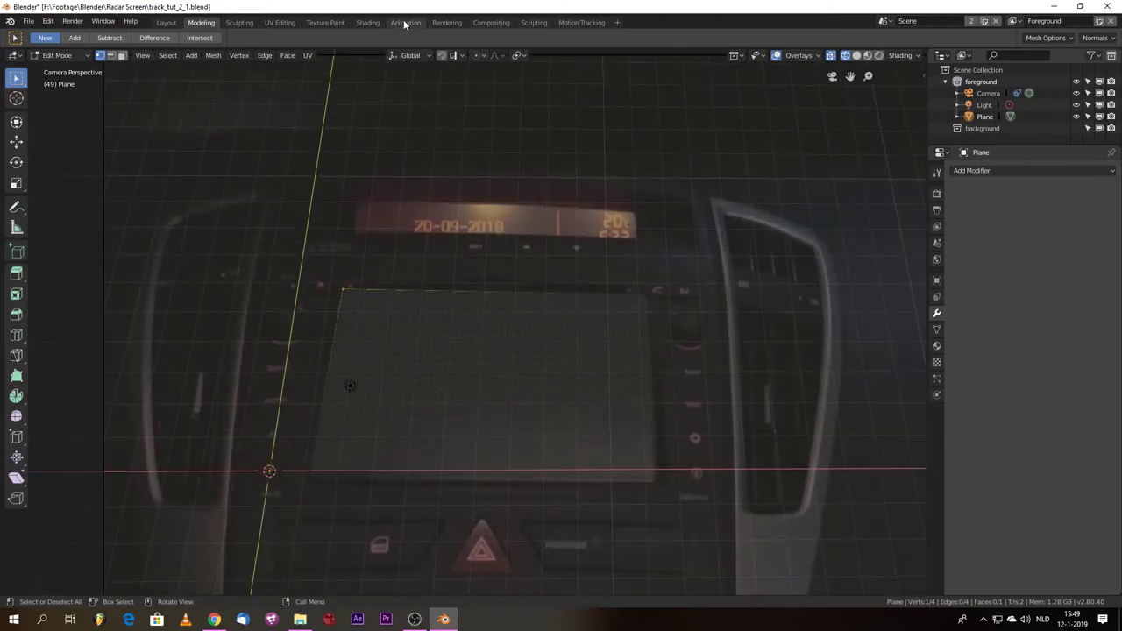
Step: Set the current frame to 7 in the Animation workspace and return to the Modeling workspace
click(491, 23)
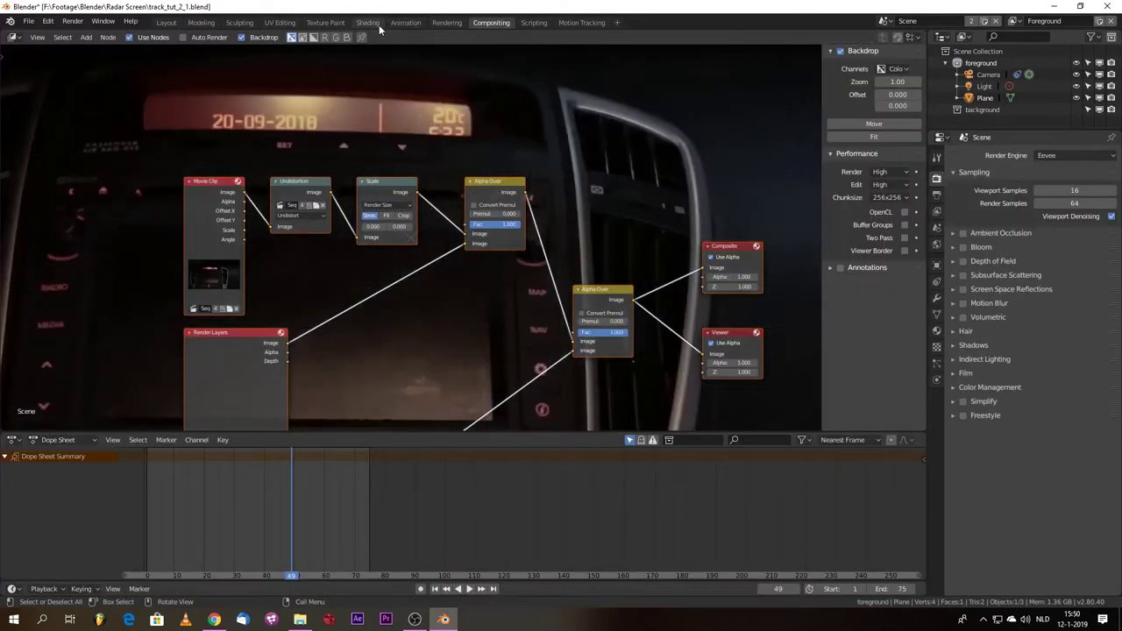
click(412, 24)
right_drag(226, 472, 166, 506)
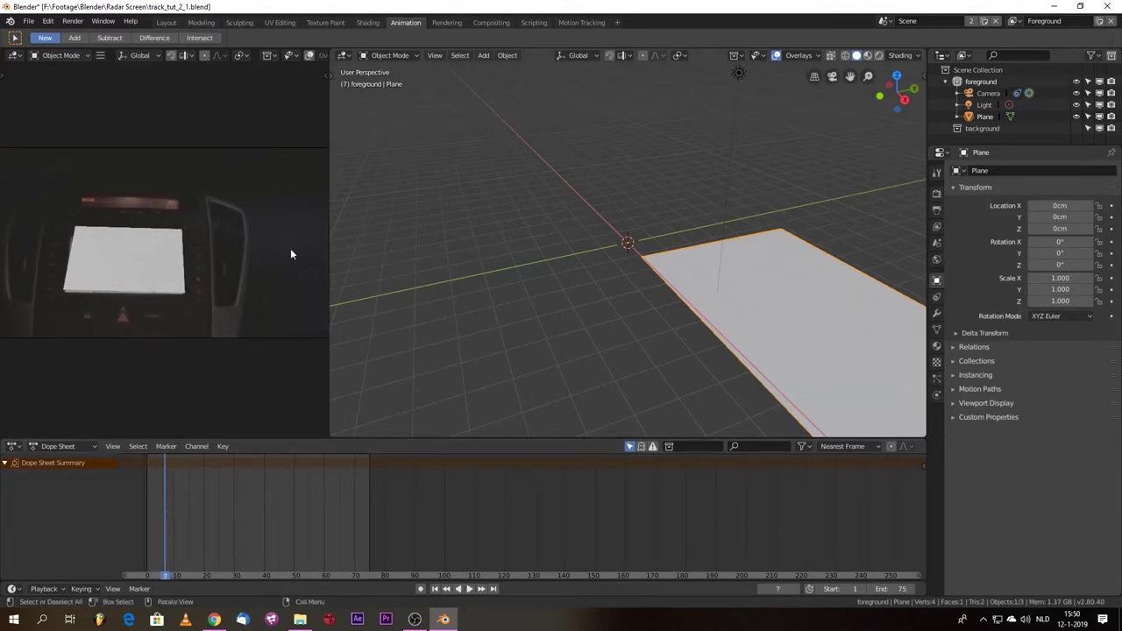
click(200, 24)
Step: Refine the plane's upper-left vertex along X and Y so it sits on the lit radio display's upper-left corner
scroll(365, 265, up, 1)
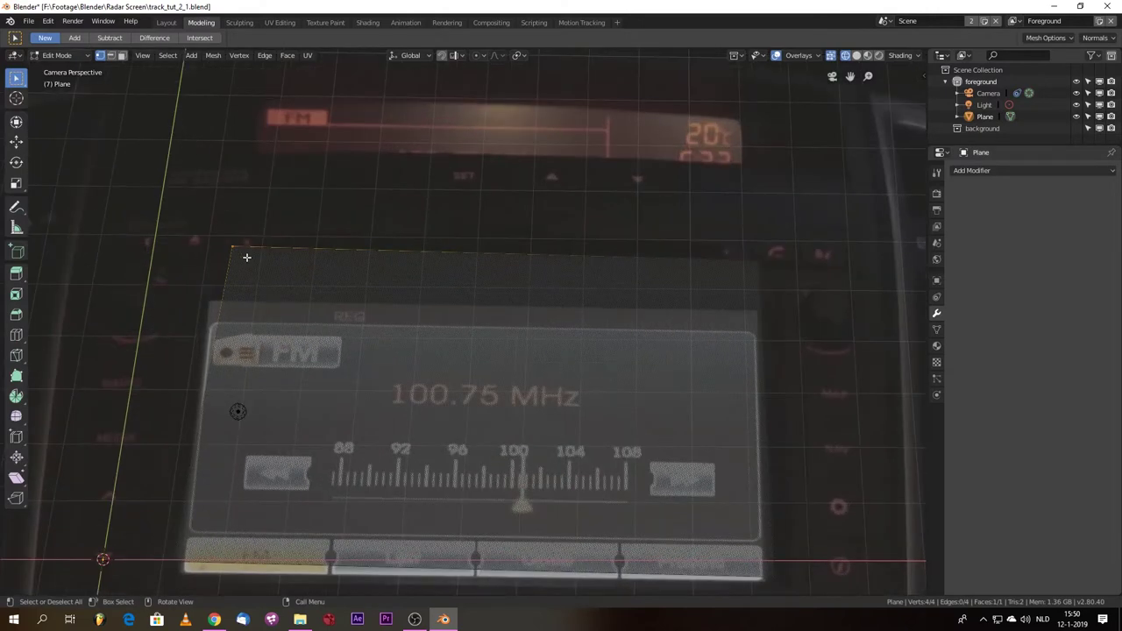
key(g)
key(x)
key(y)
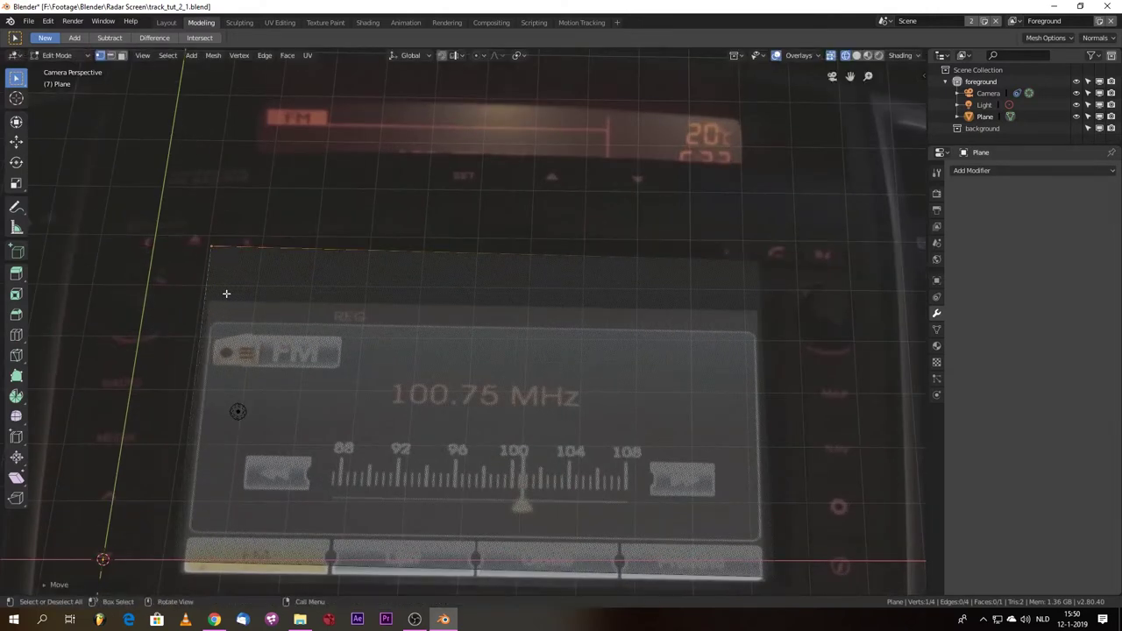
click(247, 344)
scroll(248, 342, up, 4)
scroll(174, 339, down, 1)
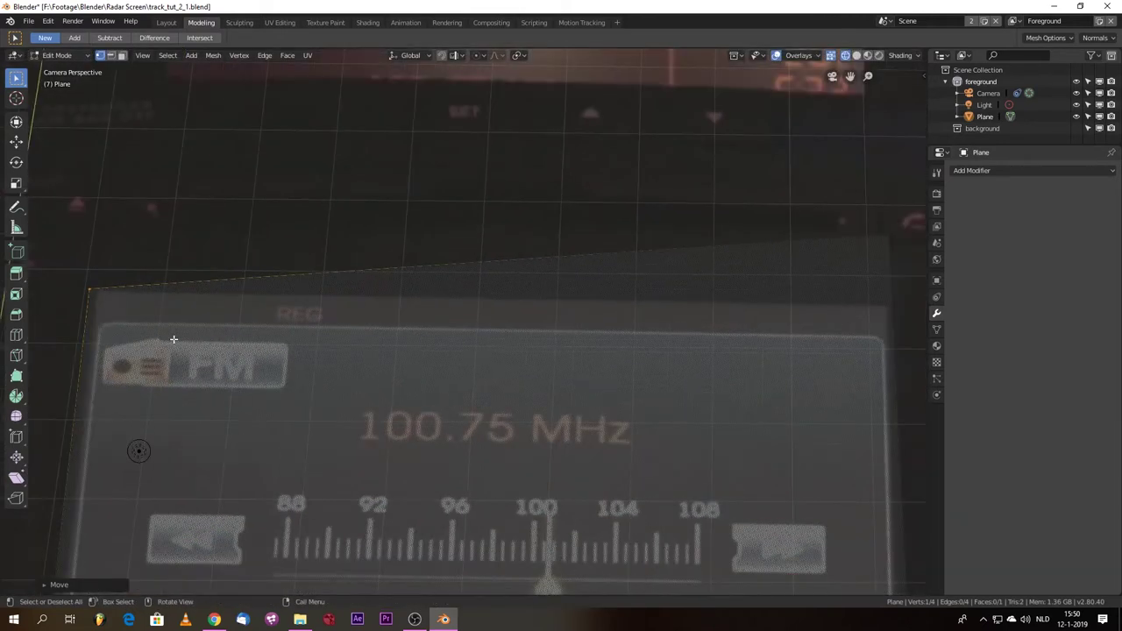
key(g)
key(x)
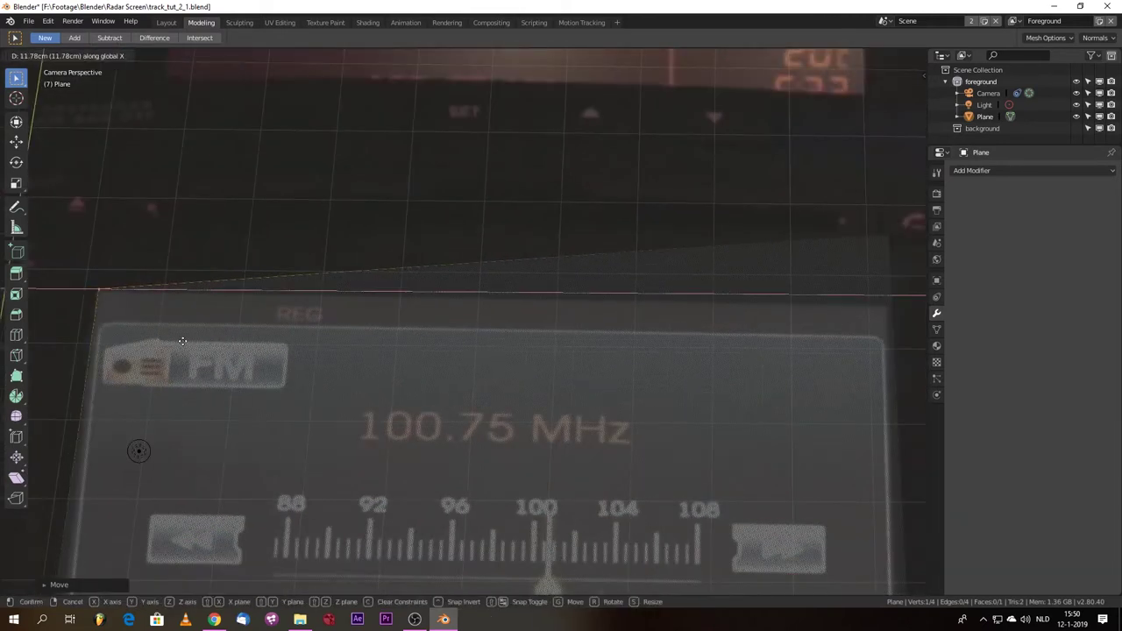
click(183, 341)
scroll(368, 343, down, 2)
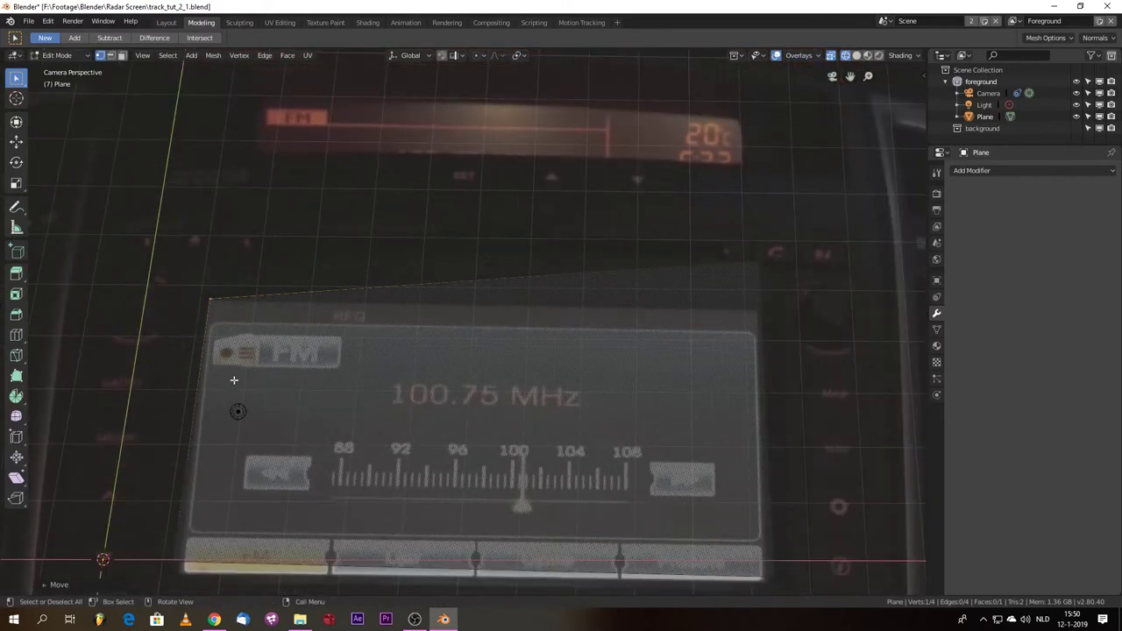
Step: Move the plane's upper-right vertex down along Y to the upper-right corner of the lit radio display
drag(731, 239, 761, 275)
key(g)
key(x)
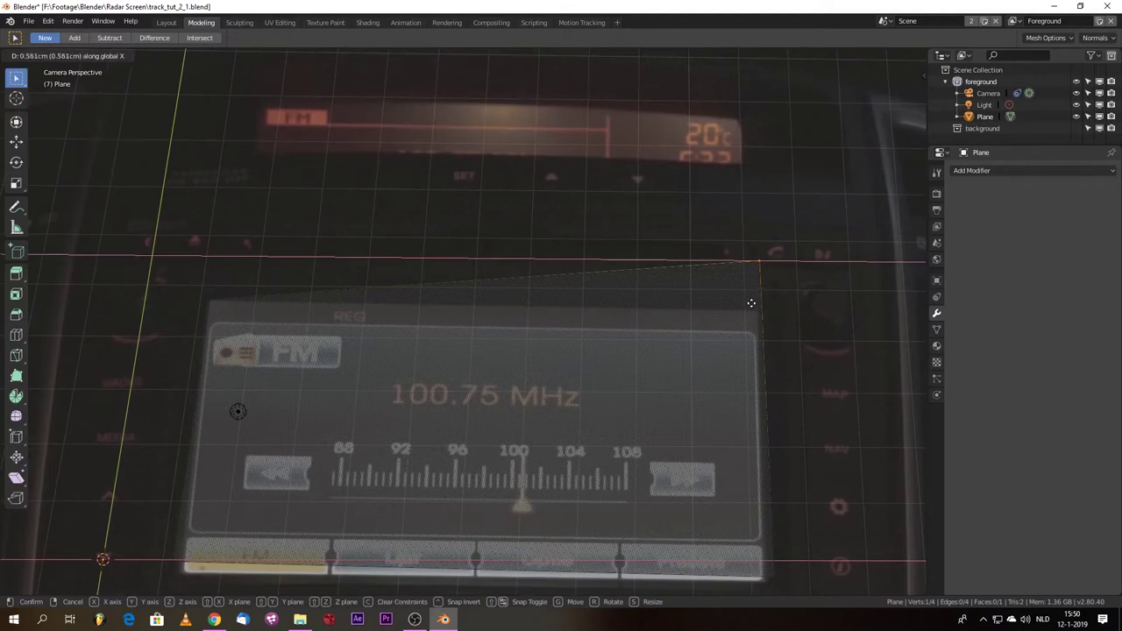
key(y)
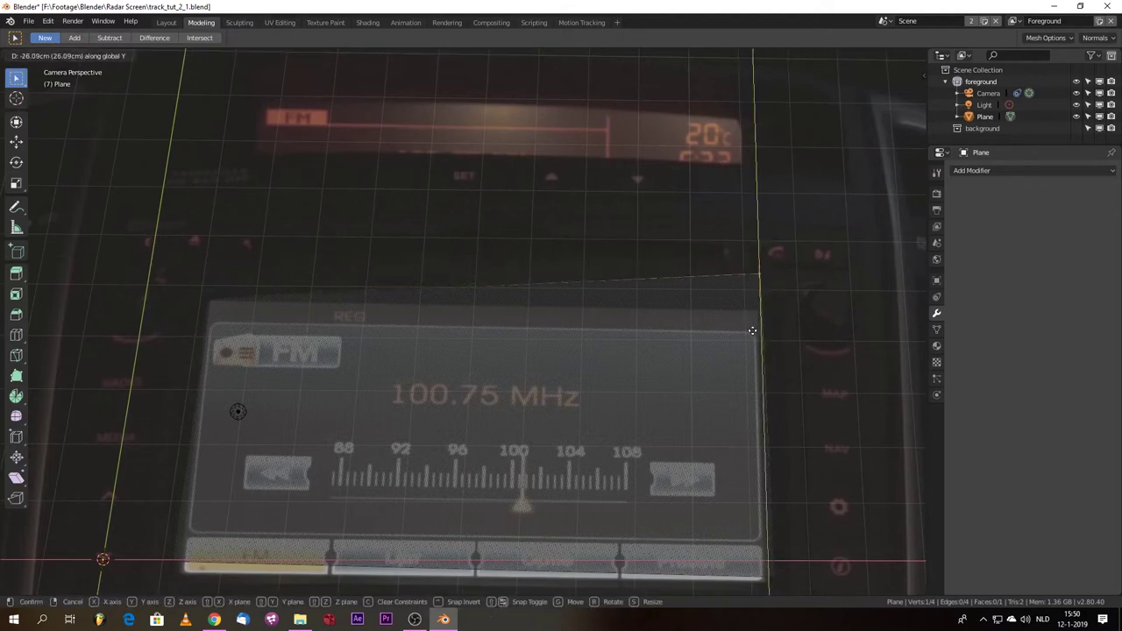
click(748, 369)
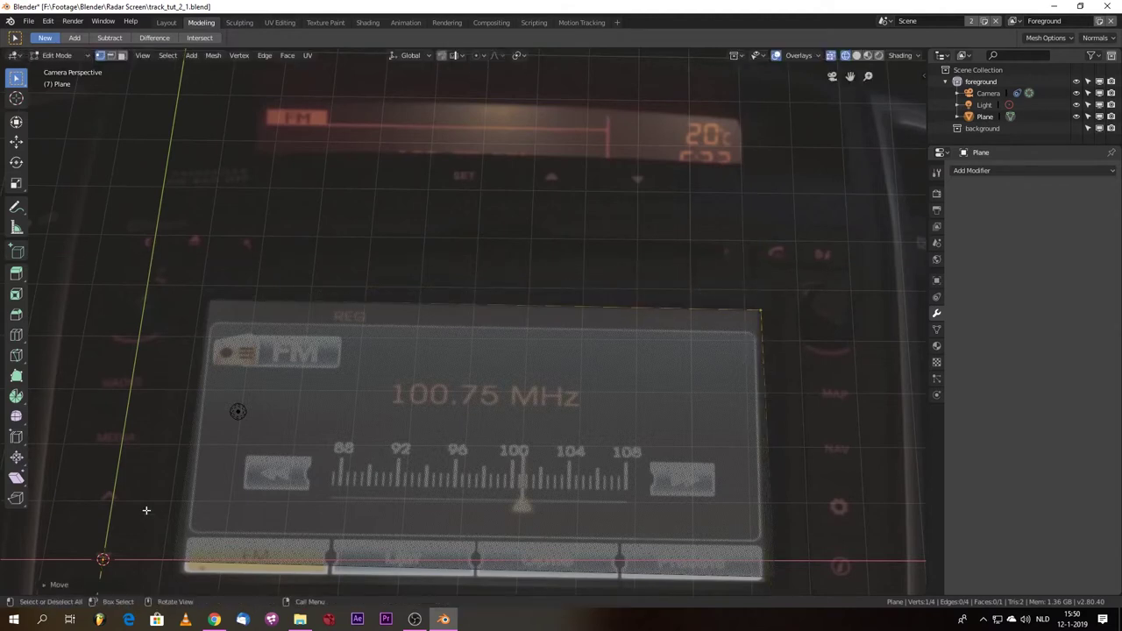
Step: Move the plane's lower-right vertex along X and adjust it freely so it sits on the radio display's lower-right corner
scroll(727, 359, up, 3)
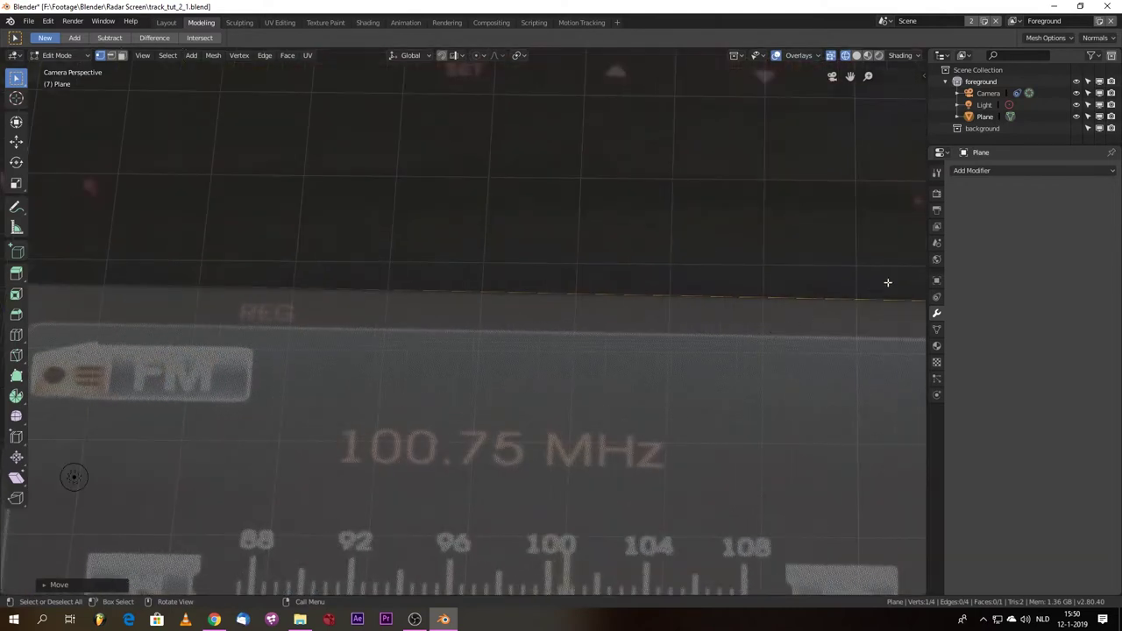
shift+middle_drag(833, 286, 199, 275)
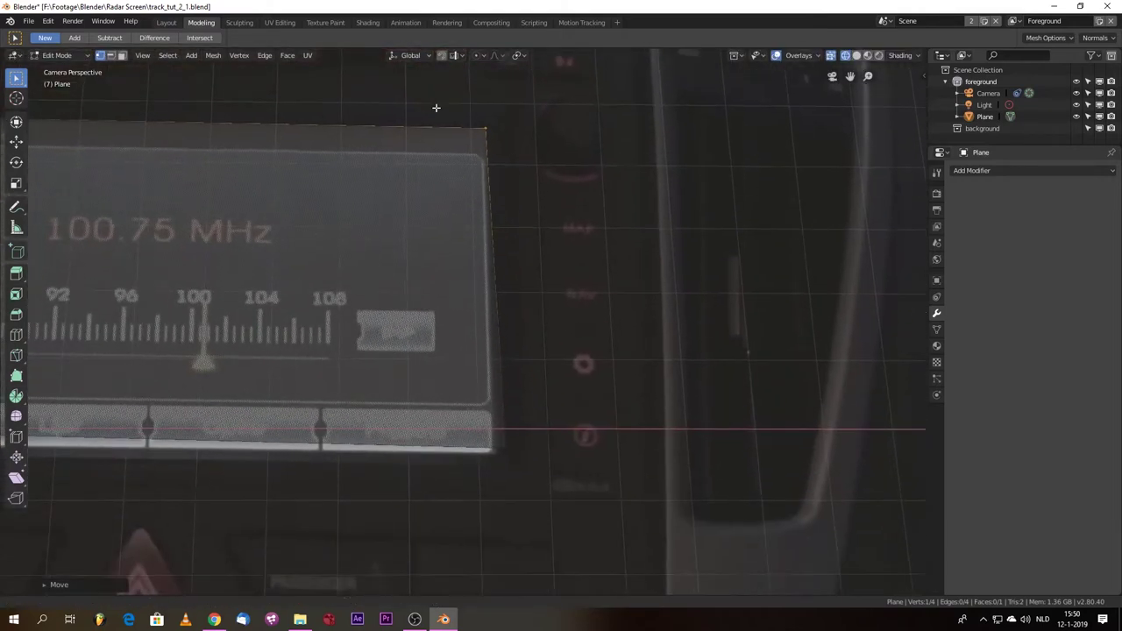
key(g)
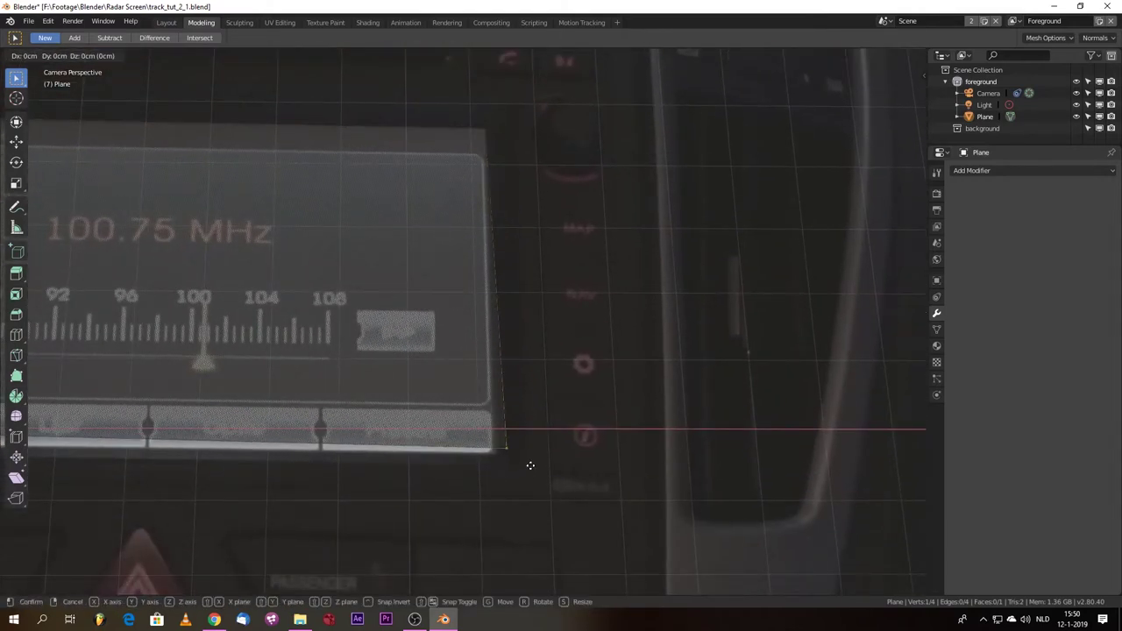
key(x)
click(513, 470)
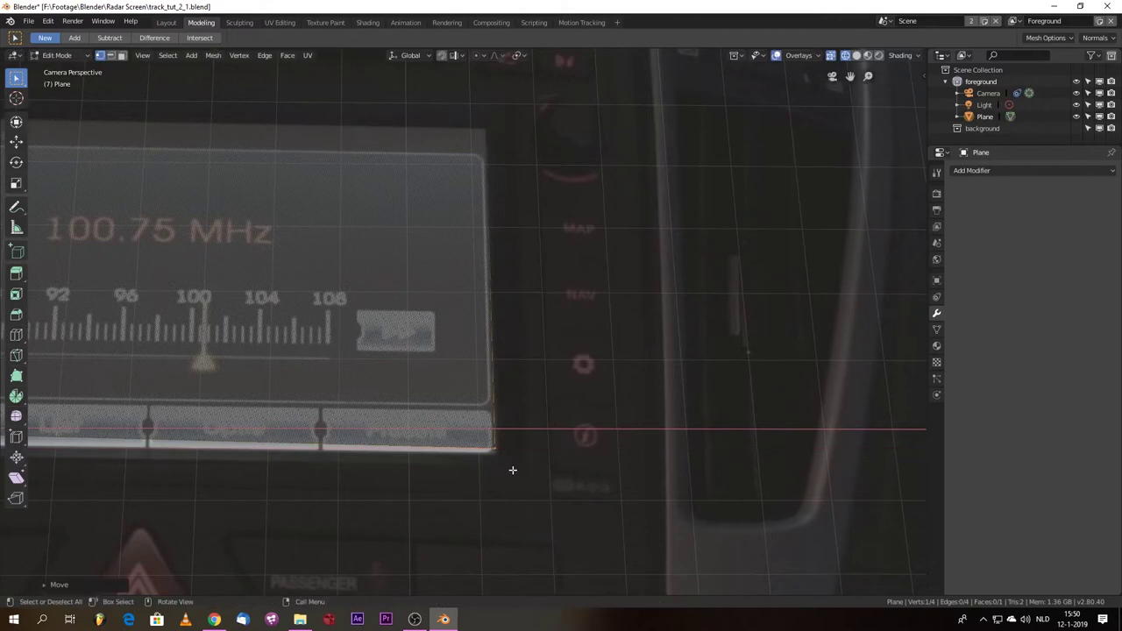
key(g)
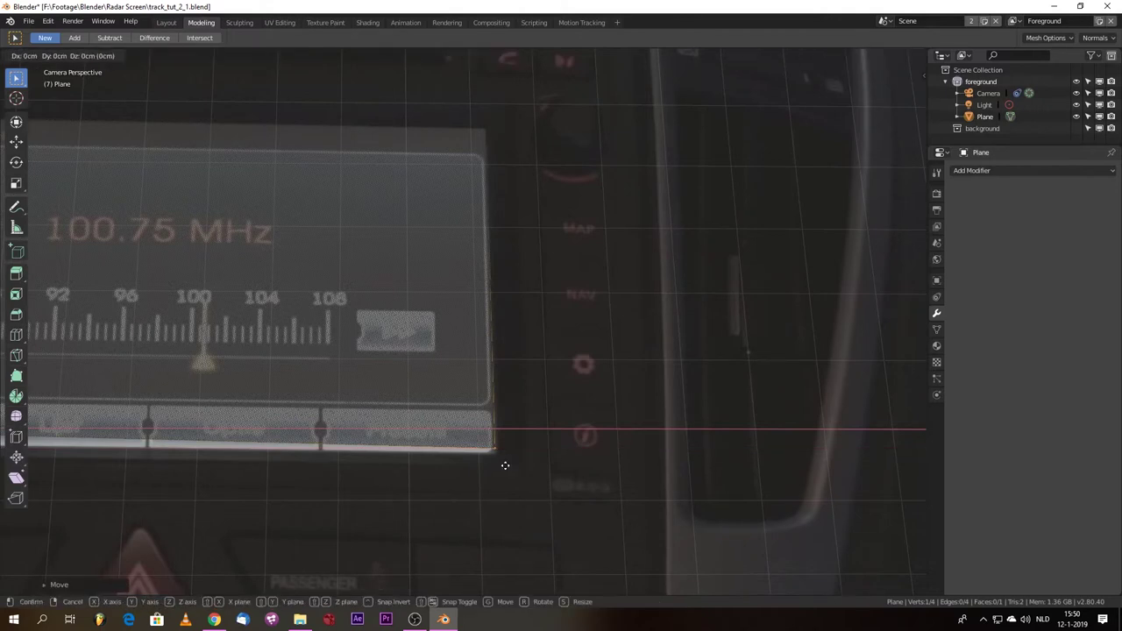
click(508, 476)
Step: Refine the plane's lower-left vertex along X, freely and along Y so it meets the radio display's lower-left corner
scroll(244, 453, down, 2)
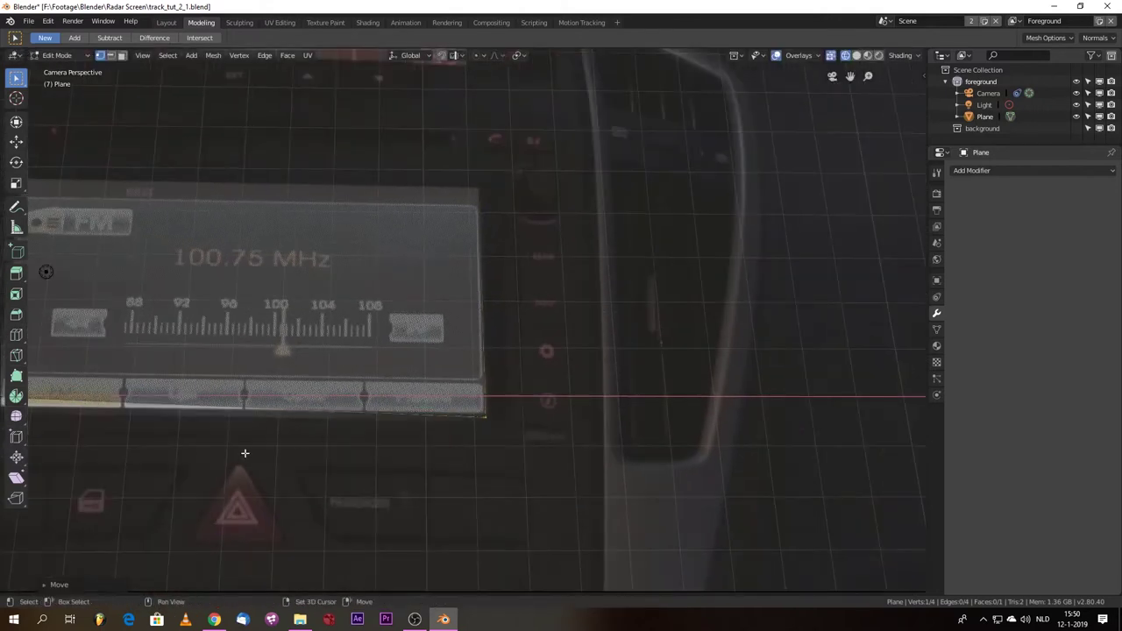
shift+middle_drag(245, 454, 809, 501)
scroll(378, 468, up, 2)
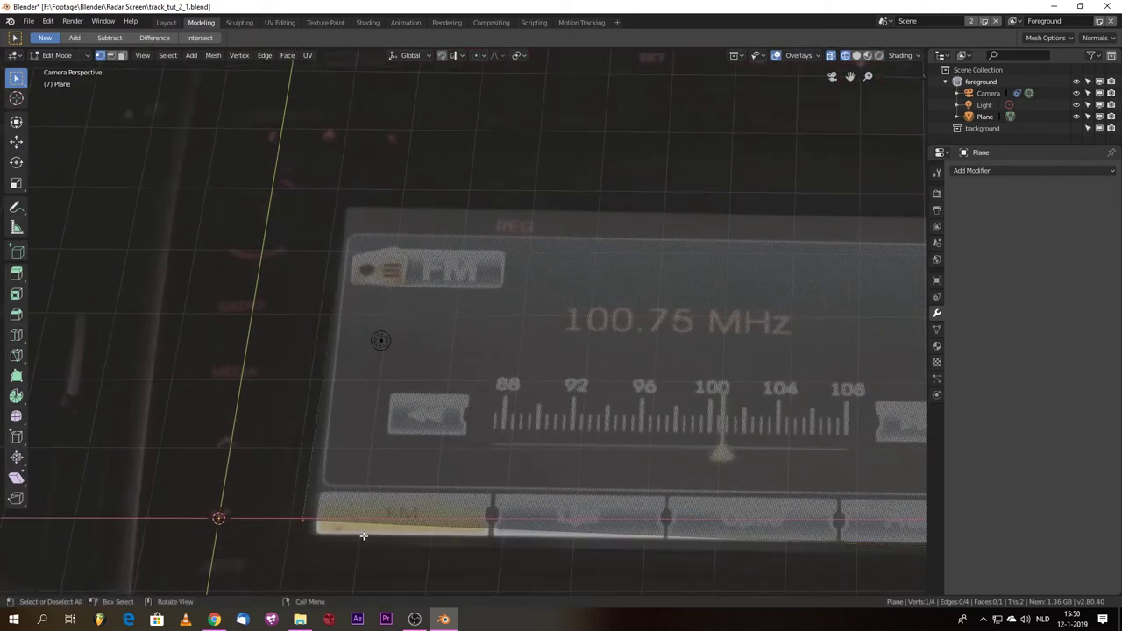
key(g)
key(x)
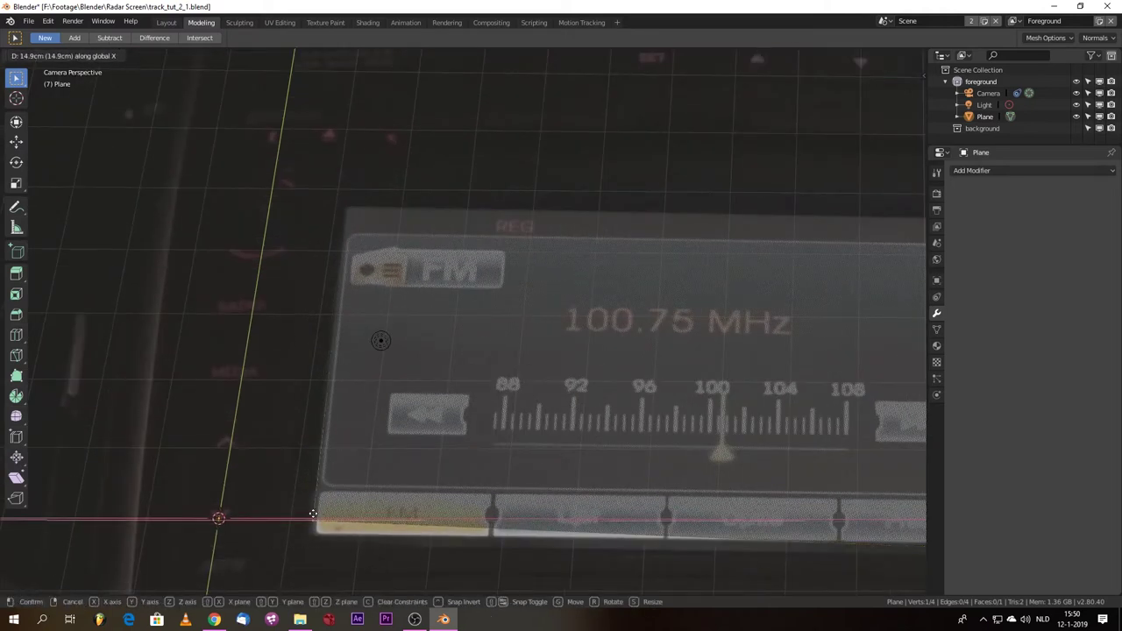
click(313, 516)
key(g)
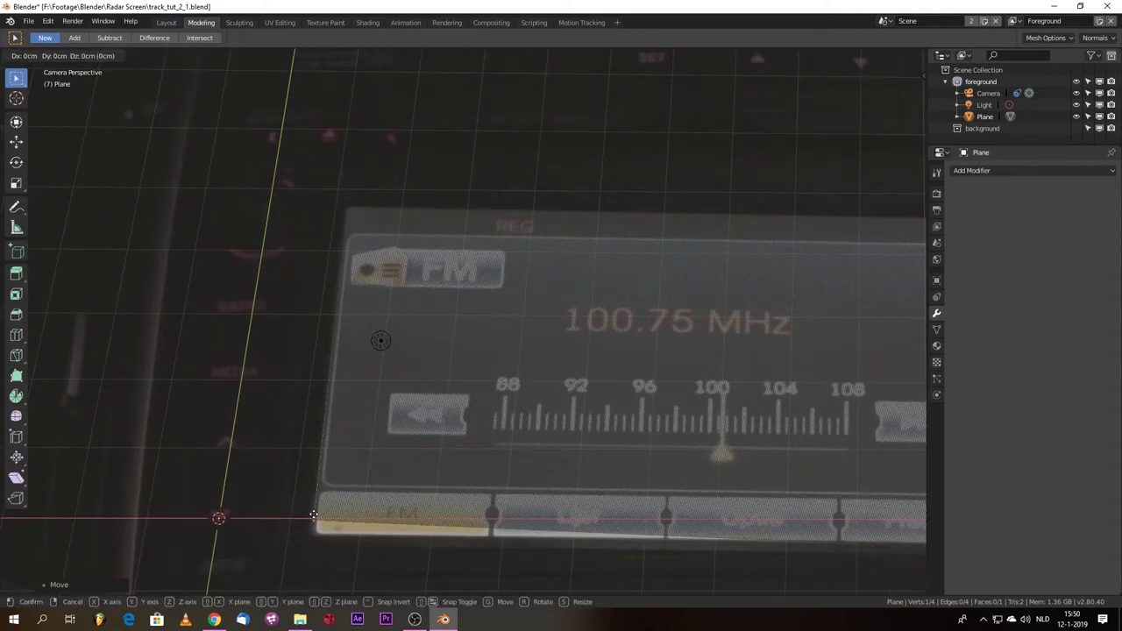
click(315, 529)
key(g)
key(y)
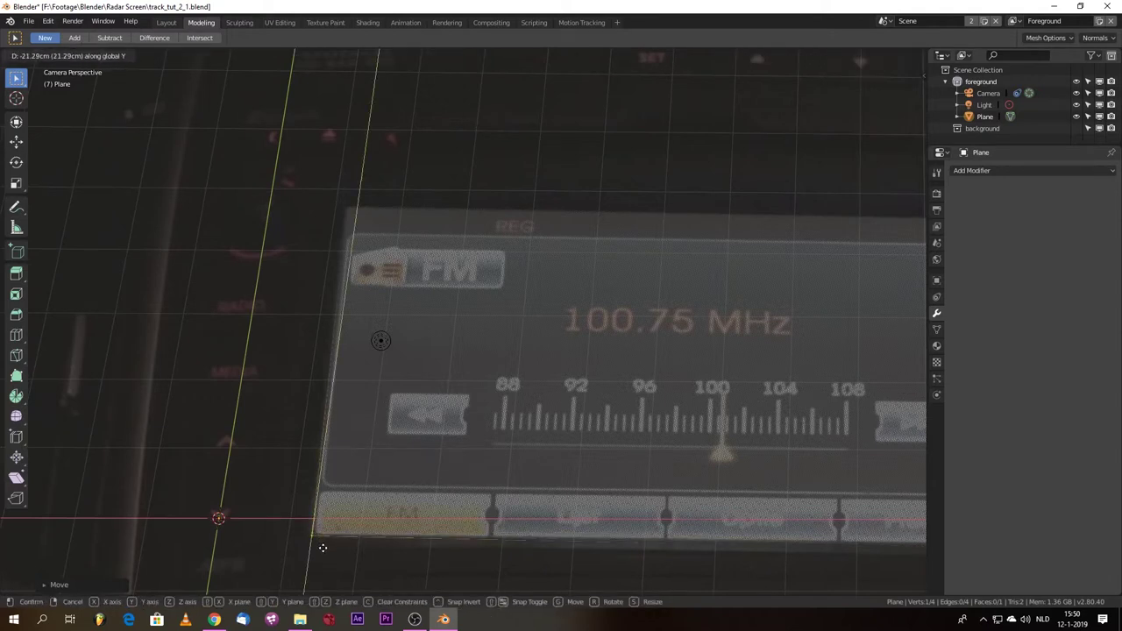
click(323, 548)
Step: Return the plane to Object Mode and play back the footage to check its fit over the radio display
scroll(407, 539, down, 2)
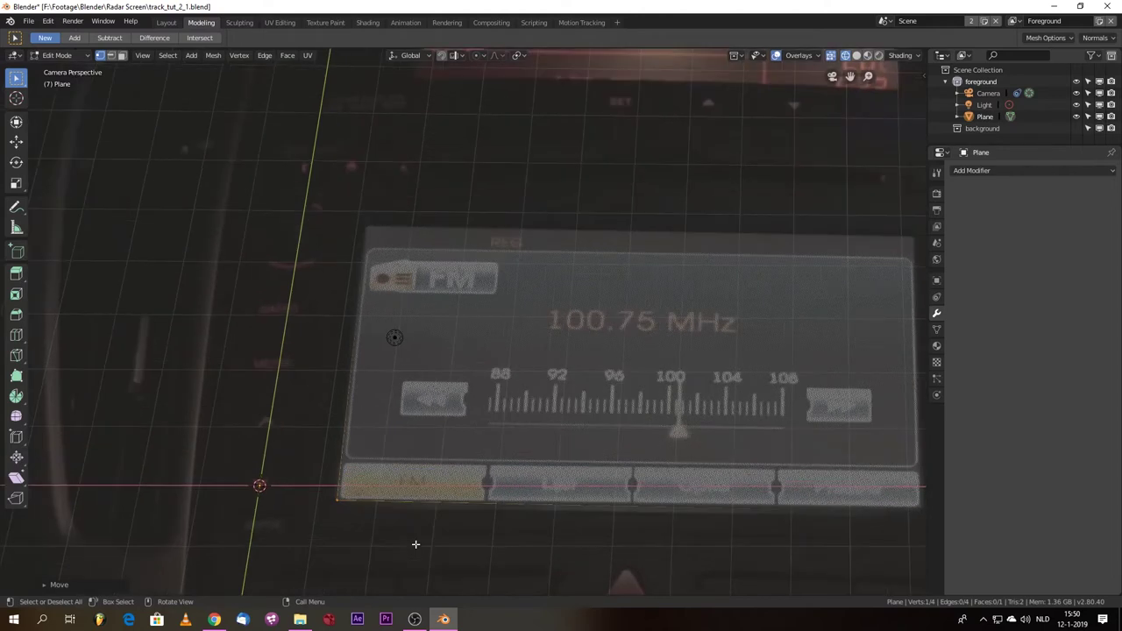
scroll(421, 545, down, 1)
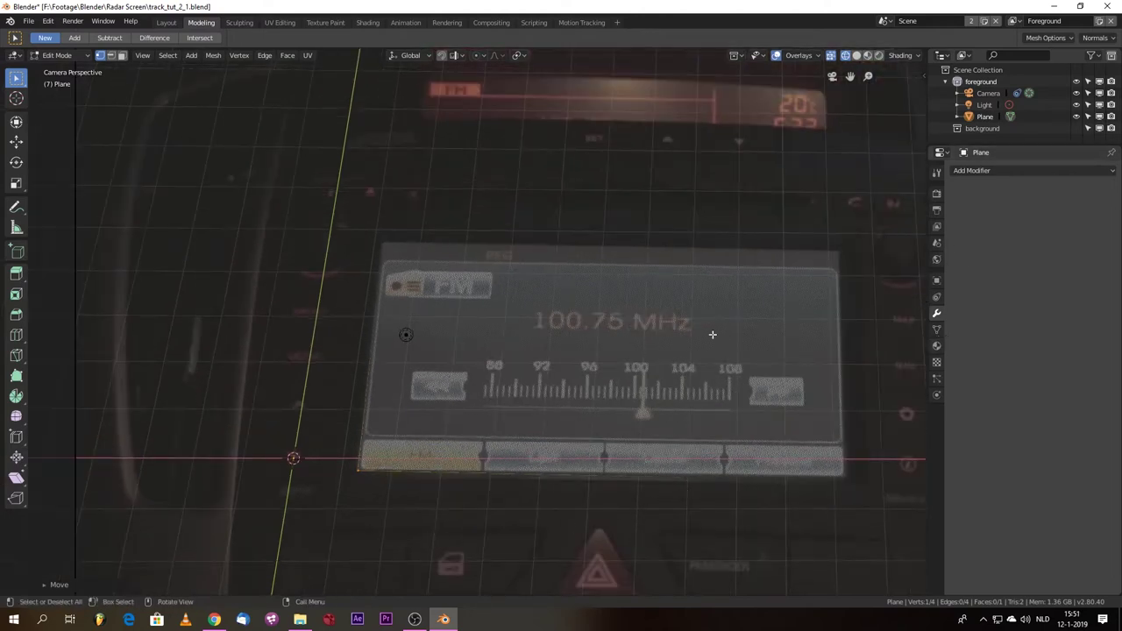
key(Tab)
key(space)
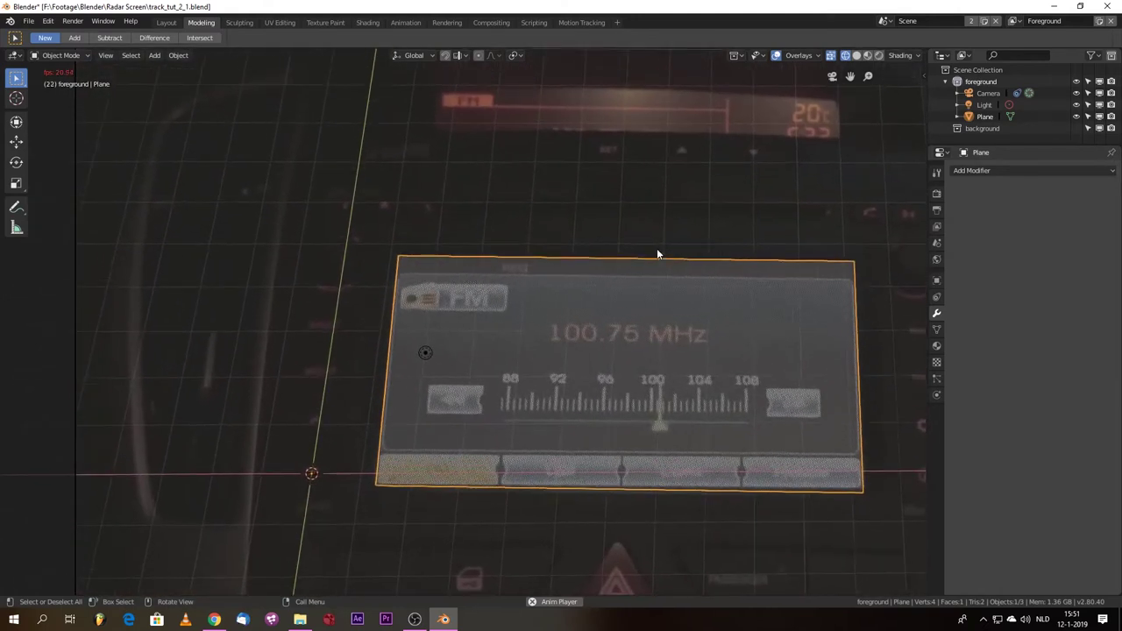
Step: Save the project as a new file named track_tut_2_2.blend in the Radar Screen folder
click(28, 21)
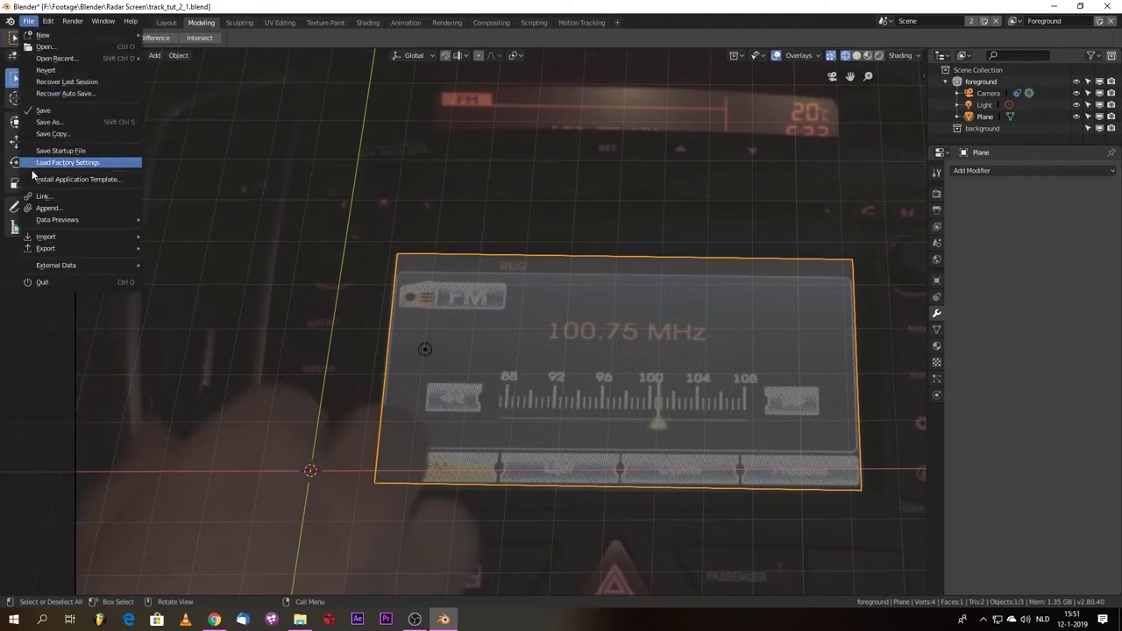
click(52, 122)
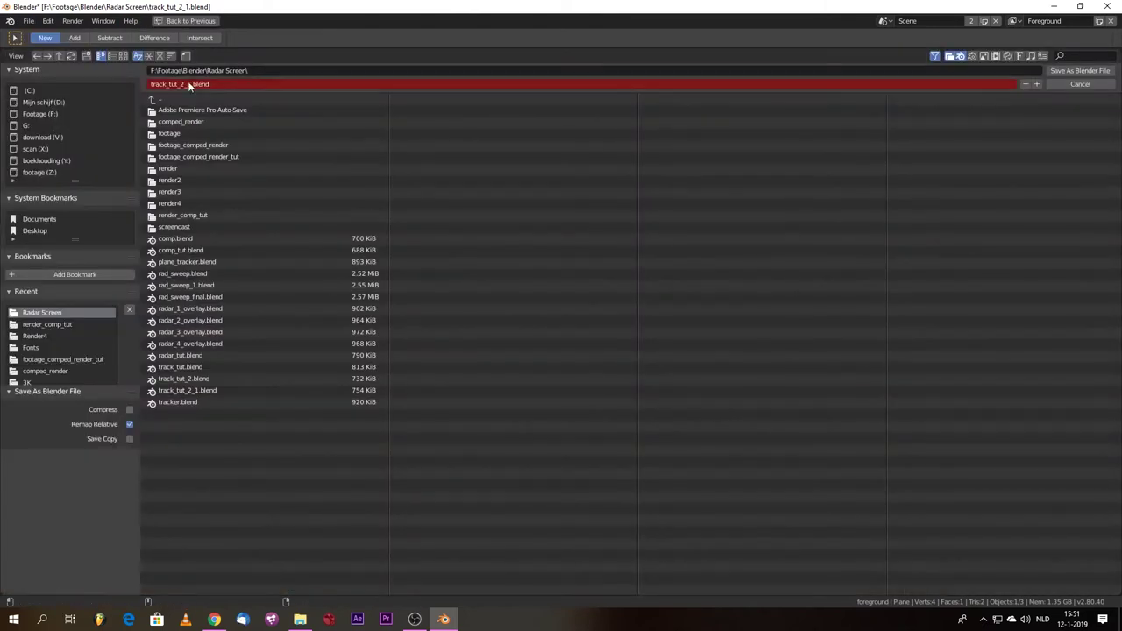
key(BackSpace)
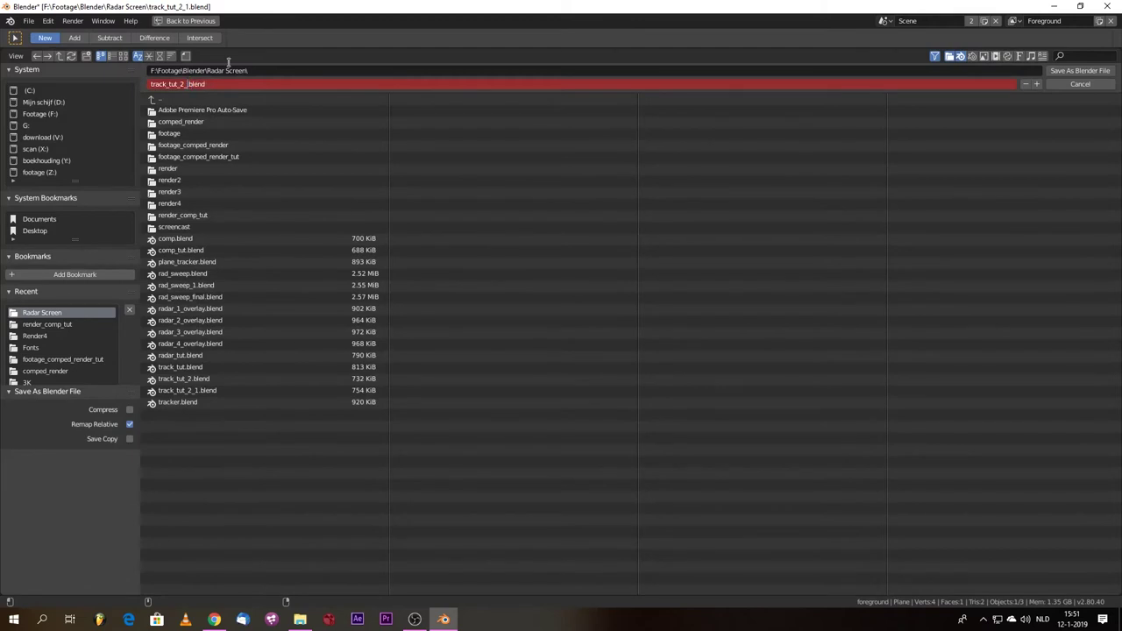
text(2)
click(1077, 72)
click(1080, 74)
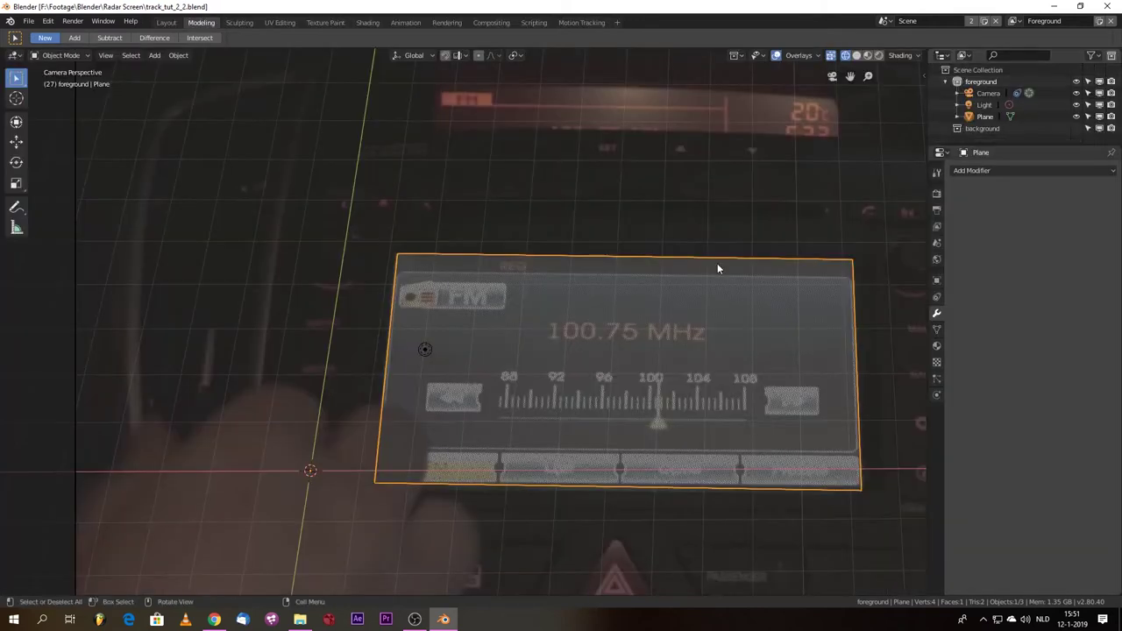
Step: Play back the footage to check that the plane follows the radio screen, and stop the playback
scroll(717, 263, up, 1)
scroll(754, 246, down, 2)
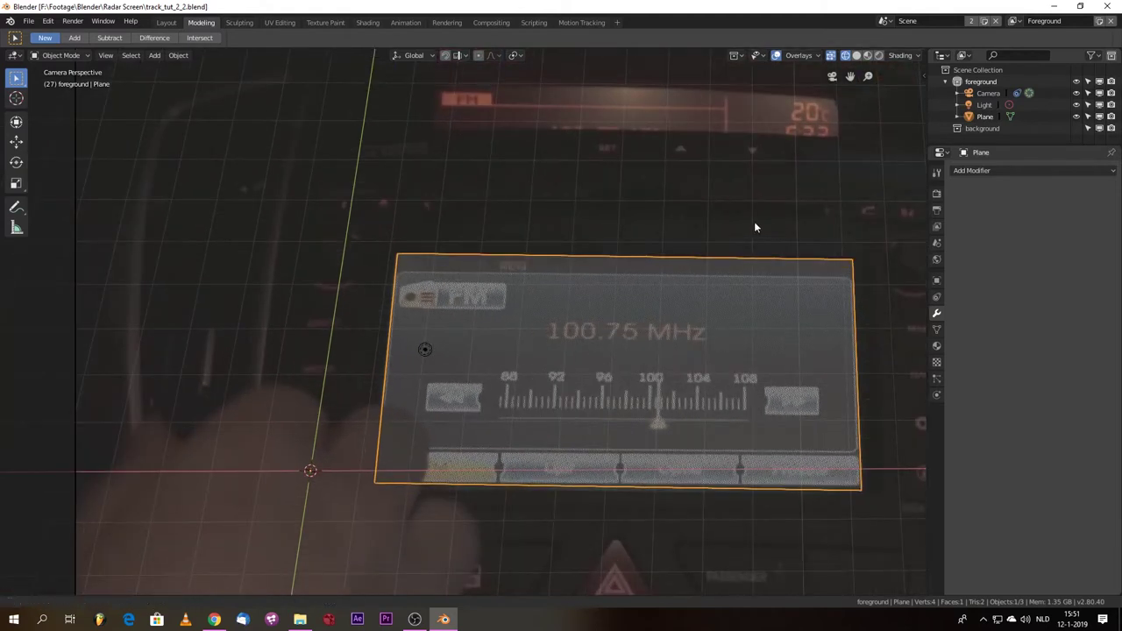
shift+middle_drag(754, 224, 844, 137)
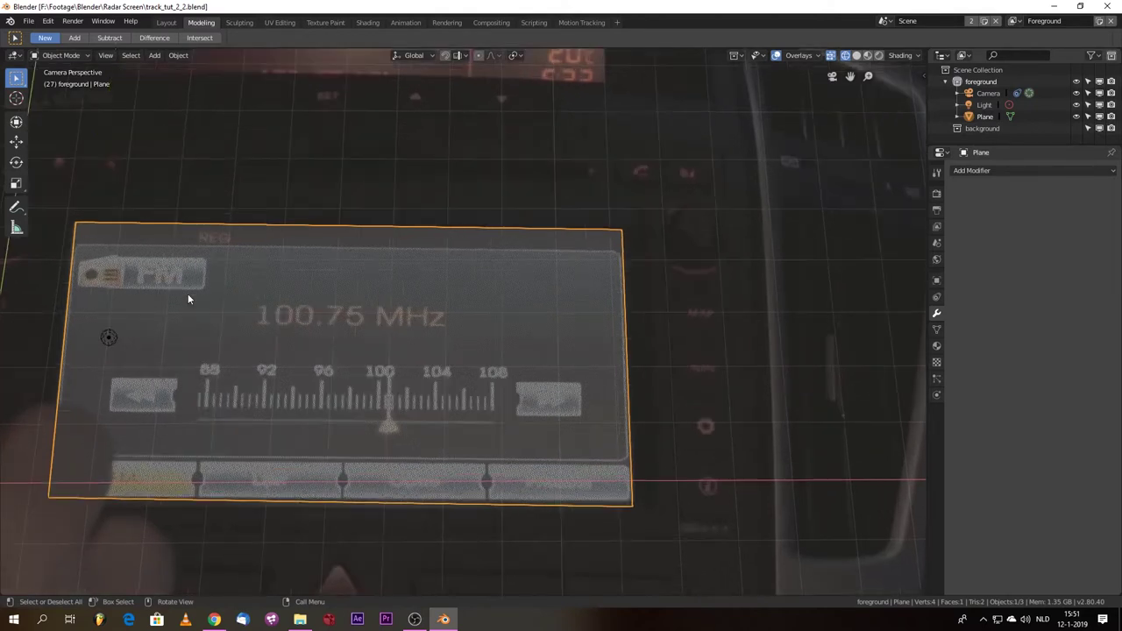
key(space)
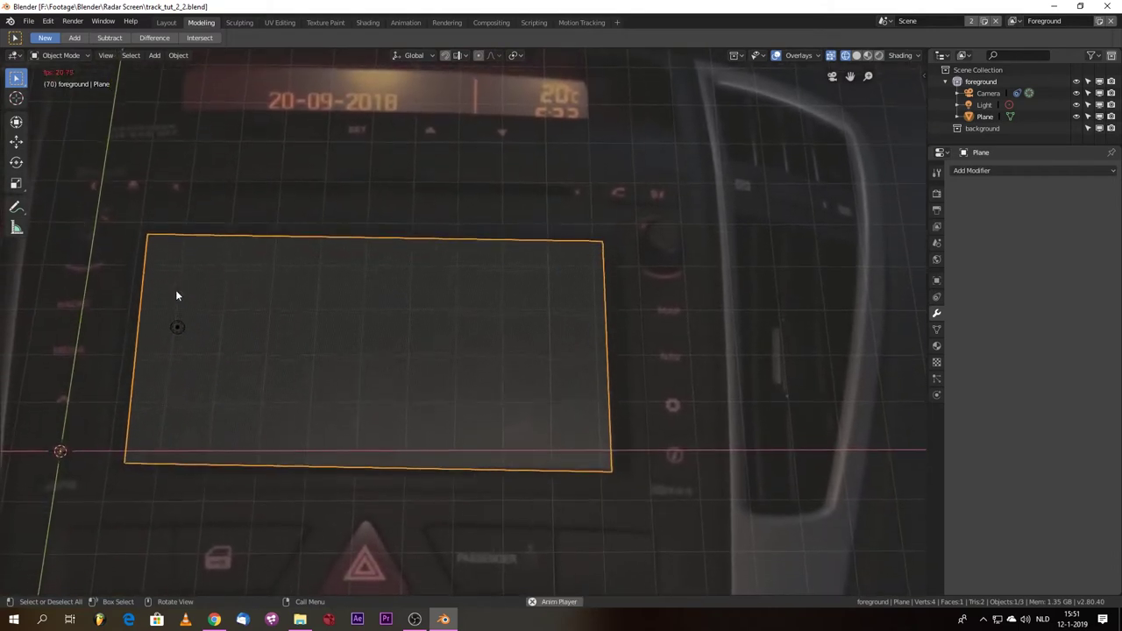
key(space)
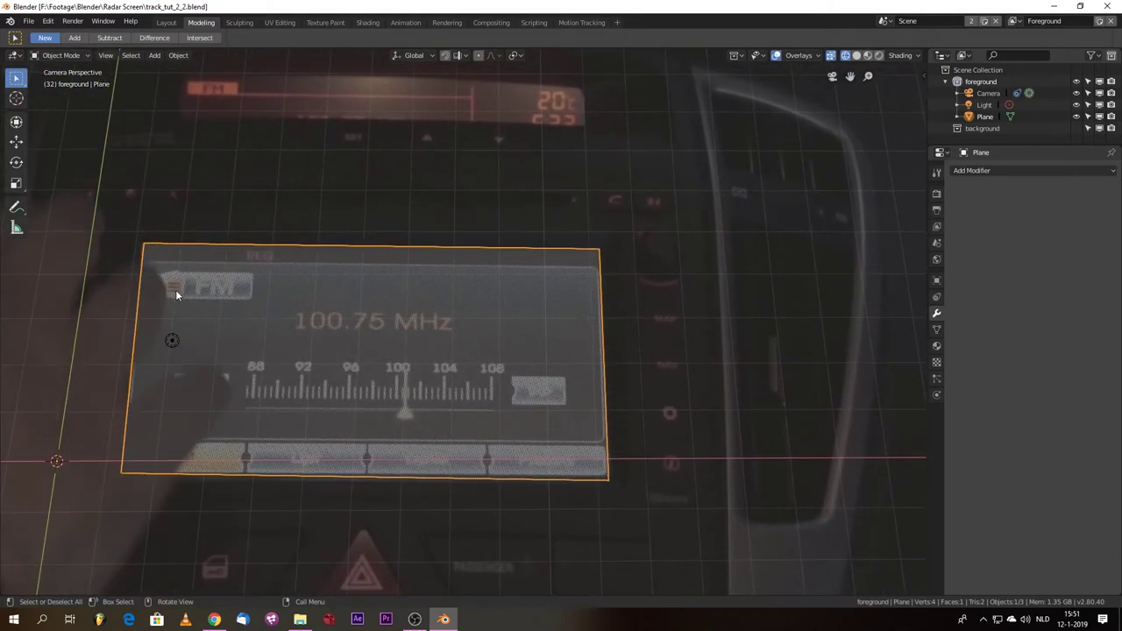
Step: Select the light and move it along Z to a height of about 612.6 cm
click(172, 340)
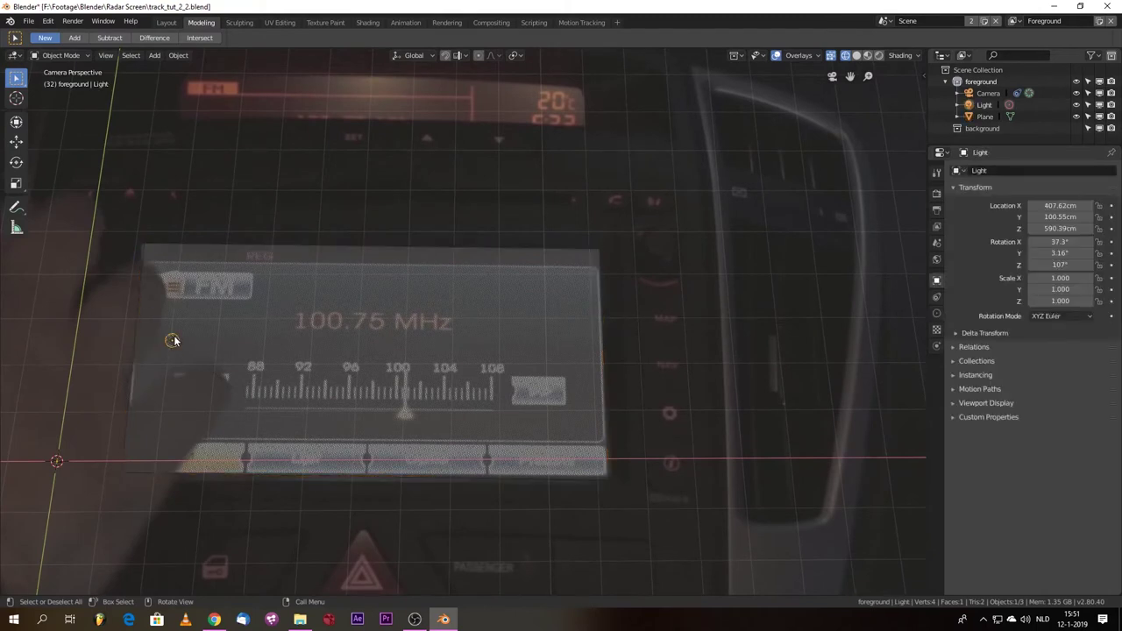
scroll(180, 341, down, 2)
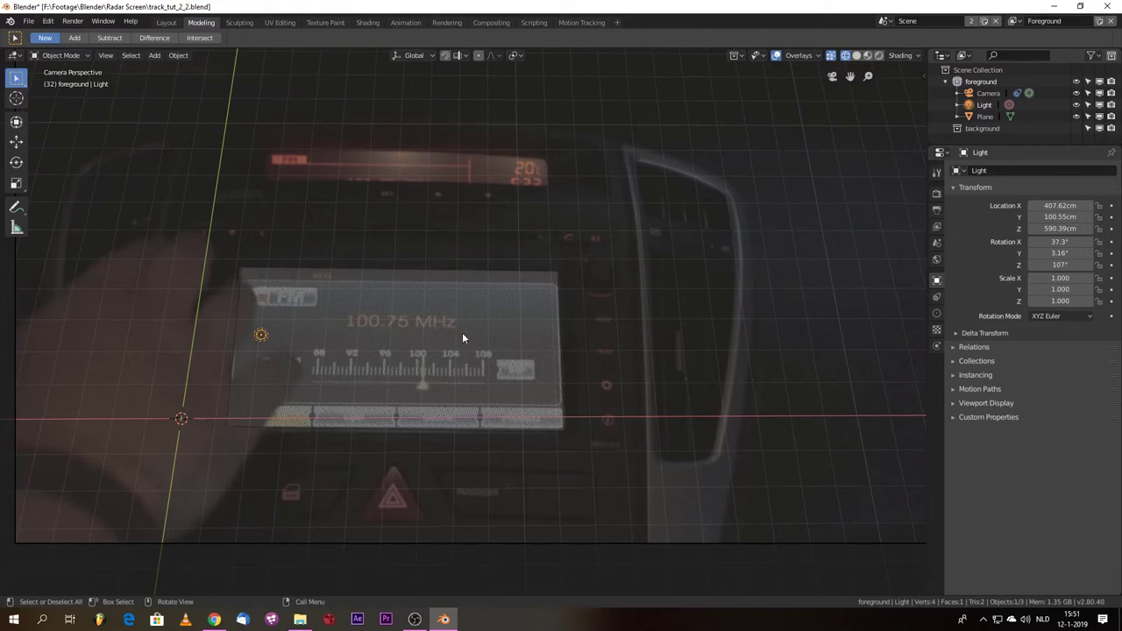
middle_drag(463, 337, 353, 316)
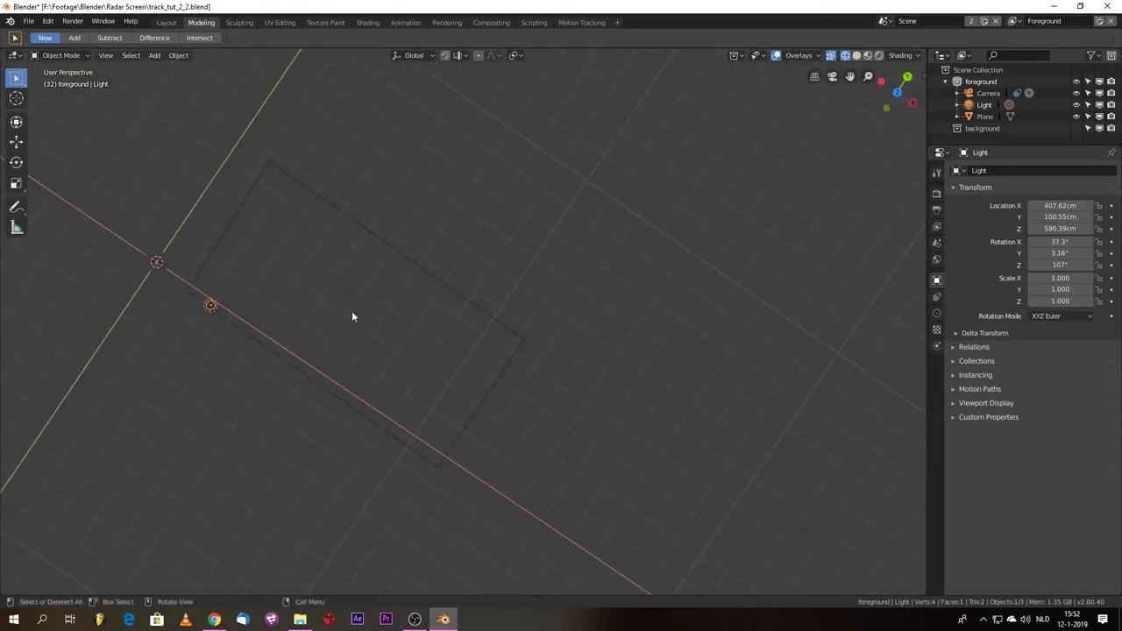
click(207, 306)
click(214, 302)
middle_drag(269, 369, 185, 326)
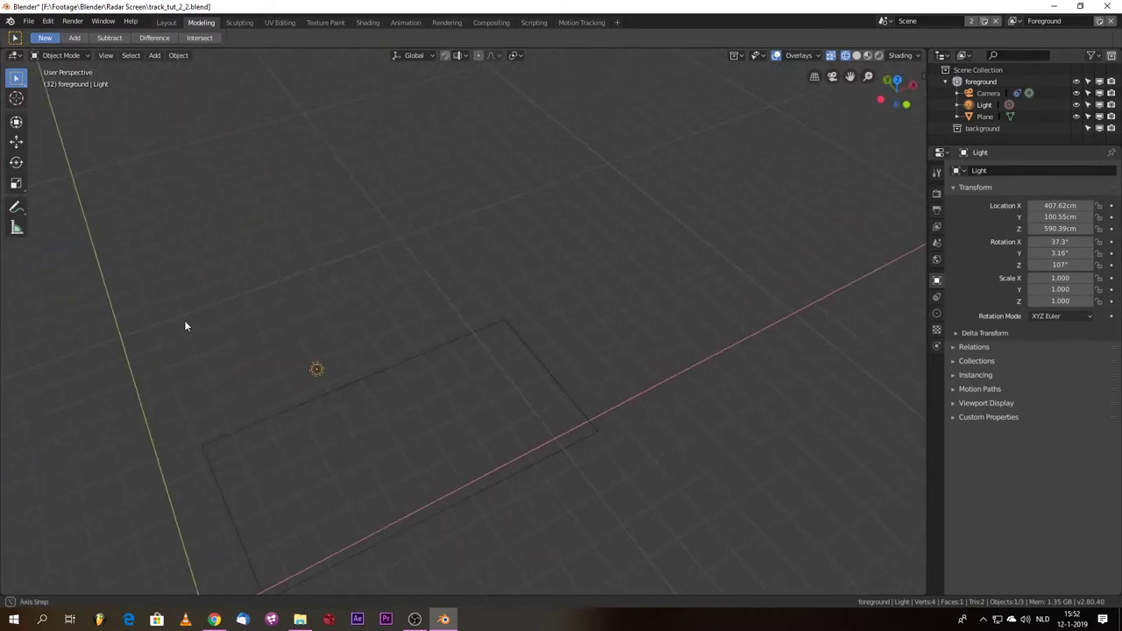
key(g)
key(z)
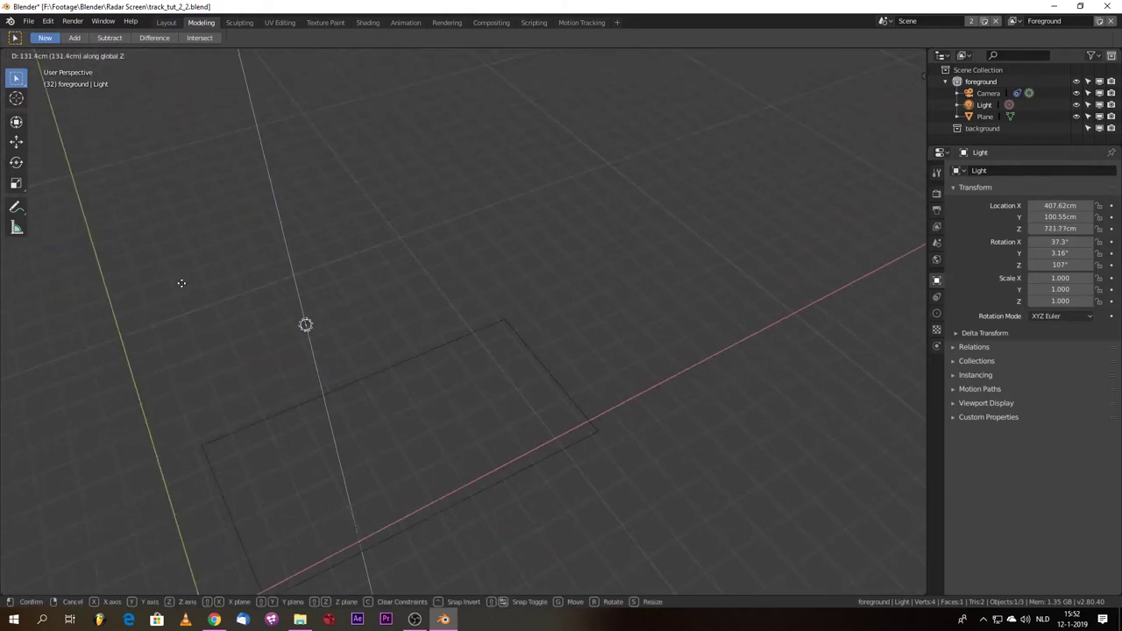
click(190, 315)
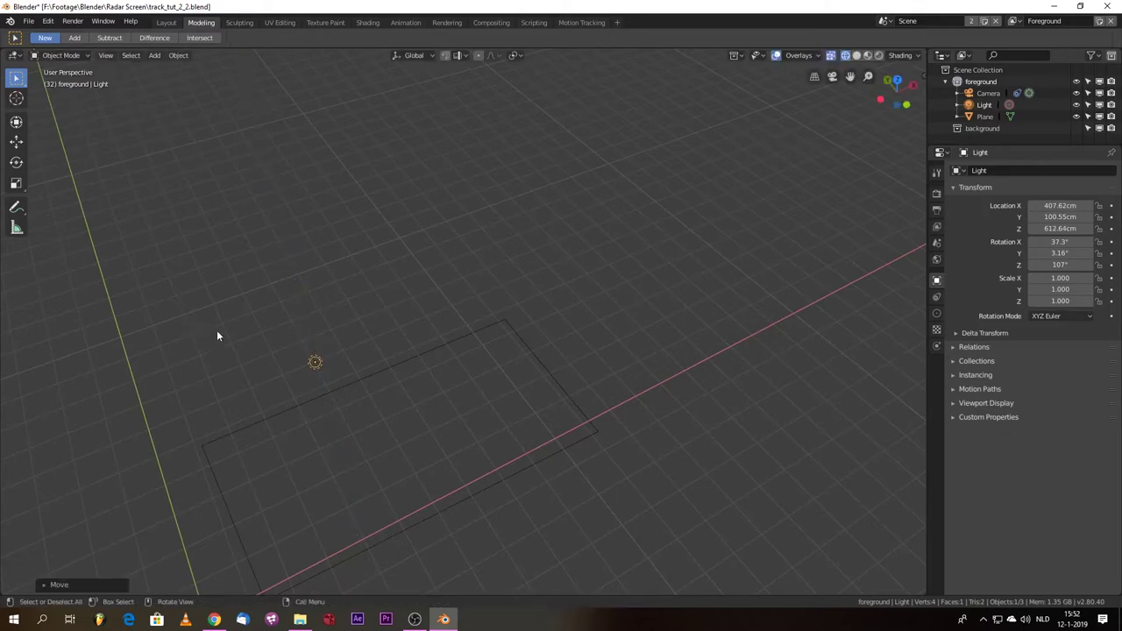
Step: Move the light along Y to about 392.5 cm and return to the camera view
key(g)
key(y)
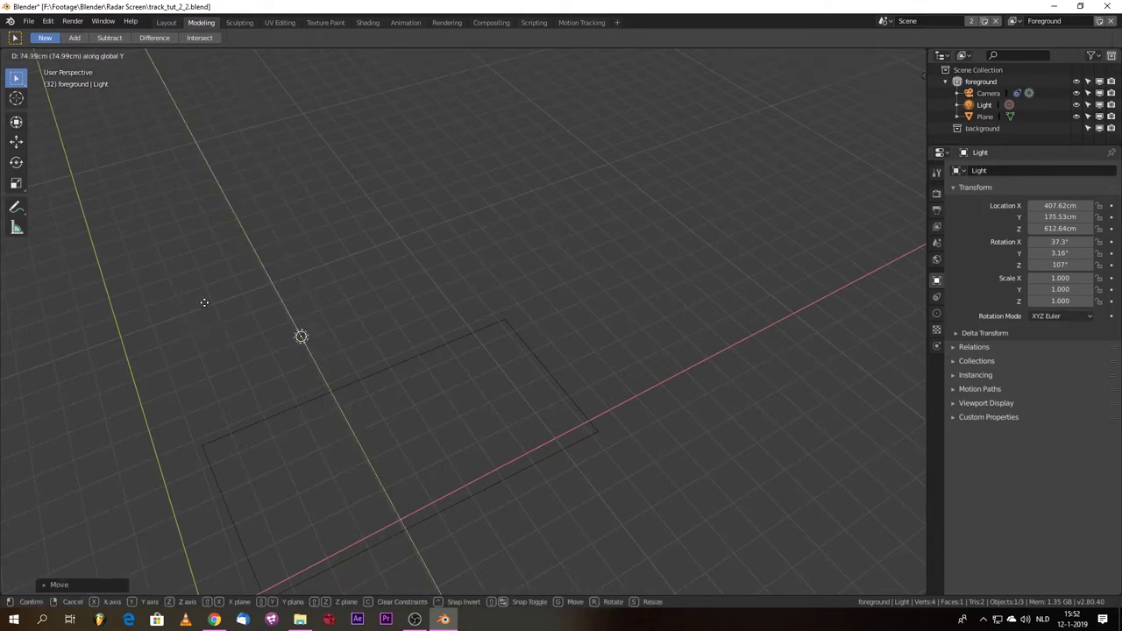
click(186, 229)
key(KP_0)
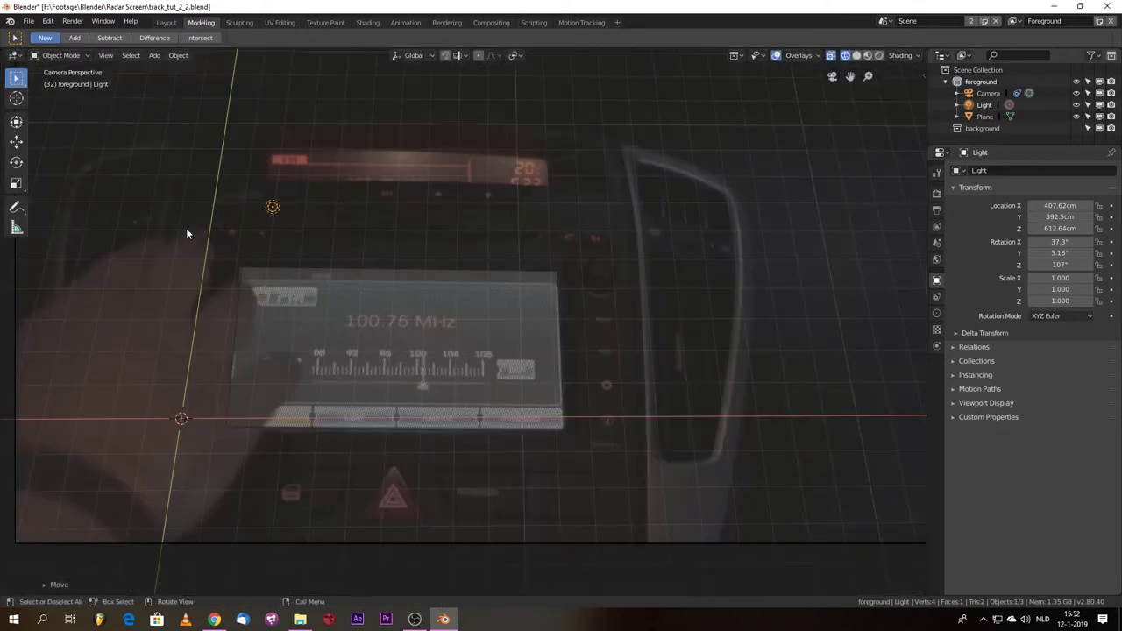
scroll(372, 213, down, 2)
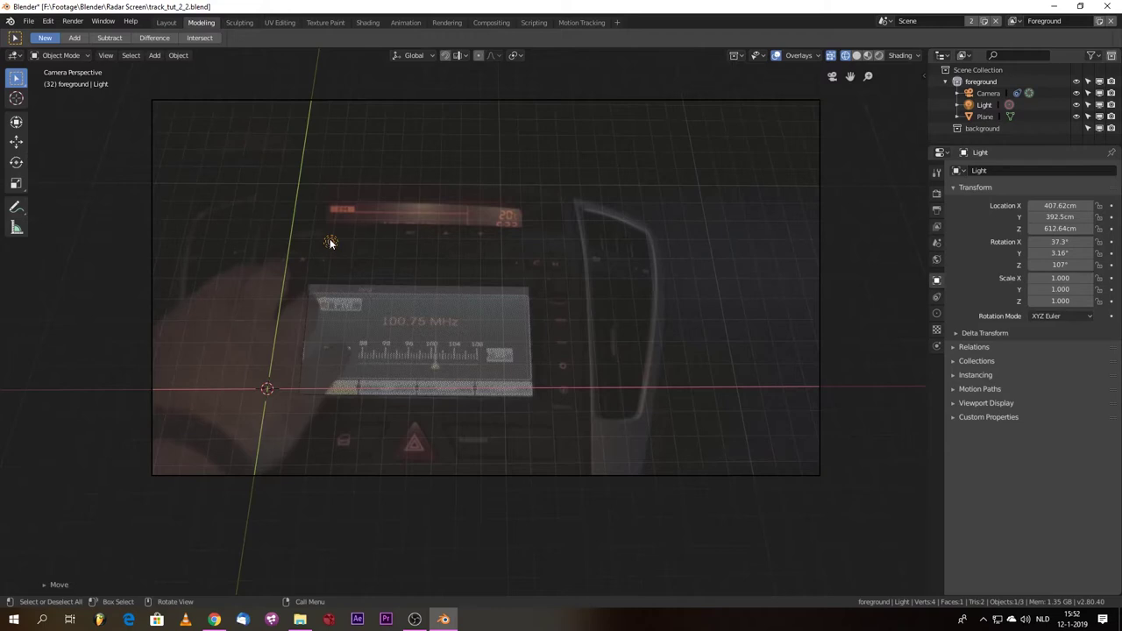
key(g)
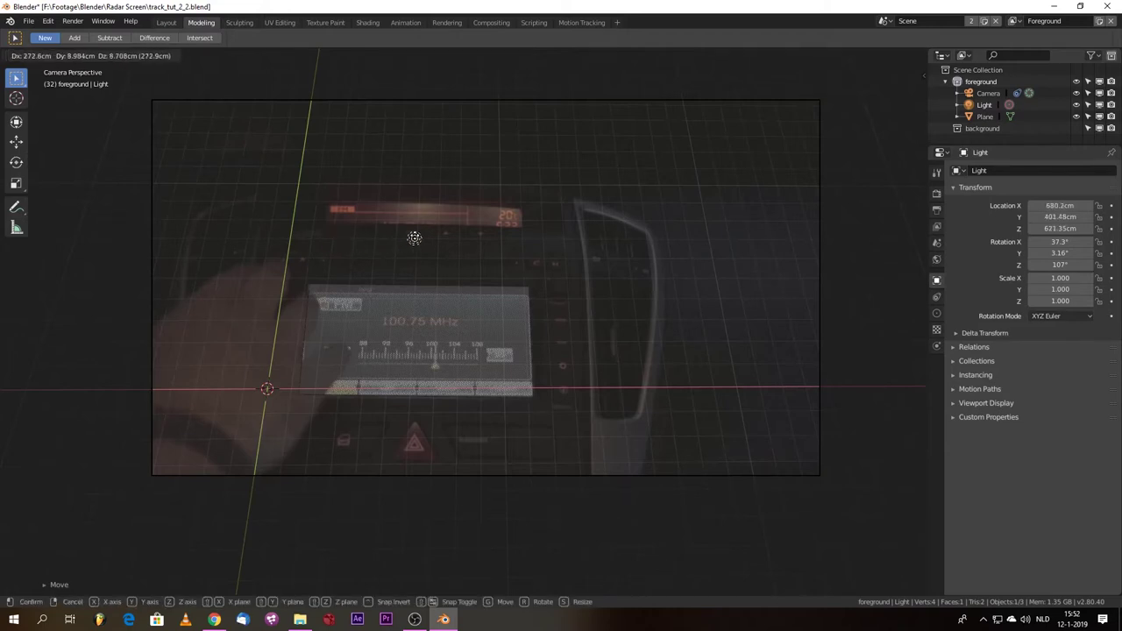
key(Escape)
key(g)
key(y)
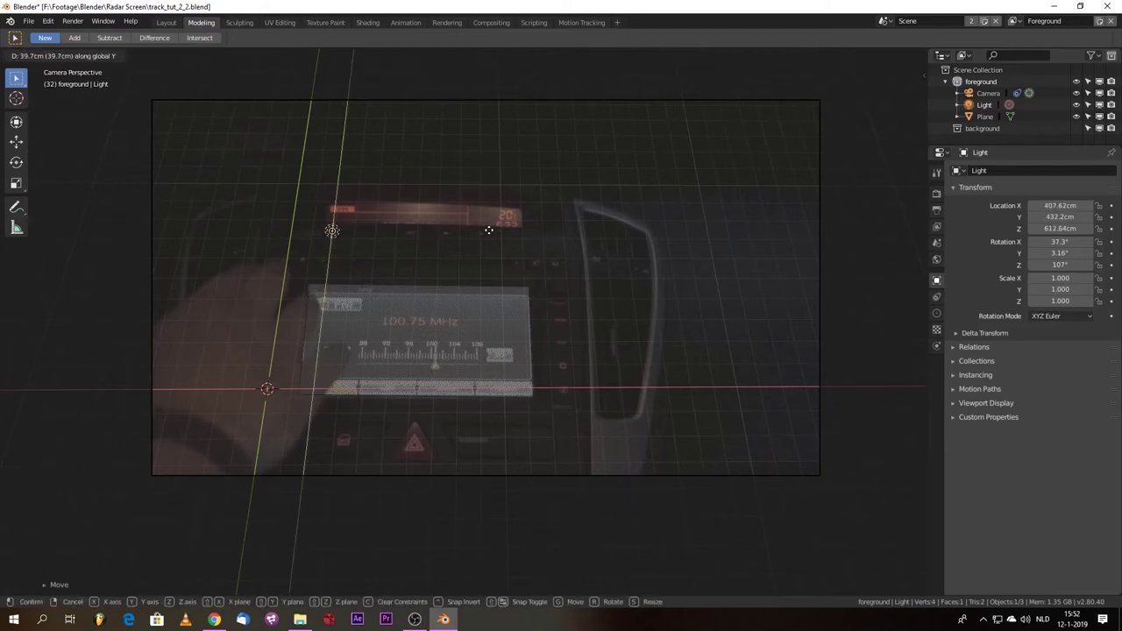
click(504, 153)
Step: Move the light along X to about 675.8 cm and raise it along Z to about 1315.7 cm
key(g)
key(x)
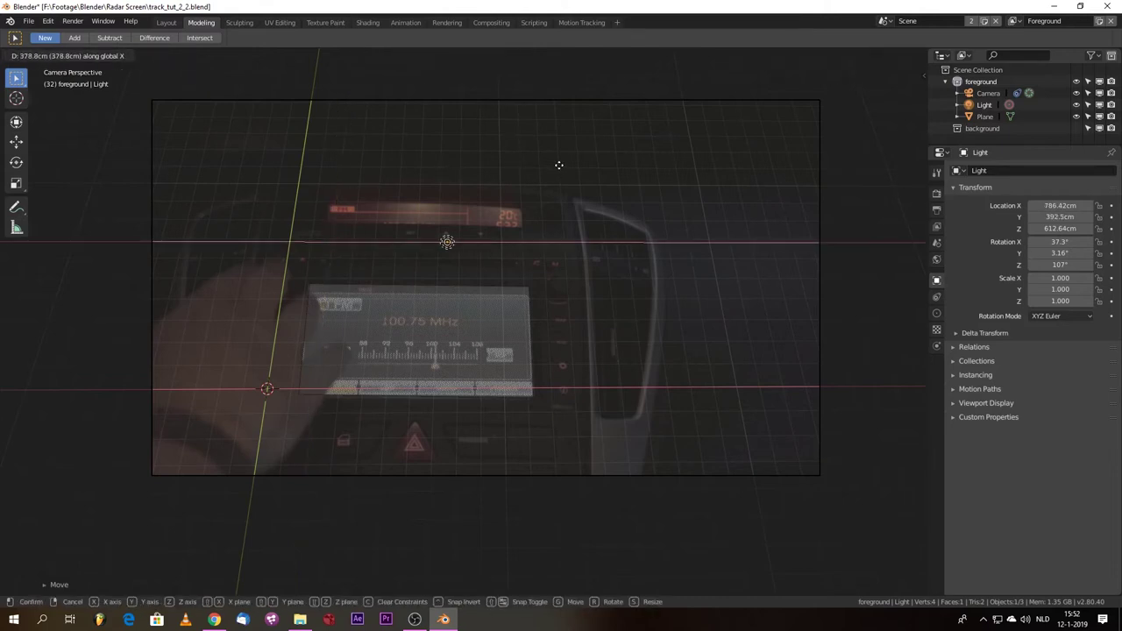
click(526, 160)
key(g)
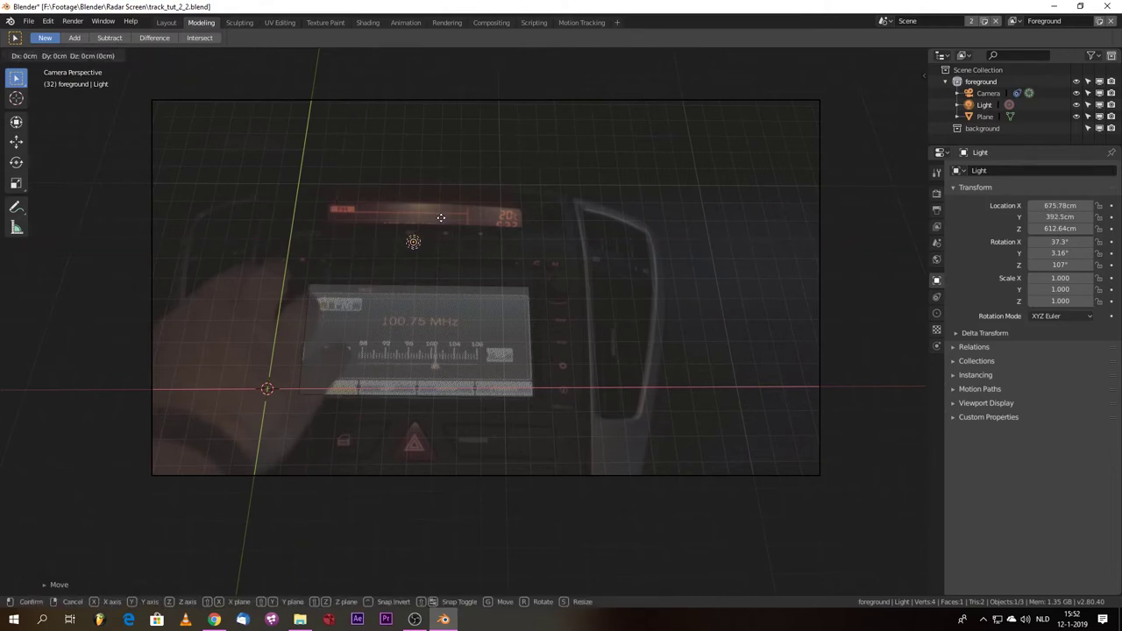
key(z)
click(430, 49)
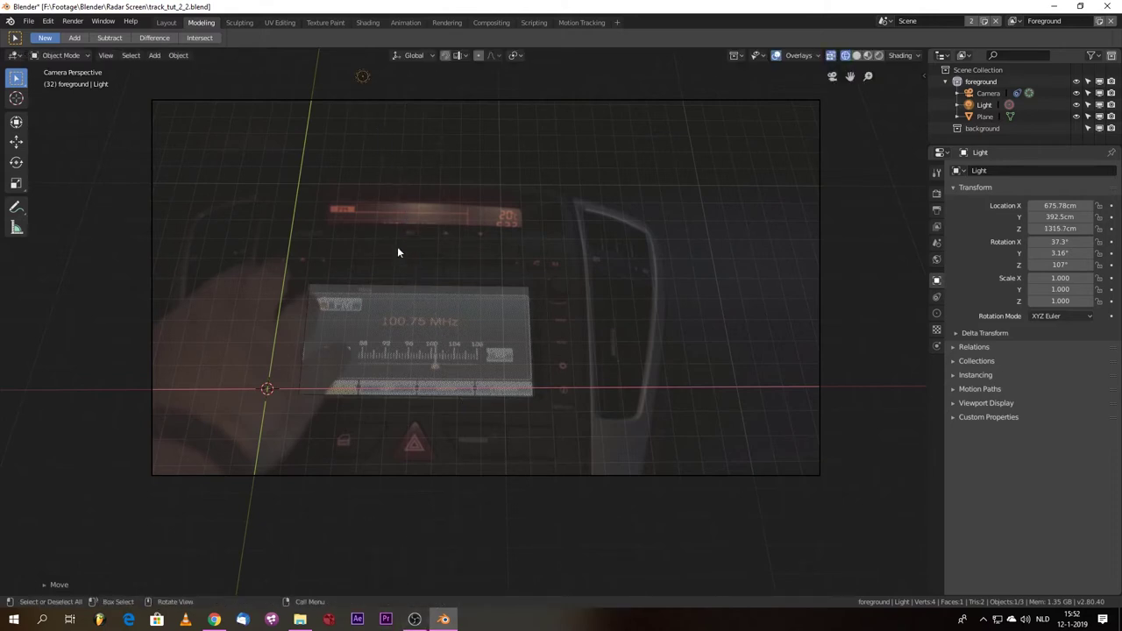
Step: Move the light along Y to about 404.8 cm and along Z to about 1329 cm
key(g)
key(y)
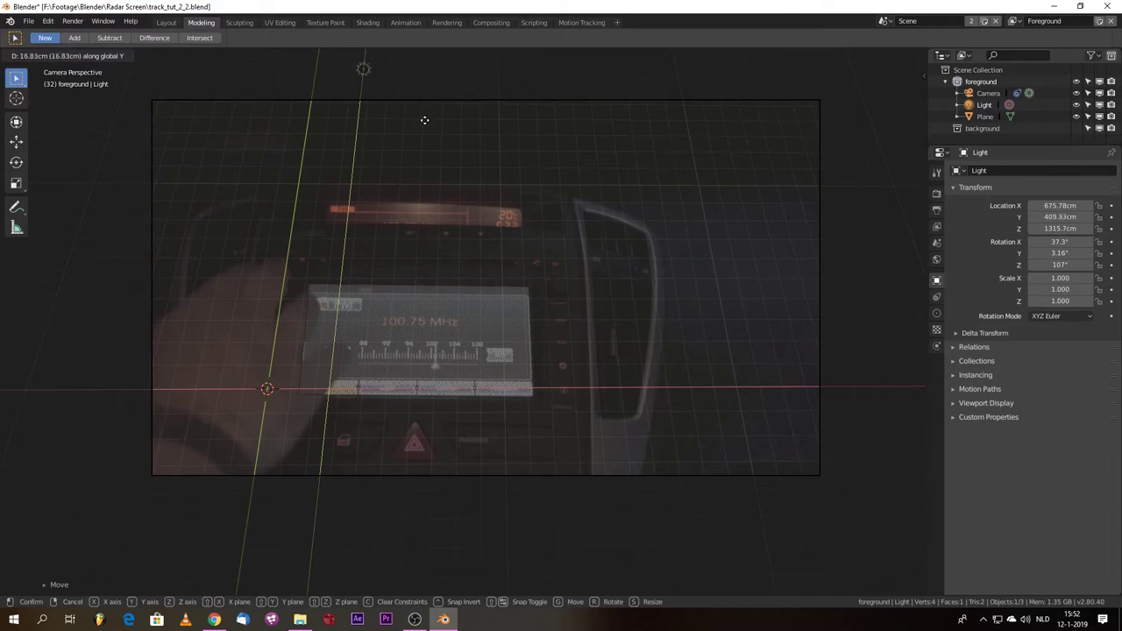
click(423, 120)
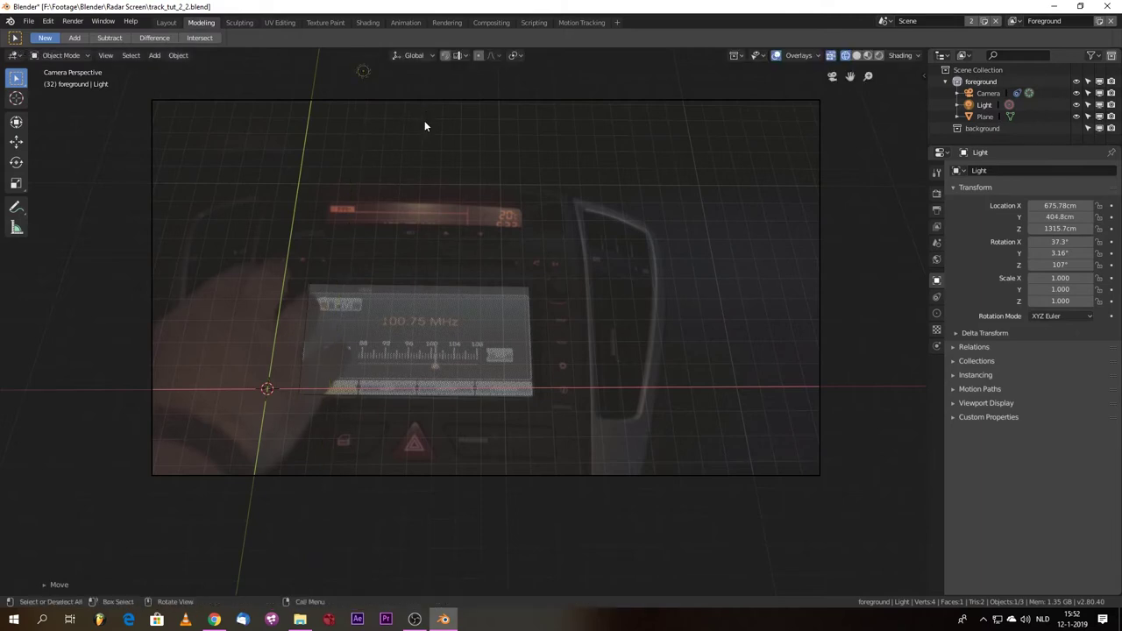
key(g)
key(z)
click(433, 113)
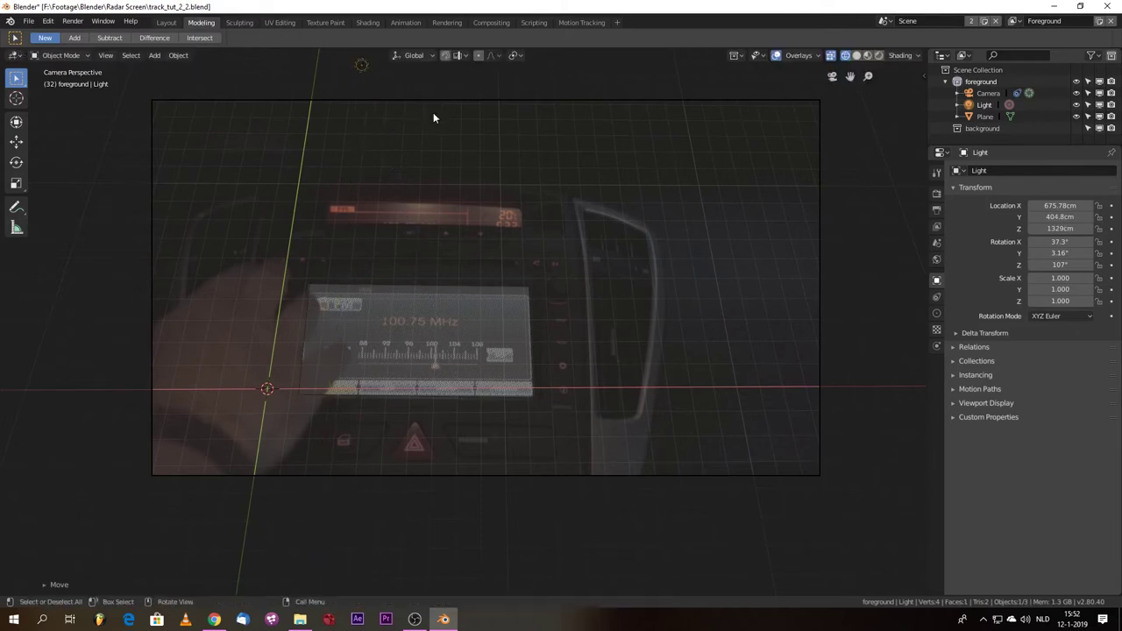
Step: Move the light along X to about 794.6 cm and along Y to about 782.3 cm
key(g)
key(x)
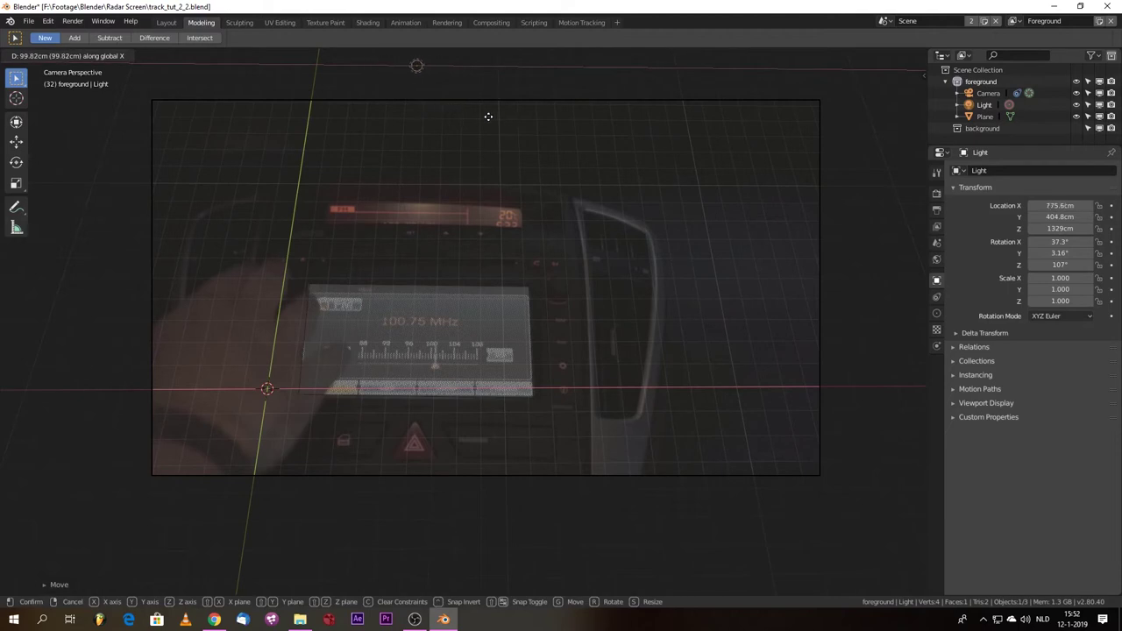
click(504, 162)
middle_drag(509, 172, 344, 274)
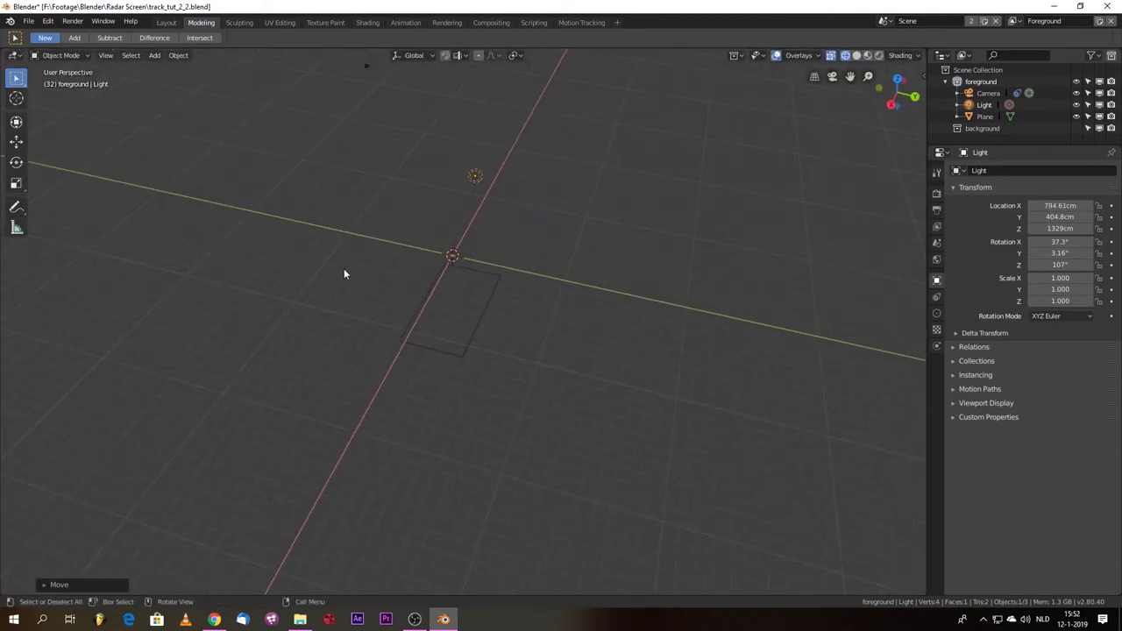
key(g)
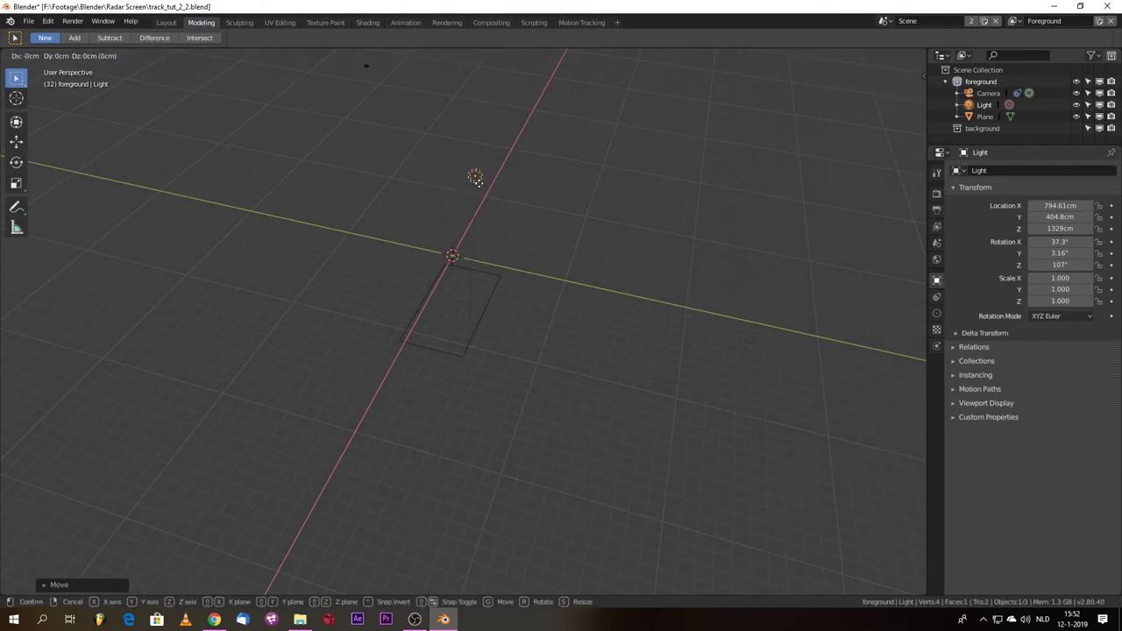
key(y)
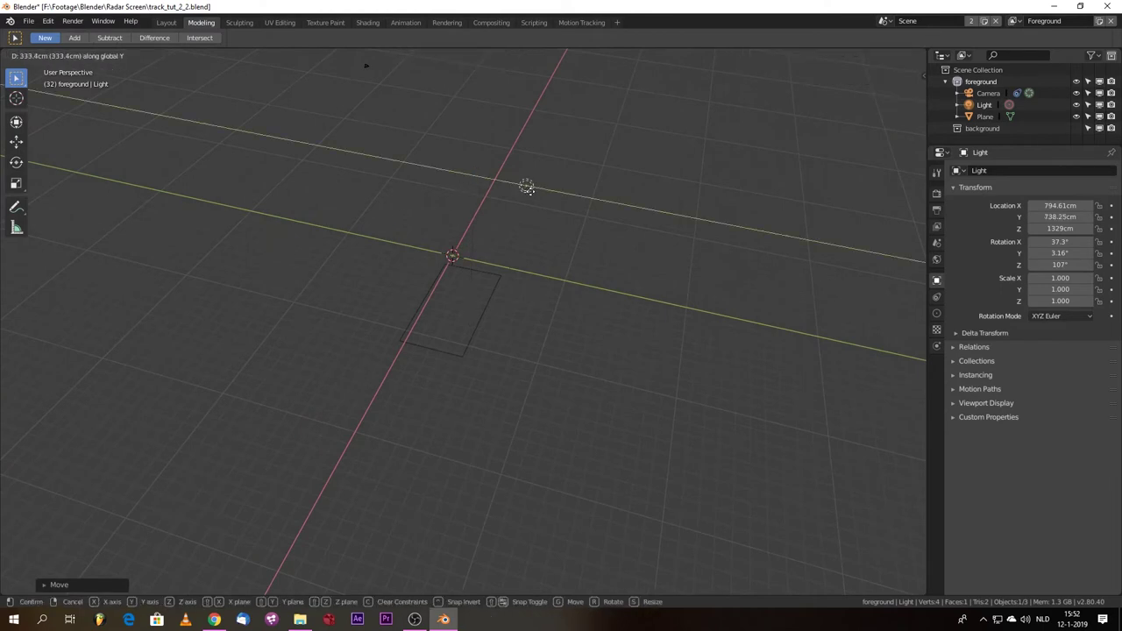
click(538, 200)
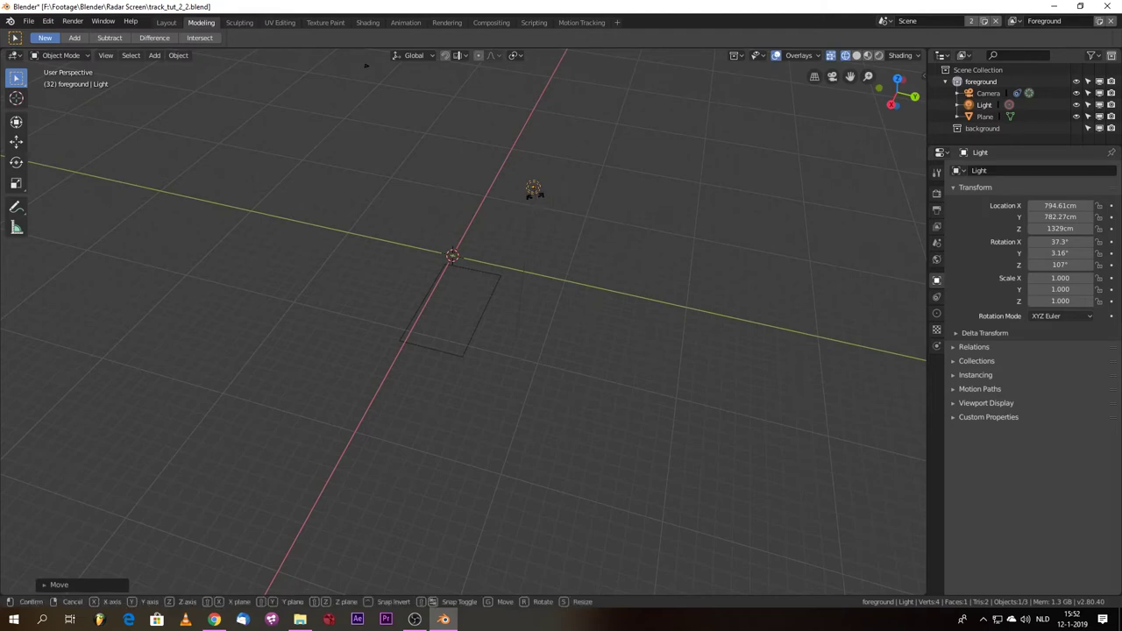
Step: Rotate the light to about 15°, 43.3° and -309° in X, Y and Z, and save the project from the camera view
key(r)
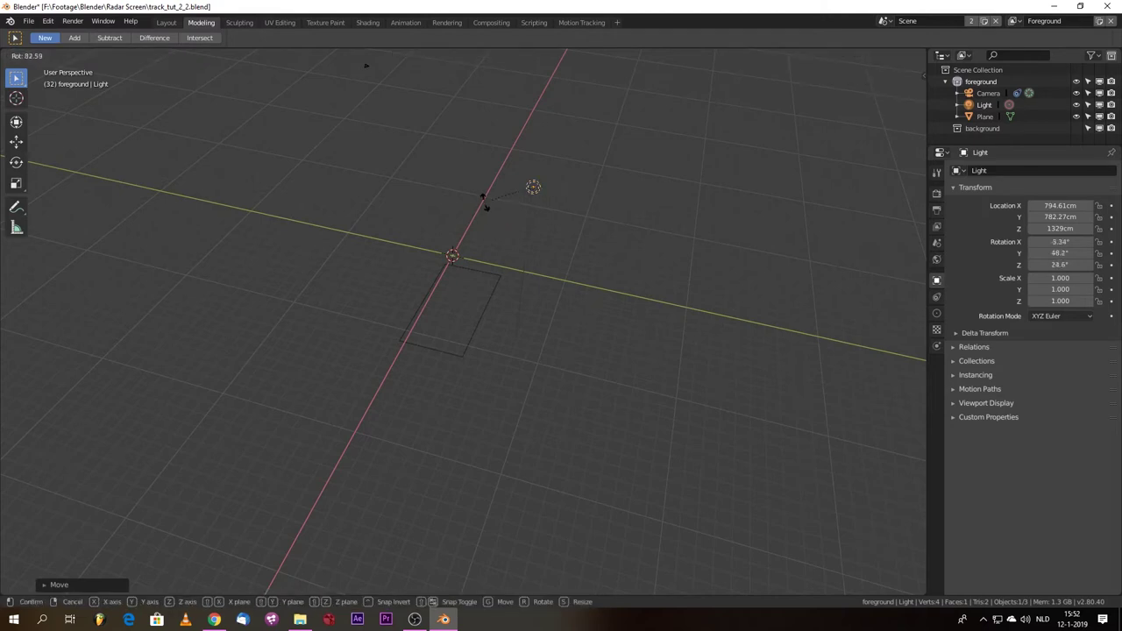
click(485, 229)
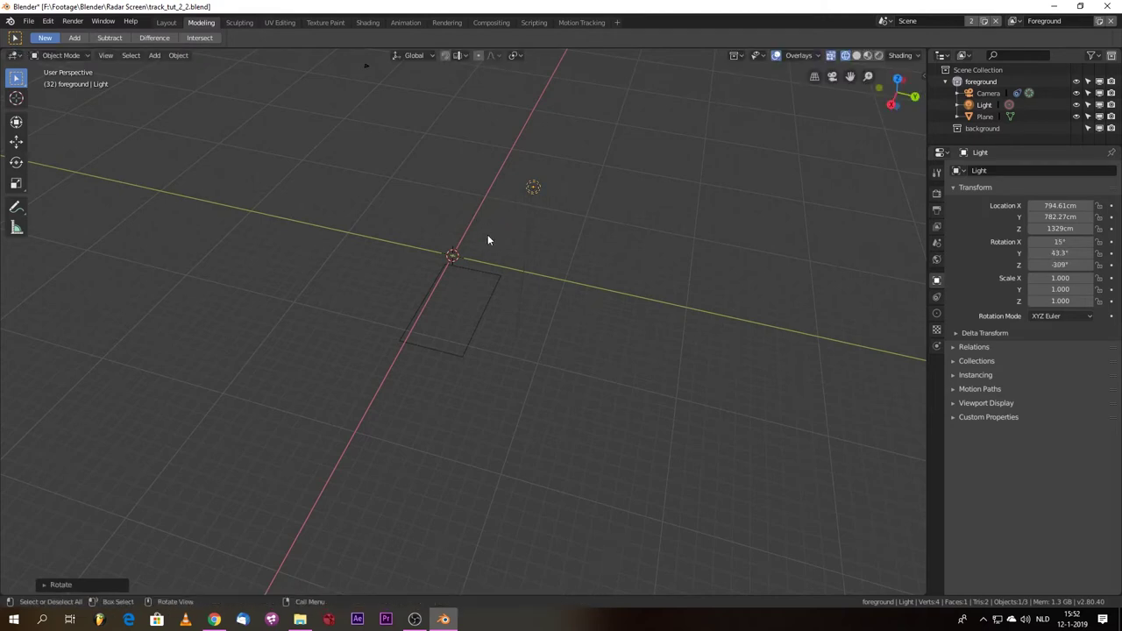
key(KP_0)
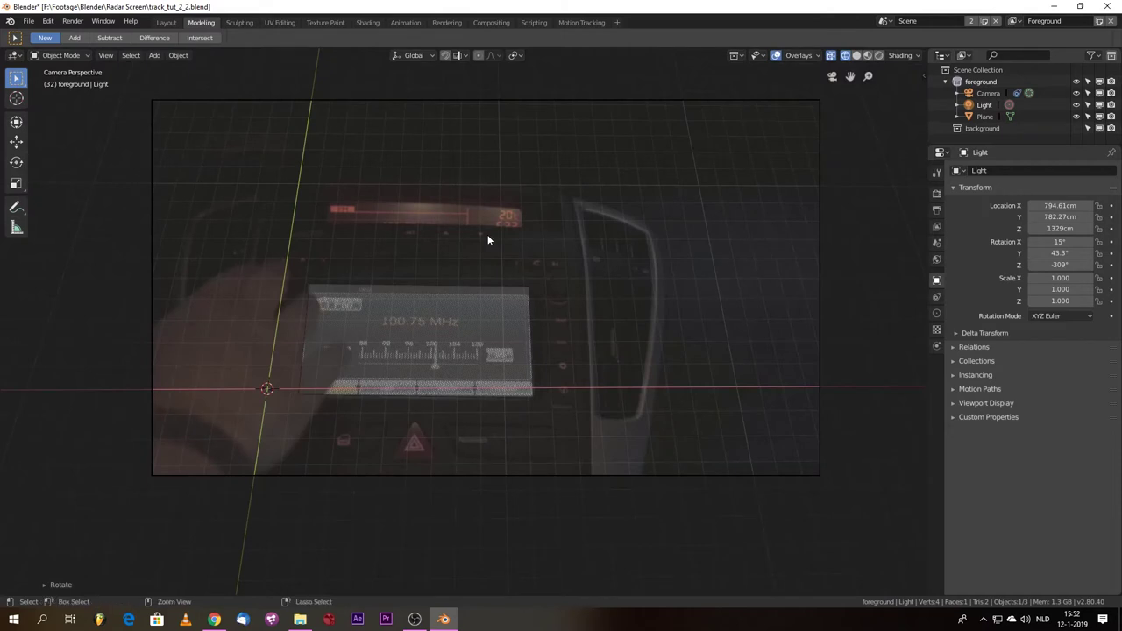
key(ctrl+s)
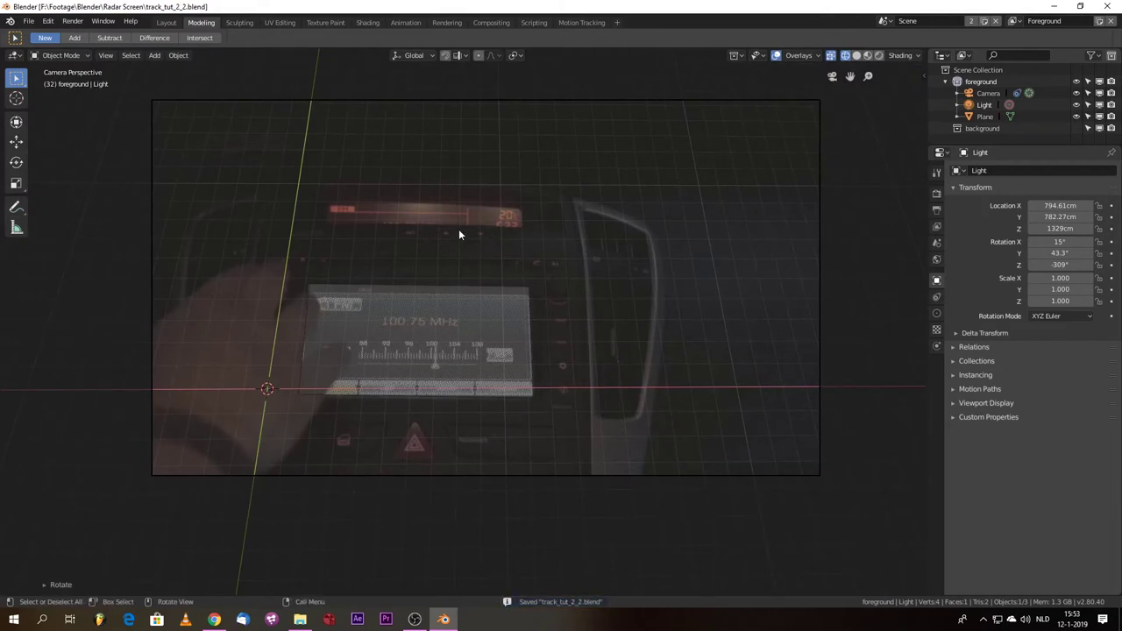
scroll(436, 228, up, 1)
scroll(435, 228, down, 2)
scroll(485, 259, up, 1)
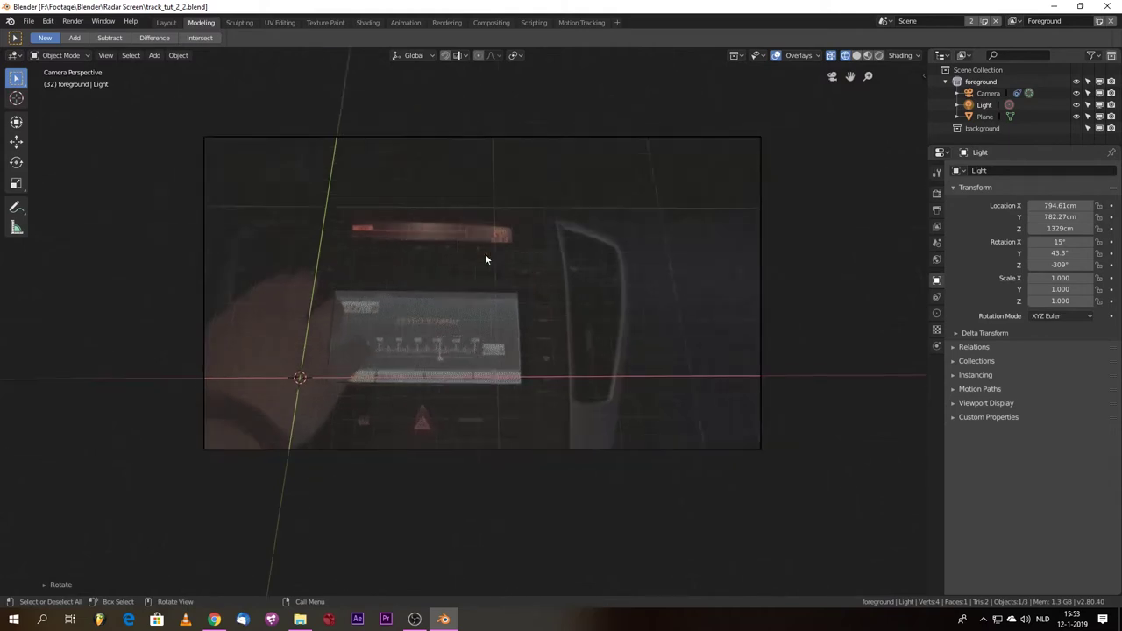
scroll(485, 259, up, 2)
scroll(485, 258, down, 1)
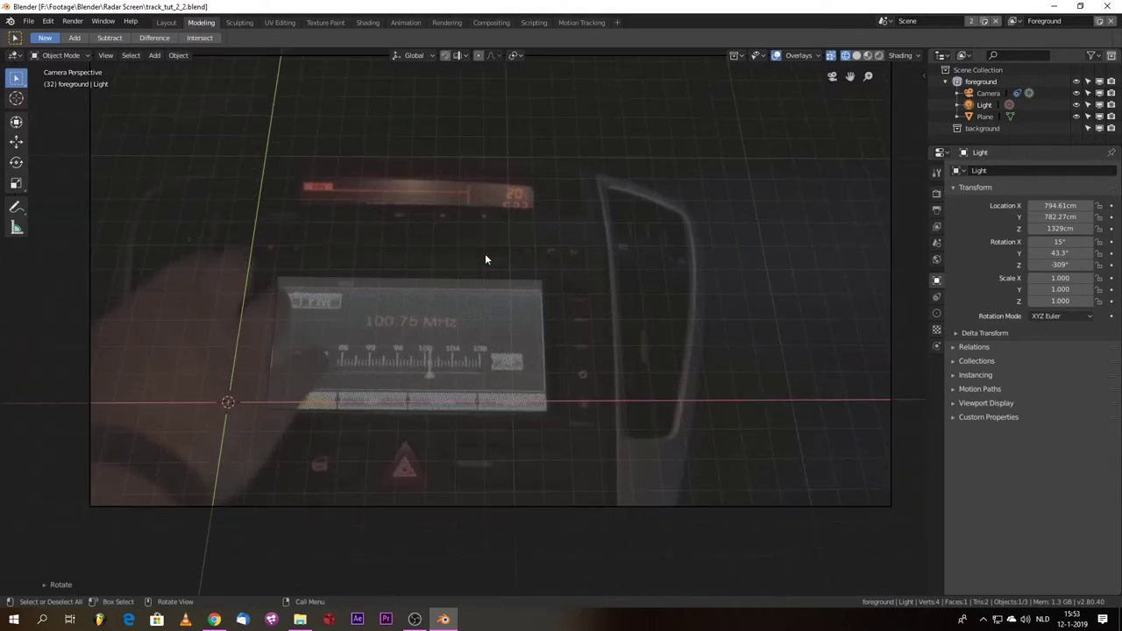
Step: Save the project and tint the point light's colour a pale lavender
click(937, 314)
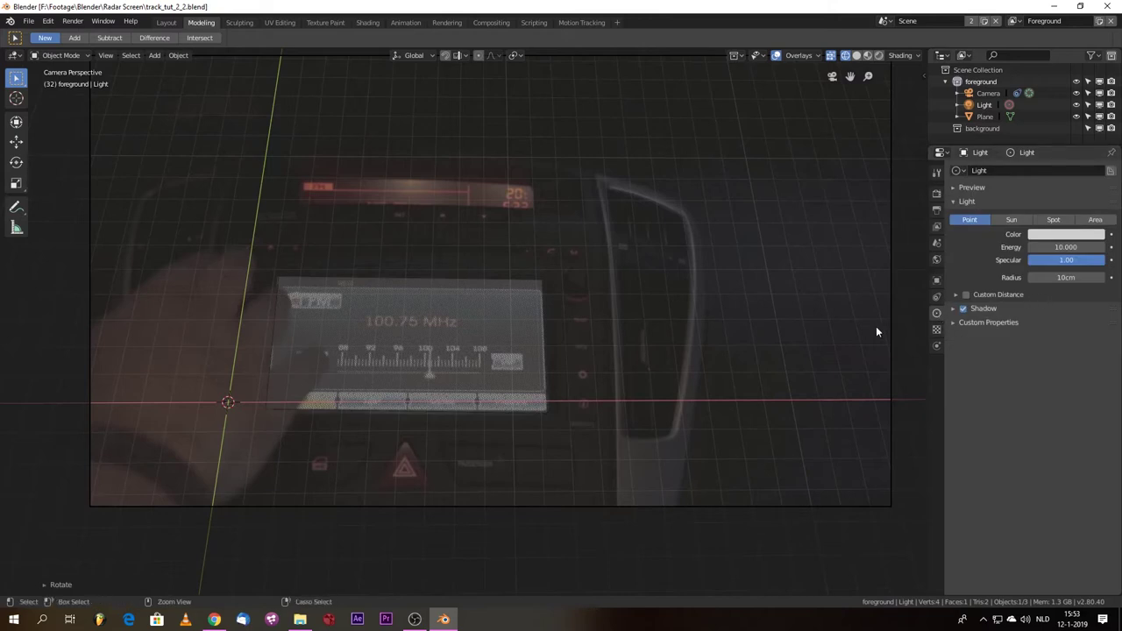
key(ctrl+s)
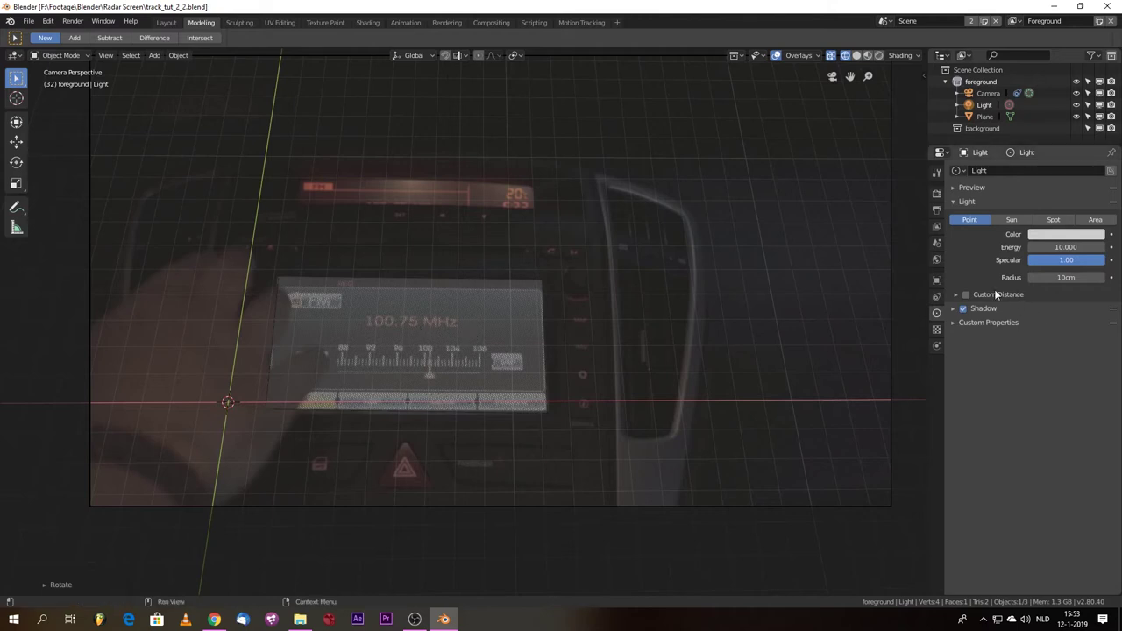
click(1059, 237)
mouse_move(1044, 136)
mouse_down()
mouse_move(1067, 112)
mouse_move(1051, 117)
mouse_up()
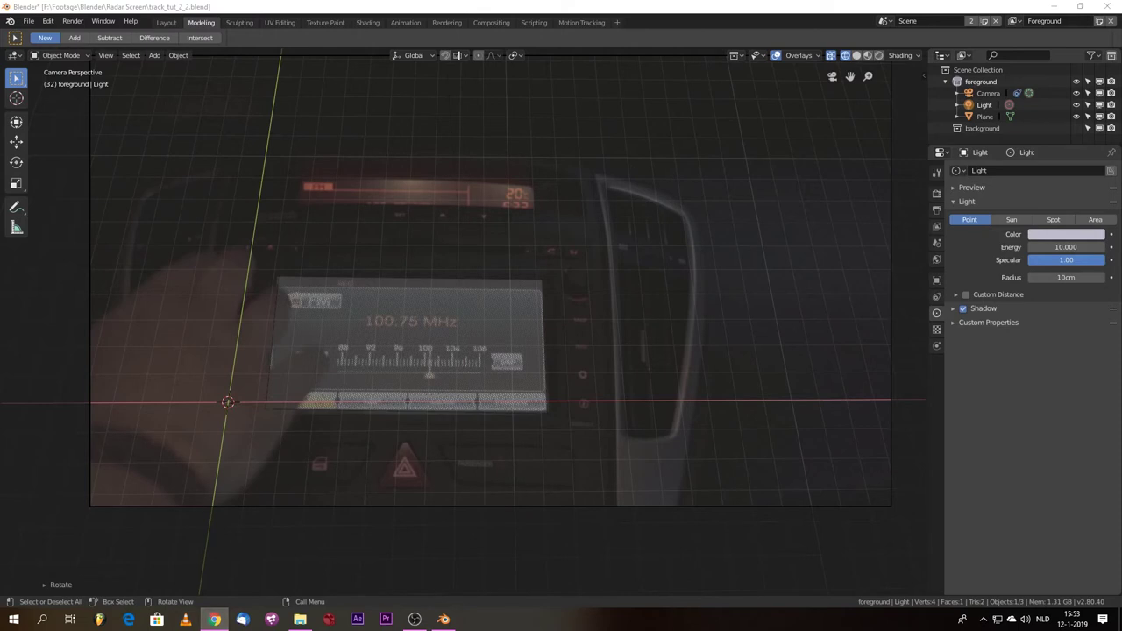
Step: Switch to Chrome and search Google for "kelvin to rgb hex converter"
click(214, 619)
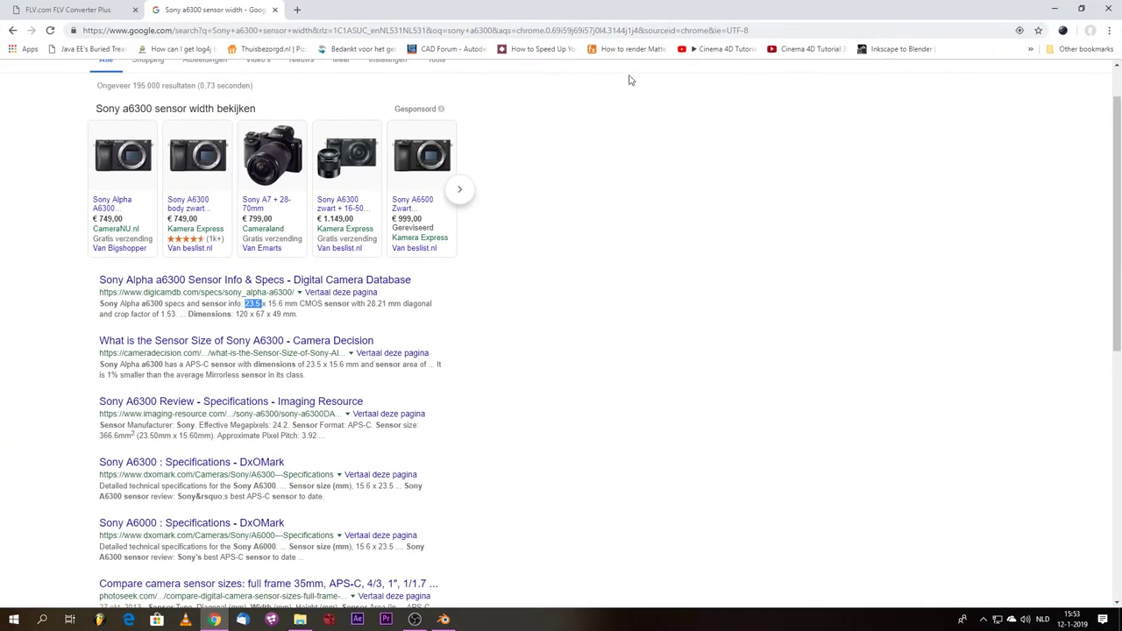
click(313, 39)
text(KELV)
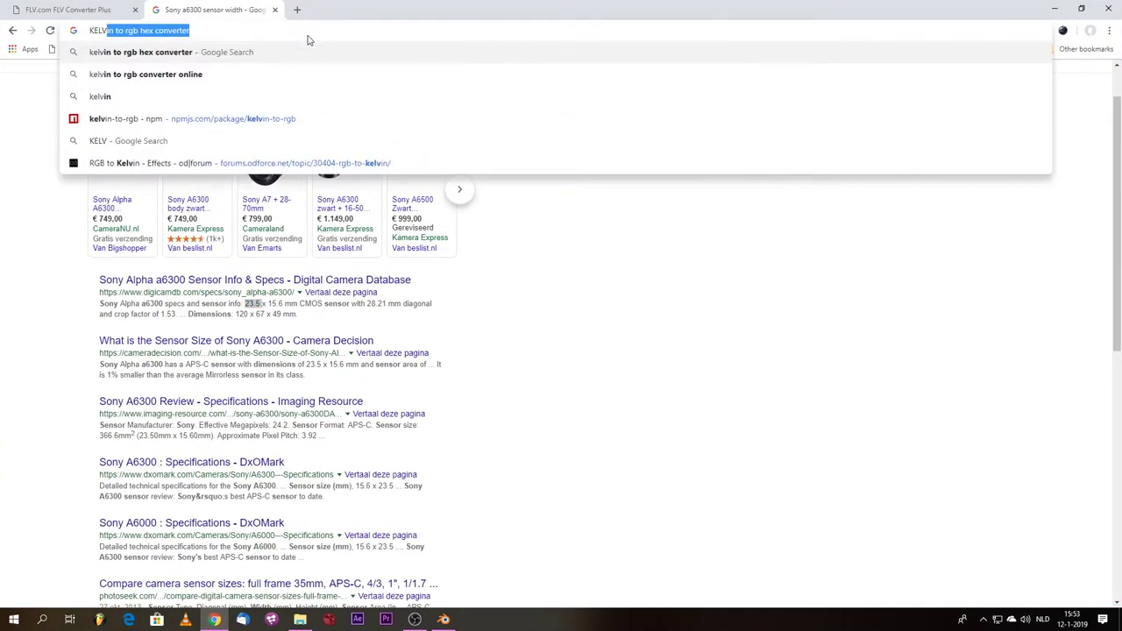
key(Delete)
text(IN)
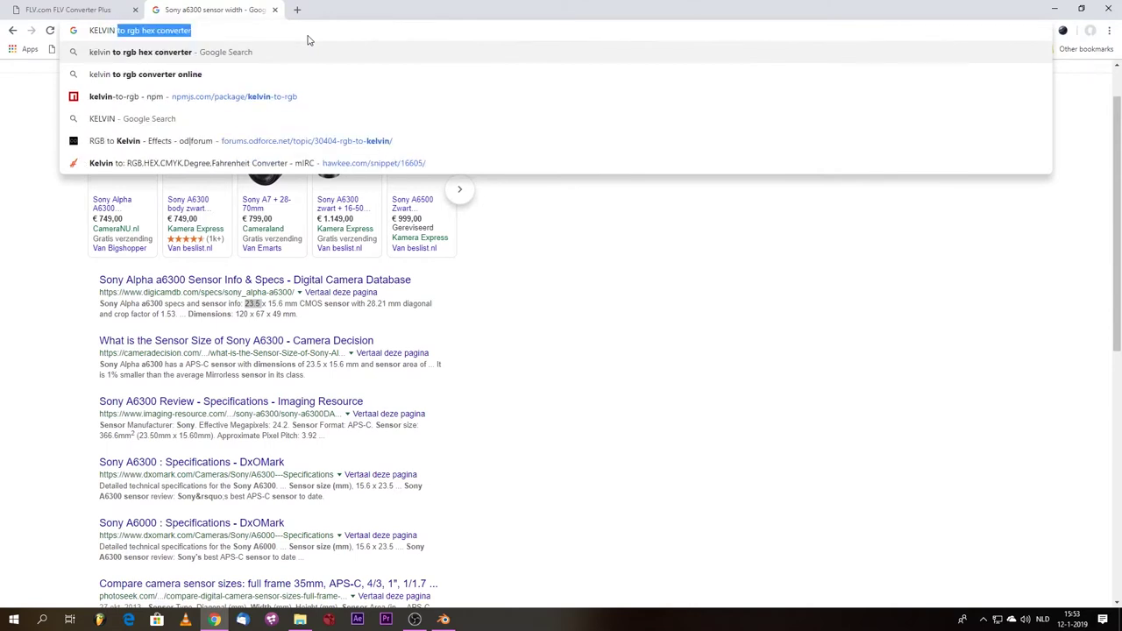
key(Return)
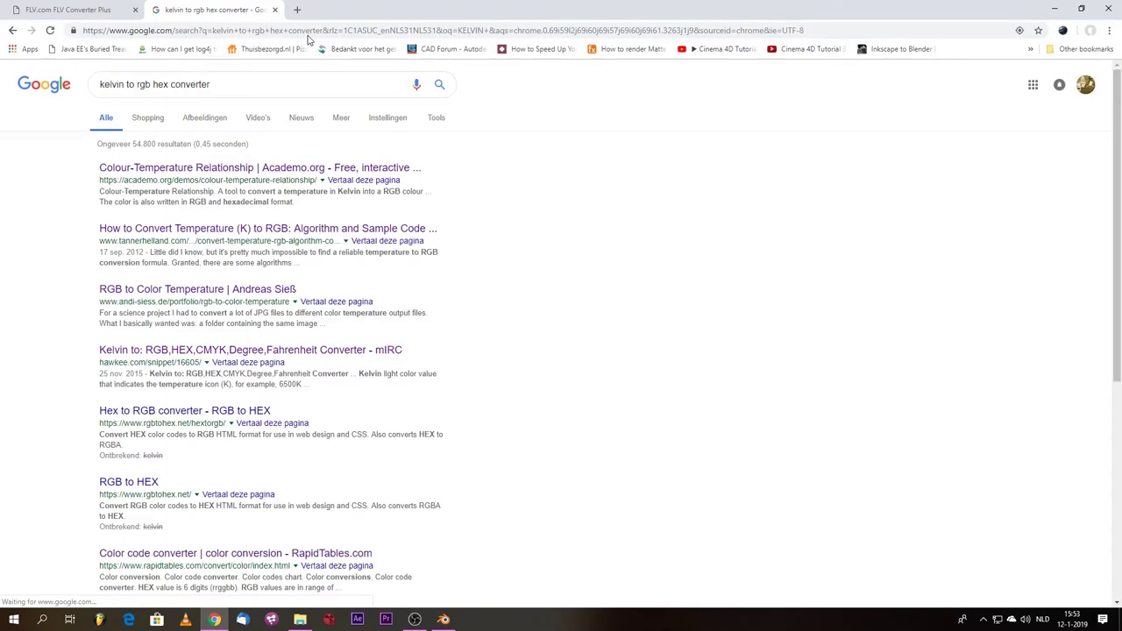
Step: Open Academo's Colour-Temperature Relationship tool from the search results and highlight its hex colour code
click(178, 230)
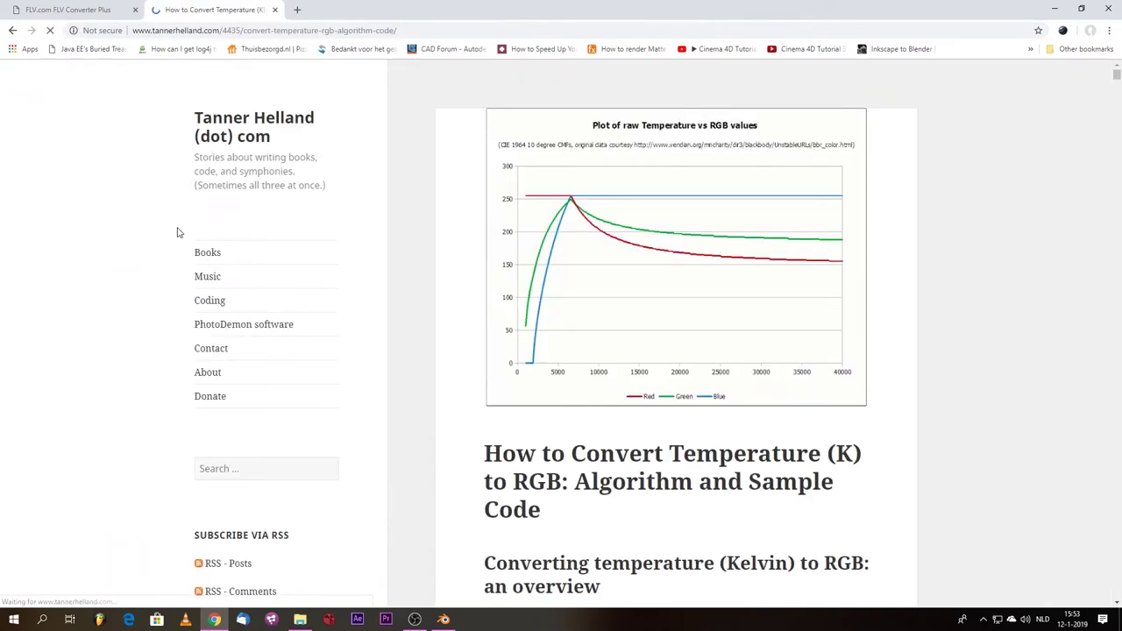
click(16, 32)
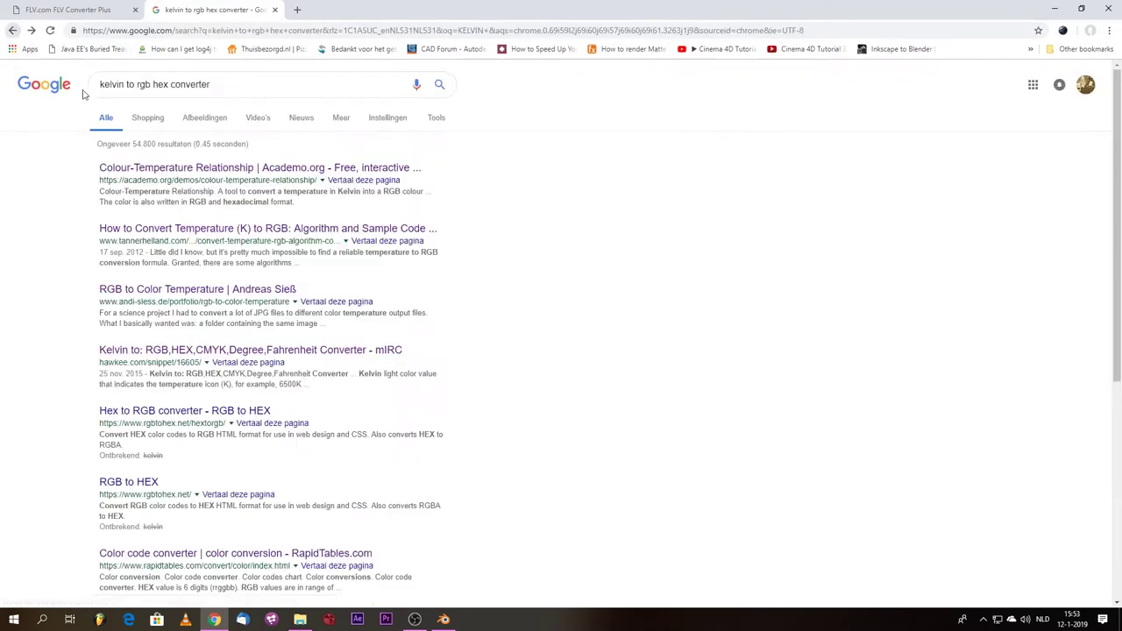
click(144, 168)
scroll(514, 443, down, 3)
scroll(514, 163, up, 2)
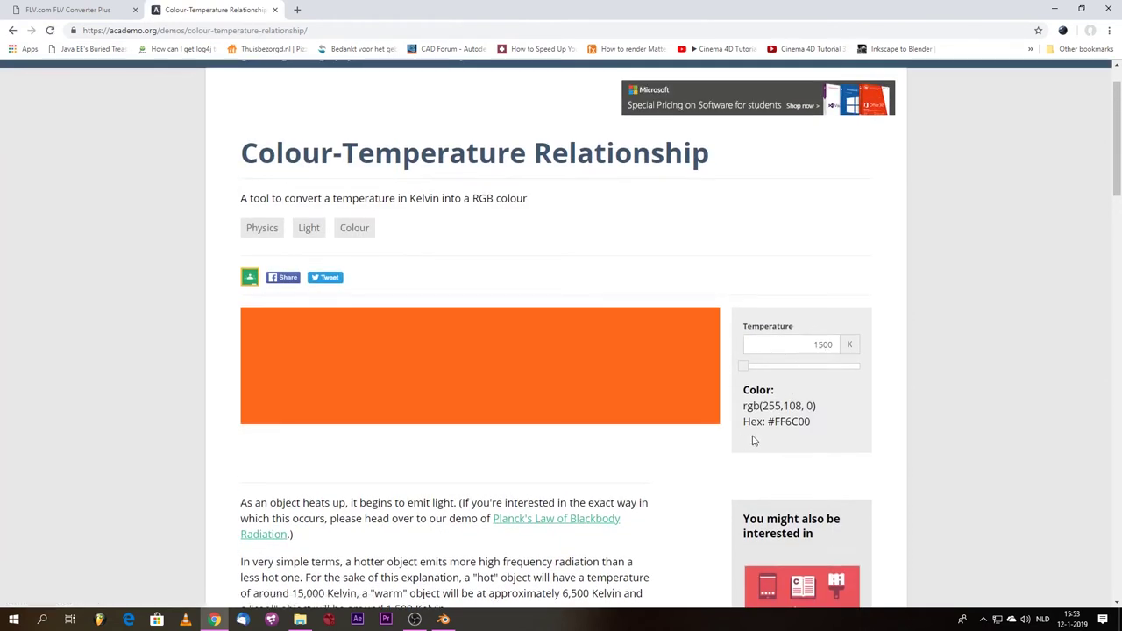
double_click(794, 421)
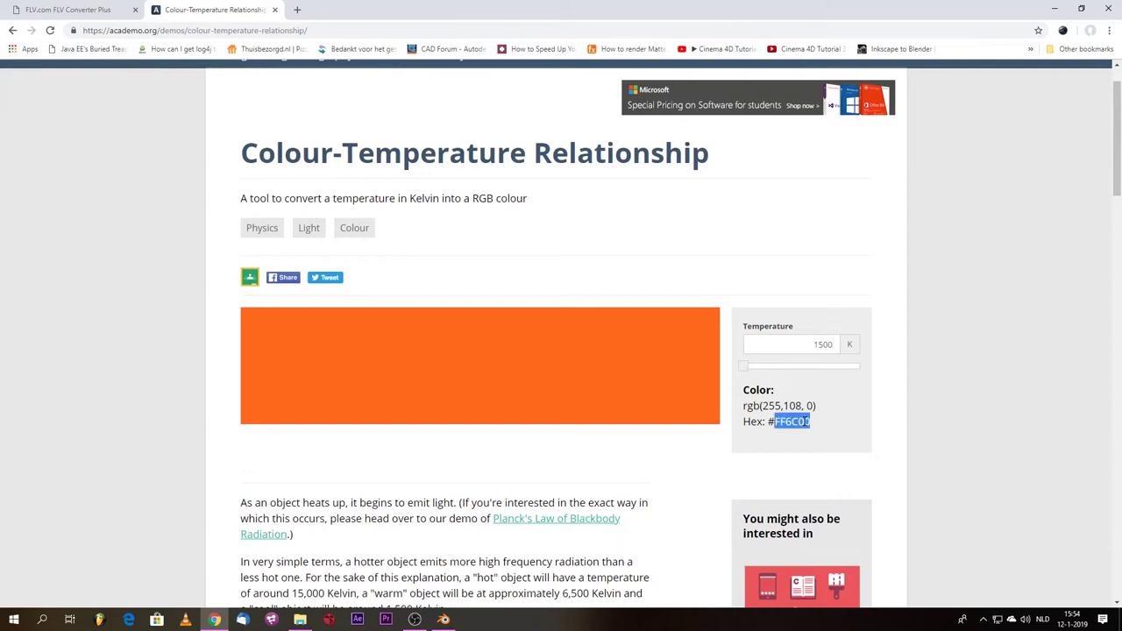
click(833, 430)
Step: Search Google in a new browser tab for "incandescent light bulb color temperature"
click(299, 10)
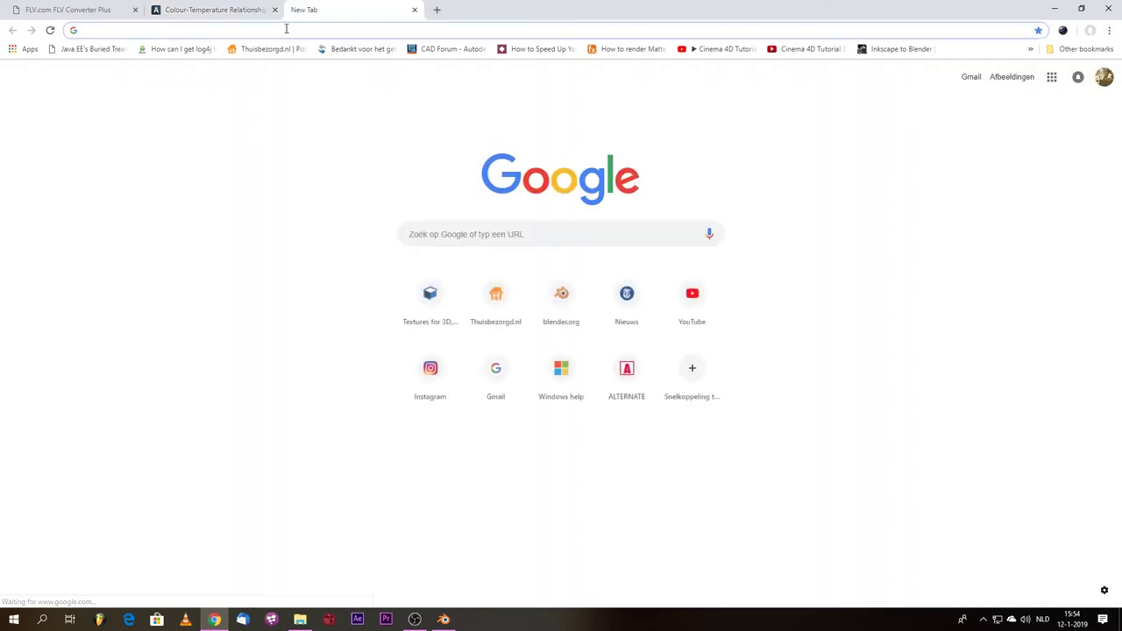
text(inca)
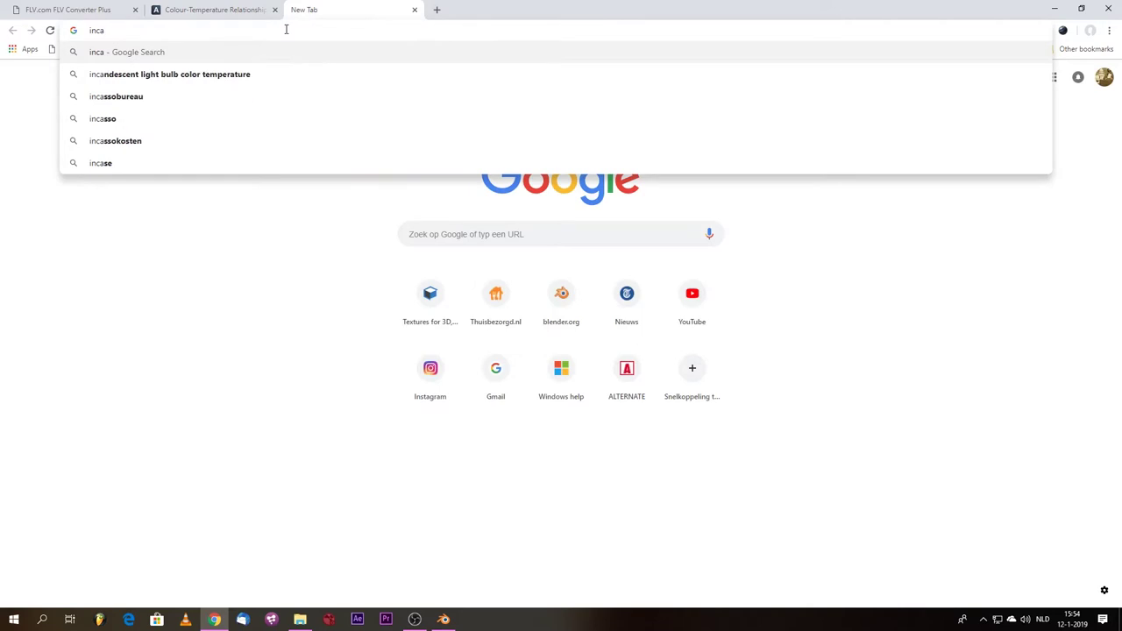
key(Down)
key(Return)
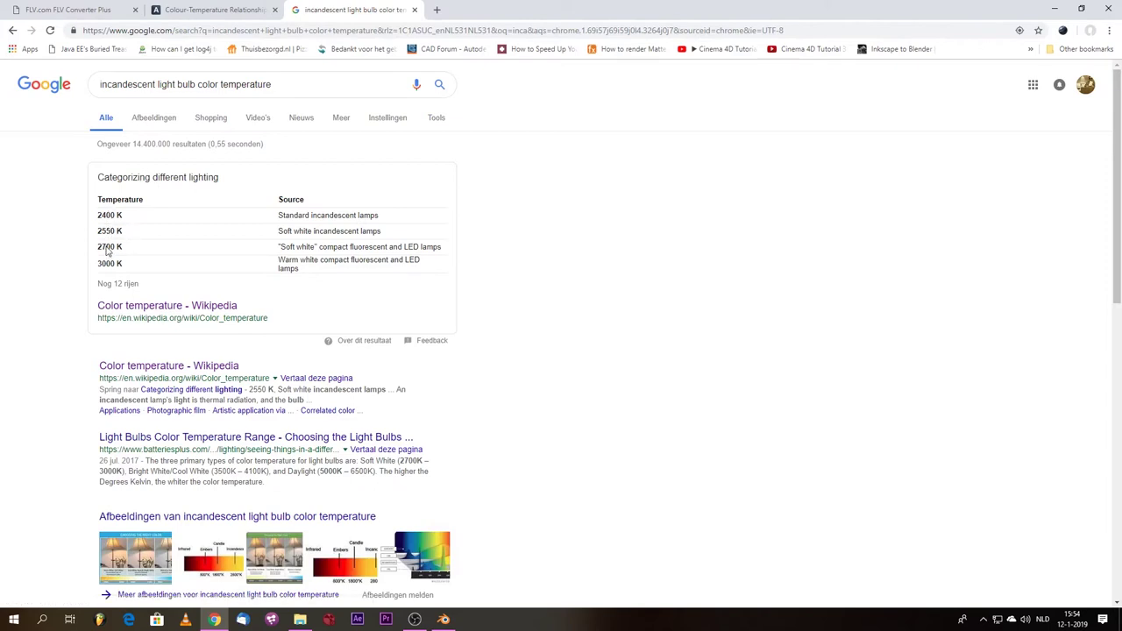
Step: Convert a temperature of 2500 K in the Colour-Temperature Relationship tool and copy its hex colour code
click(235, 9)
click(786, 345)
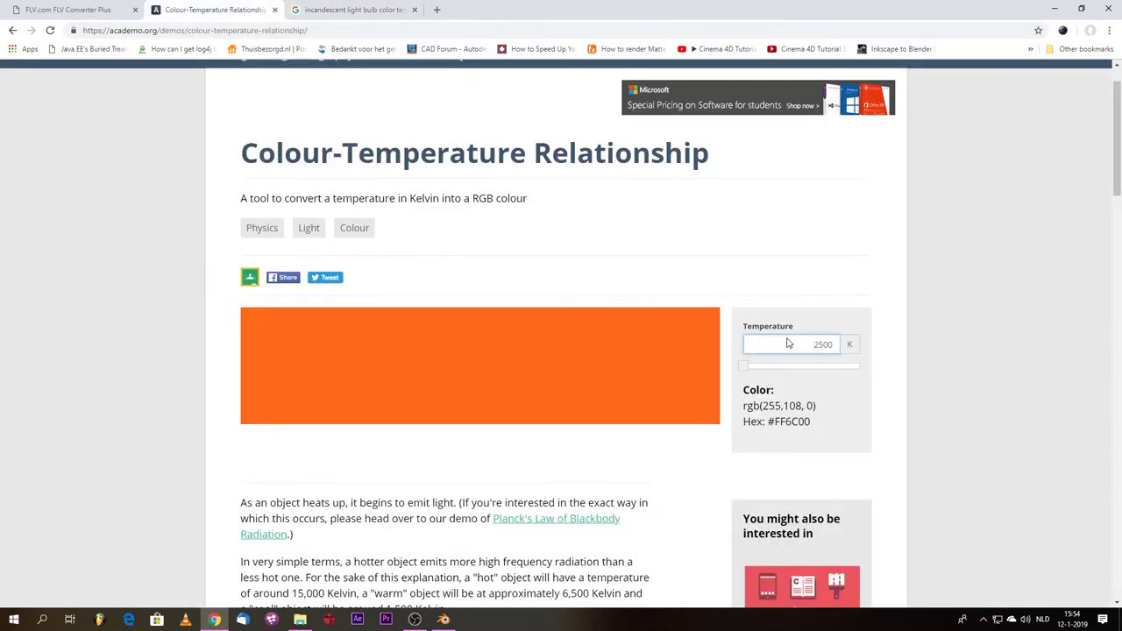
key(Return)
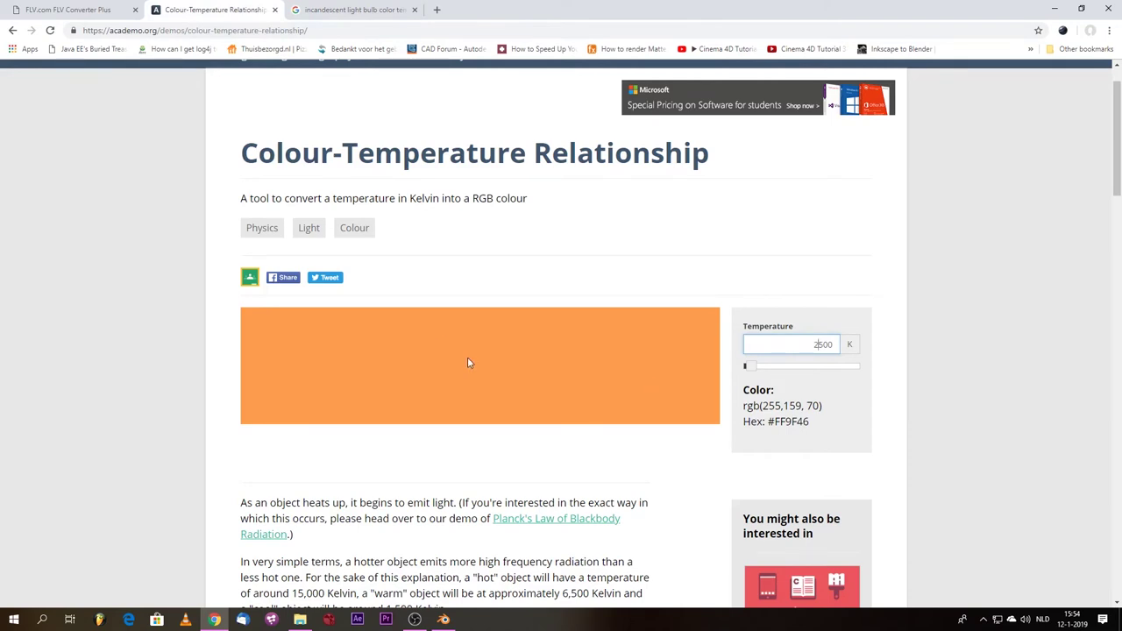
drag(775, 421, 812, 426)
key(ctrl+c)
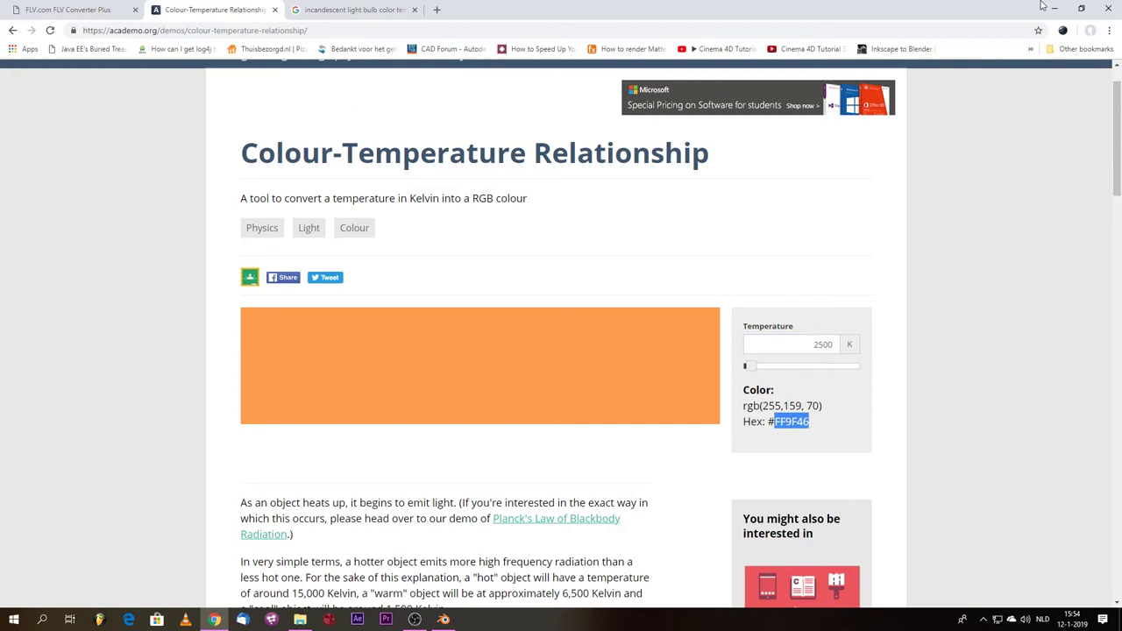
Step: Return to Blender, set the point light's colour to the copied hex value FF9F46 and save the project
click(1054, 8)
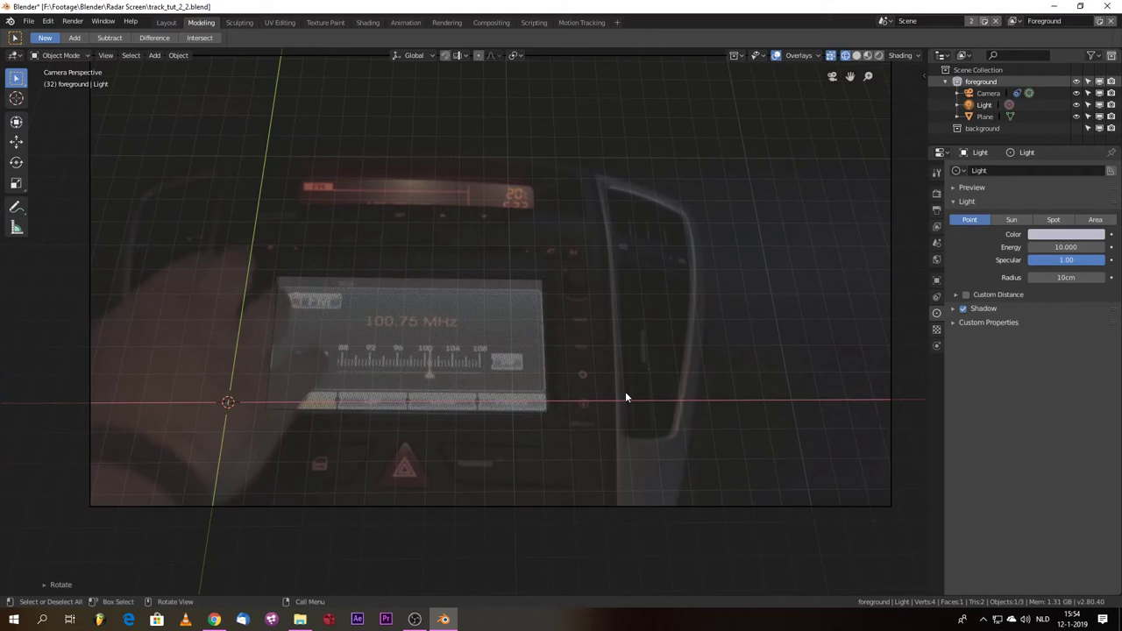
click(1062, 234)
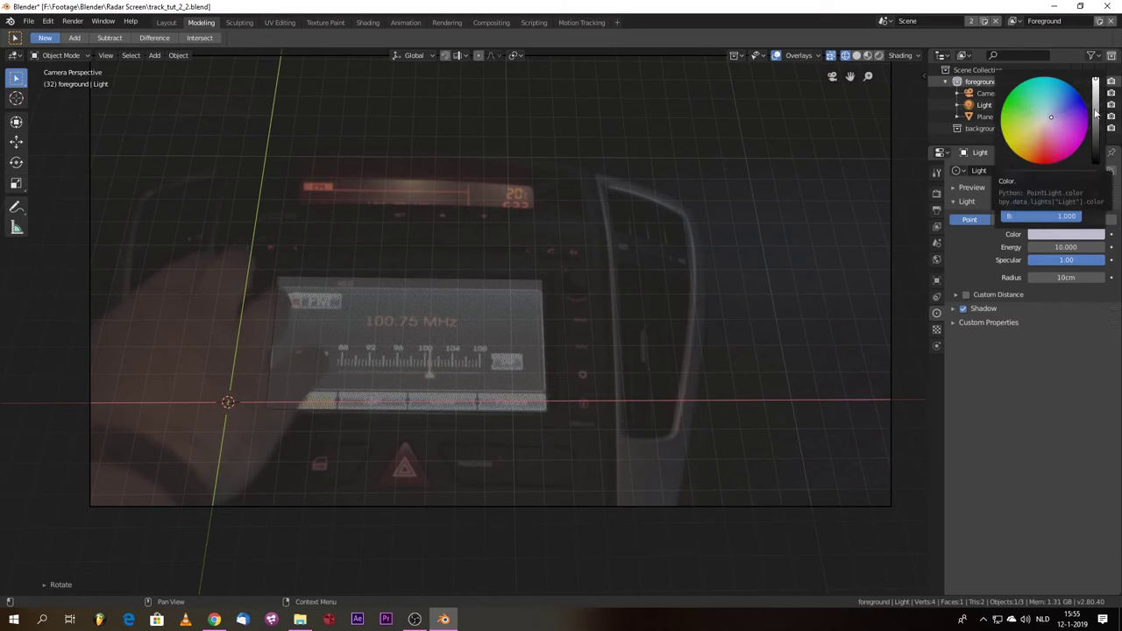
click(1078, 235)
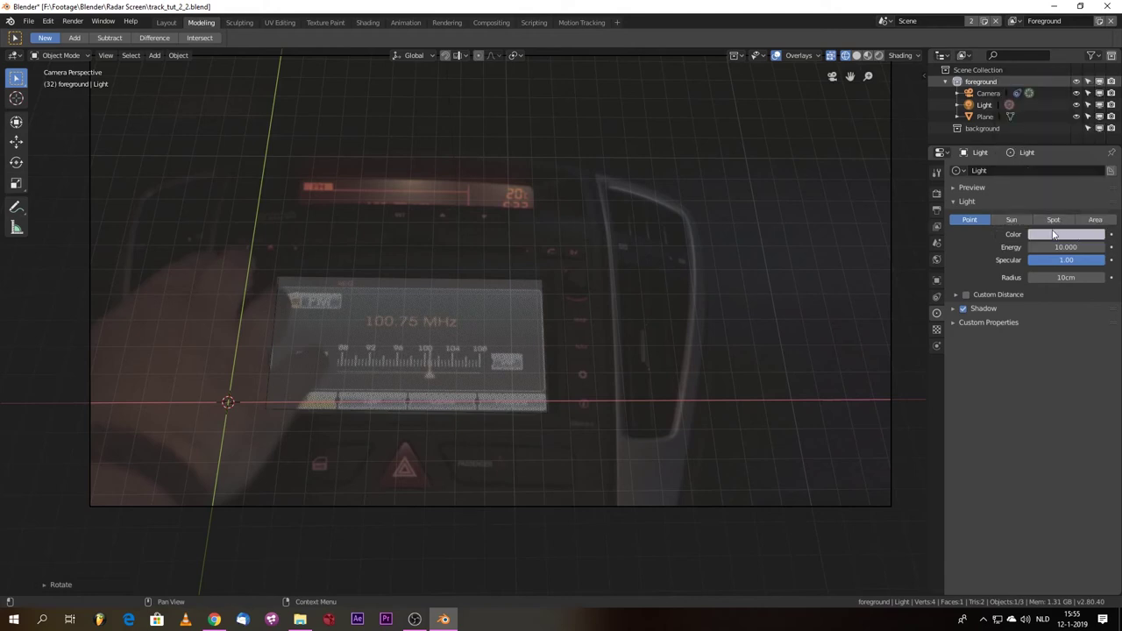
click(1056, 235)
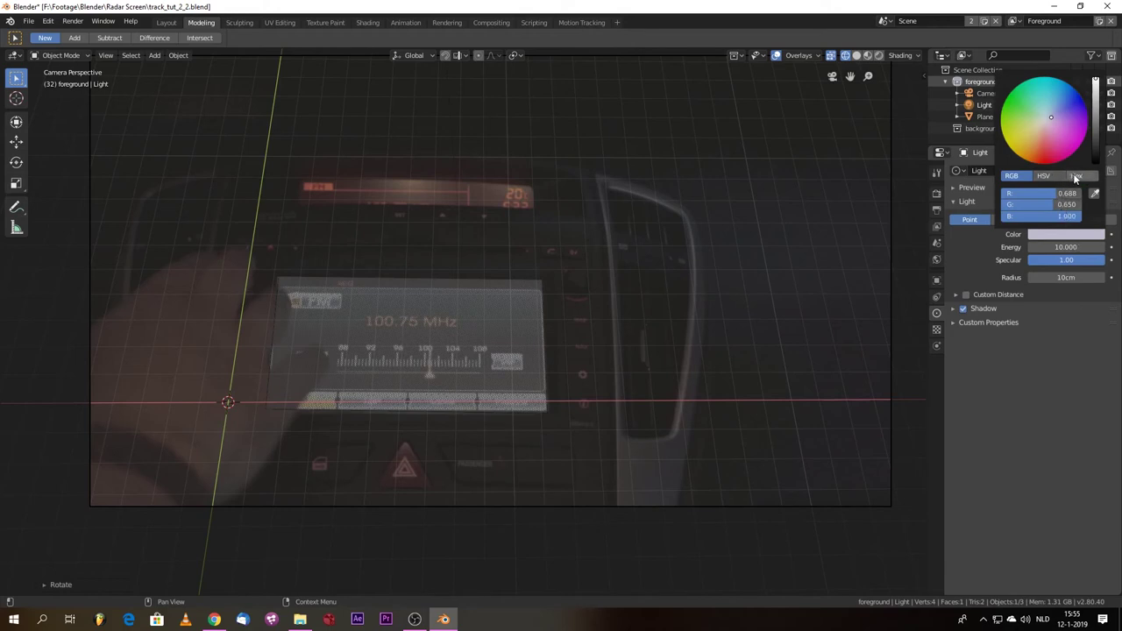
click(1076, 176)
click(1052, 194)
key(ctrl+v)
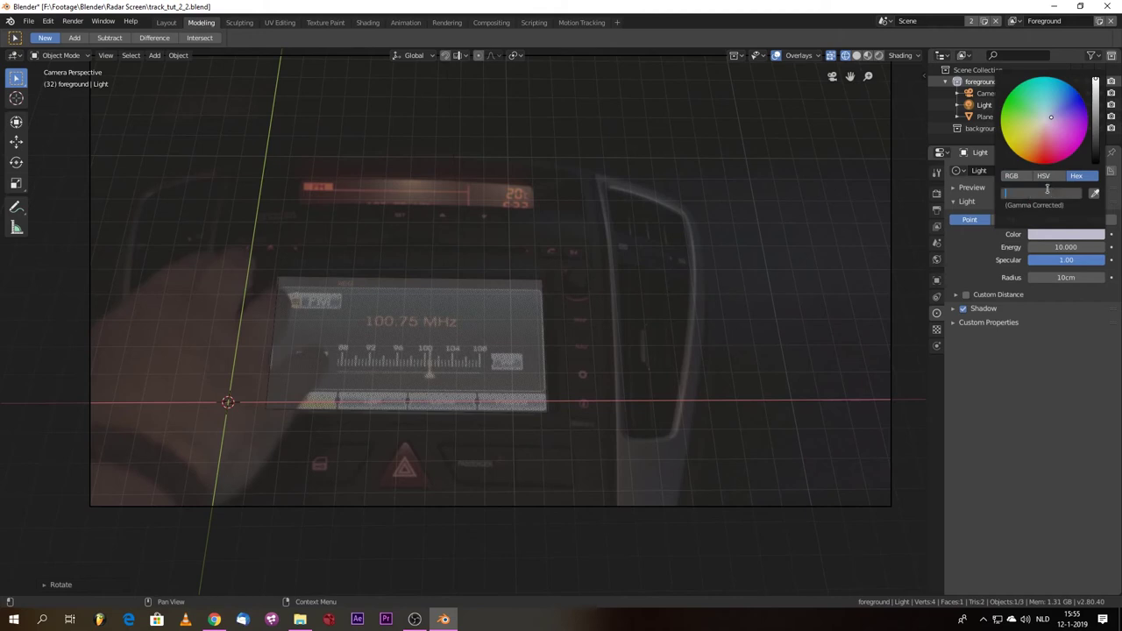
key(Return)
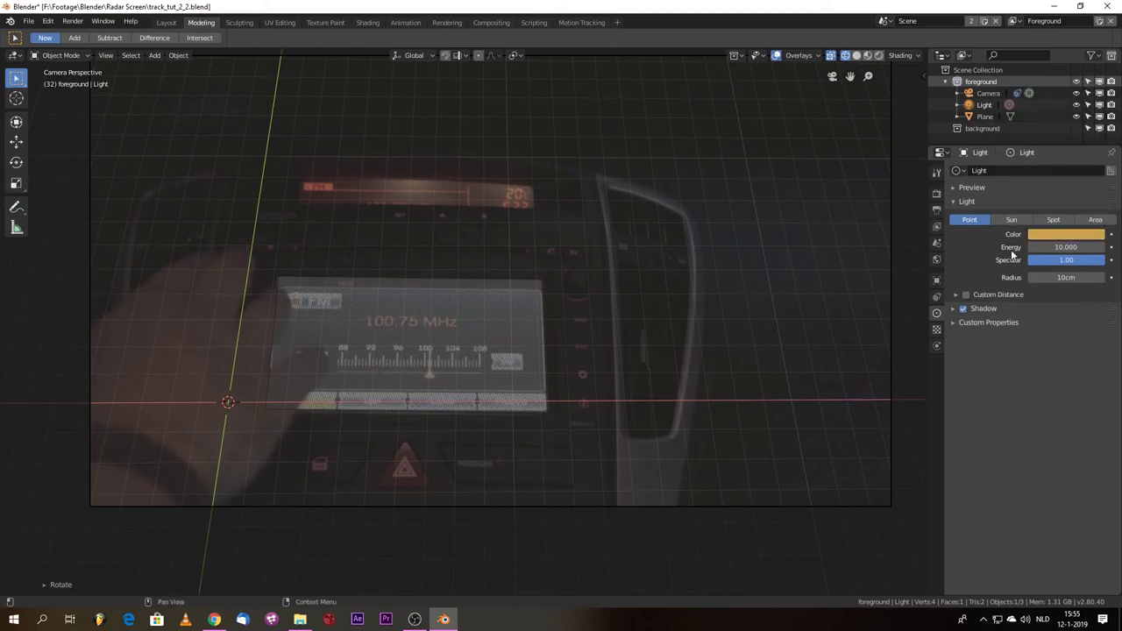
key(ctrl+s)
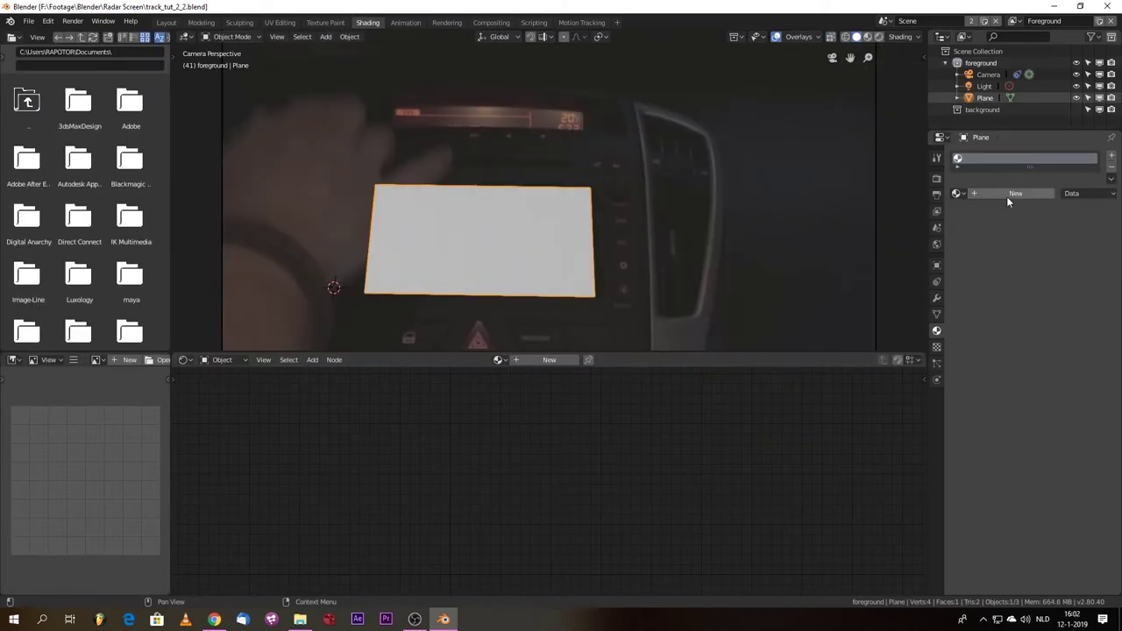
Step: Disable Hair in the Cycles render settings, expand the Motion Blur and Film settings, and save the project
click(937, 179)
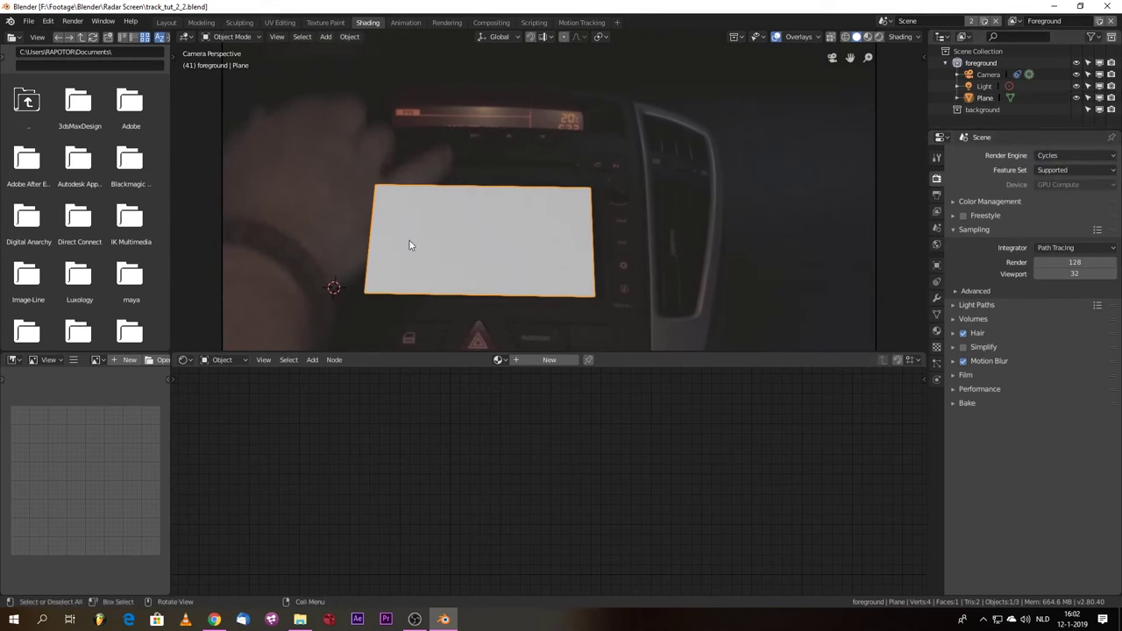
click(965, 334)
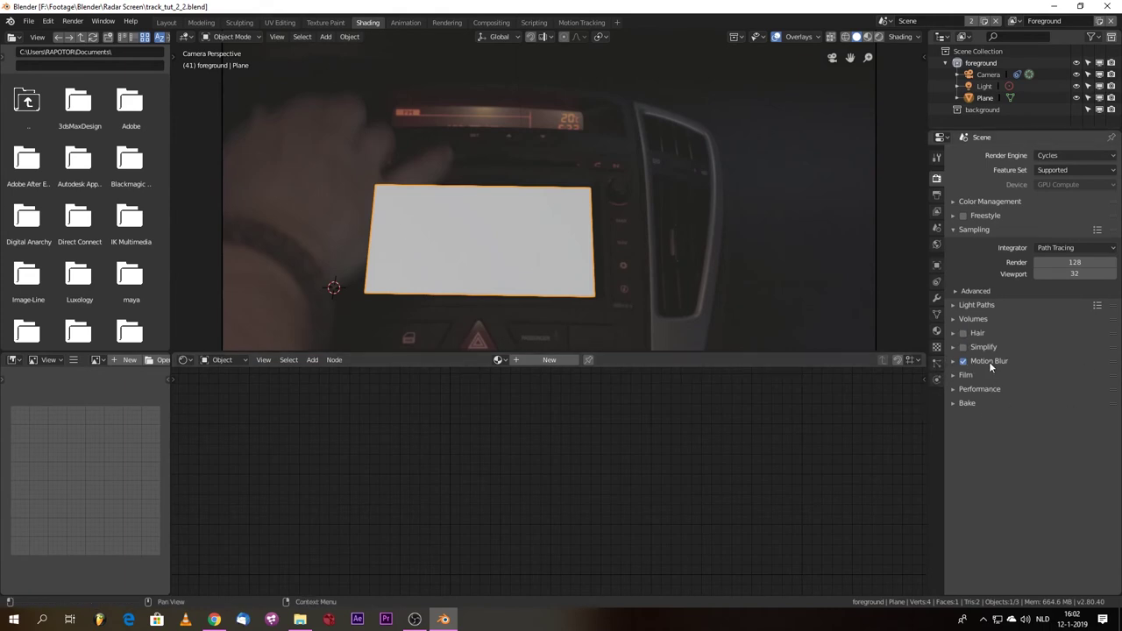
click(954, 362)
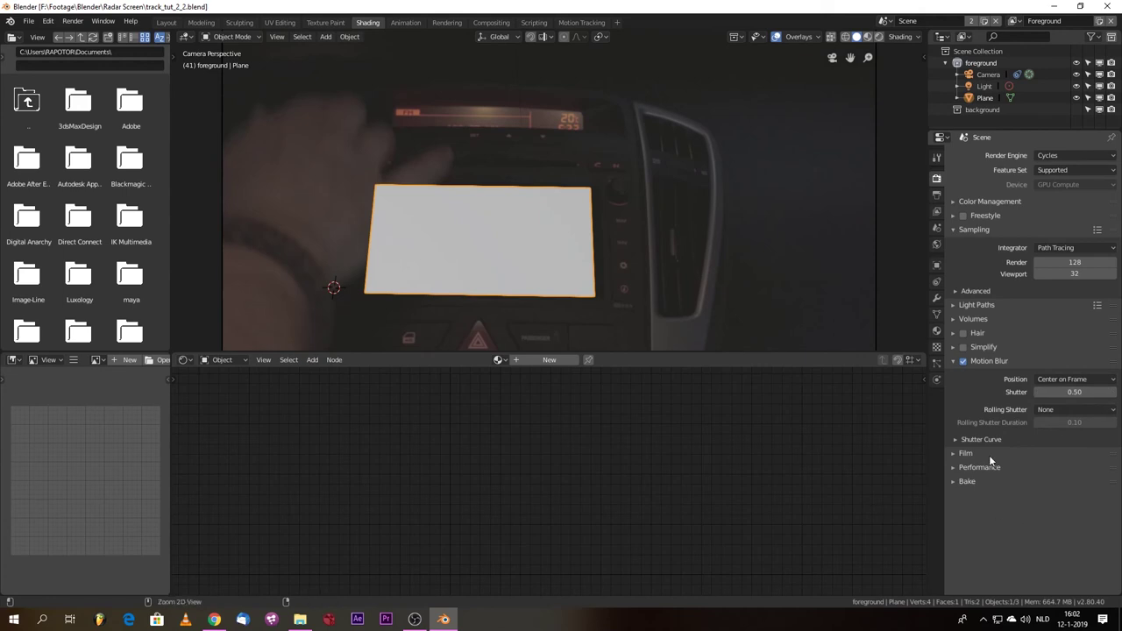
key(ctrl+s)
click(954, 455)
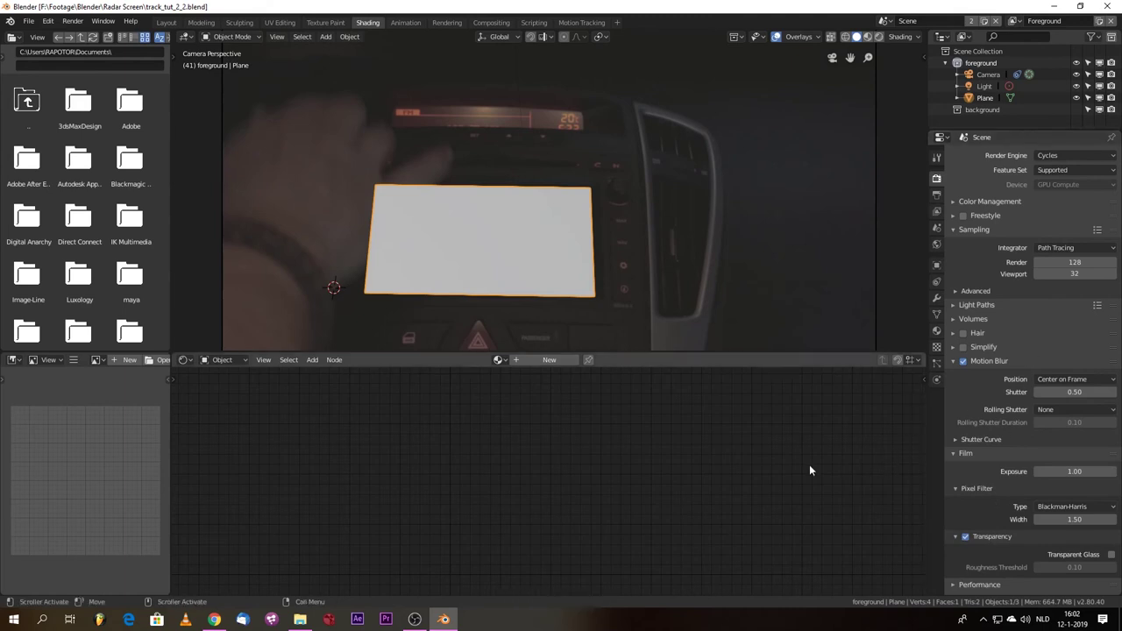
Step: Create a new material for the plane over the radio screen and change its surface shader to Emission
click(936, 331)
click(1011, 193)
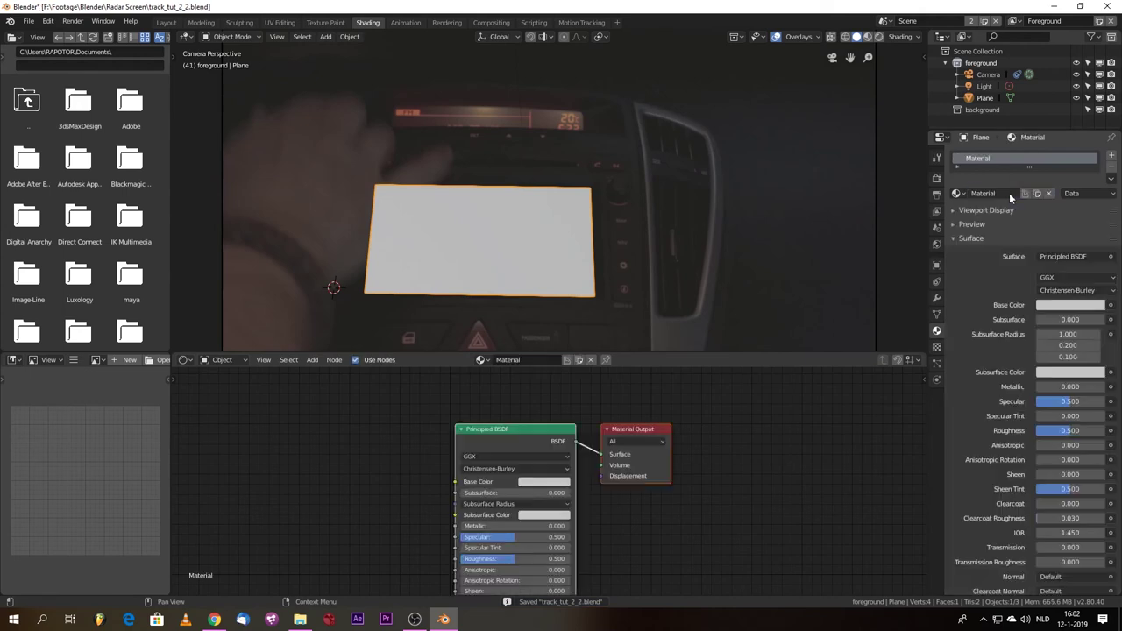
click(1055, 256)
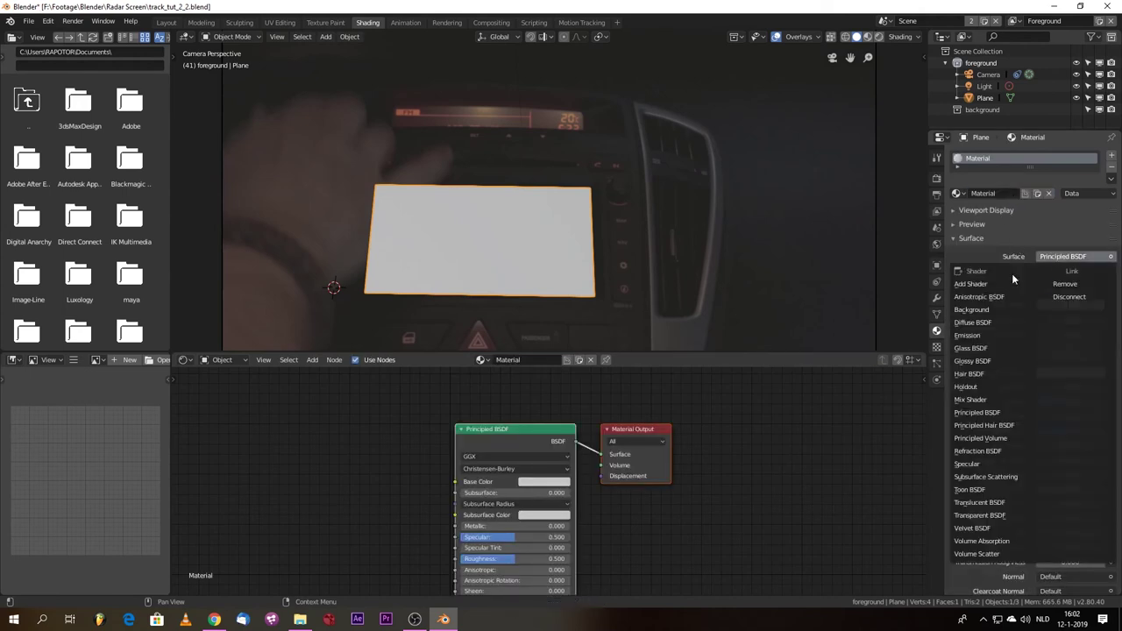
click(982, 337)
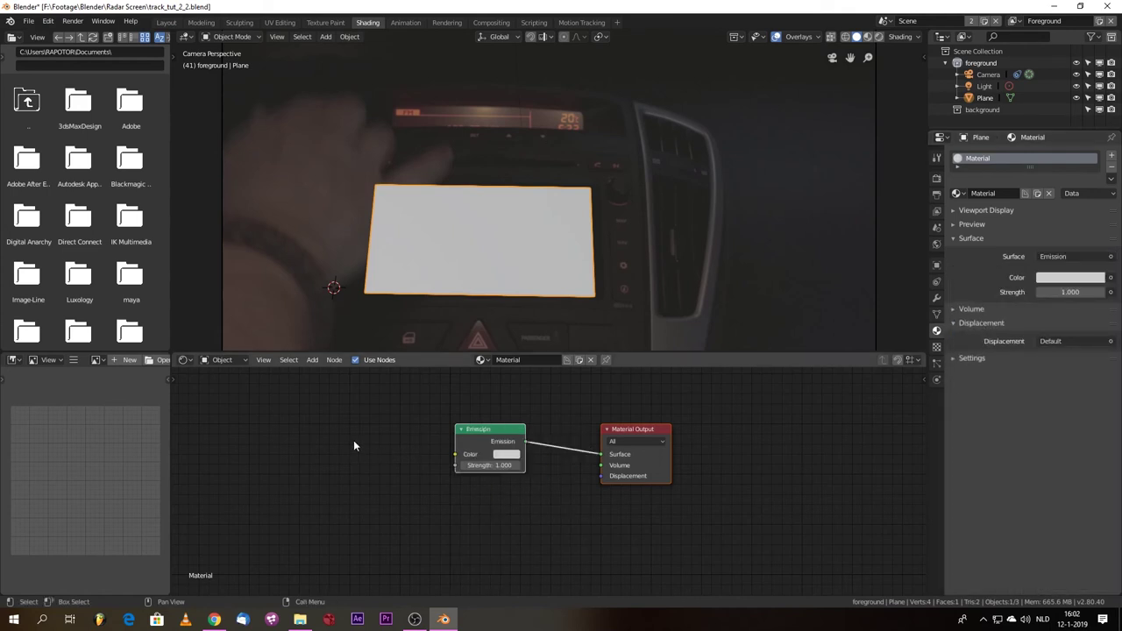
key(shift+a)
click(363, 415)
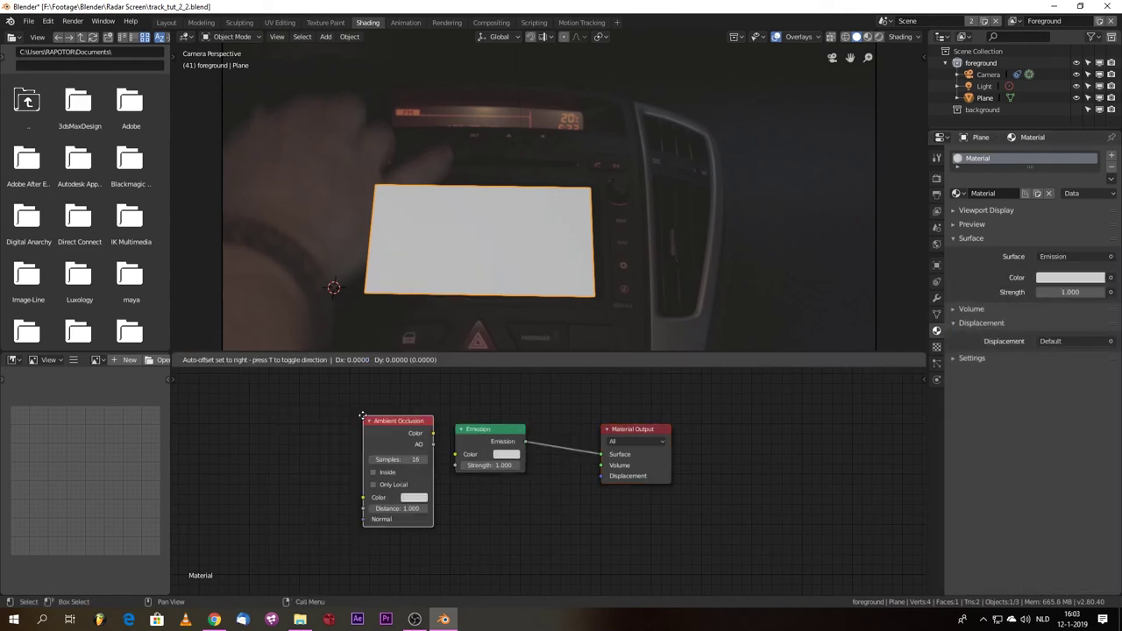
key(Escape)
Step: Add an Image Texture node before the Emission shader and connect its Color output to the Emission Color
key(shift+a)
mouse_move(363, 416)
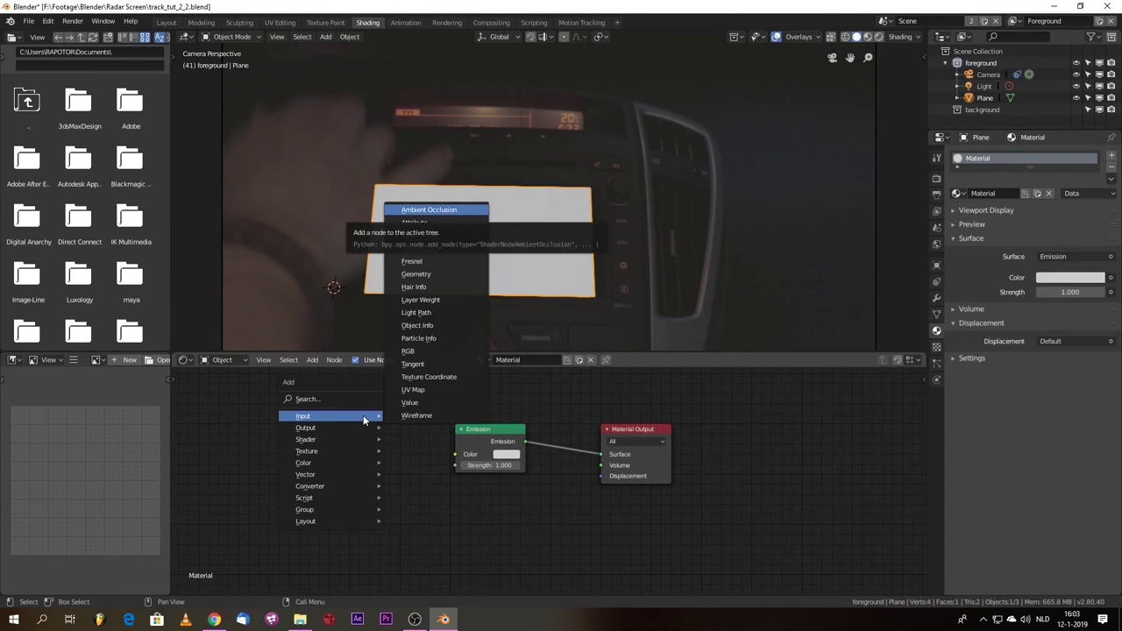
click(322, 399)
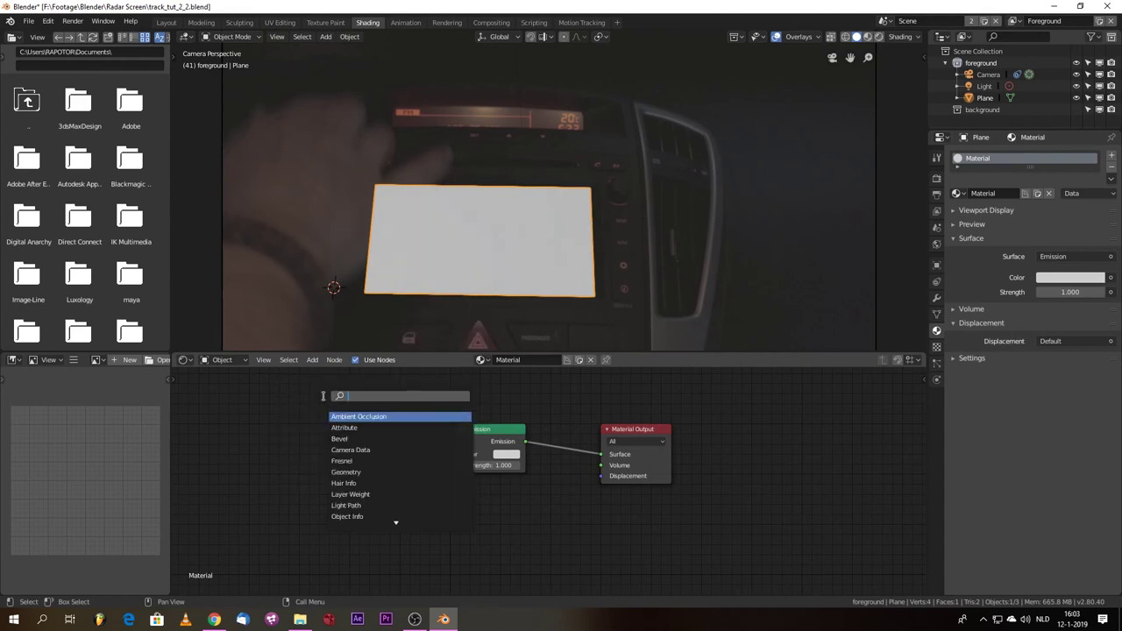
text(image)
click(359, 417)
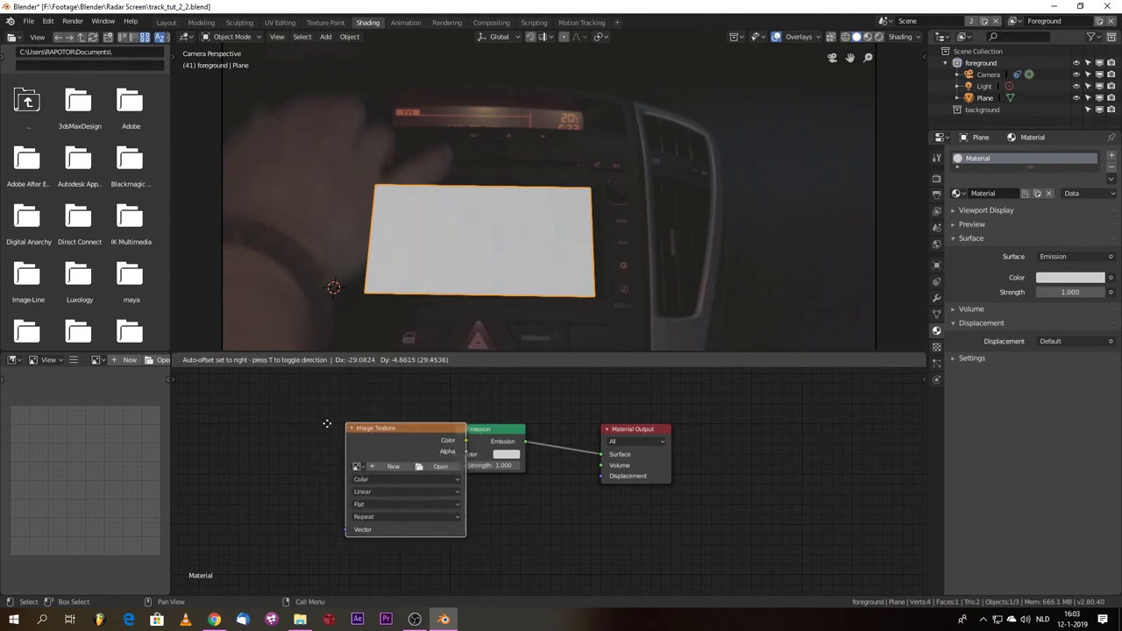
click(246, 414)
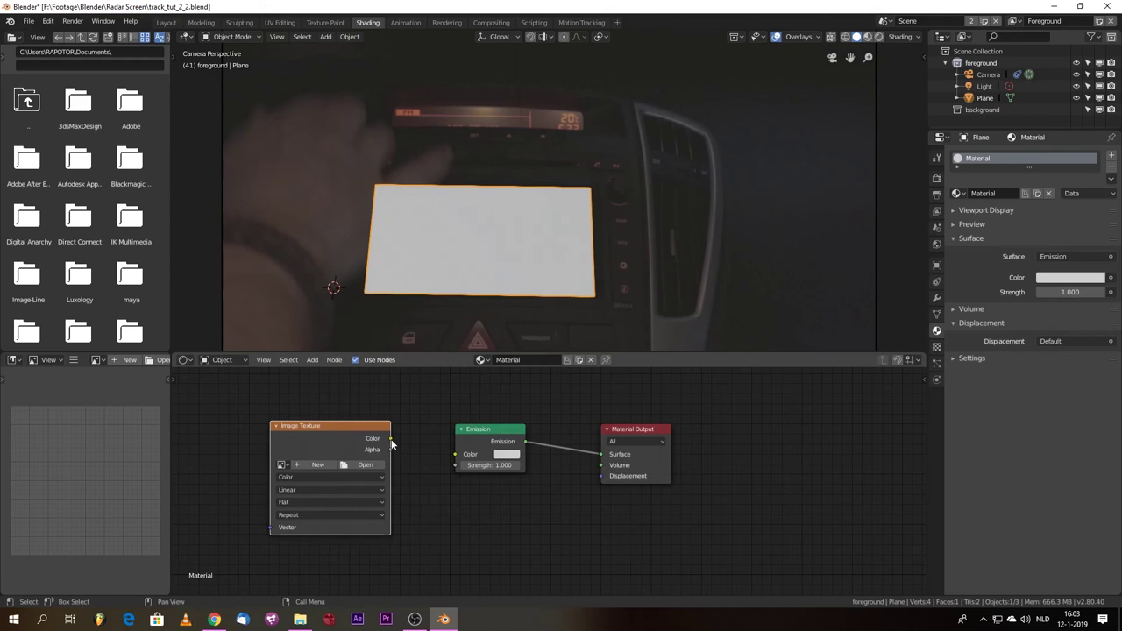
drag(391, 440, 456, 455)
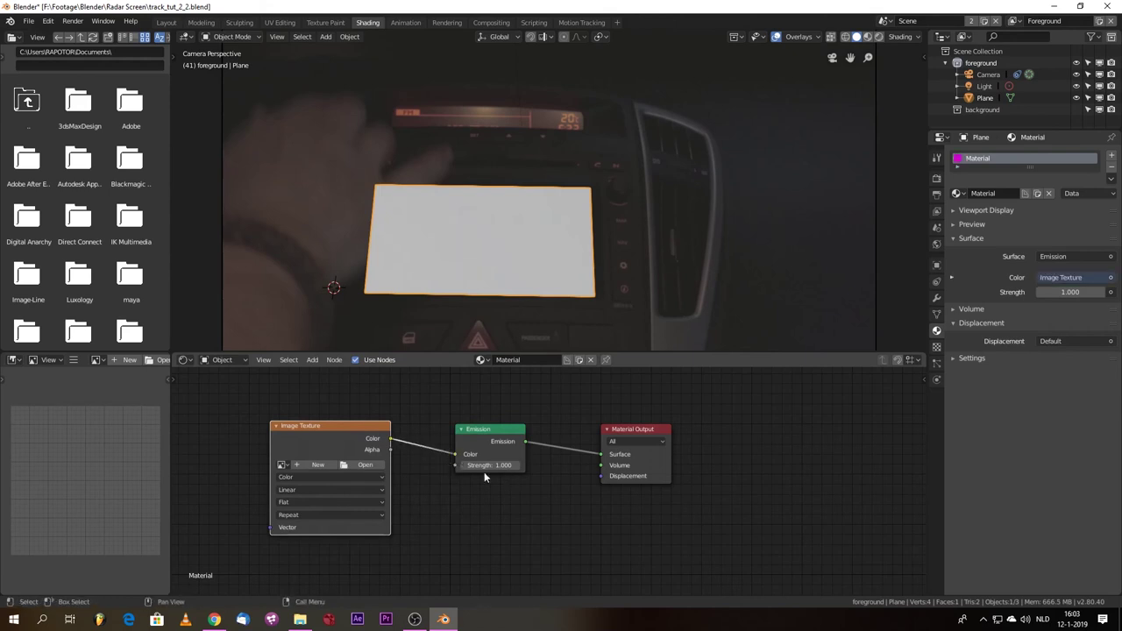
Step: Load all numbered PNG frames from the render_comp_tut folder, starting with 0001.png, into the Image Texture node
click(364, 465)
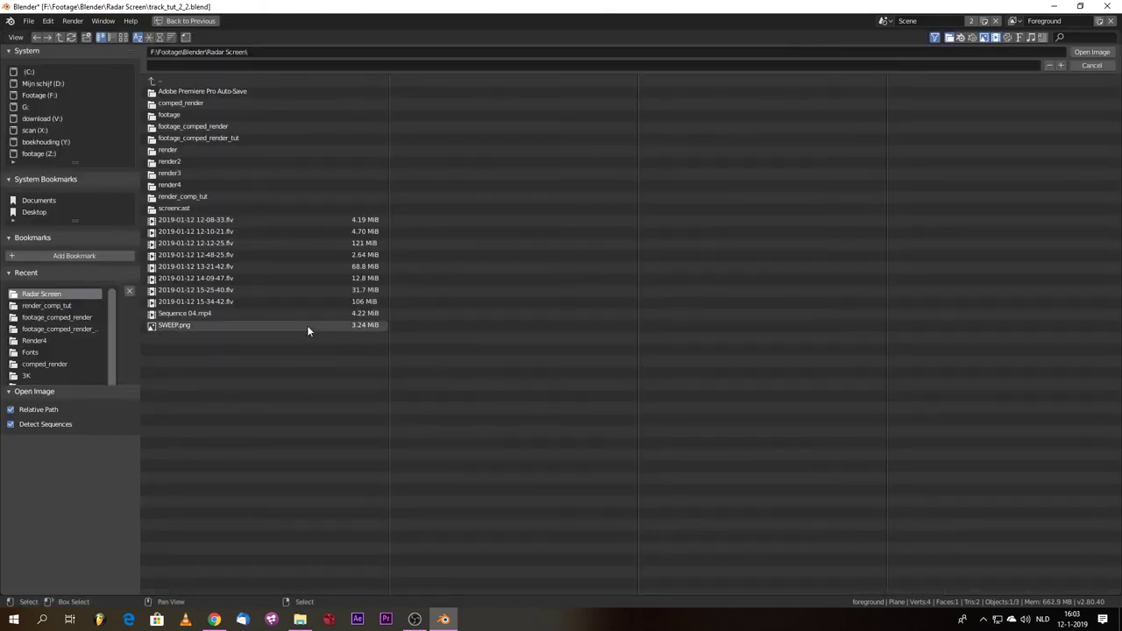
click(185, 196)
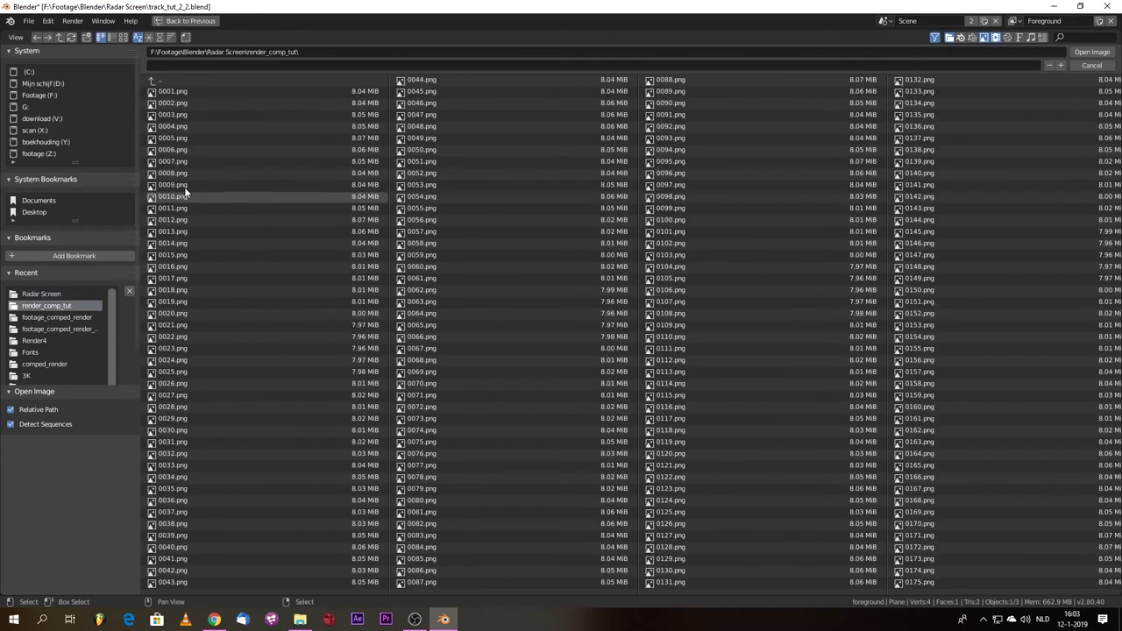
click(183, 91)
key(a)
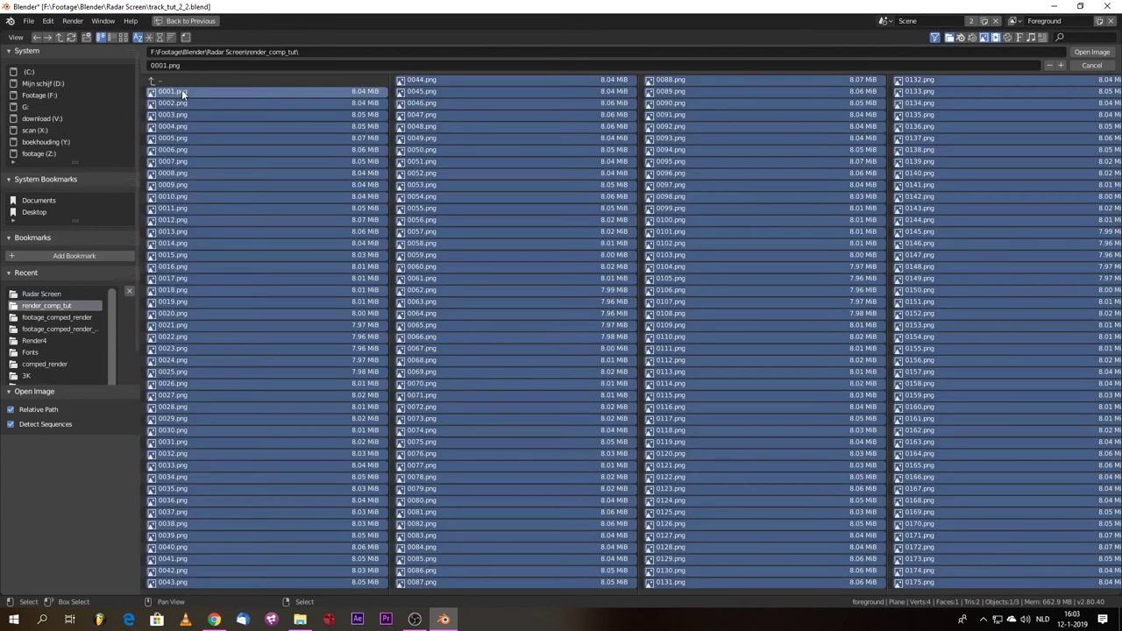
click(1092, 52)
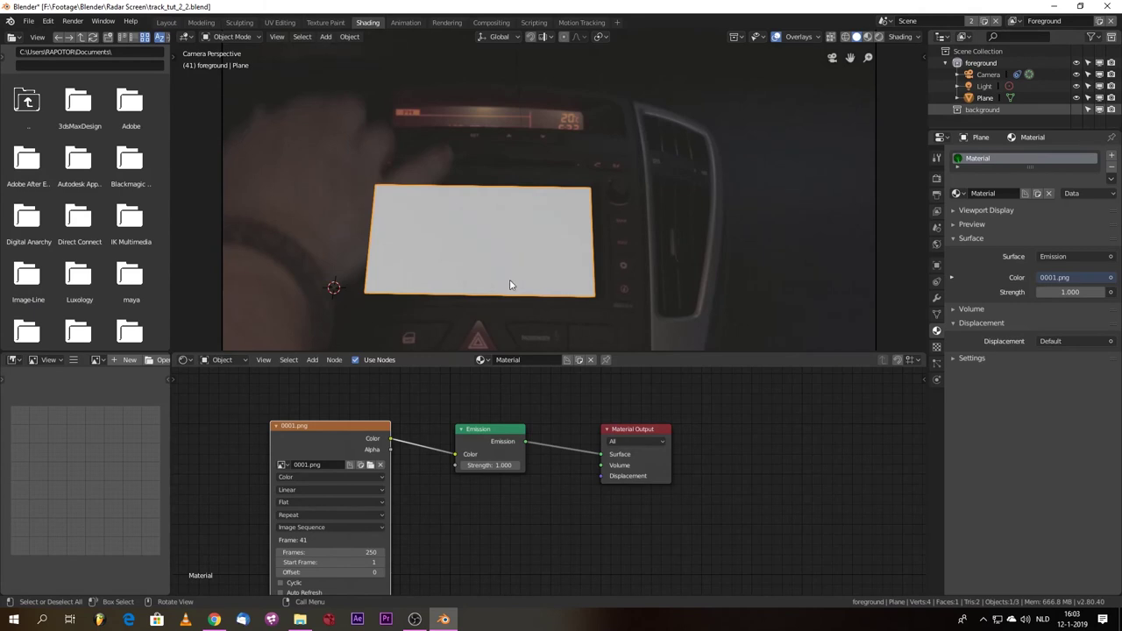
Step: Show the 3D view in rendered shading, save the project and play back the animation
click(878, 37)
key(ctrl+s)
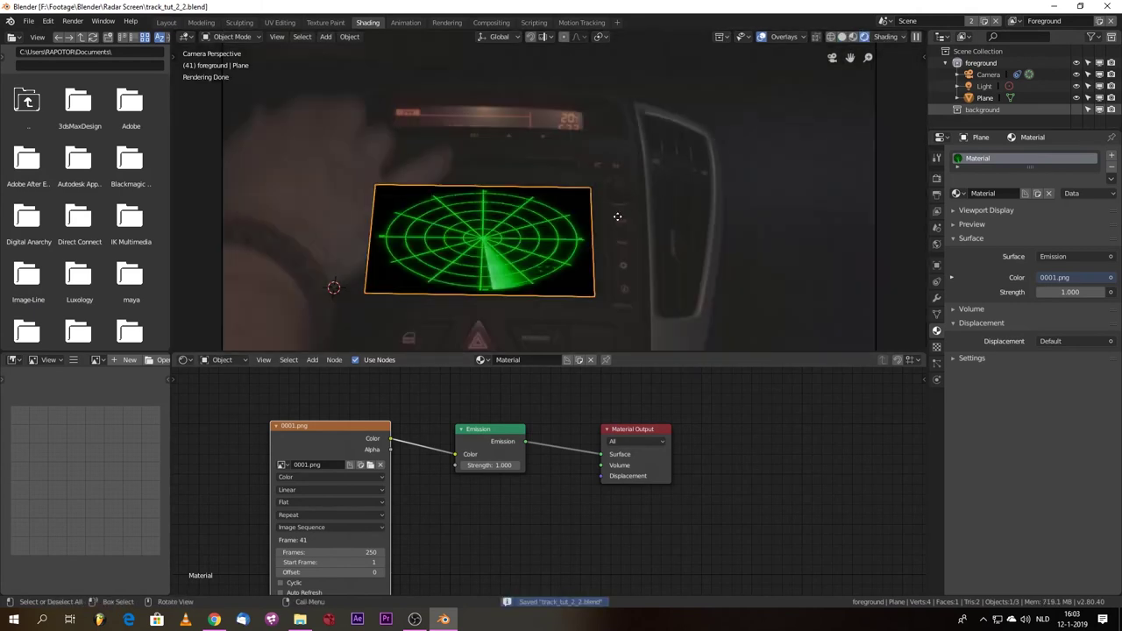
key(space)
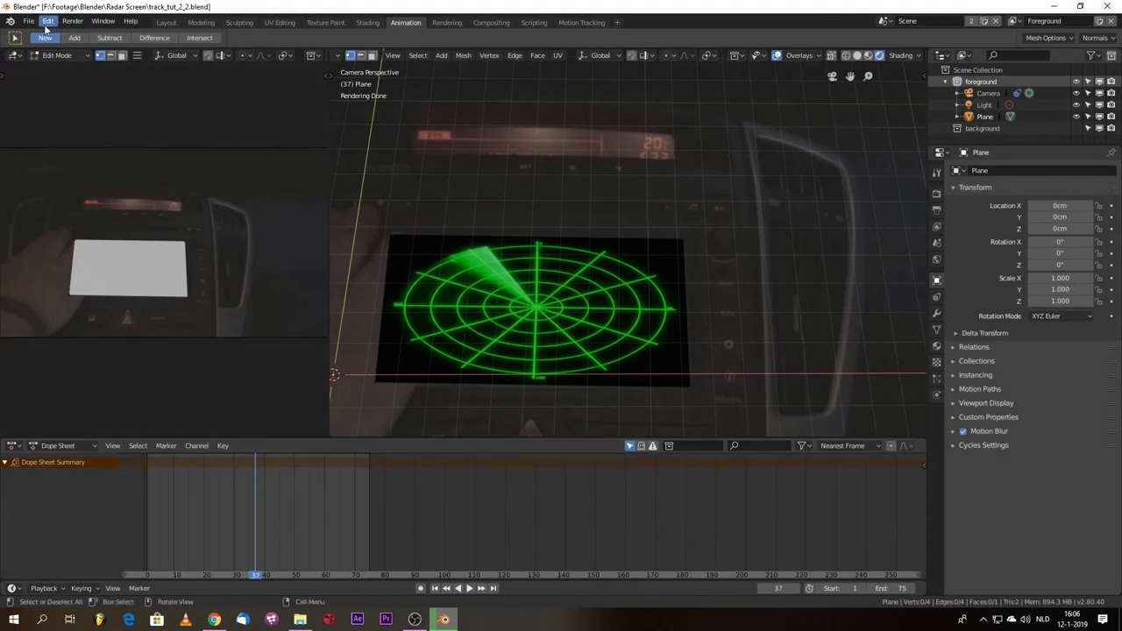
Step: Save the project and scrub the timeline to frame 36 to check the radar plane against the footage
key(ctrl+s)
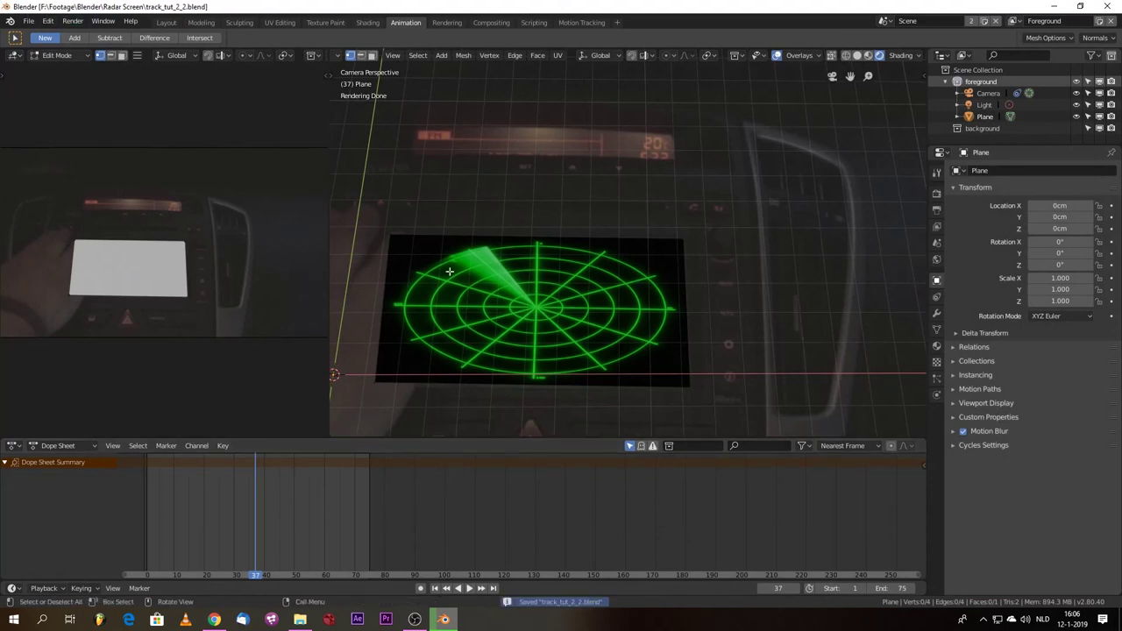
scroll(455, 276, up, 3)
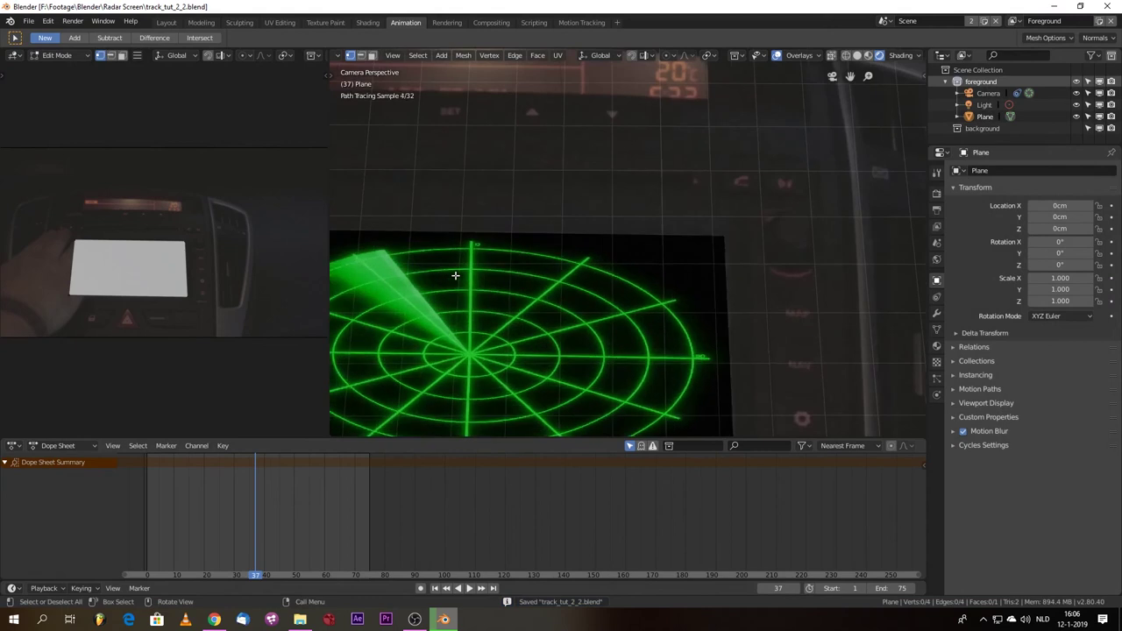
right_drag(193, 519, 254, 540)
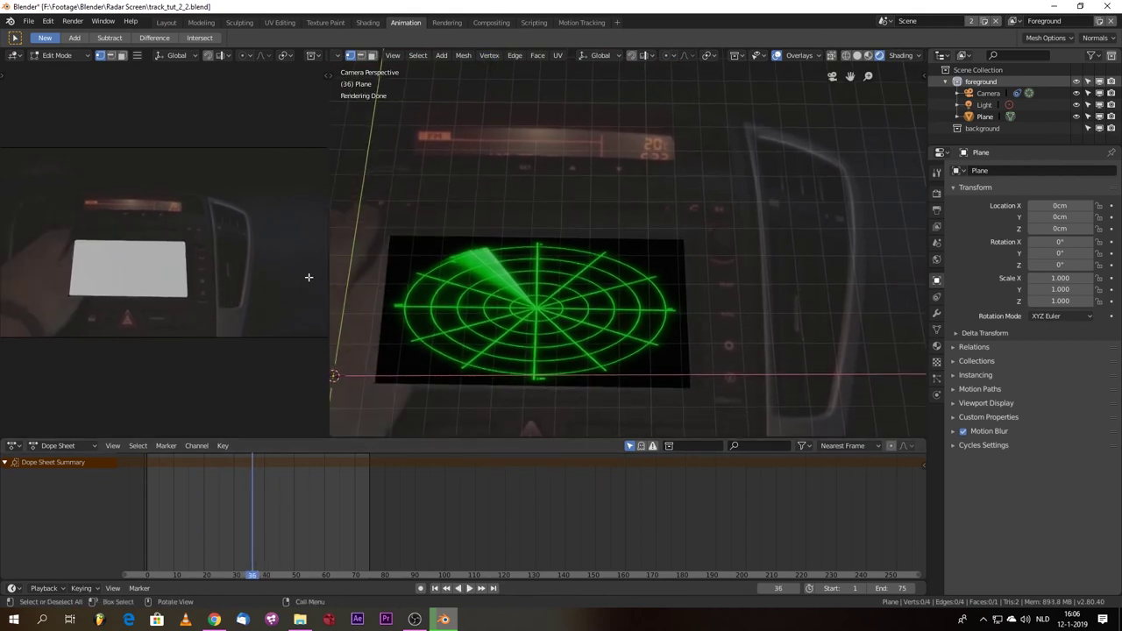